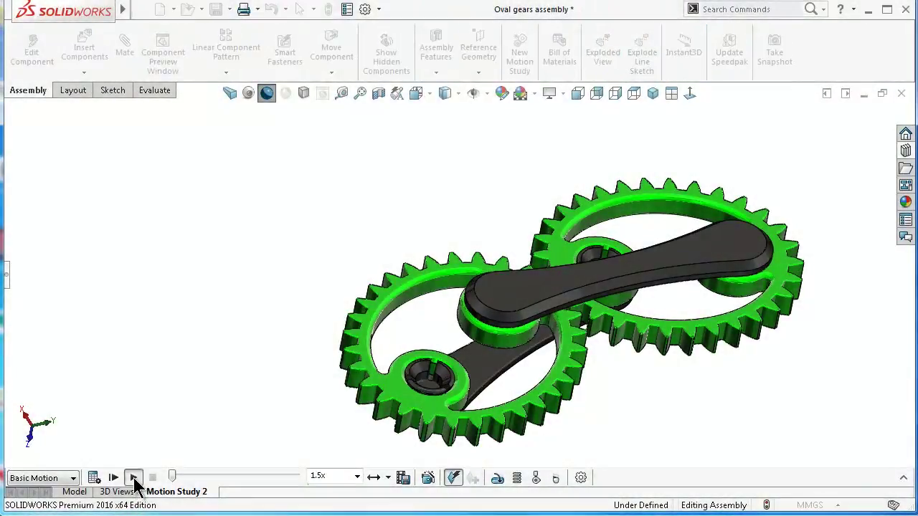
# Play the oval gears' motion study animation
pyautogui.click(133, 478)
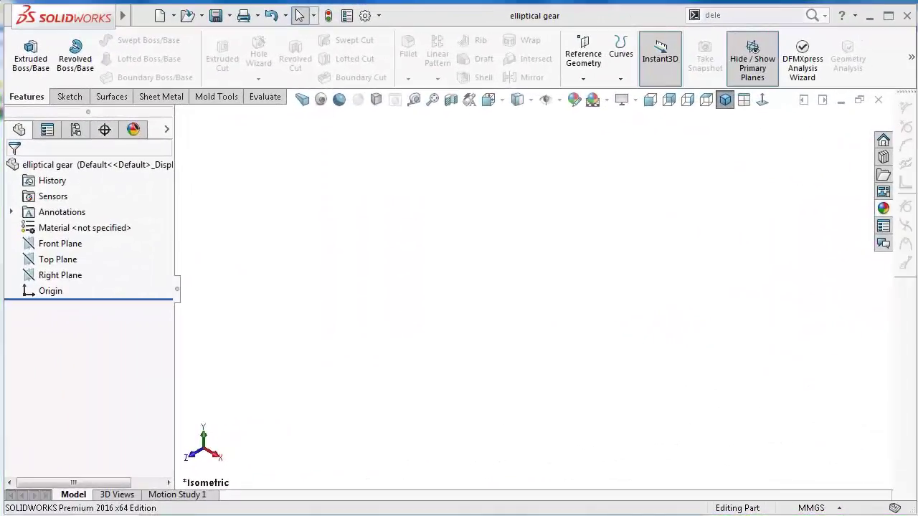
# Sketch a tall ellipse on the Front Plane, centred on the origin
pyautogui.click(63, 246)
pyautogui.click(66, 226)
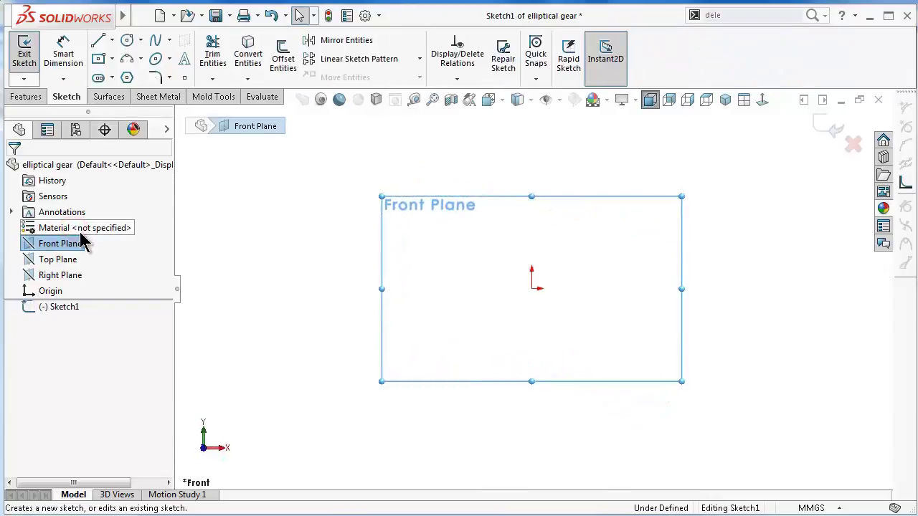
pyautogui.click(157, 62)
pyautogui.click(531, 288)
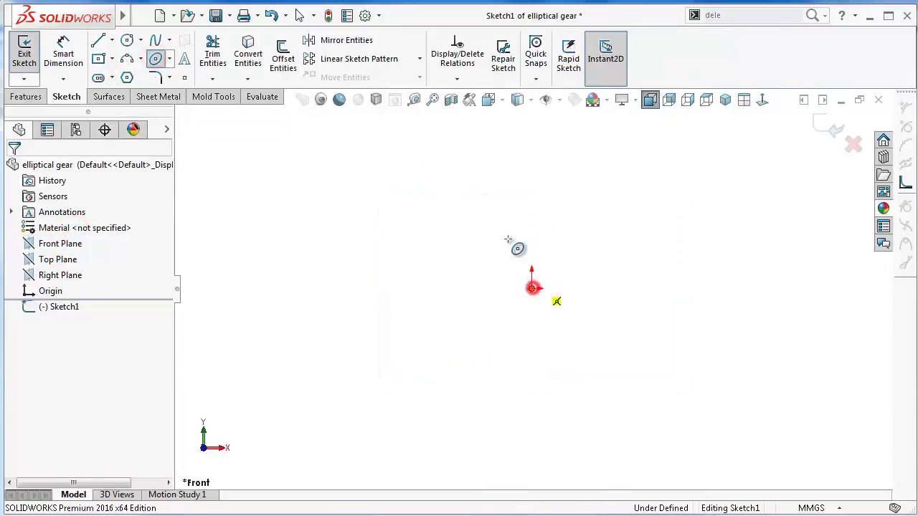
pyautogui.click(531, 181)
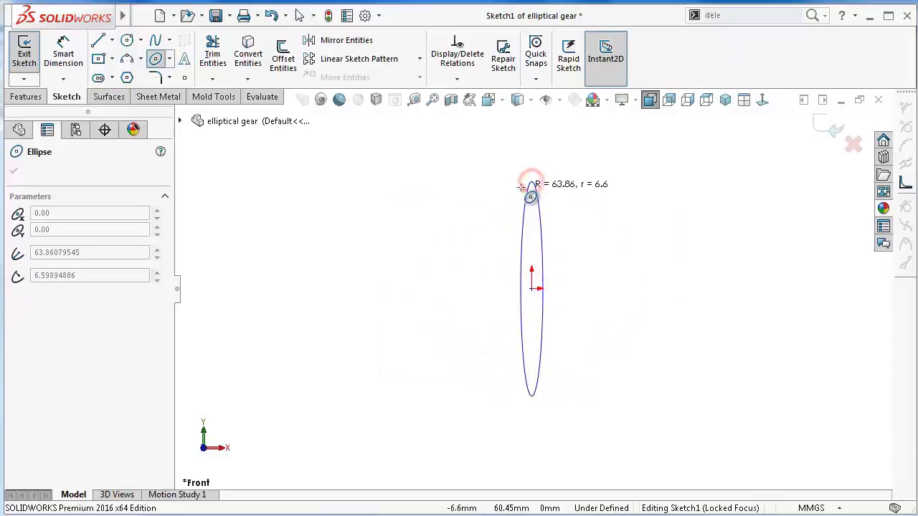
pyautogui.click(481, 198)
pyautogui.moveTo(424, 261); pyautogui.dragTo(426, 195, button='right')
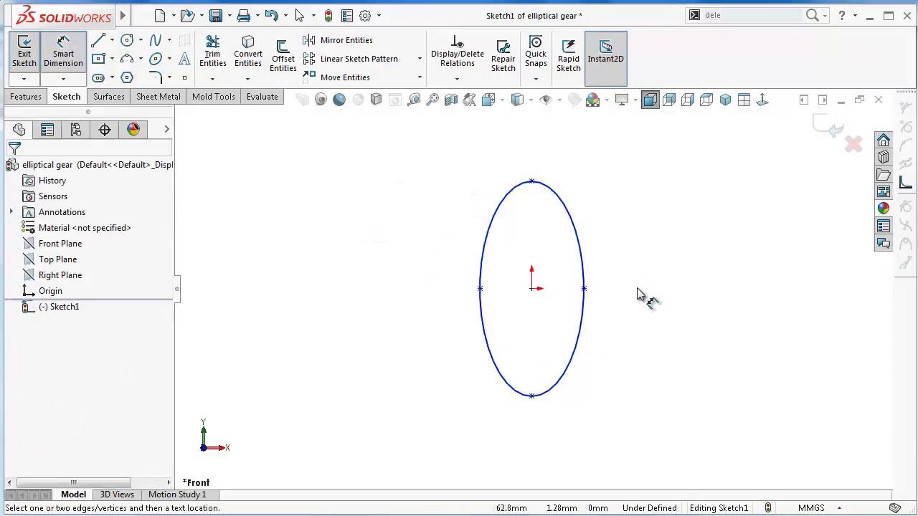
# Dimension the ellipse 39.5 mm wide and 47.5 mm tall
pyautogui.click(584, 288)
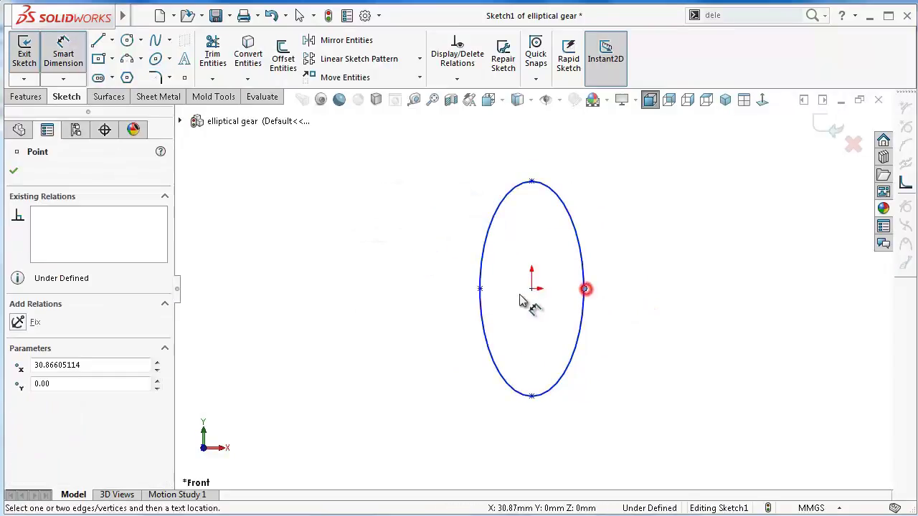
pyautogui.click(479, 289)
pyautogui.click(338, 300)
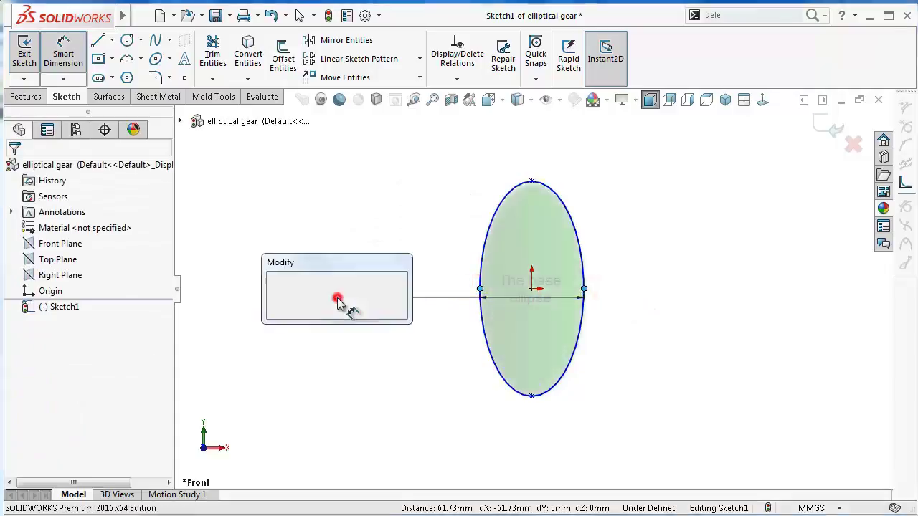
pyautogui.write('3')
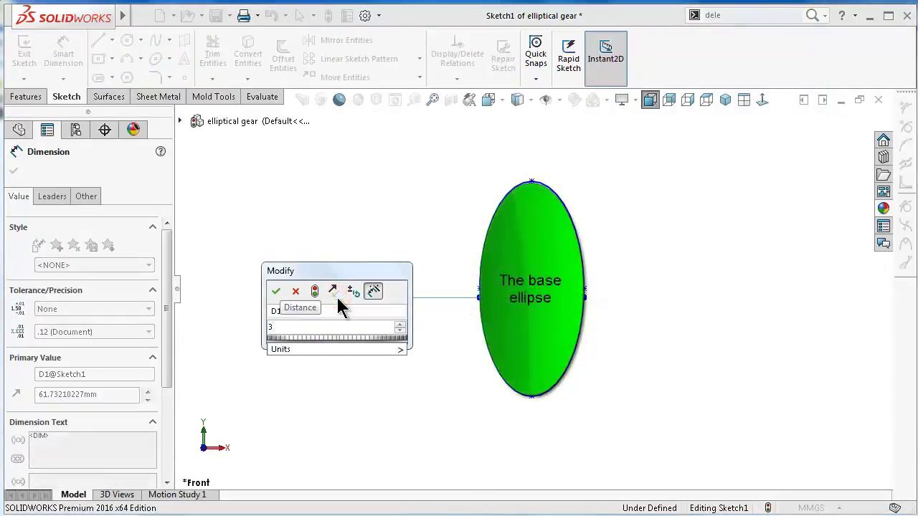
pyautogui.write('9.5')
pyautogui.press('Return')
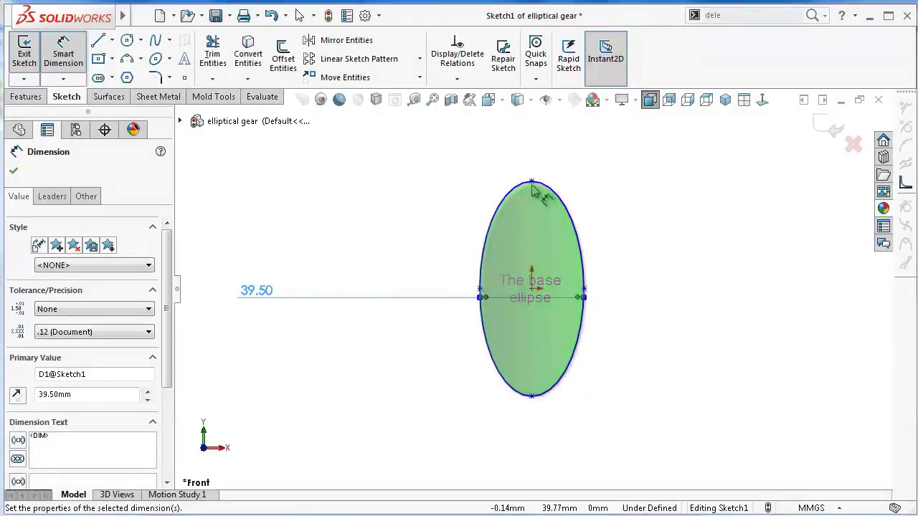
pyautogui.click(531, 182)
pyautogui.click(531, 396)
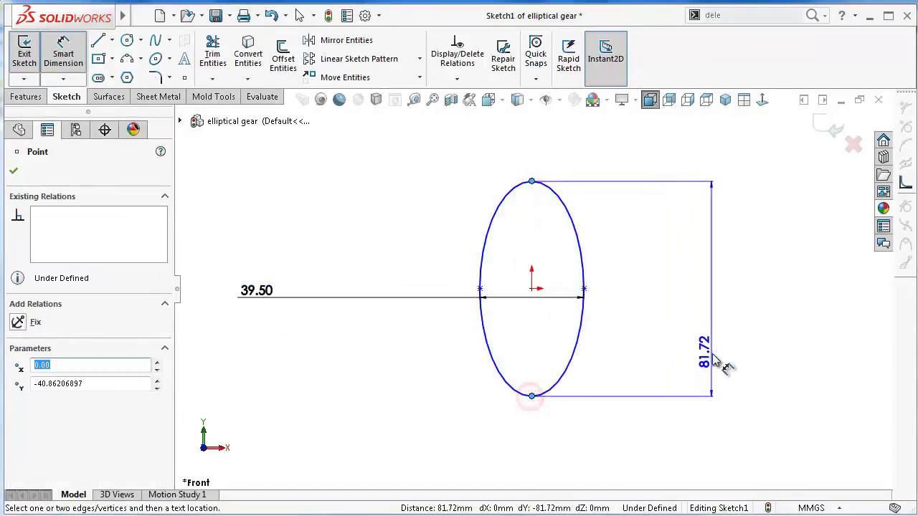
pyautogui.click(726, 366)
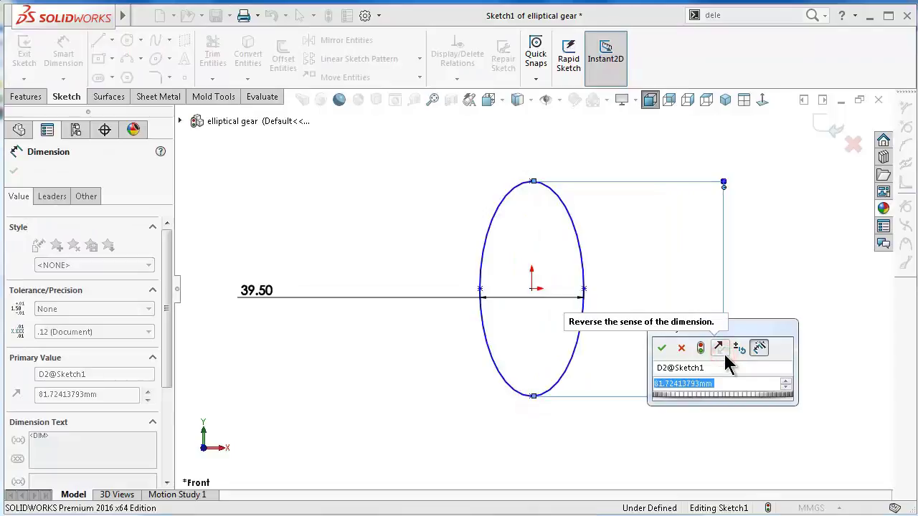
pyautogui.write('47')
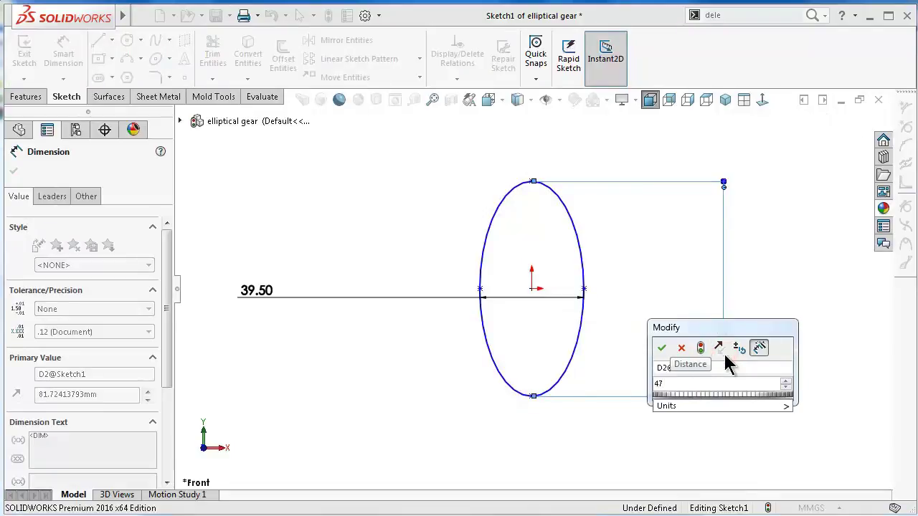
pyautogui.write('.5')
pyautogui.press('Return')
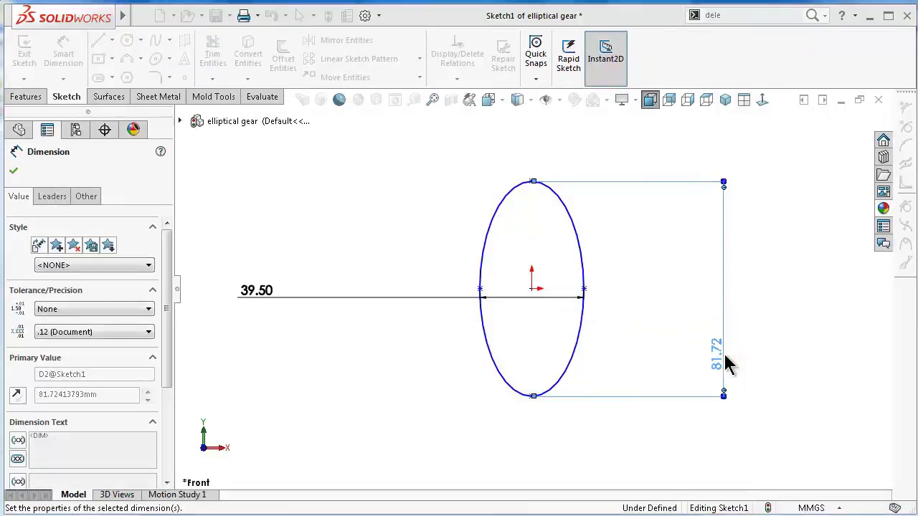
pyautogui.click(631, 321)
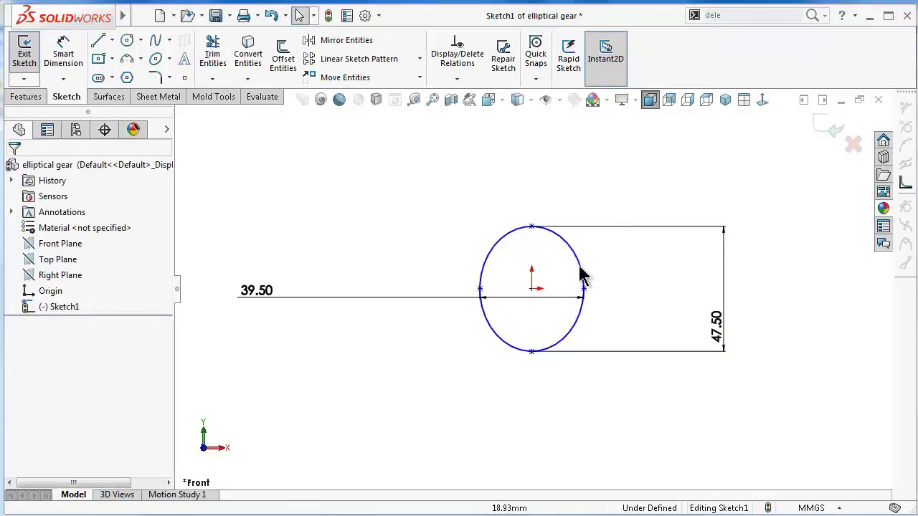
# Make the ellipse's top point vertical with its centre, and move the 39.50 label closer
pyautogui.click(531, 227)
pyautogui.keyDown('ctrl'); pyautogui.click(531, 288); pyautogui.keyUp('ctrl')
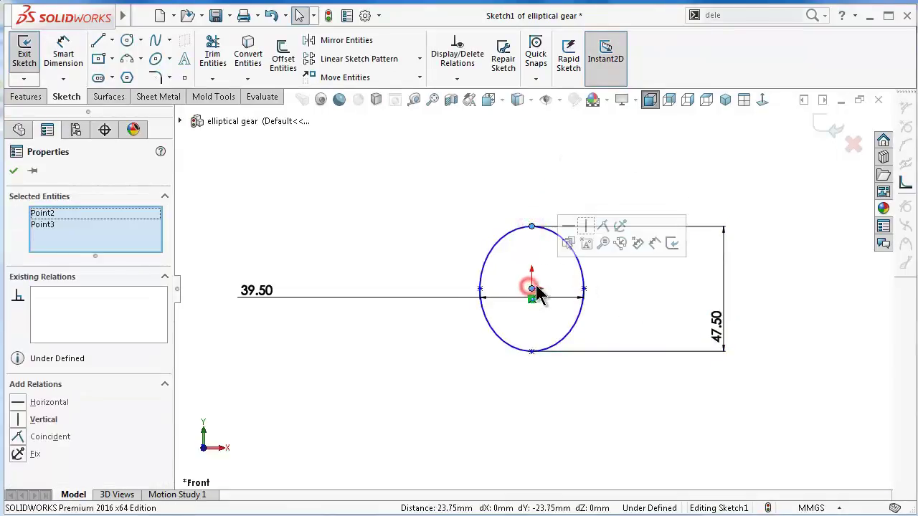
pyautogui.click(586, 222)
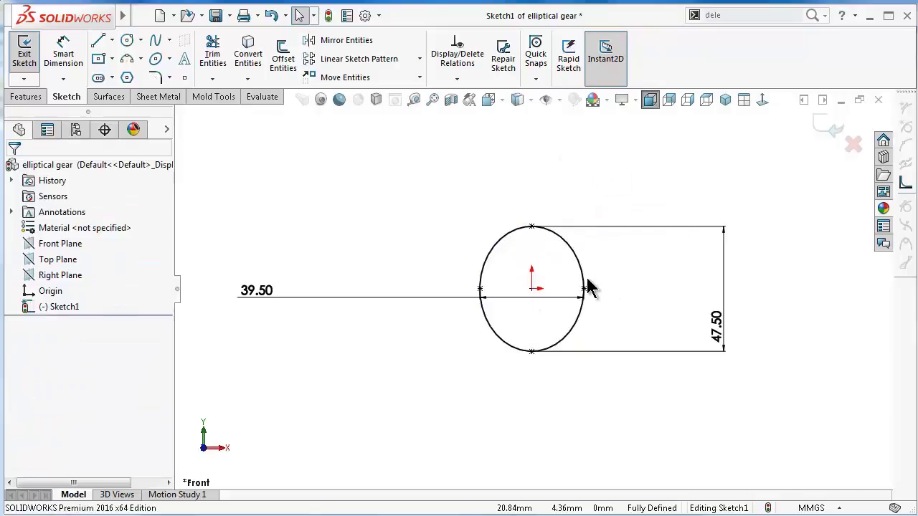
pyautogui.moveTo(260, 290); pyautogui.dragTo(395, 296)
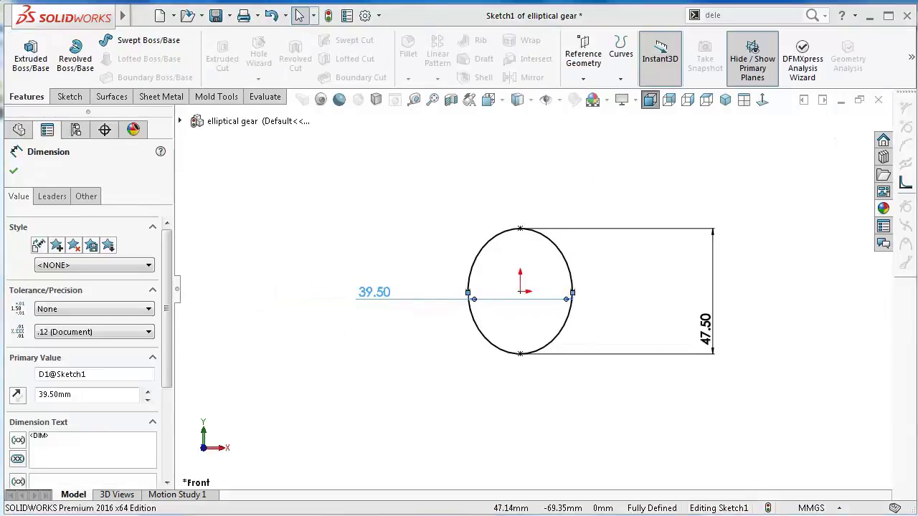
pyautogui.click(765, 344)
pyautogui.scroll(-2, 523, 264)
pyautogui.scroll(-2, 529, 308)
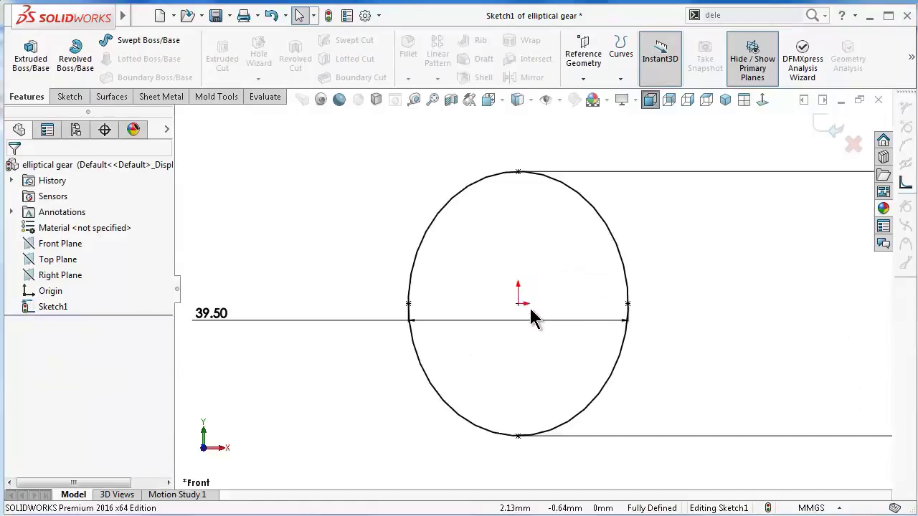
pyautogui.click(66, 97)
# Offset the ellipse 3 mm outward
pyautogui.click(281, 55)
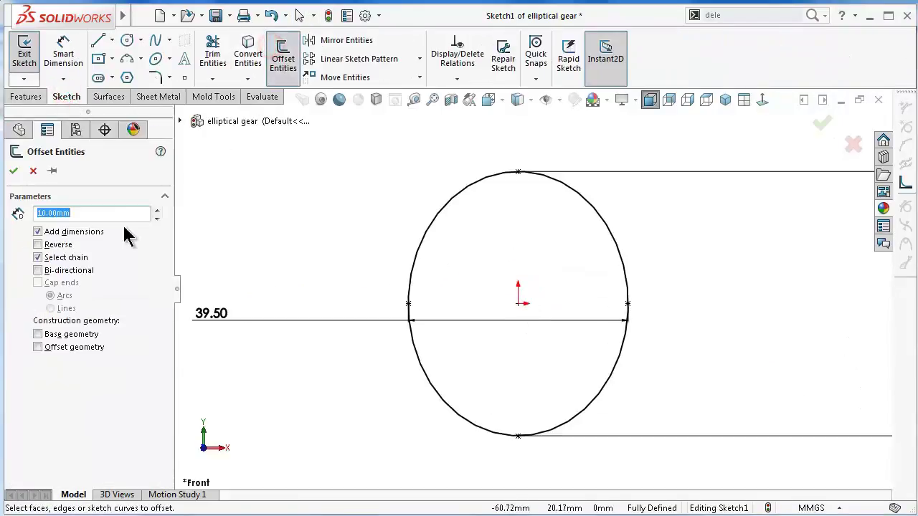
pyautogui.click(79, 214)
pyautogui.write('3')
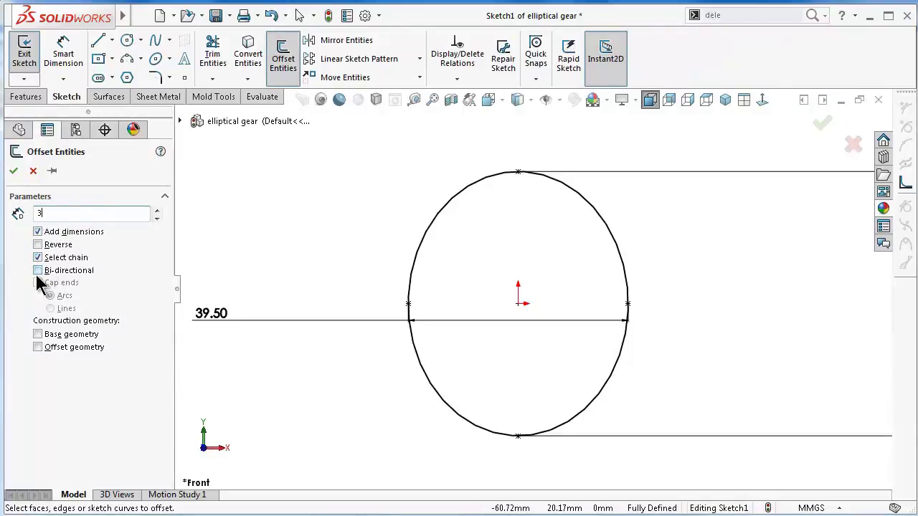
pyautogui.click(600, 218)
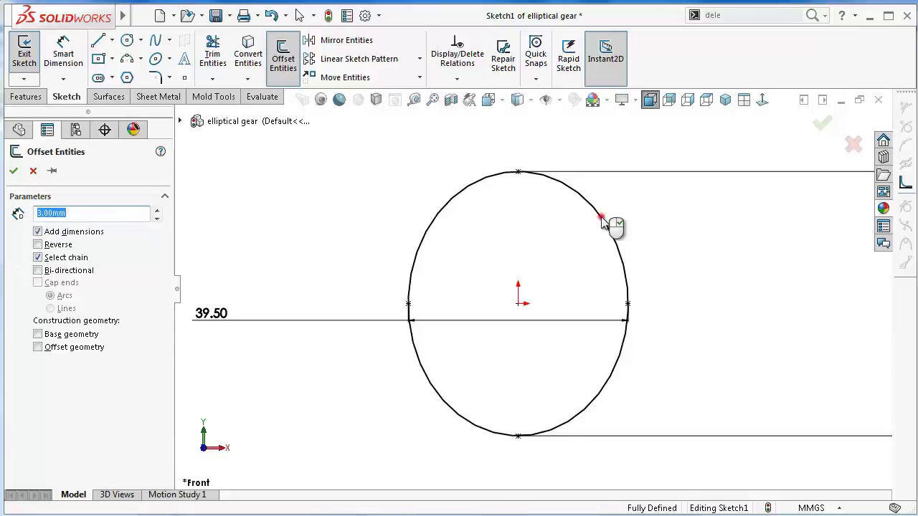
pyautogui.click(602, 223)
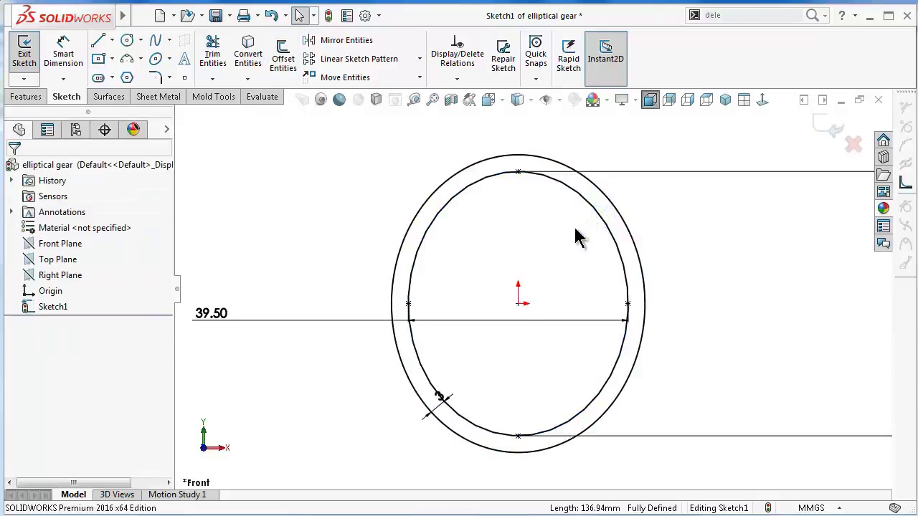
# Offset the base ellipse 2.50 mm inward using Reverse
pyautogui.click(283, 58)
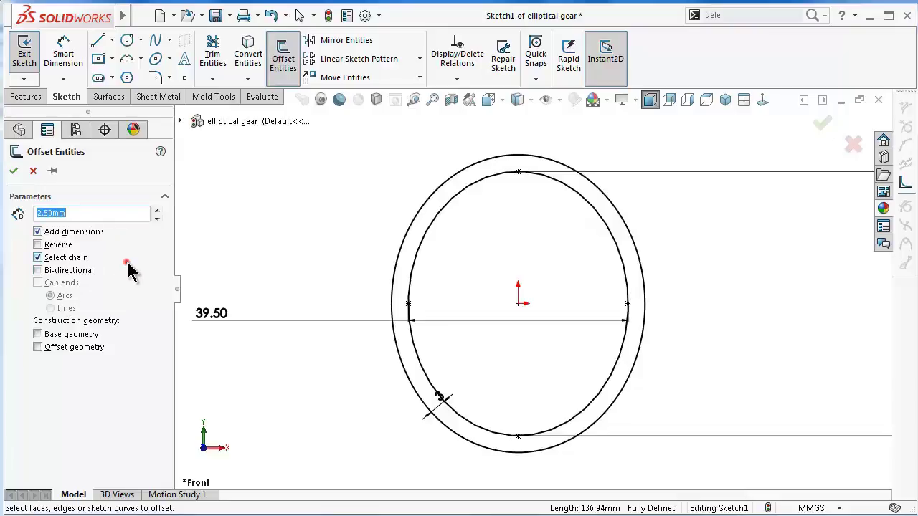
pyautogui.click(604, 225)
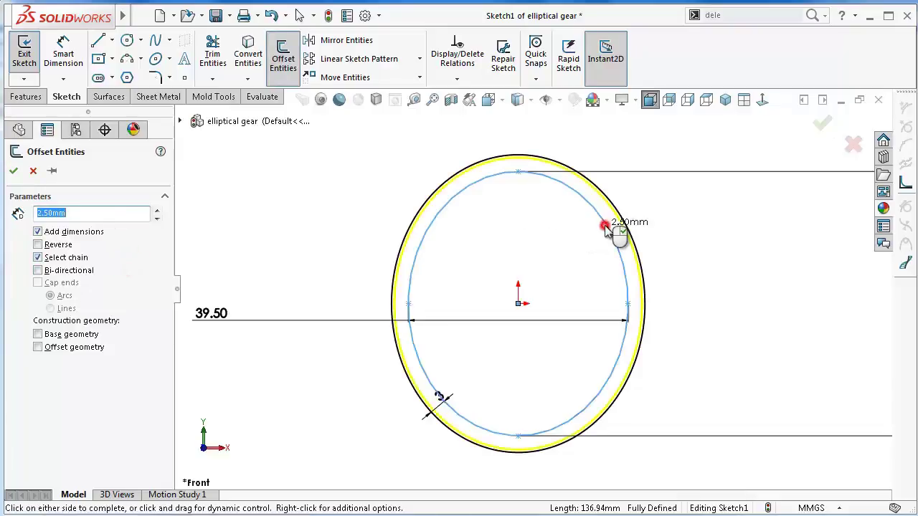
pyautogui.click(38, 245)
pyautogui.click(15, 172)
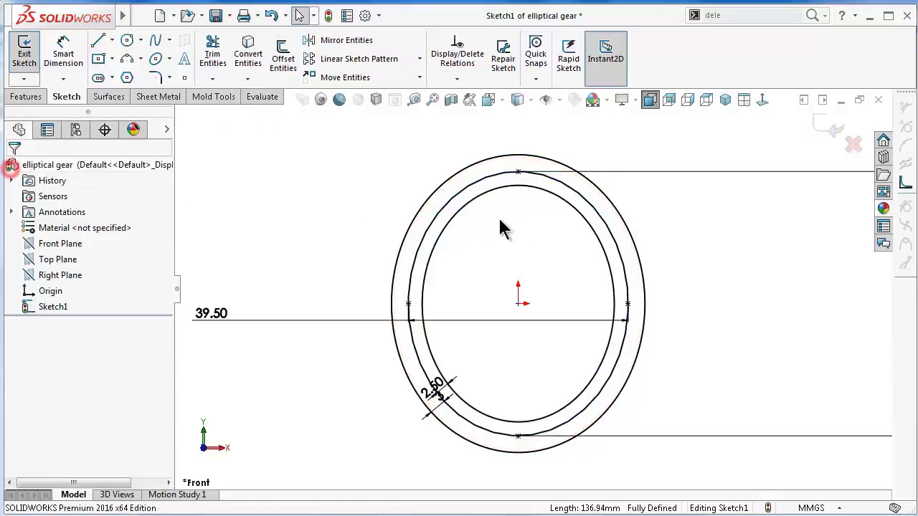
# Convert the base ellipse to construction geometry
pyautogui.click(622, 259)
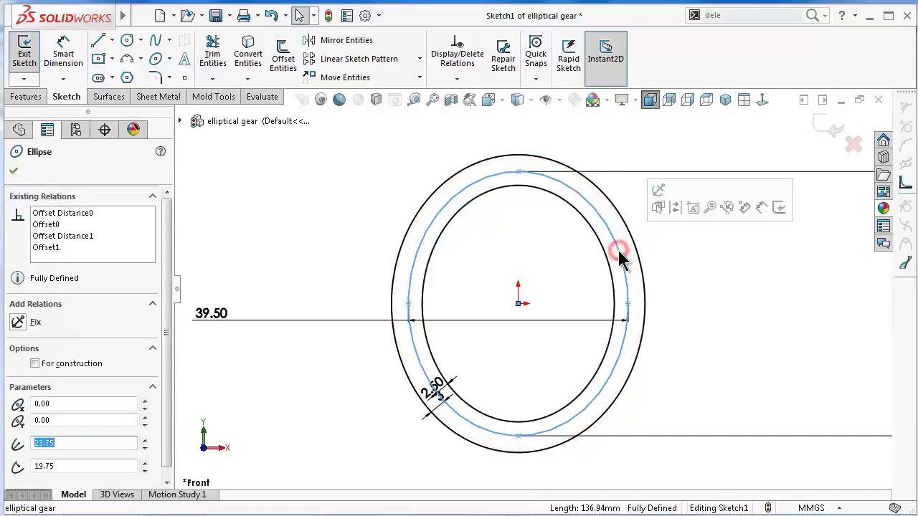
pyautogui.click(674, 208)
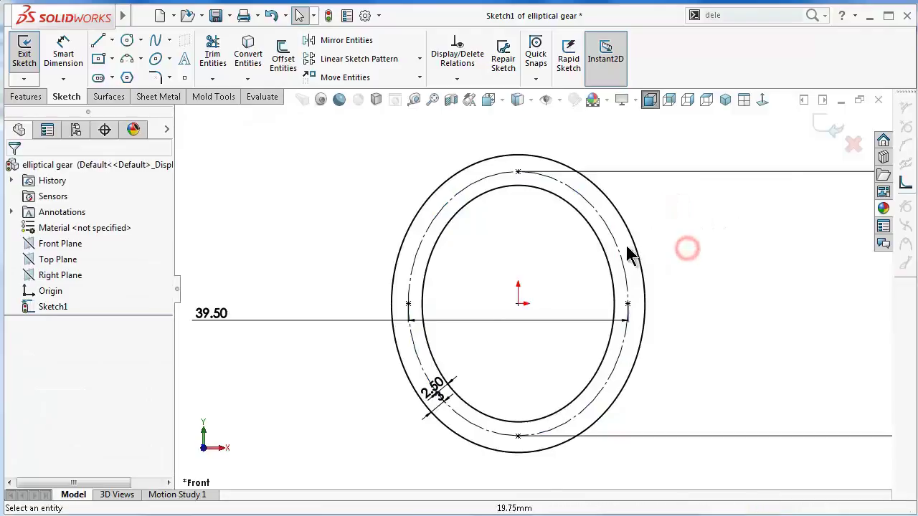
pyautogui.scroll(-2, 617, 252)
pyautogui.scroll(-2, 594, 352)
pyautogui.scroll(5, 581, 373)
pyautogui.scroll(-2, 578, 293)
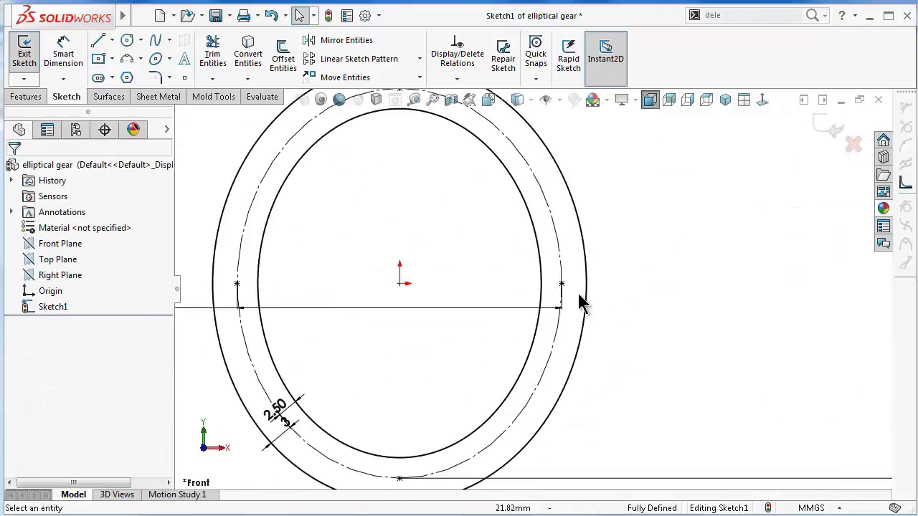
pyautogui.scroll(-2, 580, 287)
# Draw a centerline from the origin to the pitch ellipse's left point
pyautogui.press('f')
pyautogui.click(112, 40)
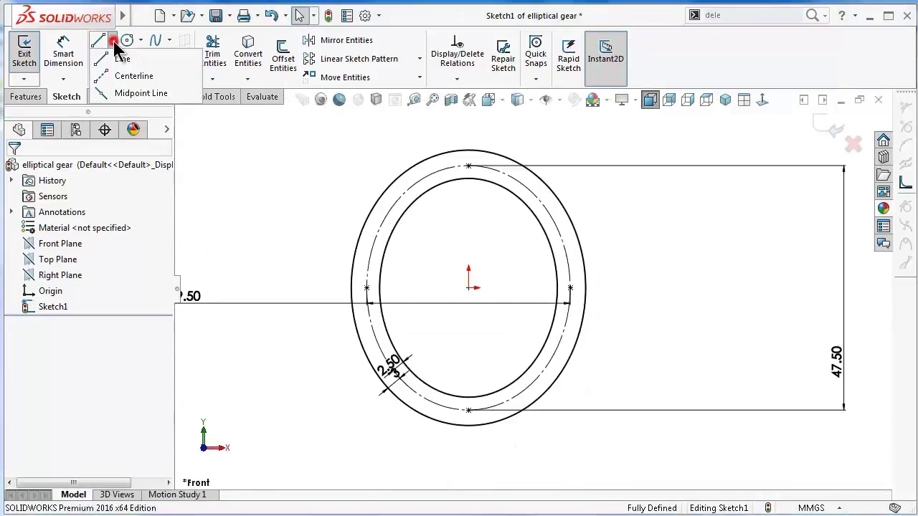
pyautogui.click(121, 79)
pyautogui.scroll(2, 433, 292)
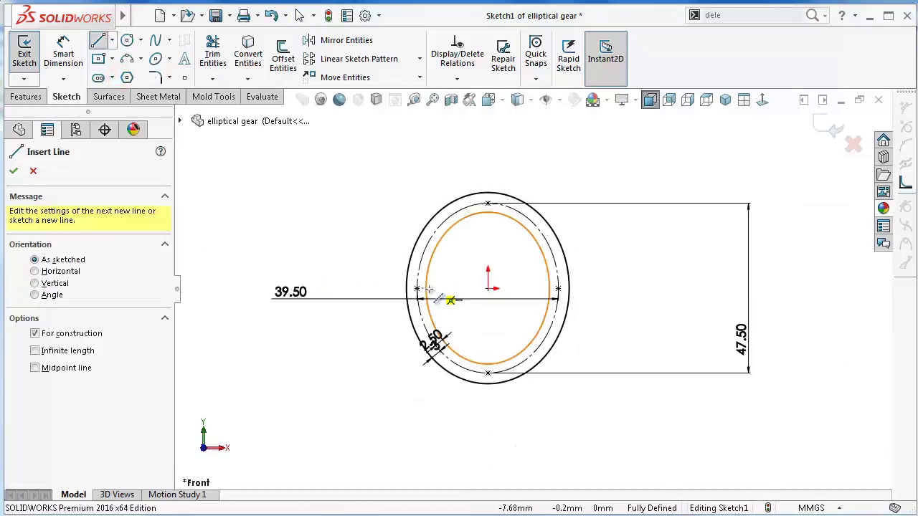
pyautogui.scroll(-1, 466, 292)
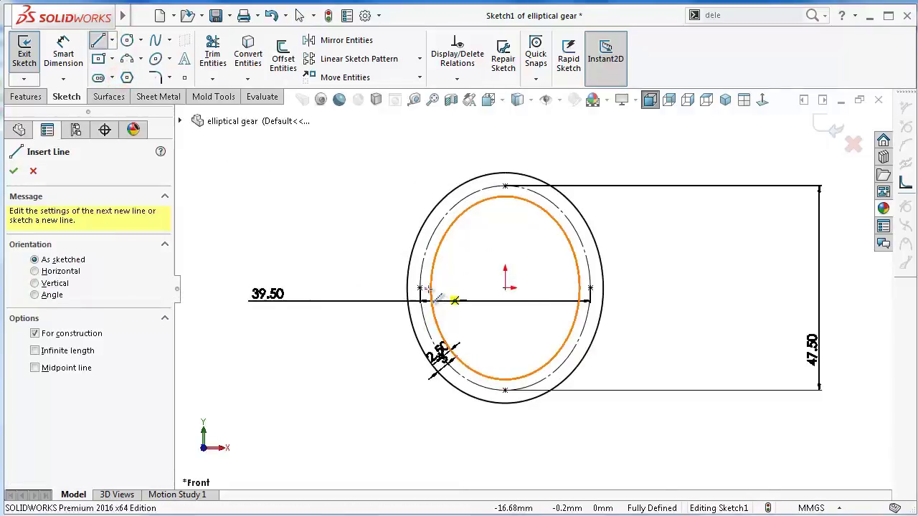
pyautogui.click(505, 288)
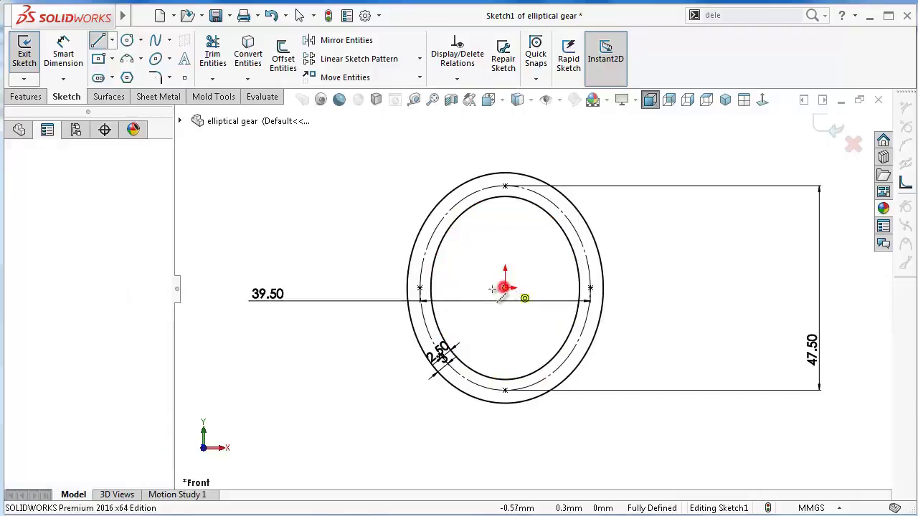
pyautogui.click(420, 289)
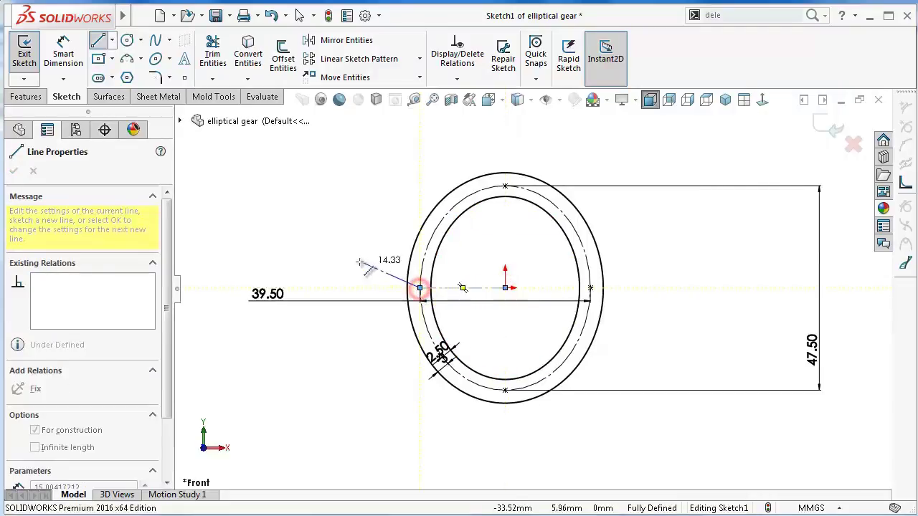
pyautogui.press('Escape')
pyautogui.scroll(-2, 430, 262)
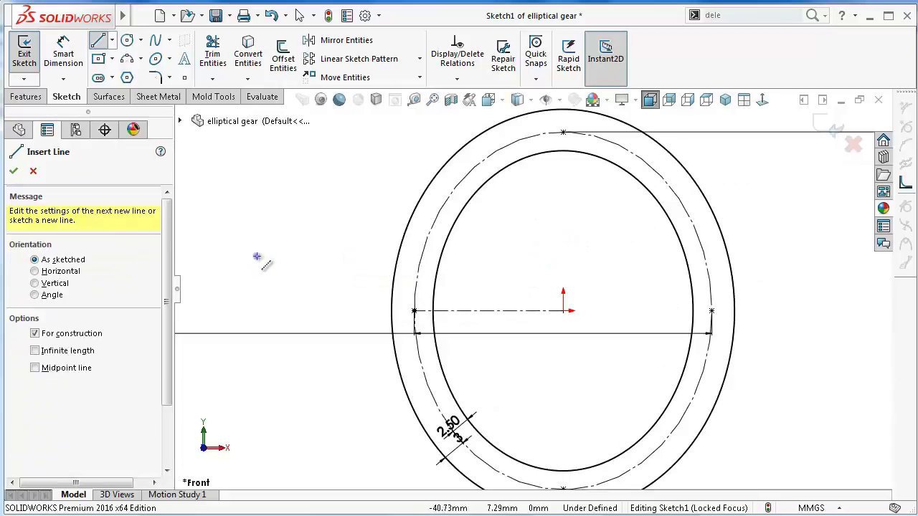
# Dimension the centerline as a driven 19.75 mm reference
pyautogui.moveTo(257, 256); pyautogui.dragTo(311, 248, button='right')
pyautogui.click(506, 313)
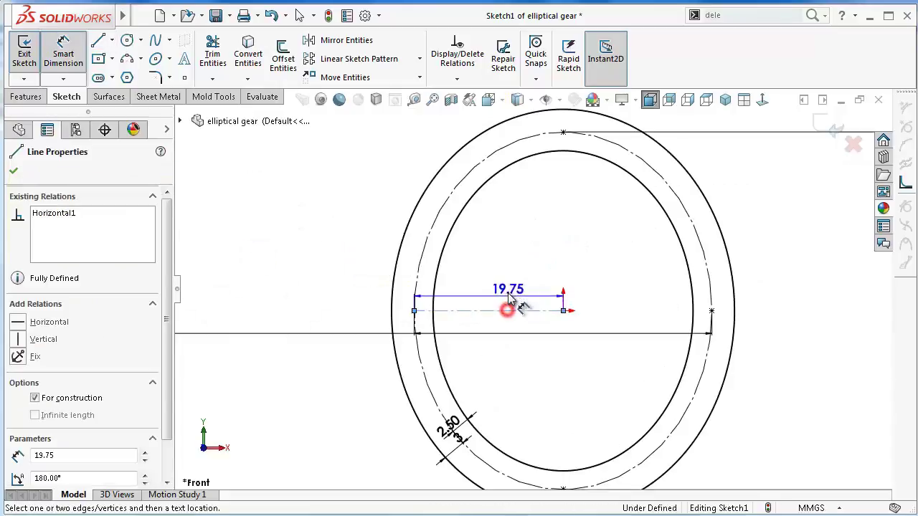
pyautogui.click(507, 288)
pyautogui.click(674, 255)
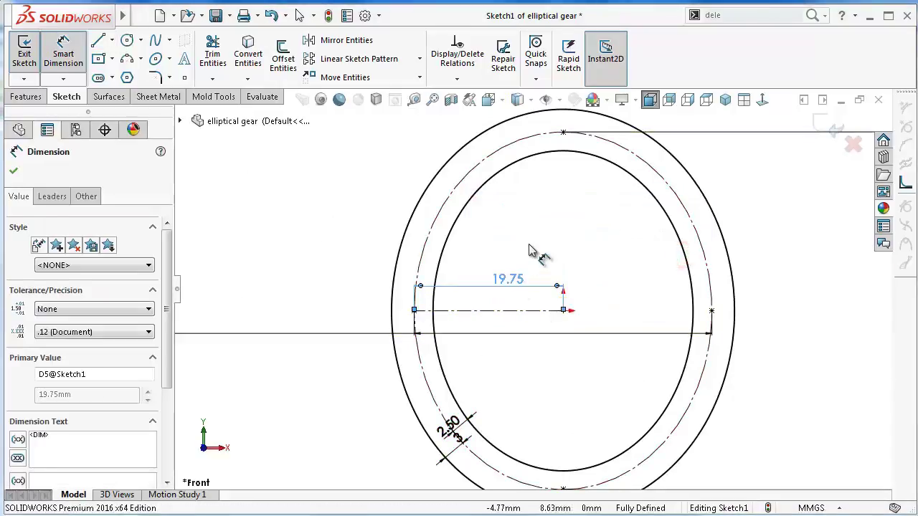
pyautogui.scroll(-3, 681, 308)
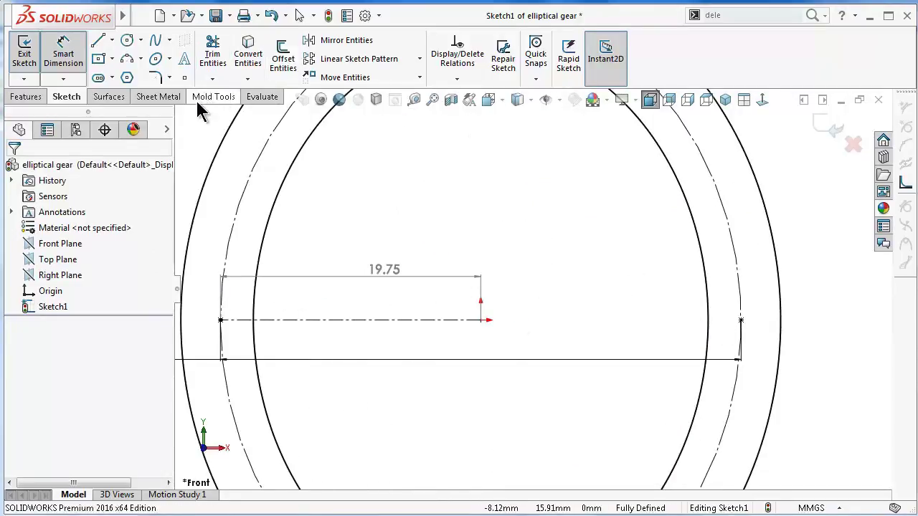
# Exit the sketch to rebuild, then reopen Sketch1 for editing
pyautogui.click(327, 14)
pyautogui.scroll(2, 416, 256)
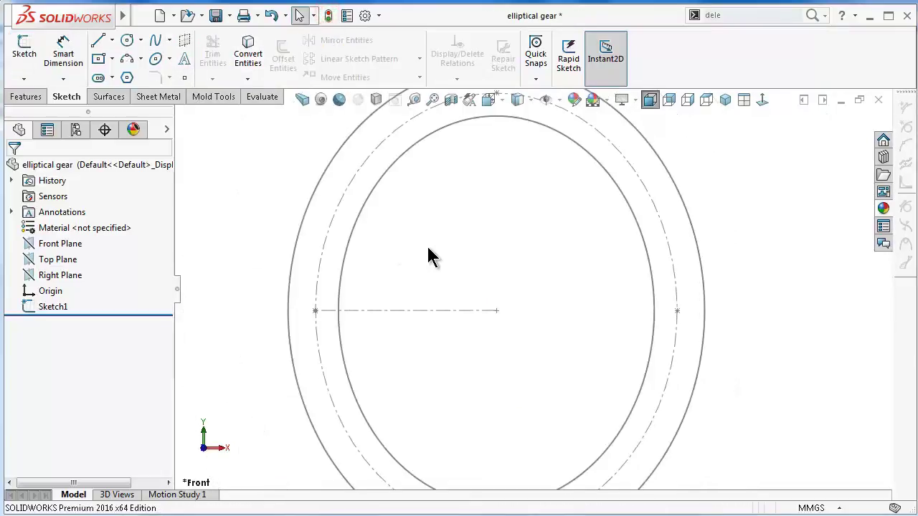
pyautogui.click(72, 308)
pyautogui.click(79, 263)
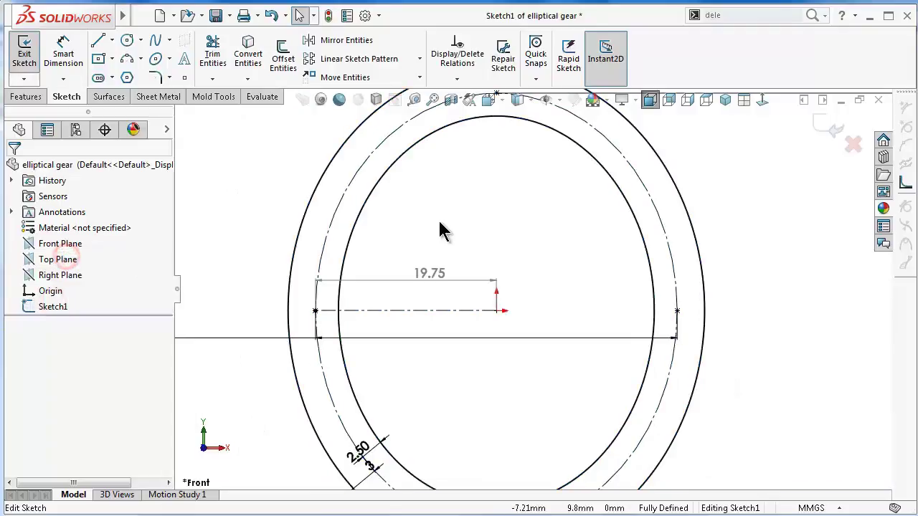
# Start a parametric Equation Driven Curve and enter the involute x equation
pyautogui.click(170, 40)
pyautogui.click(169, 93)
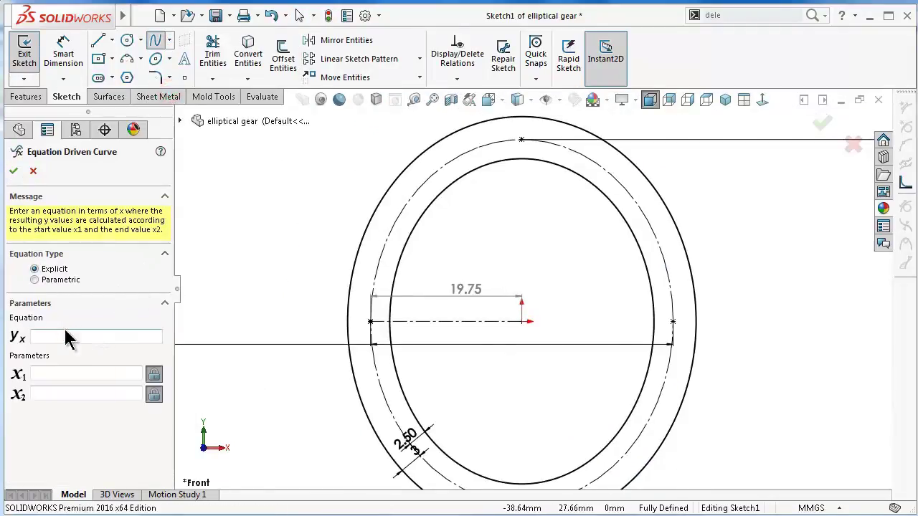
pyautogui.click(35, 280)
pyautogui.click(51, 336)
pyautogui.write('19.75*(cos(t)+t*sin(t))')
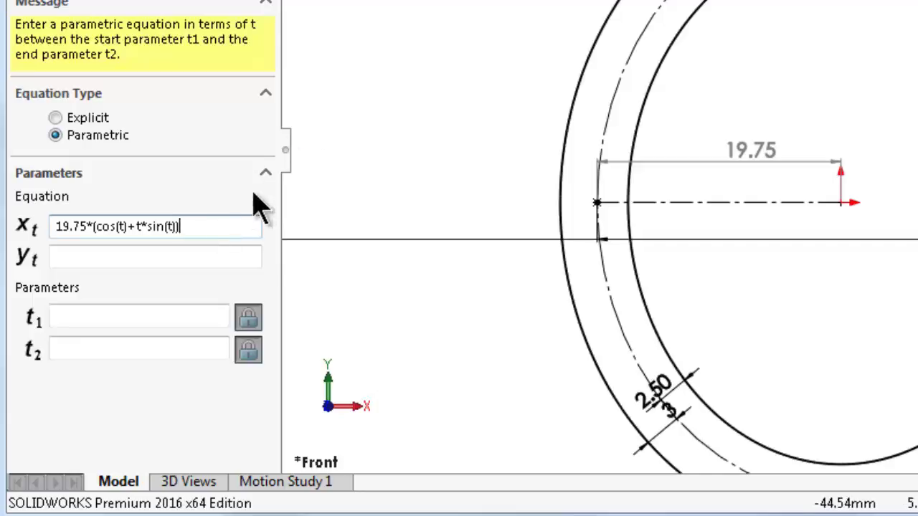
pyautogui.click(218, 224)
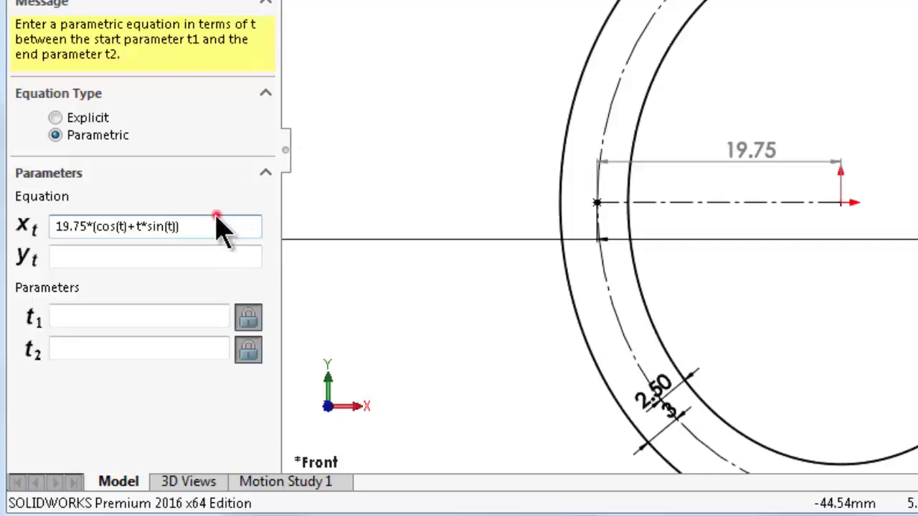
pyautogui.moveTo(225, 227); pyautogui.dragTo(56, 228)
pyautogui.rightClick(83, 224)
pyautogui.click(162, 301)
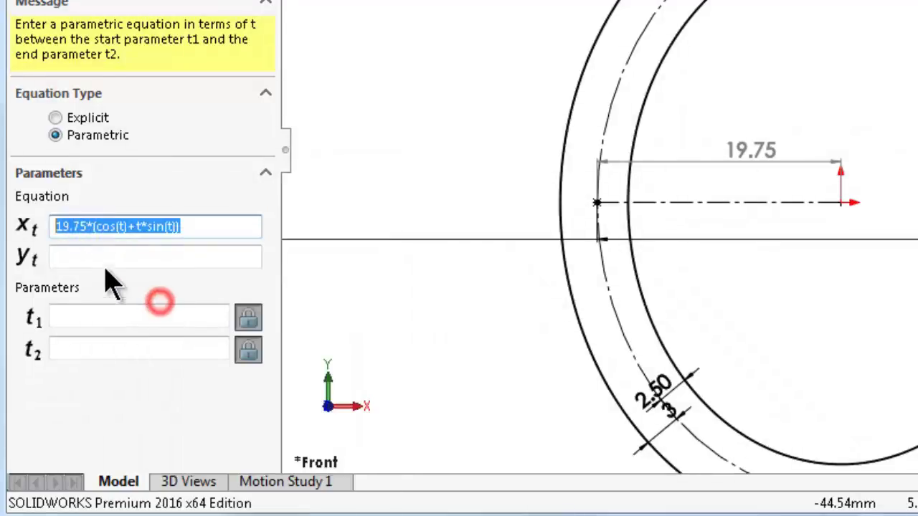
# Build the y equation from a copy of x, swapping cos/sin and the sign
pyautogui.click(159, 256)
pyautogui.rightClick(172, 256)
pyautogui.click(166, 351)
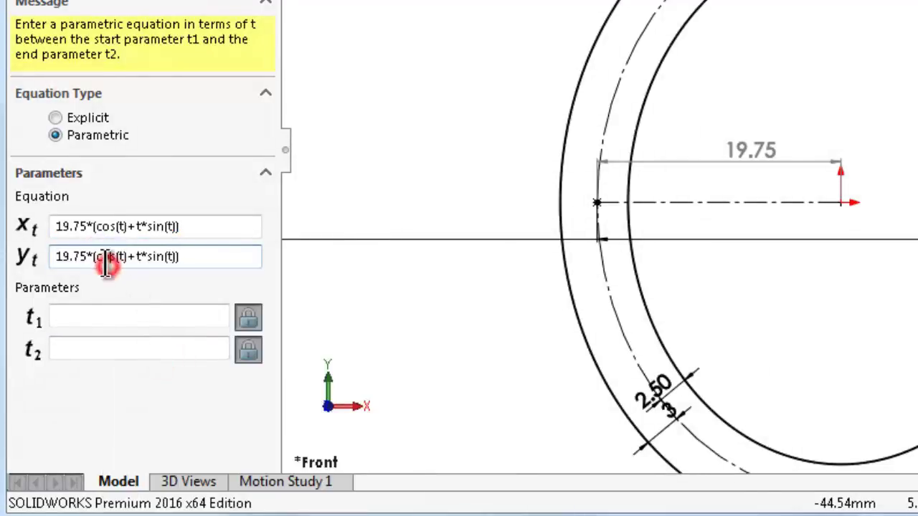
pyautogui.moveTo(101, 257); pyautogui.dragTo(116, 257)
pyautogui.press('BackSpace')
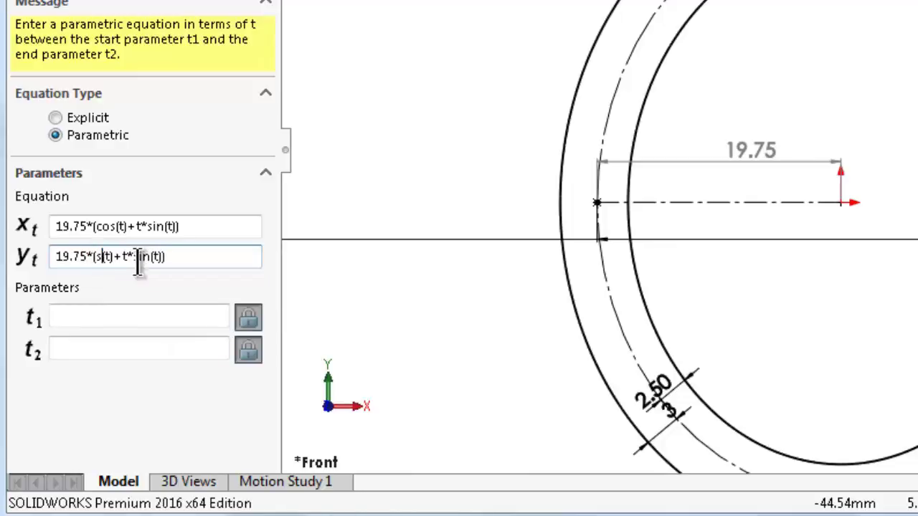
pyautogui.write('in')
pyautogui.click(146, 258)
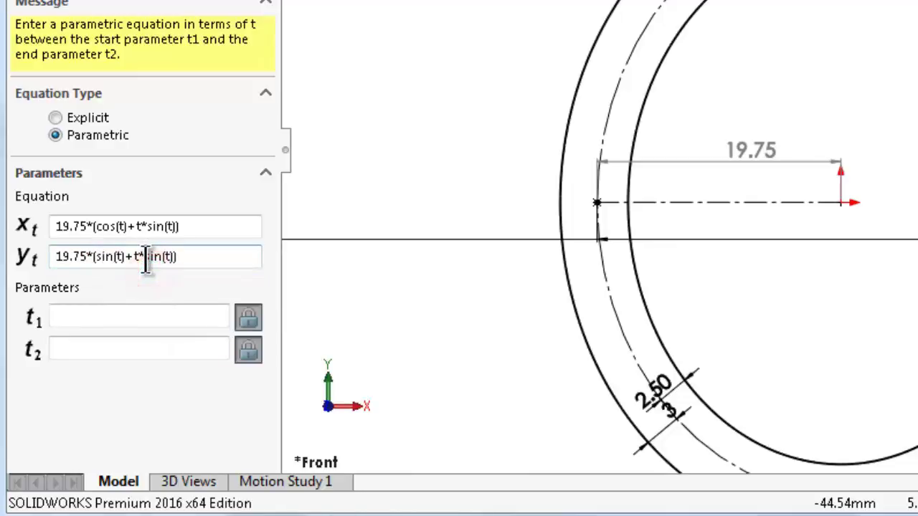
pyautogui.doubleClick(147, 258)
pyautogui.write('co')
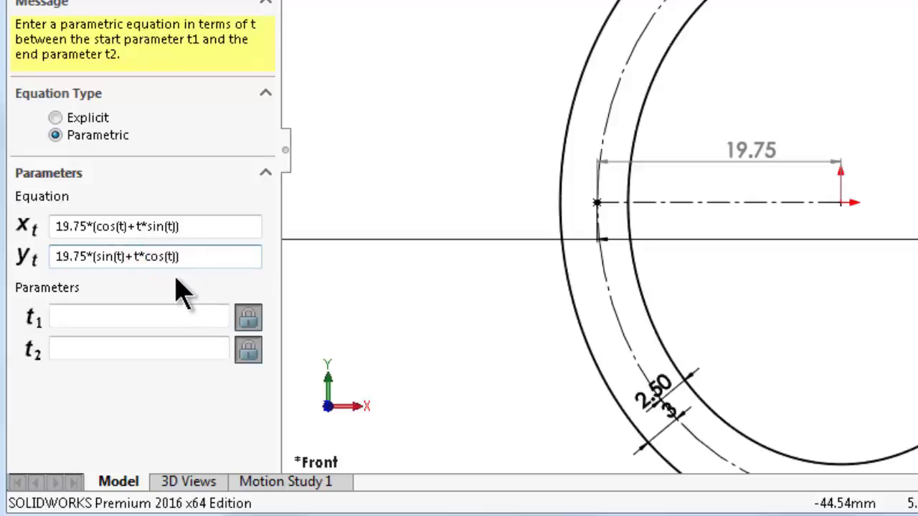
pyautogui.doubleClick(129, 256)
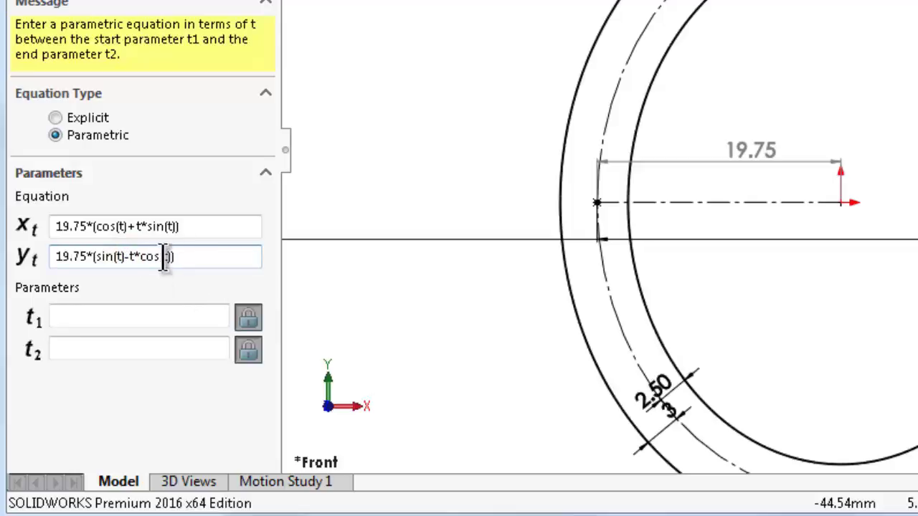
# Set the curve parameters t1 = 0 and t2 = 0.6 and preview it
pyautogui.click(148, 288)
pyautogui.click(136, 315)
pyautogui.write('0')
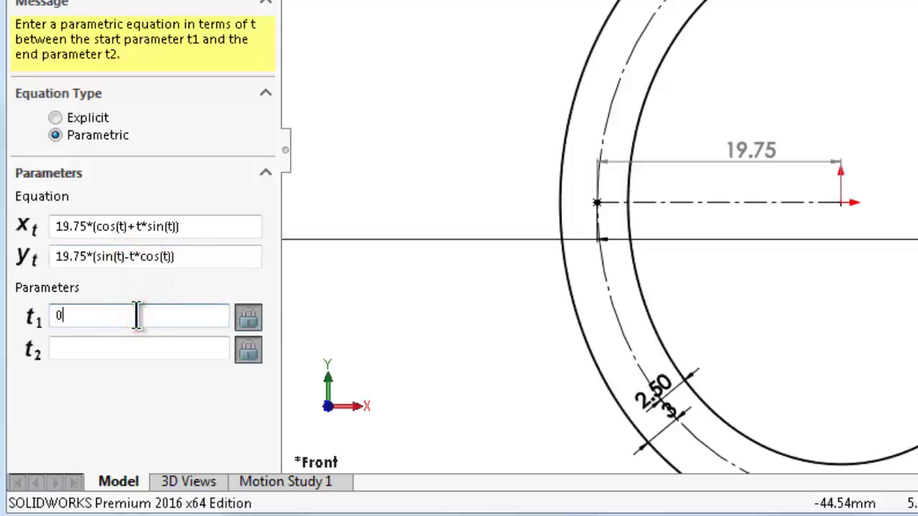
pyautogui.click(94, 351)
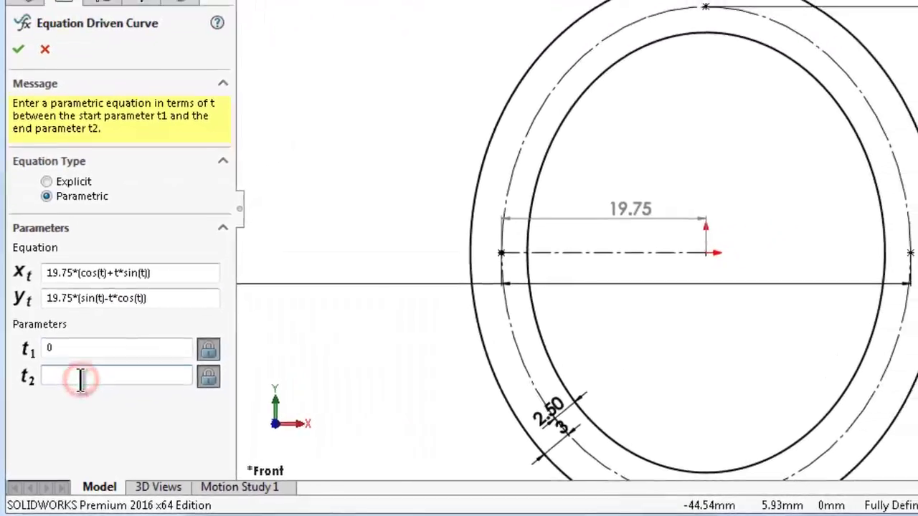
pyautogui.write('0.6')
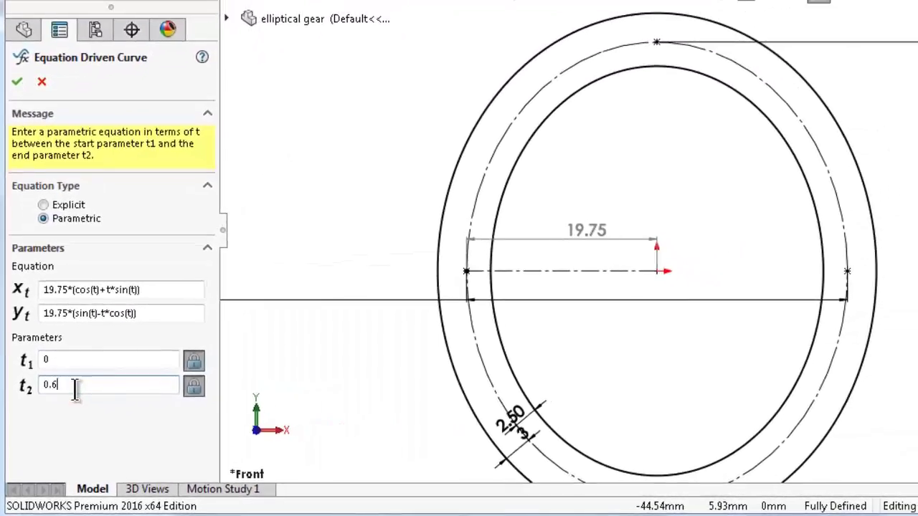
pyautogui.click(342, 350)
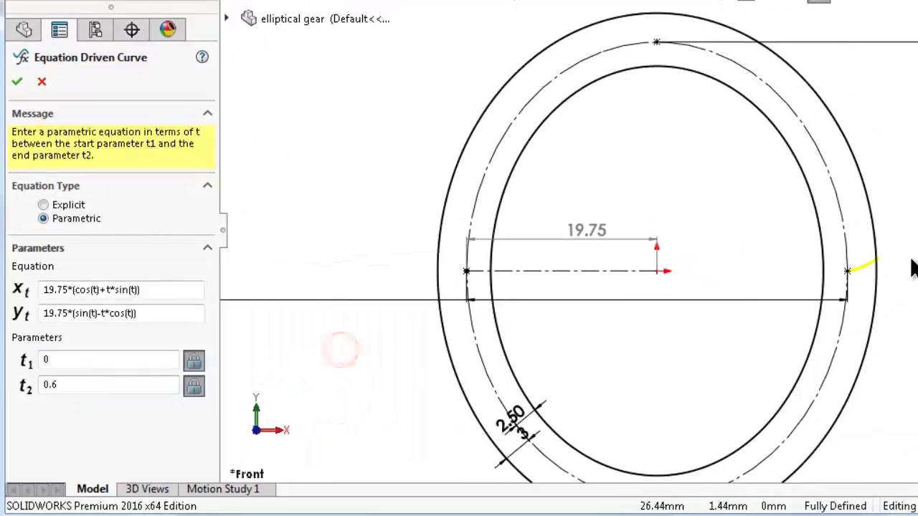
pyautogui.scroll(-4, 815, 282)
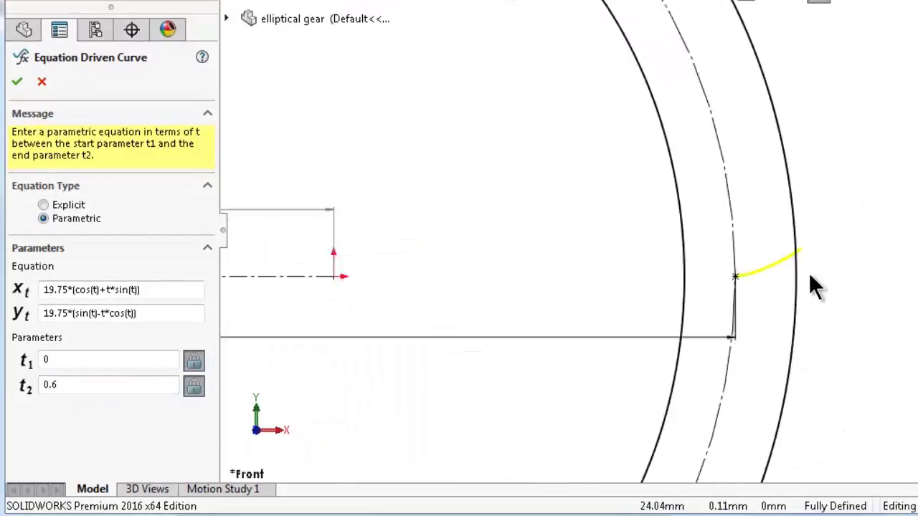
pyautogui.scroll(-5, 717, 262)
pyautogui.scroll(-4, 606, 279)
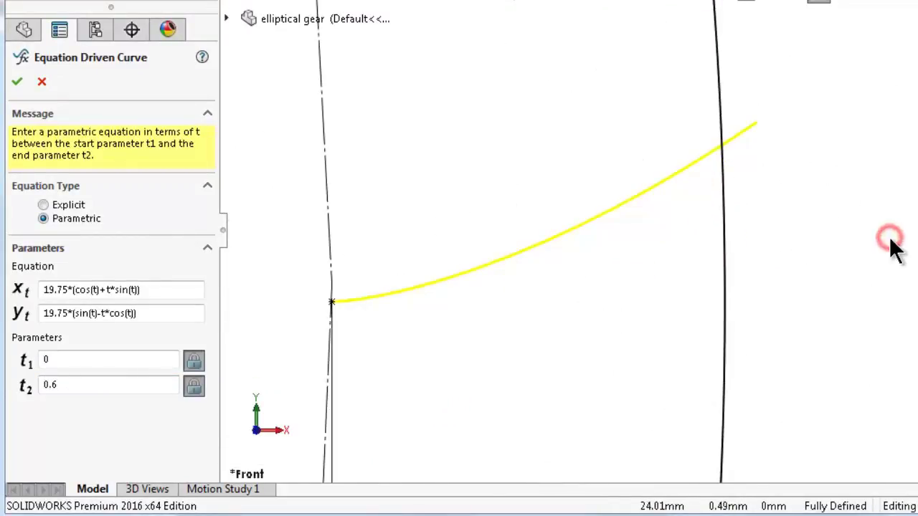
# Accept the involute equation curve
pyautogui.press('Return')
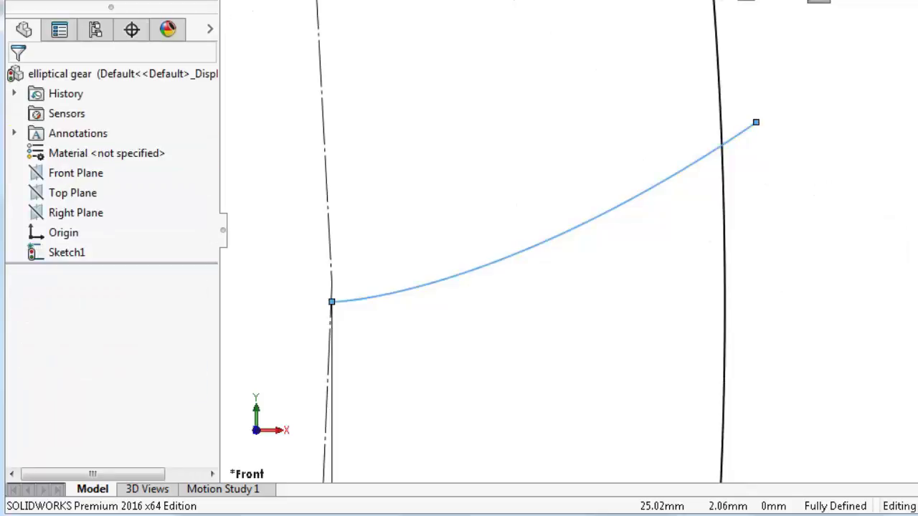
pyautogui.click(888, 166)
pyautogui.scroll(3, 560, 262)
pyautogui.scroll(2, 560, 266)
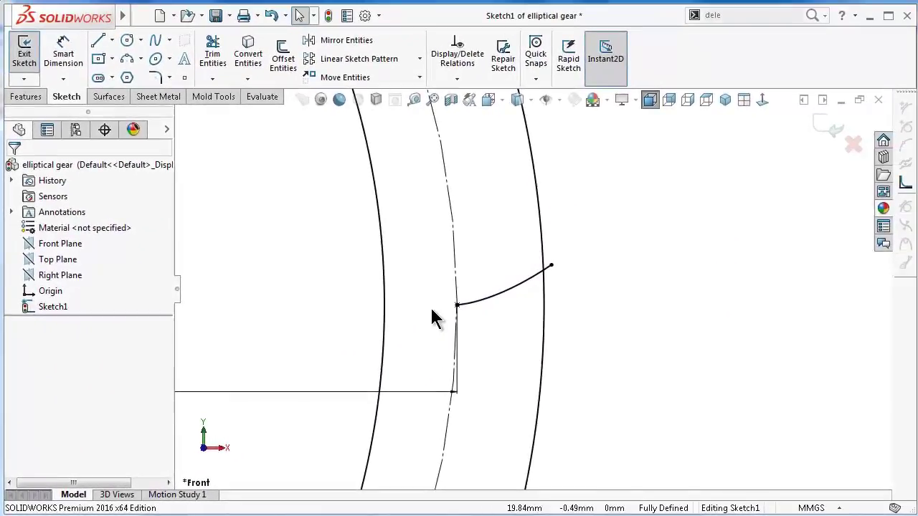
pyautogui.scroll(2, 389, 303)
pyautogui.scroll(2, 376, 302)
pyautogui.scroll(-2, 376, 302)
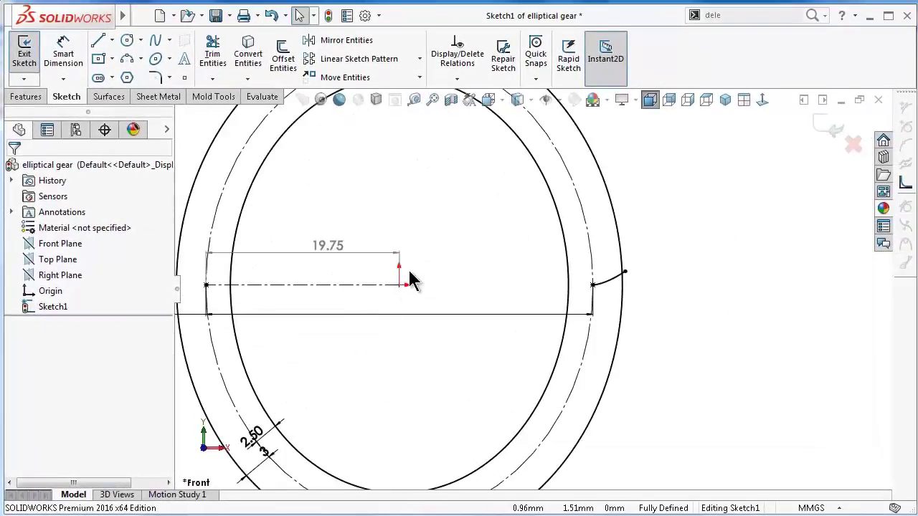
# Replace the left 19.75 centerline with one from the origin to the ellipse's right point
pyautogui.click(113, 41)
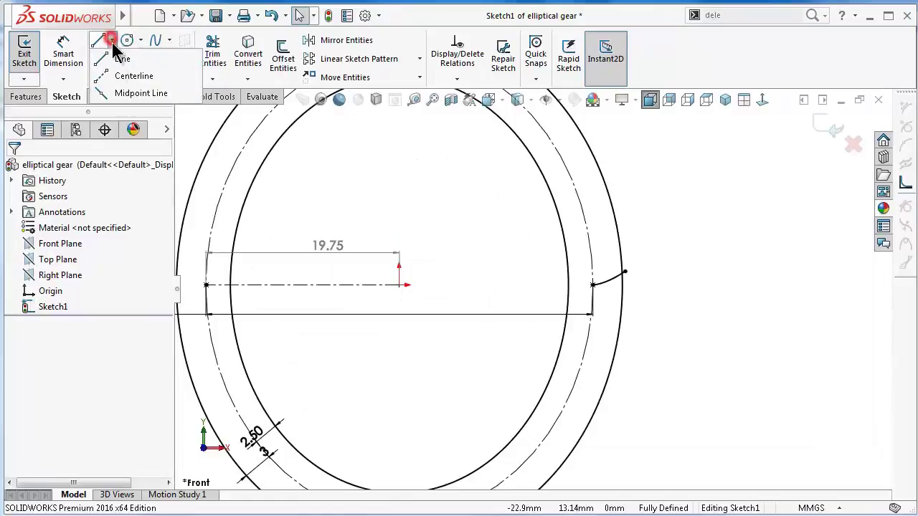
pyautogui.click(120, 75)
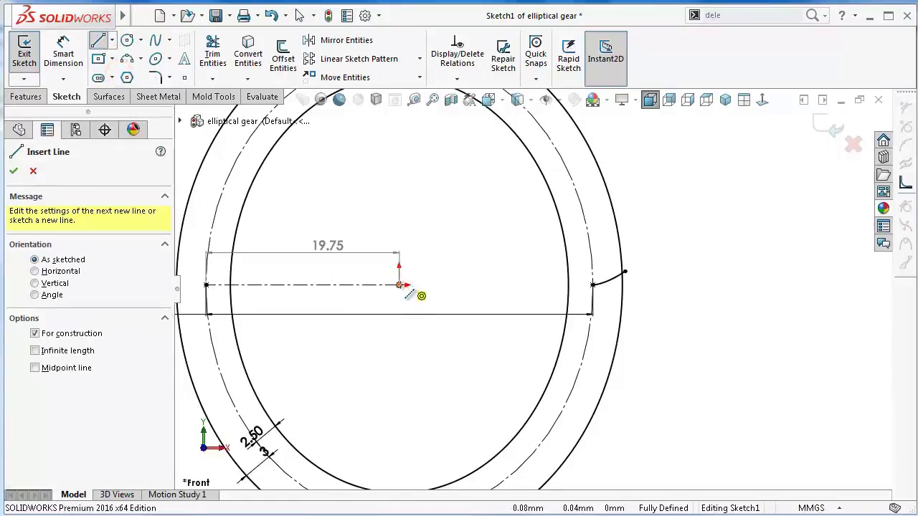
pyautogui.click(400, 286)
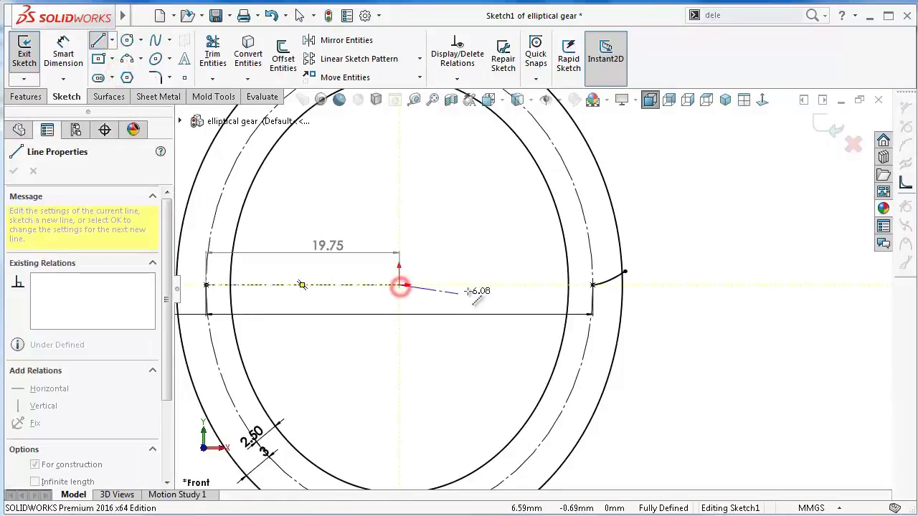
pyautogui.click(591, 286)
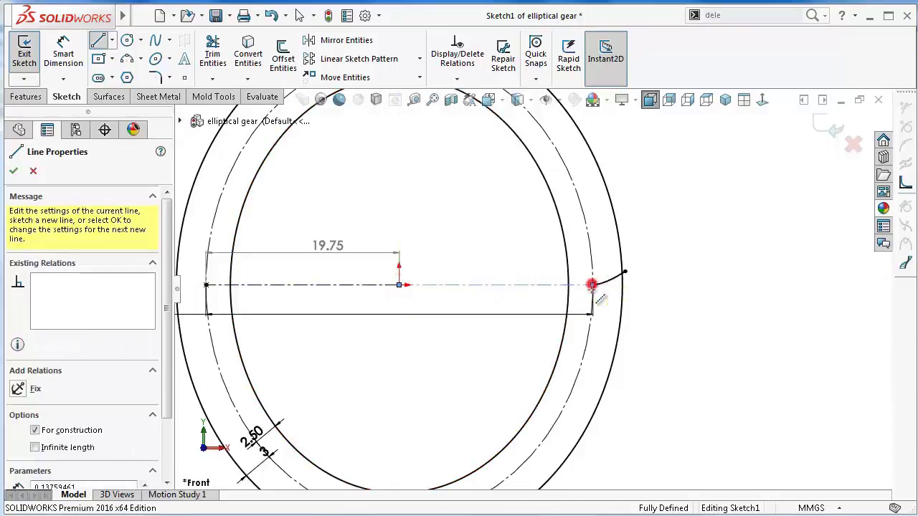
pyautogui.press('Escape')
pyautogui.scroll(-3, 439, 289)
pyautogui.scroll(2, 427, 280)
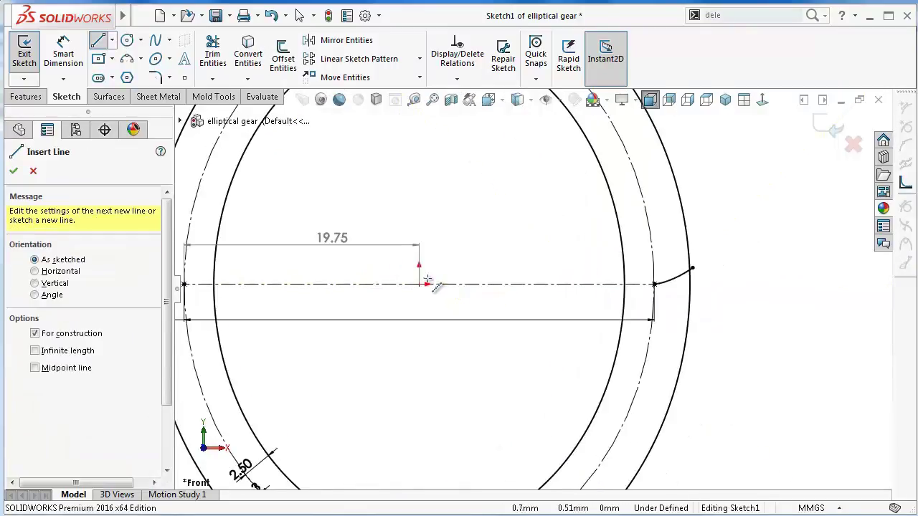
pyautogui.scroll(1, 497, 278)
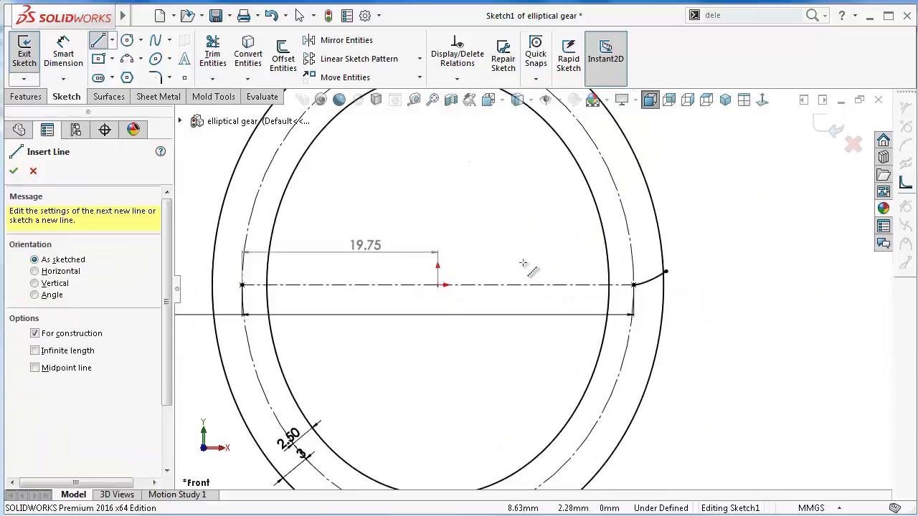
pyautogui.press('Escape')
pyautogui.click(389, 288)
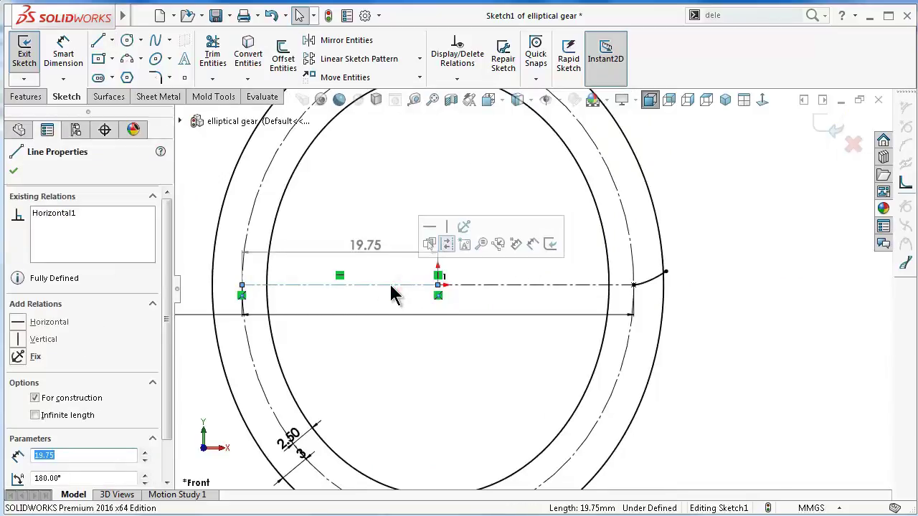
pyautogui.press('Delete')
pyautogui.scroll(-2, 571, 287)
pyautogui.scroll(1, 588, 325)
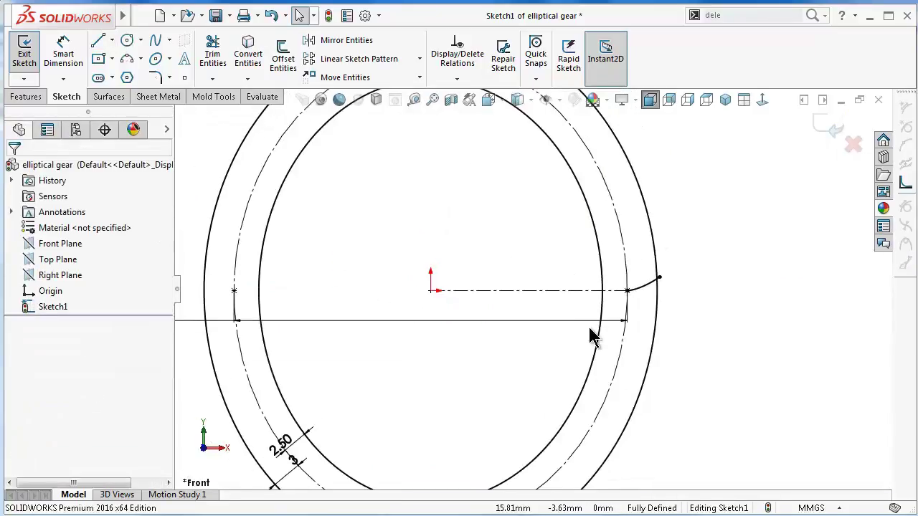
pyautogui.scroll(-1, 589, 328)
# Draw a construction centerline from the origin down to the lower tooth point
pyautogui.click(112, 40)
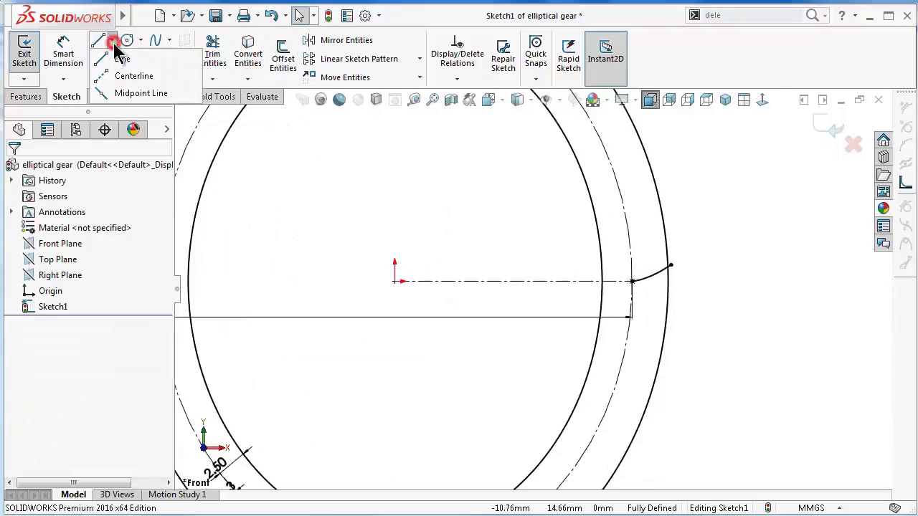
pyautogui.click(114, 70)
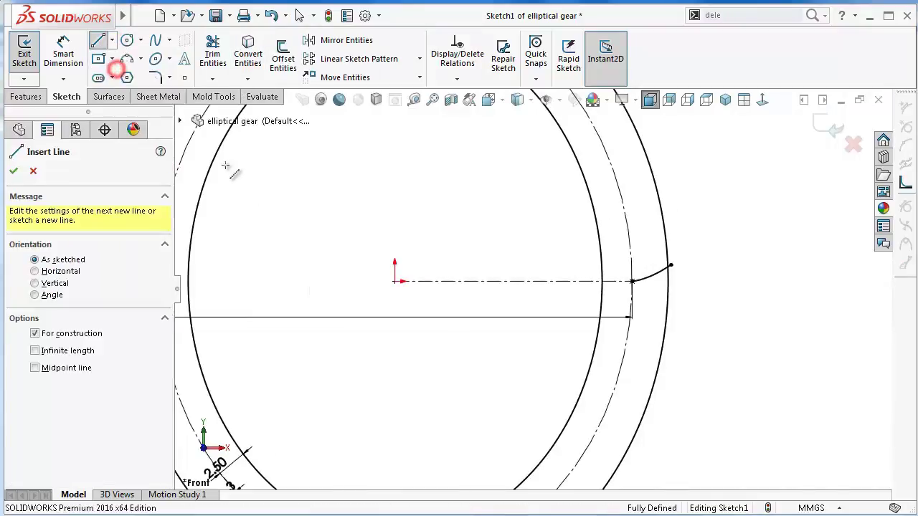
pyautogui.click(395, 282)
pyautogui.scroll(-2, 617, 310)
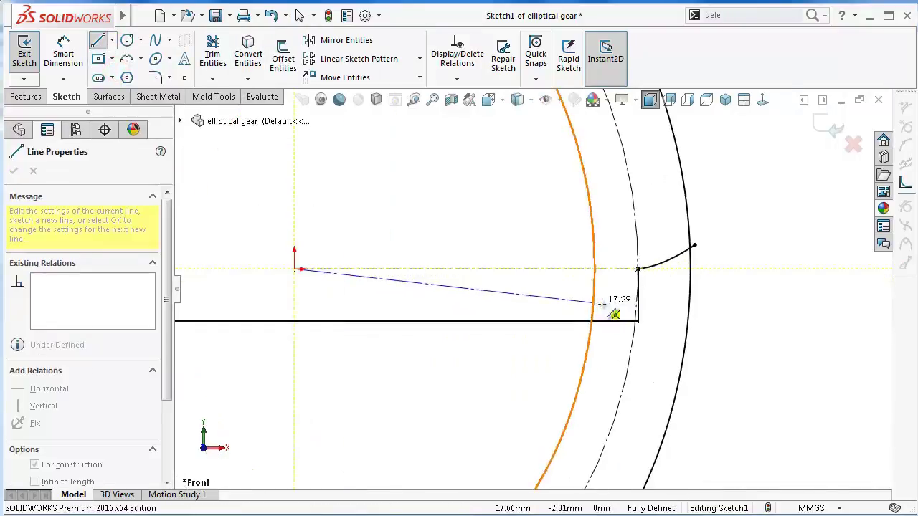
pyautogui.click(637, 322)
pyautogui.click(662, 338)
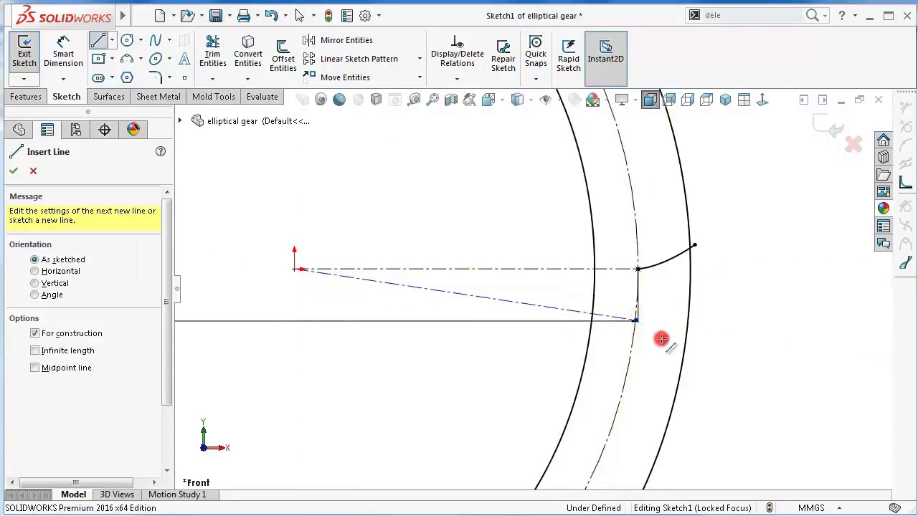
pyautogui.scroll(-1, 563, 269)
pyautogui.scroll(-3, 560, 312)
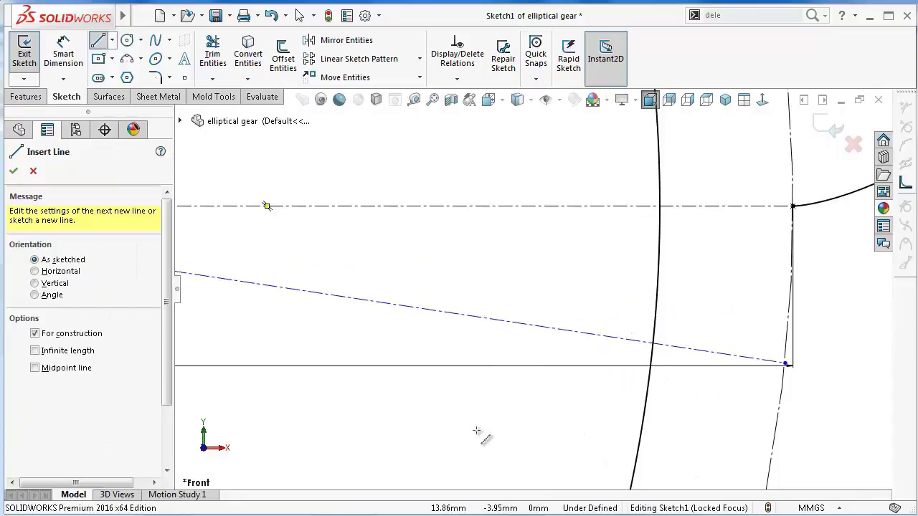
pyautogui.moveTo(475, 435); pyautogui.dragTo(474, 283, button='right')
# Dimension the angle between the two centerlines as 2.75°
pyautogui.click(487, 319)
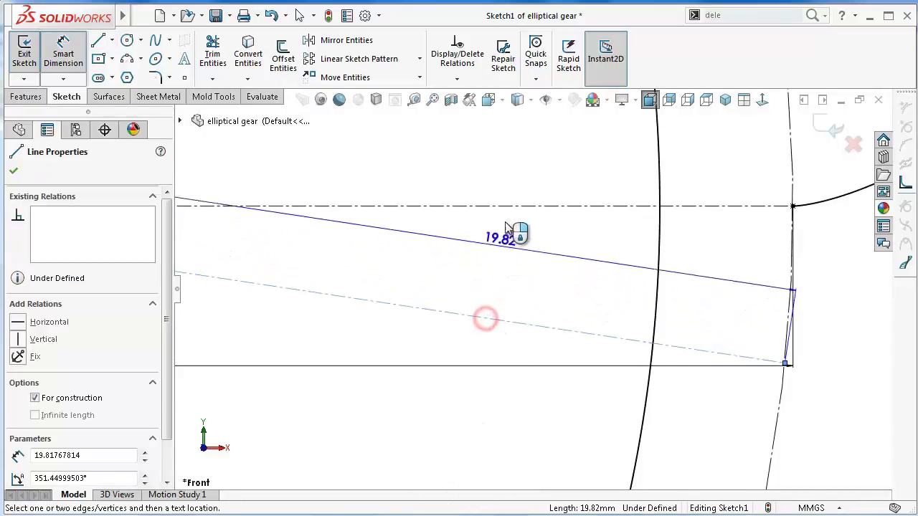
pyautogui.click(511, 206)
pyautogui.click(508, 241)
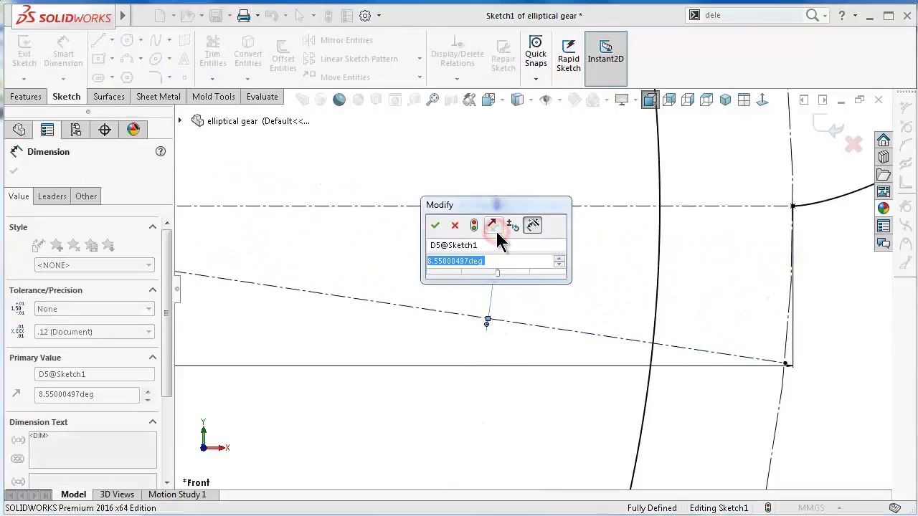
pyautogui.write('2.75')
pyautogui.press('Return')
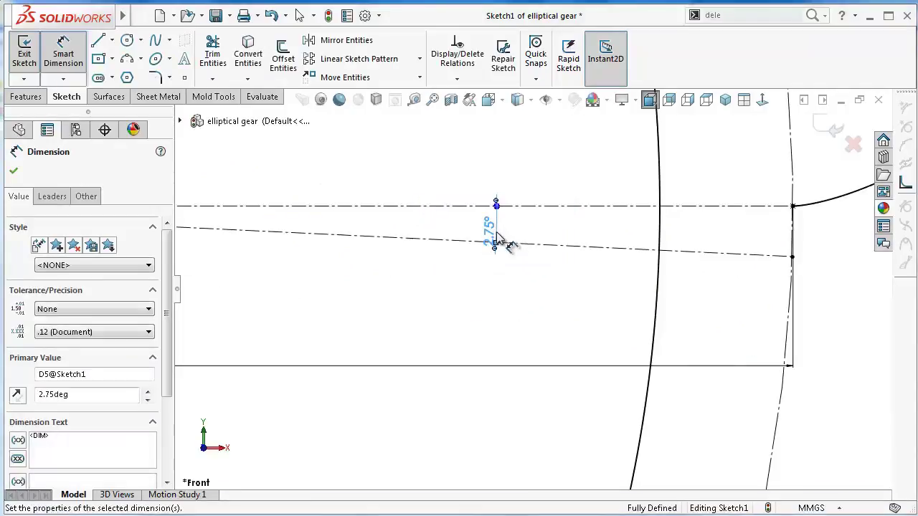
pyautogui.scroll(3, 534, 258)
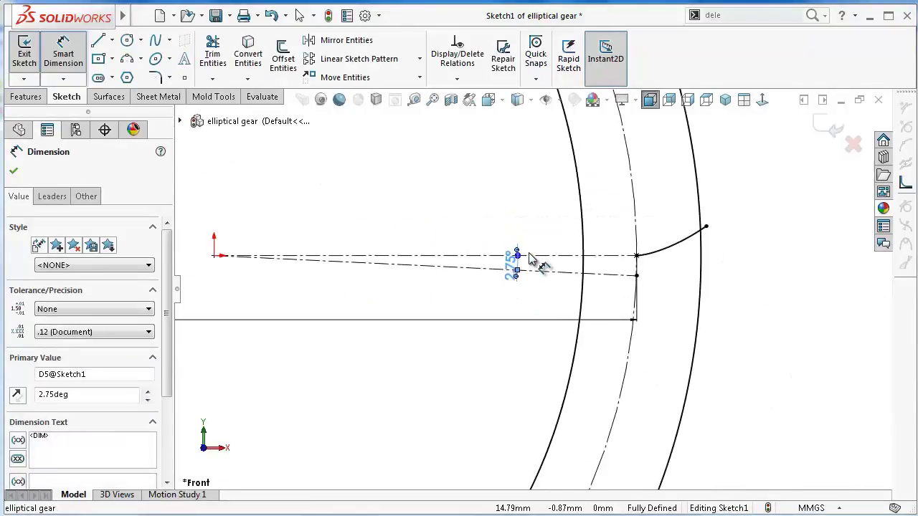
# Mirror Equation Curve8 about the 2.75° centerline to create the opposite flank
pyautogui.click(334, 40)
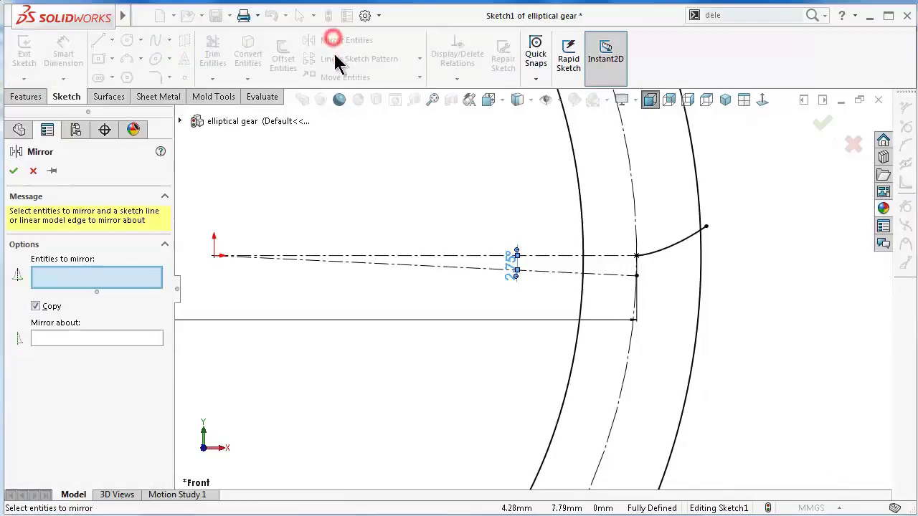
pyautogui.click(691, 237)
pyautogui.rightClick(690, 240)
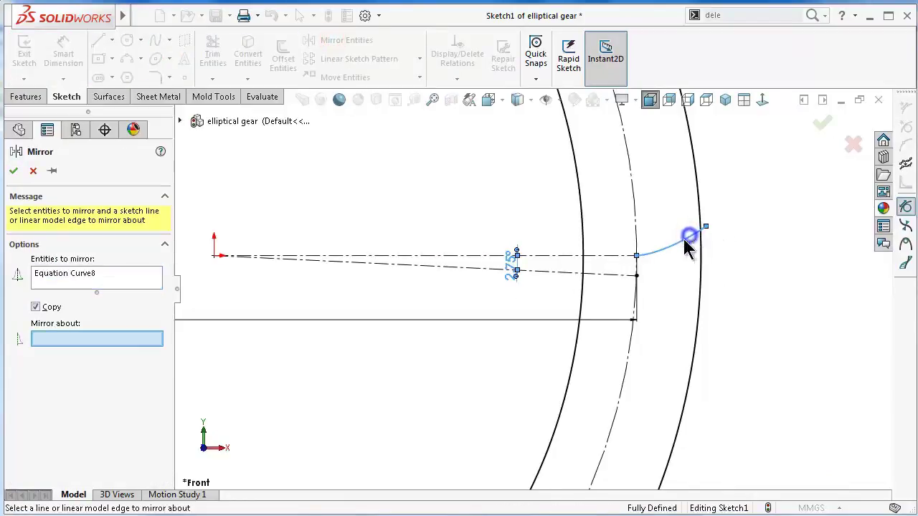
pyautogui.click(557, 271)
pyautogui.rightClick(557, 275)
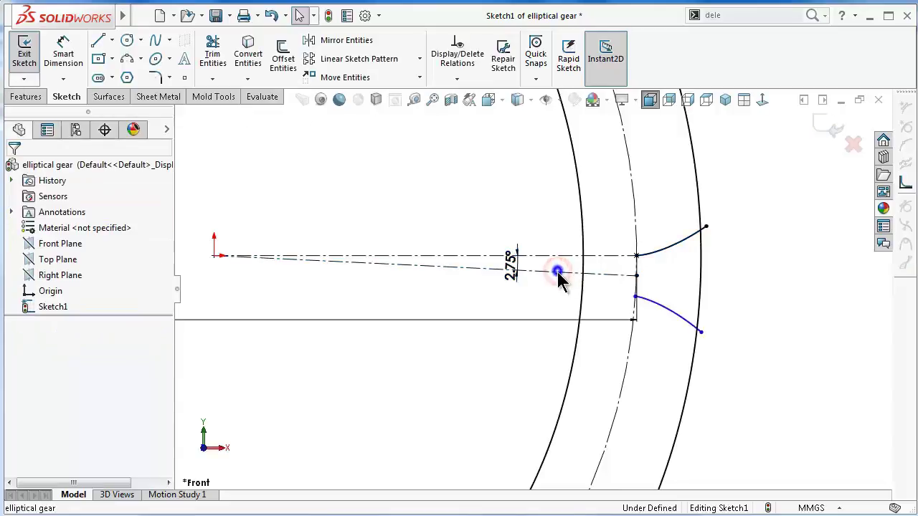
pyautogui.click(789, 320)
pyautogui.click(687, 322)
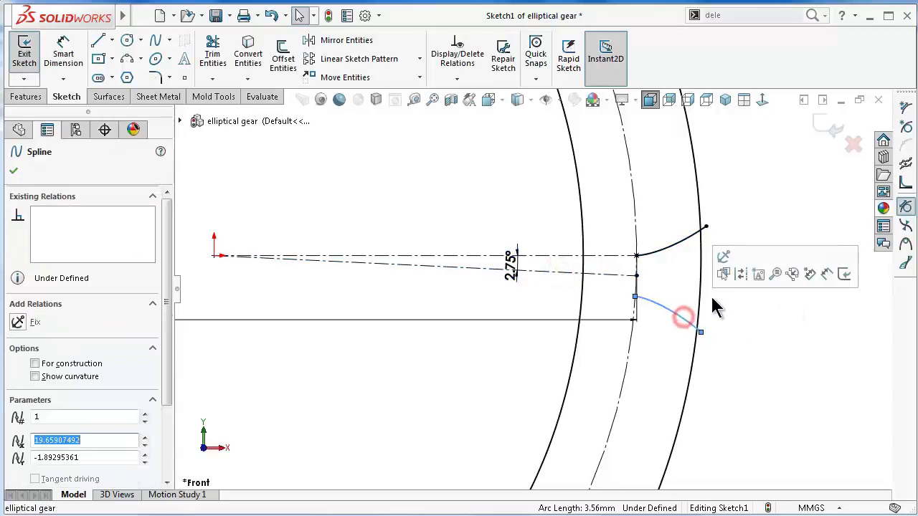
pyautogui.click(742, 328)
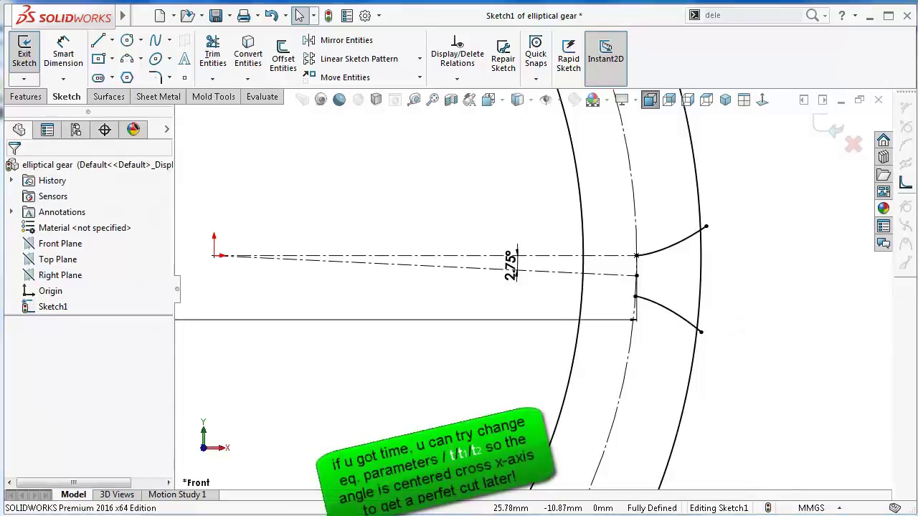
pyautogui.scroll(5, 612, 369)
# Draw a small circle near the top of the inner ellipse and dimension its diameter 9.50 mm
pyautogui.click(127, 41)
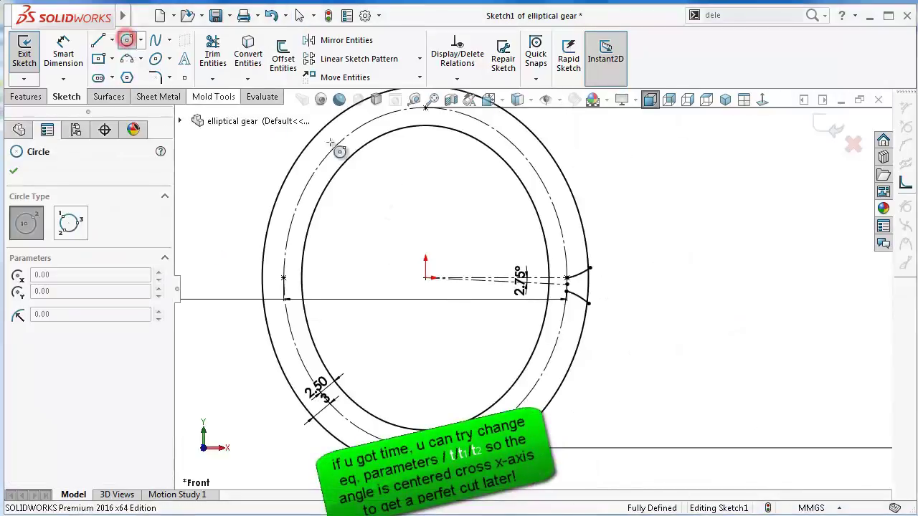
pyautogui.moveTo(425, 165); pyautogui.dragTo(439, 151)
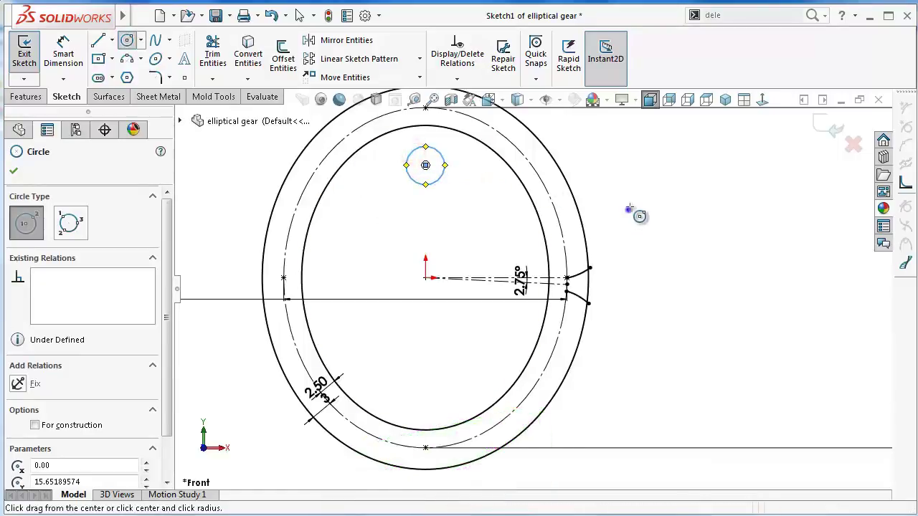
pyautogui.moveTo(625, 207); pyautogui.dragTo(625, 165, button='right')
pyautogui.click(442, 172)
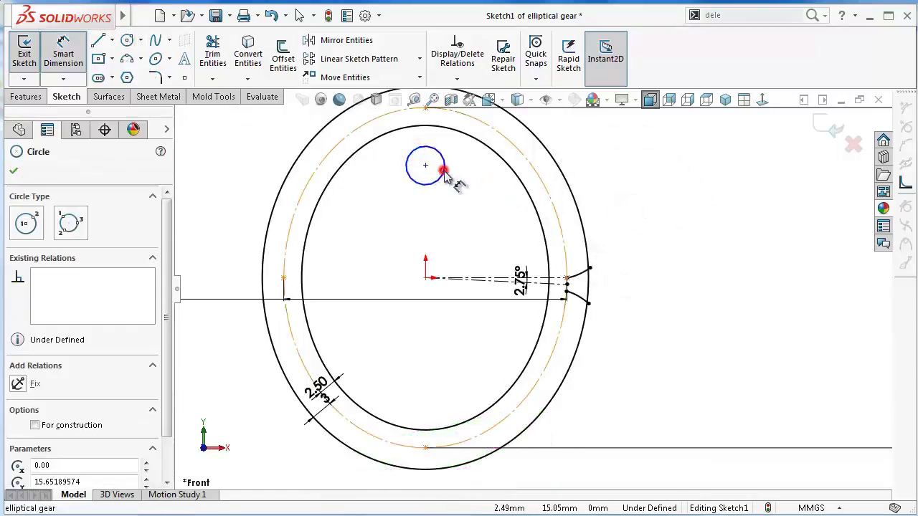
pyautogui.click(625, 178)
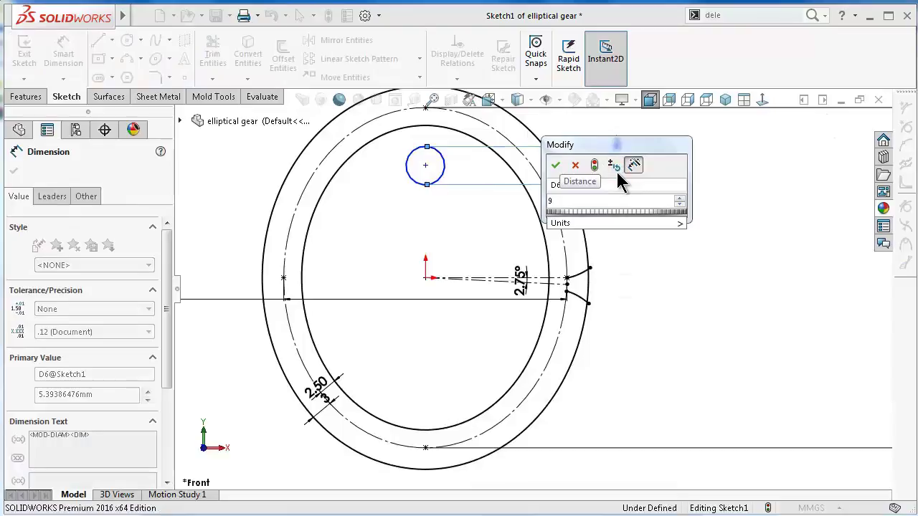
pyautogui.write('9.5')
pyautogui.press('Return')
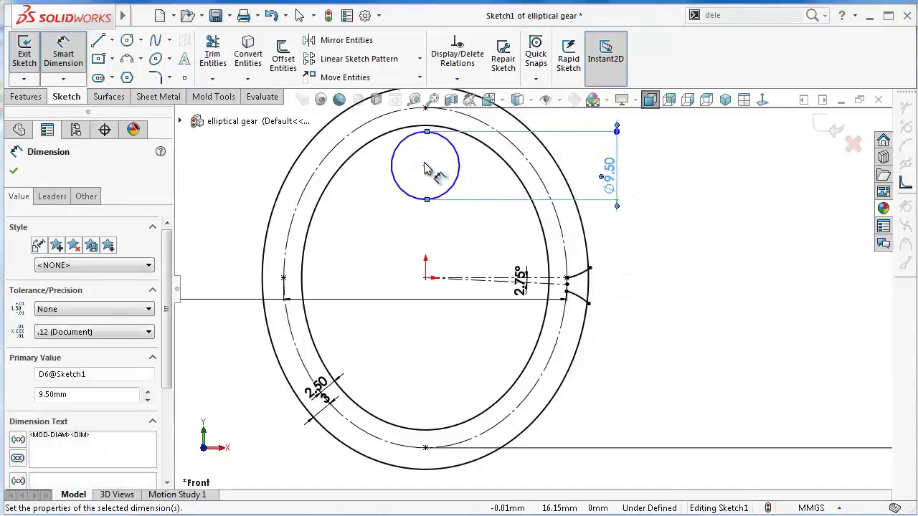
# Dimension the circle centre 13.50 mm above the origin
pyautogui.click(425, 165)
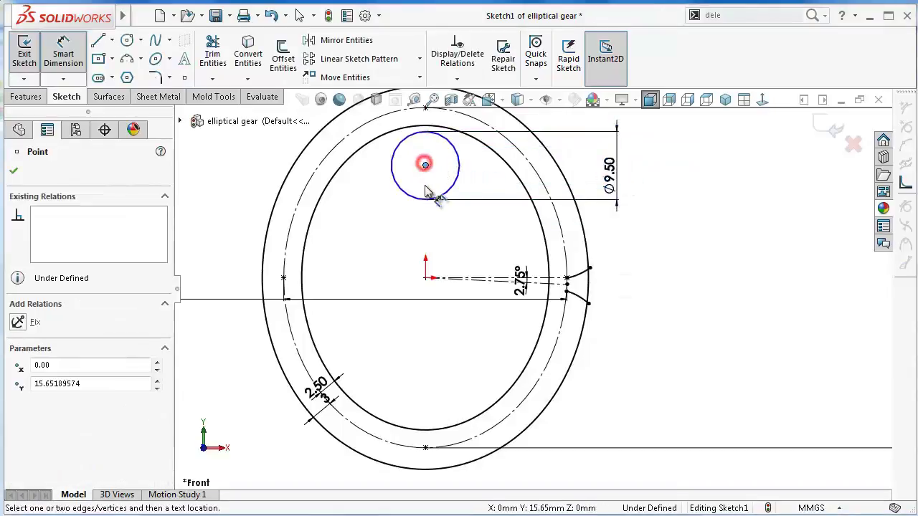
pyautogui.click(427, 280)
pyautogui.click(359, 262)
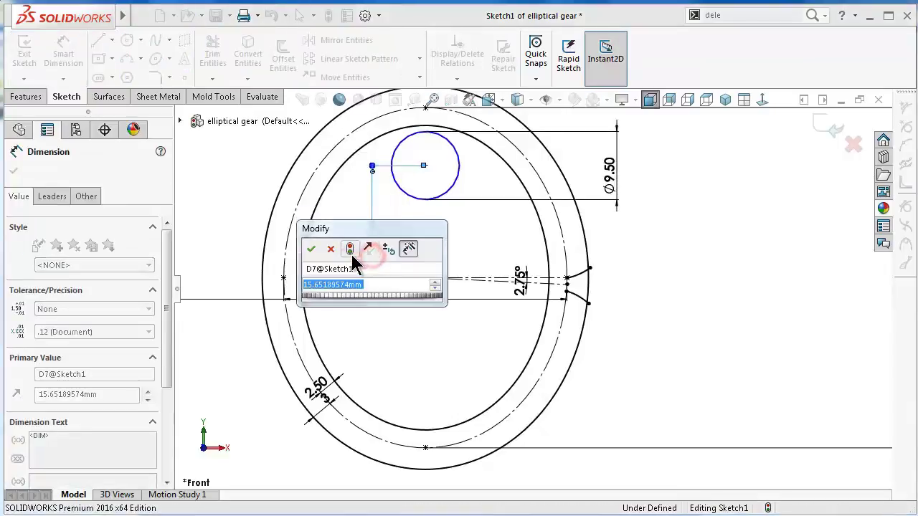
pyautogui.write('13.5')
pyautogui.press('Return')
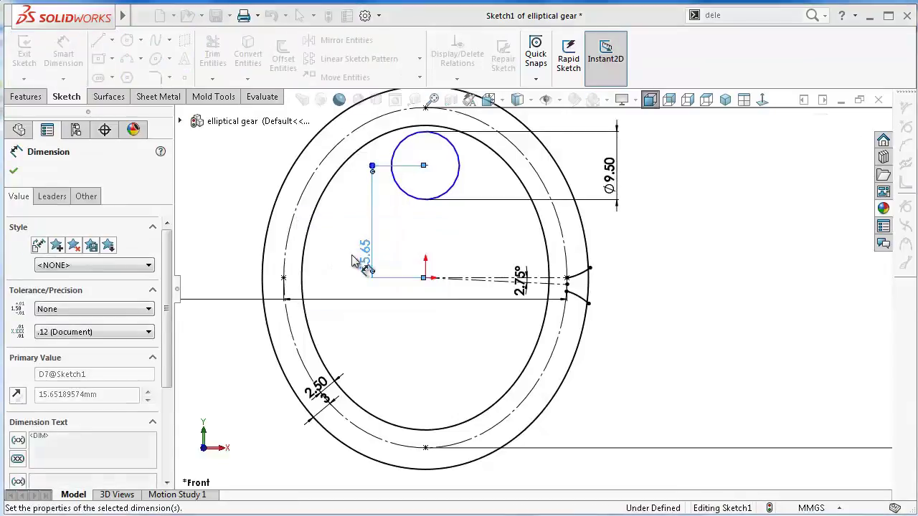
# Add a Vertical relation between the circle centre and the origin to fully define the sketch
pyautogui.press('Escape')
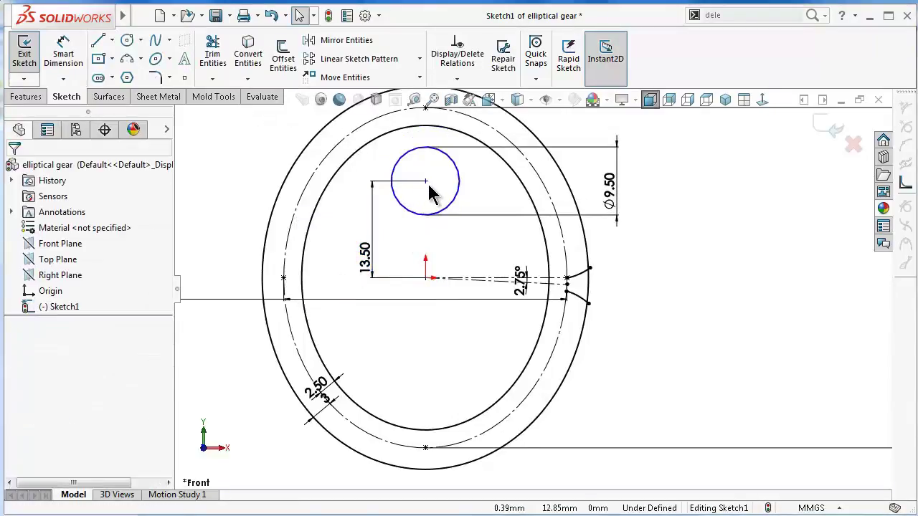
pyautogui.click(425, 182)
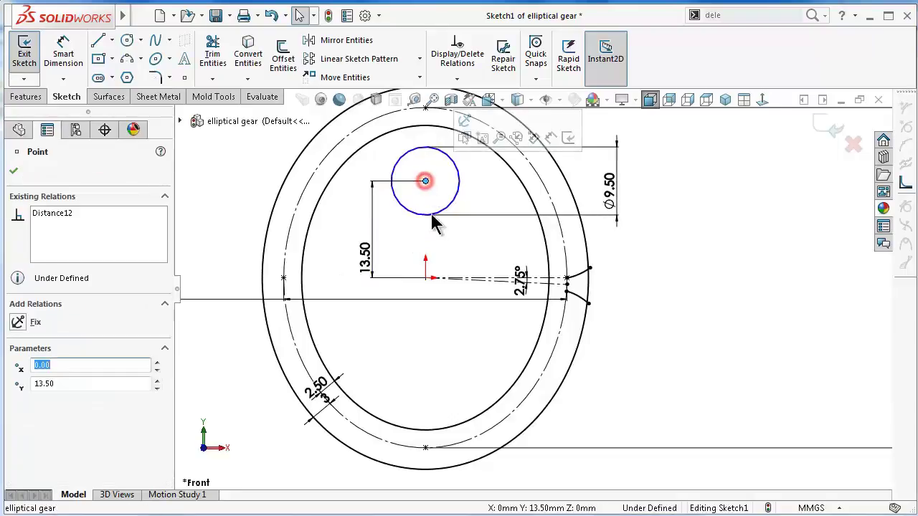
pyautogui.keyDown('ctrl'); pyautogui.click(426, 278); pyautogui.keyUp('ctrl')
pyautogui.click(483, 216)
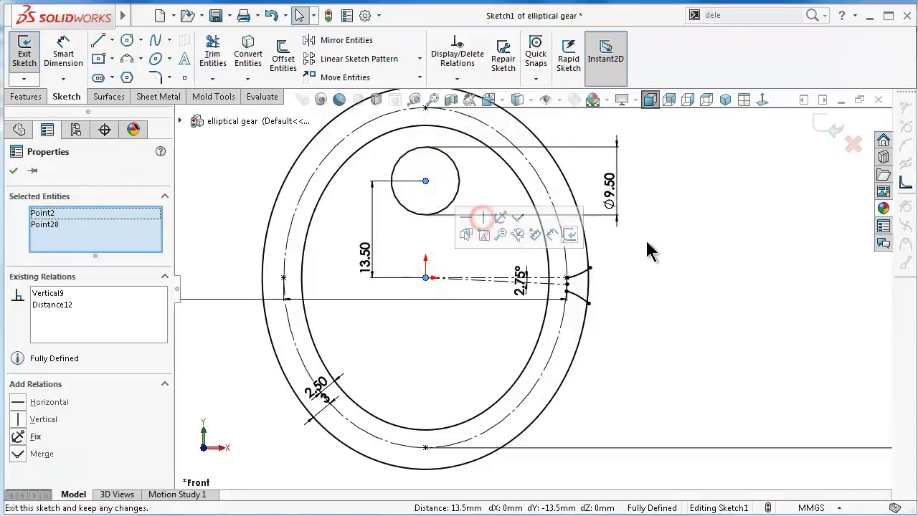
pyautogui.click(668, 245)
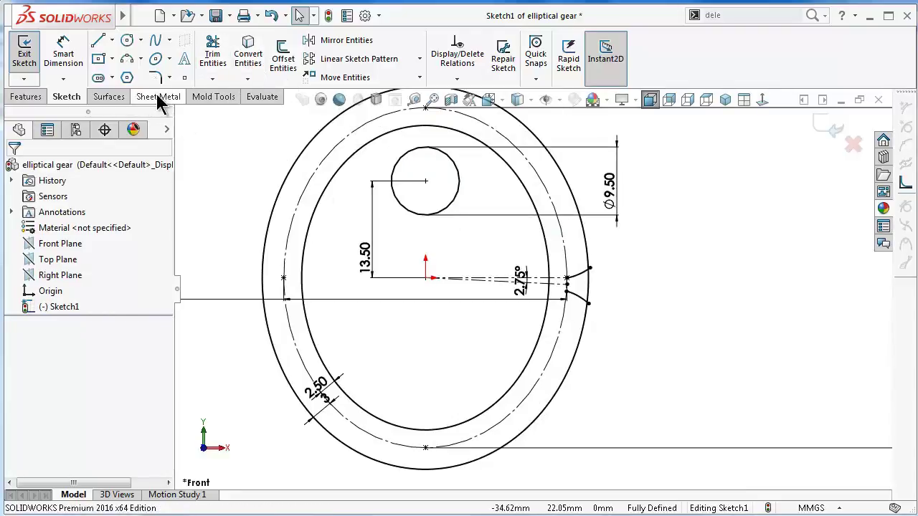
# Offset the Ø9.50 circle 3.25 mm outward to form a concentric hub circle
pyautogui.click(282, 56)
pyautogui.write('3.25')
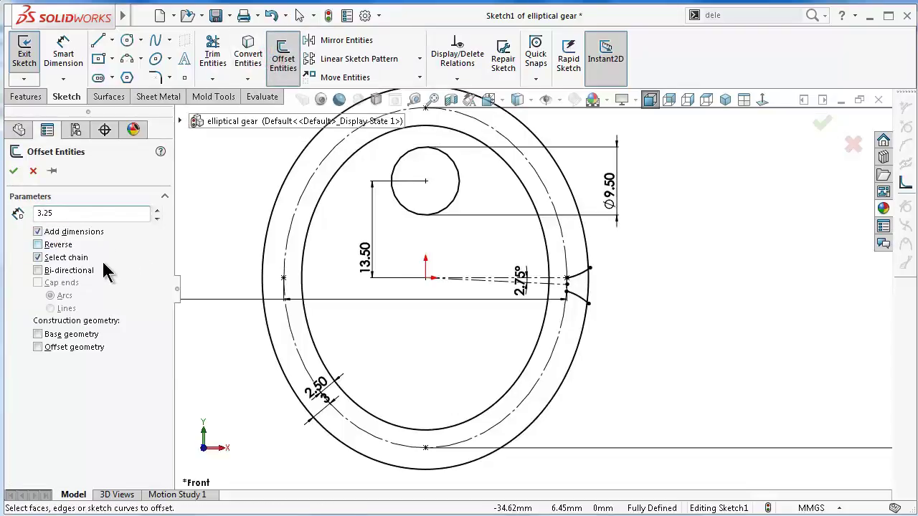
pyautogui.click(399, 207)
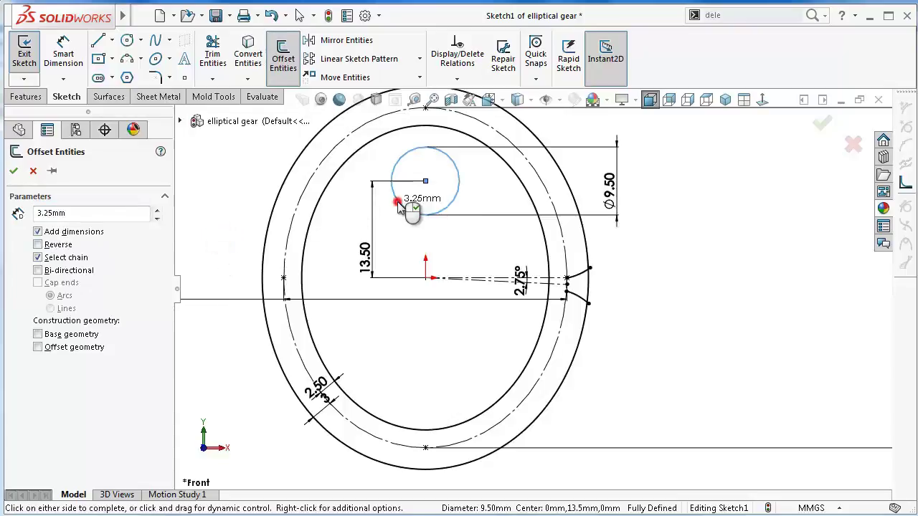
pyautogui.scroll(2, 426, 164)
pyautogui.scroll(2, 451, 143)
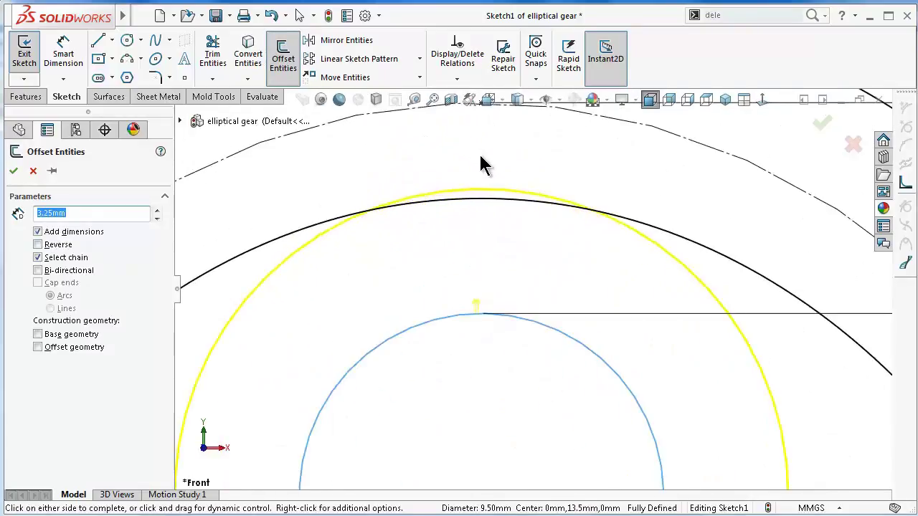
pyautogui.scroll(2, 466, 186)
pyautogui.scroll(-2, 434, 294)
pyautogui.scroll(-1, 434, 296)
pyautogui.scroll(-1, 427, 296)
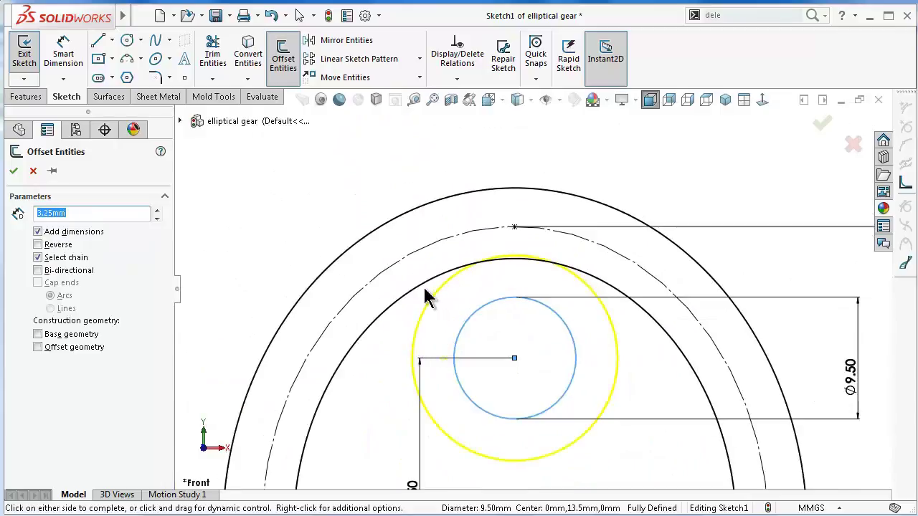
pyautogui.scroll(-2, 563, 401)
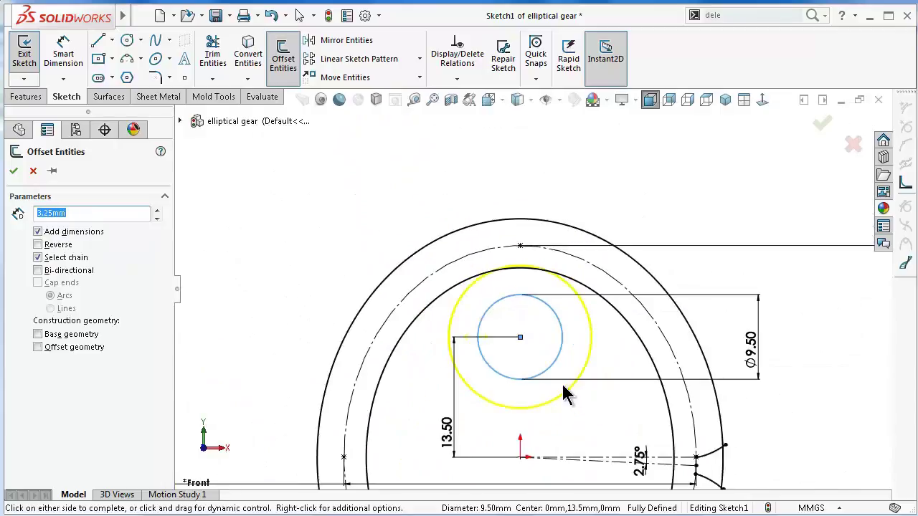
pyautogui.click(13, 172)
# Mirror both hub circles about the horizontal centreline into the lower half of the sketch
pyautogui.scroll(-2, 614, 385)
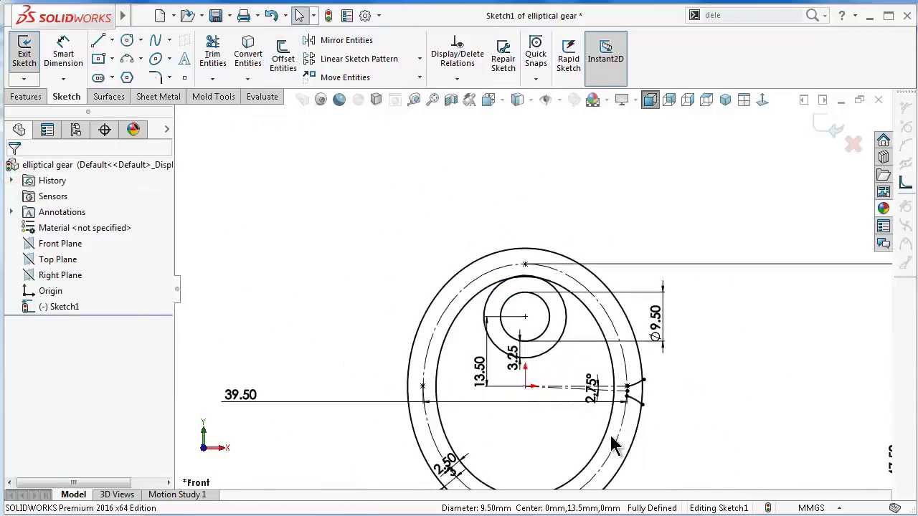
pyautogui.scroll(-1, 588, 452)
pyautogui.scroll(1, 551, 415)
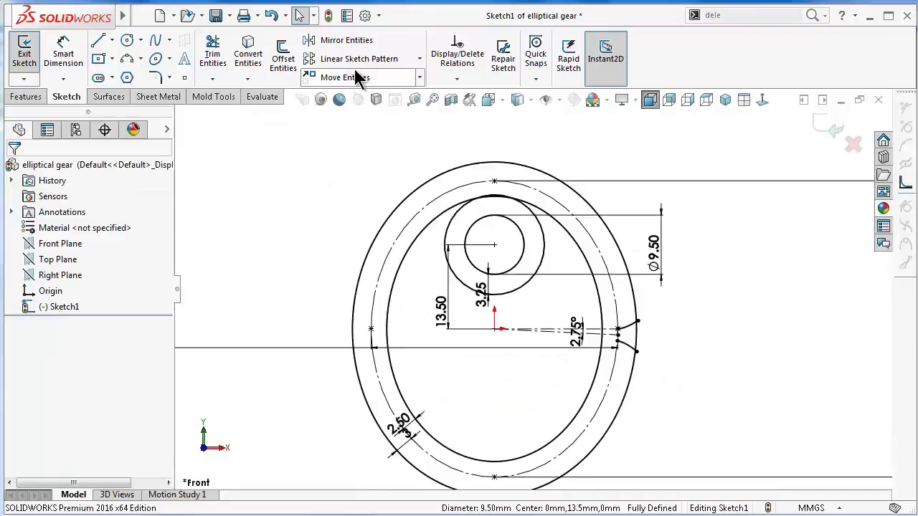
pyautogui.click(347, 41)
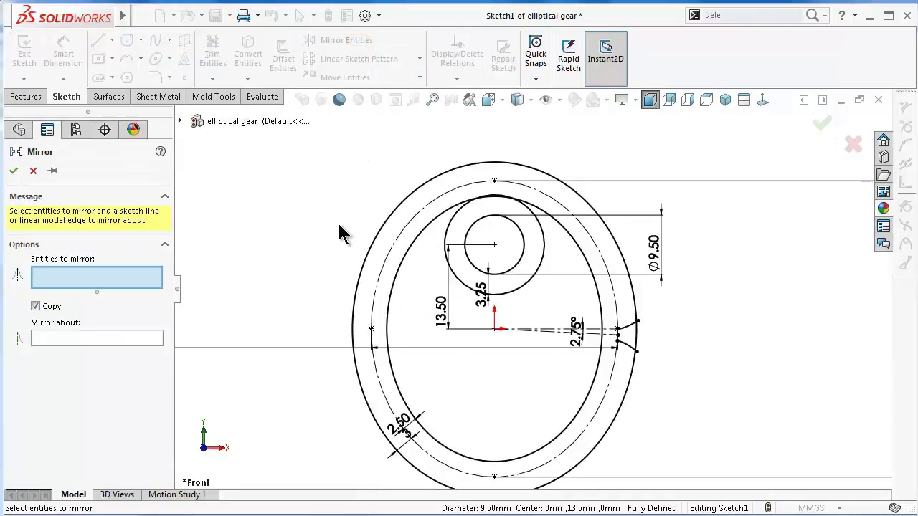
pyautogui.scroll(2, 402, 236)
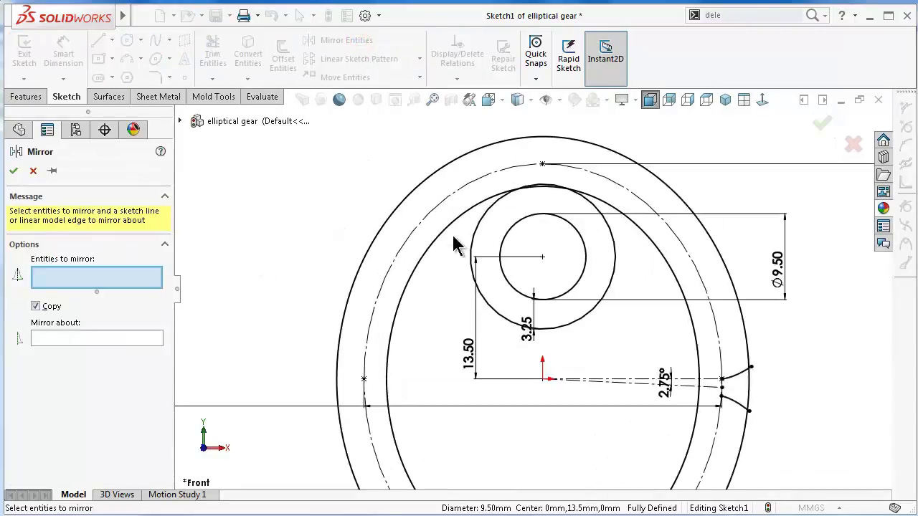
pyautogui.click(581, 276)
pyautogui.click(614, 277)
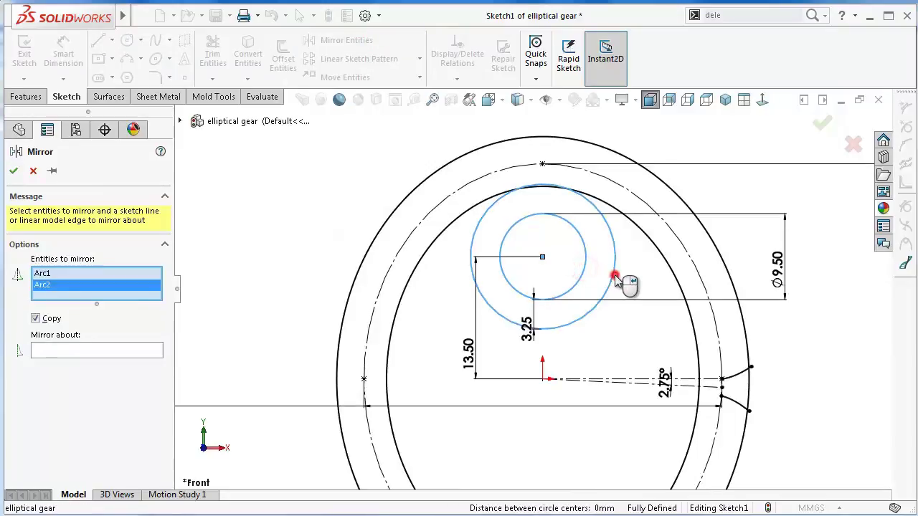
pyautogui.scroll(2, 646, 337)
pyautogui.scroll(1, 684, 398)
pyautogui.click(694, 401)
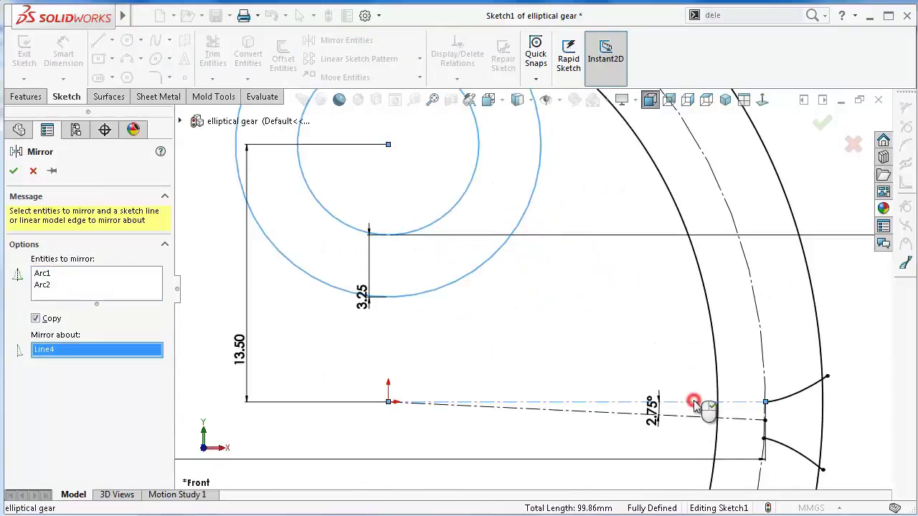
pyautogui.scroll(-2, 695, 406)
pyautogui.scroll(-1, 595, 382)
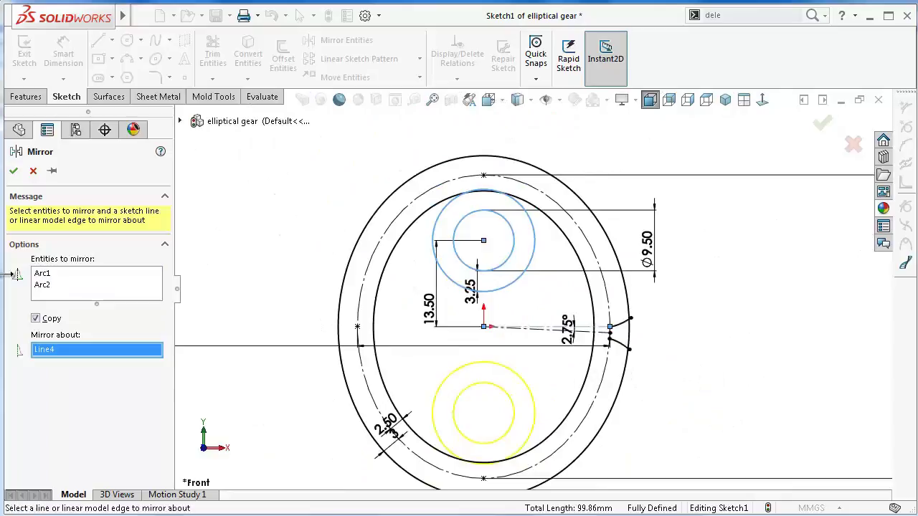
pyautogui.click(18, 172)
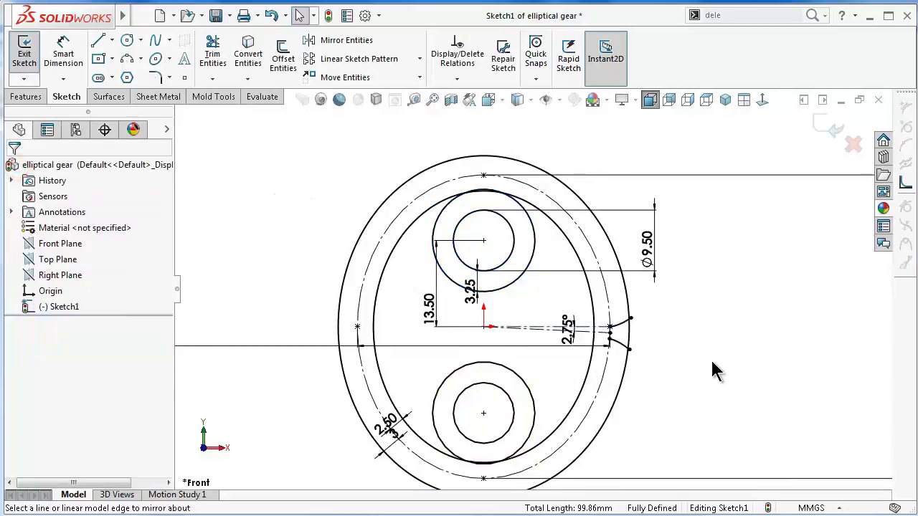
pyautogui.press('Left')
pyautogui.press('Left')
pyautogui.press('Down')
pyautogui.press('Down')
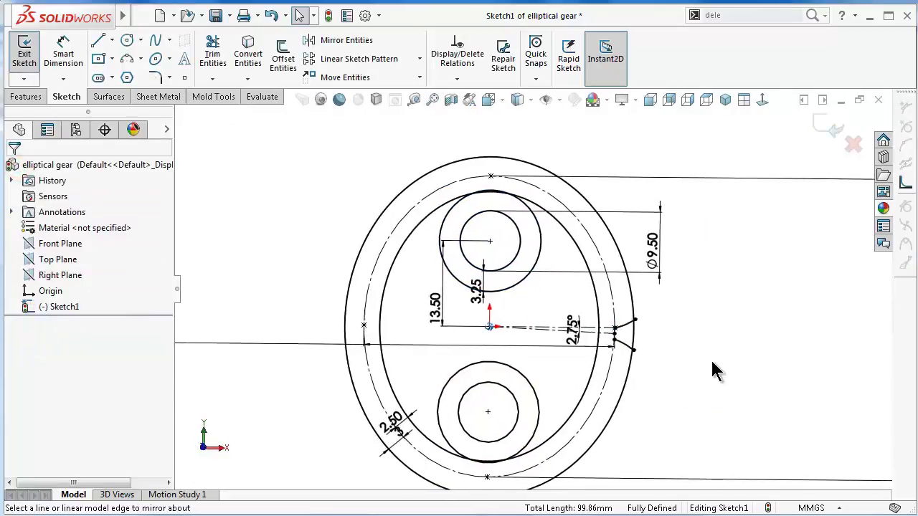
pyautogui.press('Down')
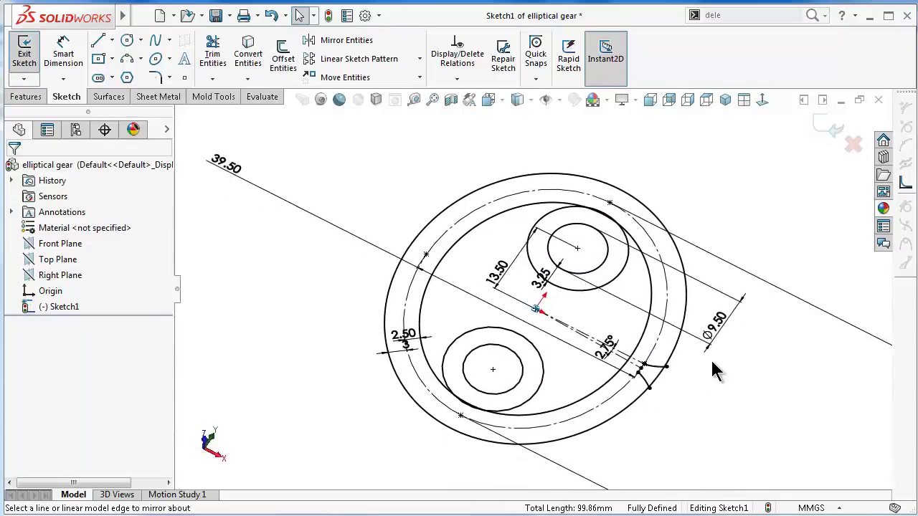
pyautogui.press('Down')
pyautogui.press('Down')
pyautogui.press('Down')
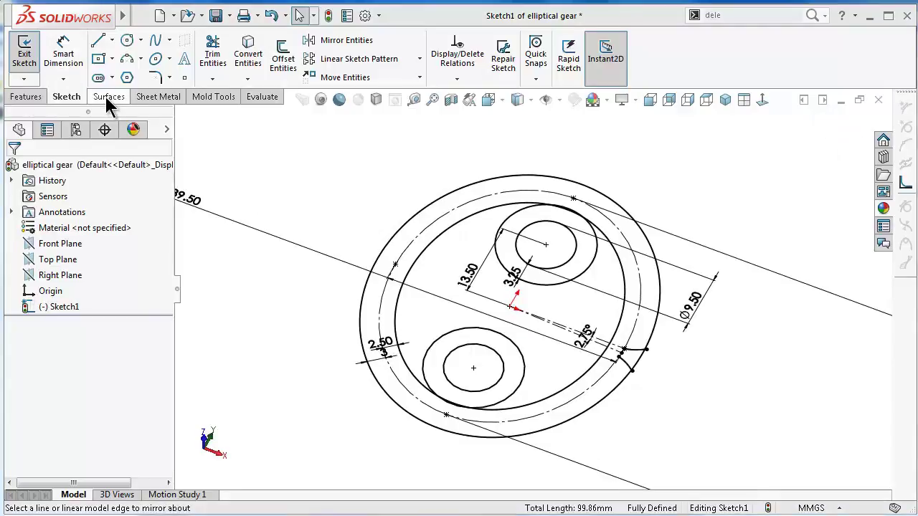
# Extrude the outer elliptical ring and both hub ring regions 5 mm with a Mid Plane end condition
pyautogui.click(23, 101)
pyautogui.click(32, 61)
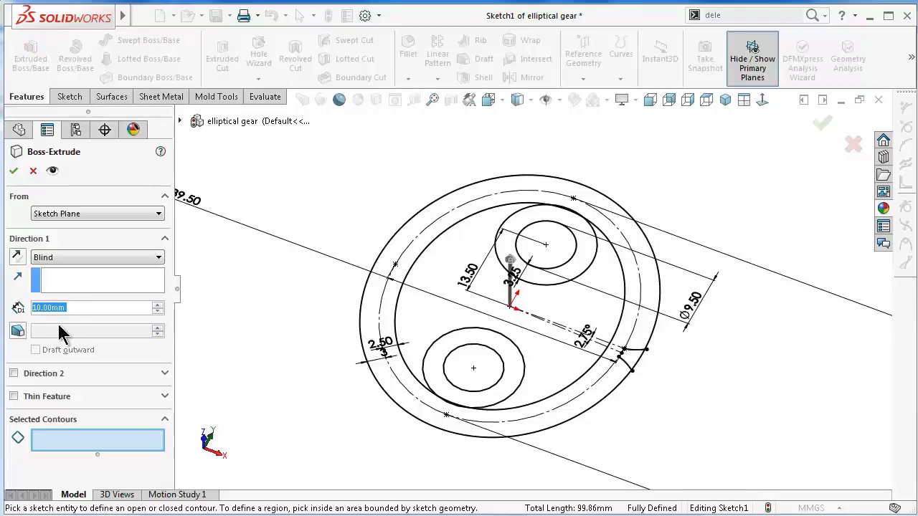
pyautogui.write('5')
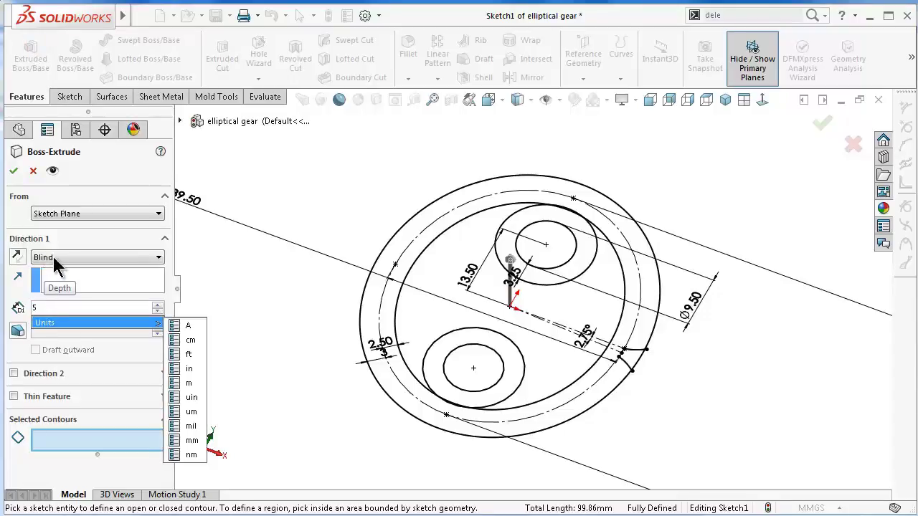
pyautogui.click(56, 258)
pyautogui.click(78, 317)
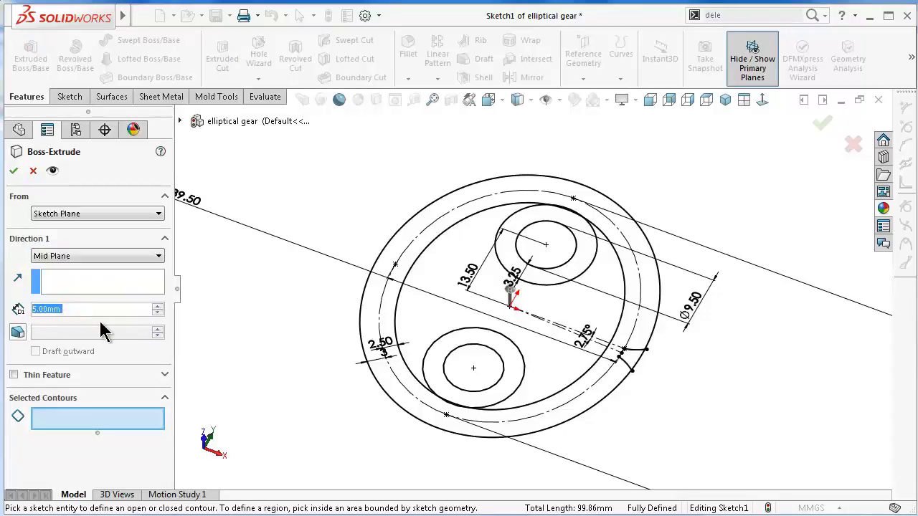
pyautogui.click(80, 424)
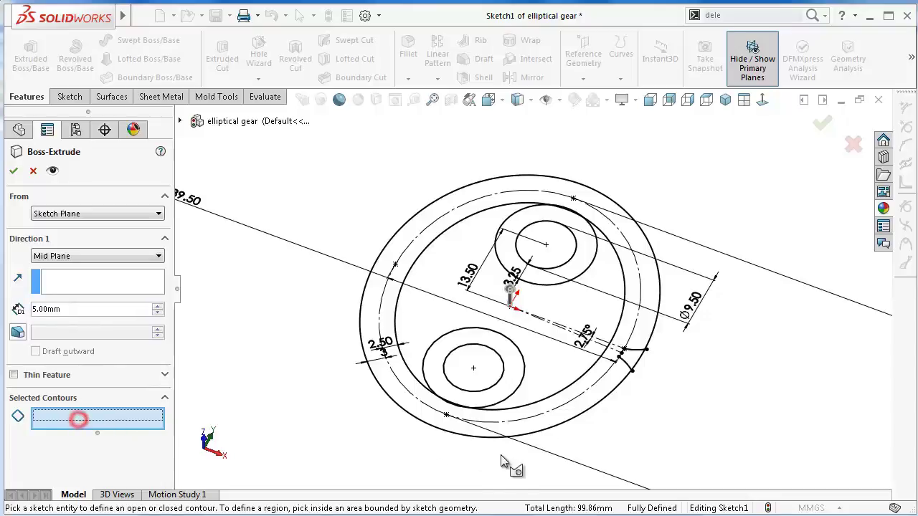
pyautogui.click(538, 435)
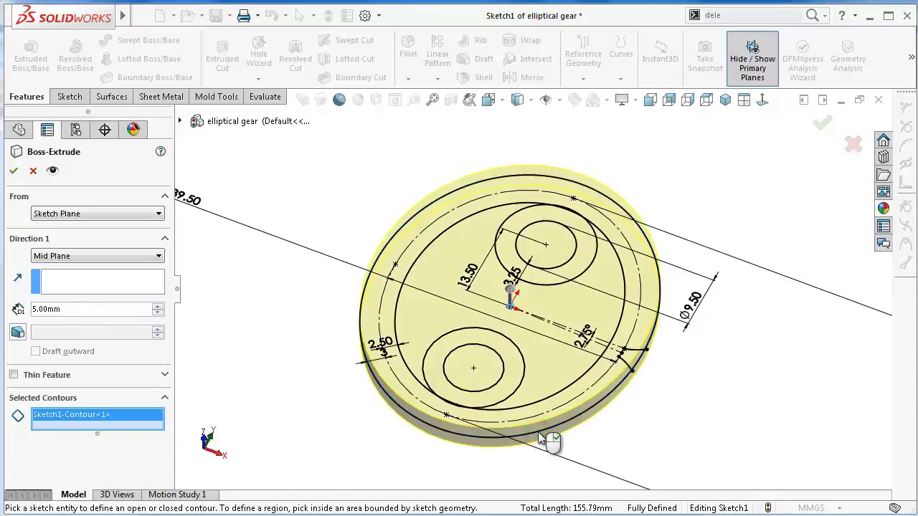
pyautogui.moveTo(542, 438)
pyautogui.mouseDown(button='middle')
pyautogui.moveTo(550, 373)
pyautogui.moveTo(502, 388)
pyautogui.mouseUp(button='middle')
pyautogui.click(551, 368)
pyautogui.click(489, 388)
pyautogui.click(570, 227)
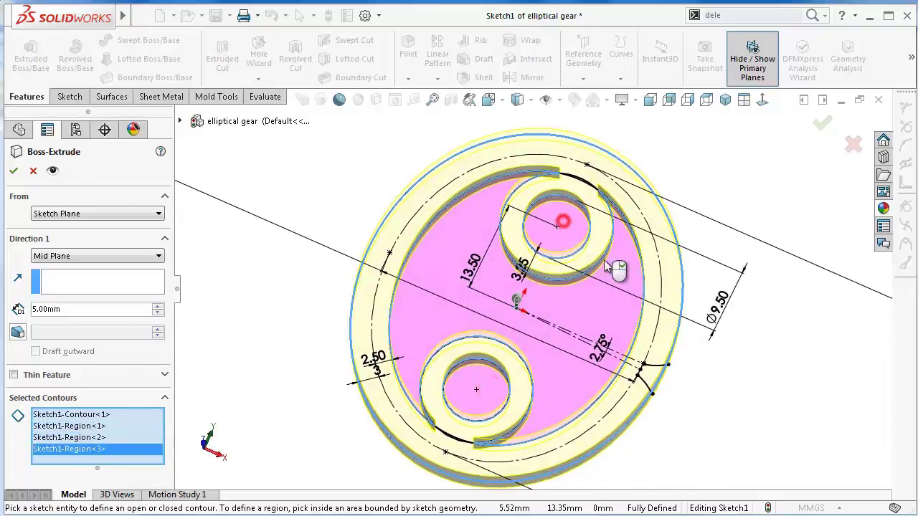
pyautogui.moveTo(570, 227)
pyautogui.mouseDown(button='middle')
pyautogui.moveTo(606, 270)
pyautogui.moveTo(811, 146)
pyautogui.mouseUp(button='middle')
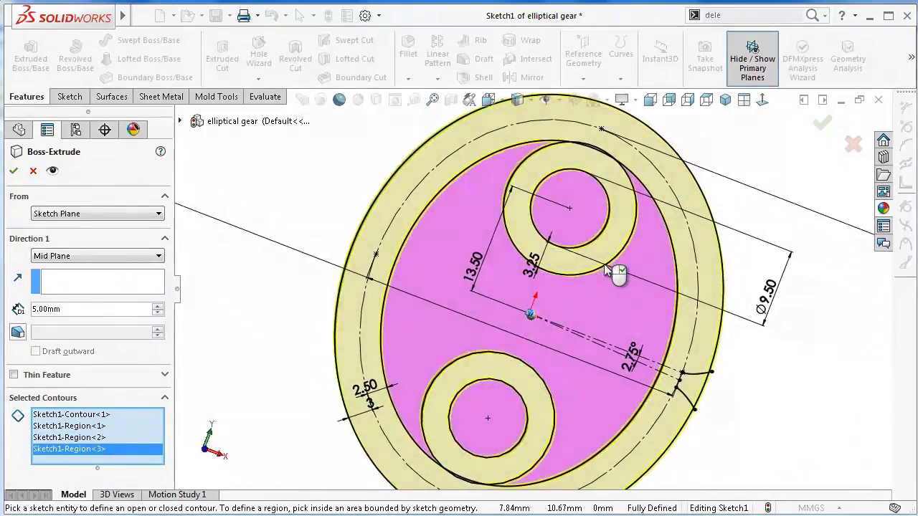
pyautogui.click(822, 124)
# Turn the gear to a front view and bring up the Fillet (FilletXpert) settings
pyautogui.press('Up')
pyautogui.press('Up')
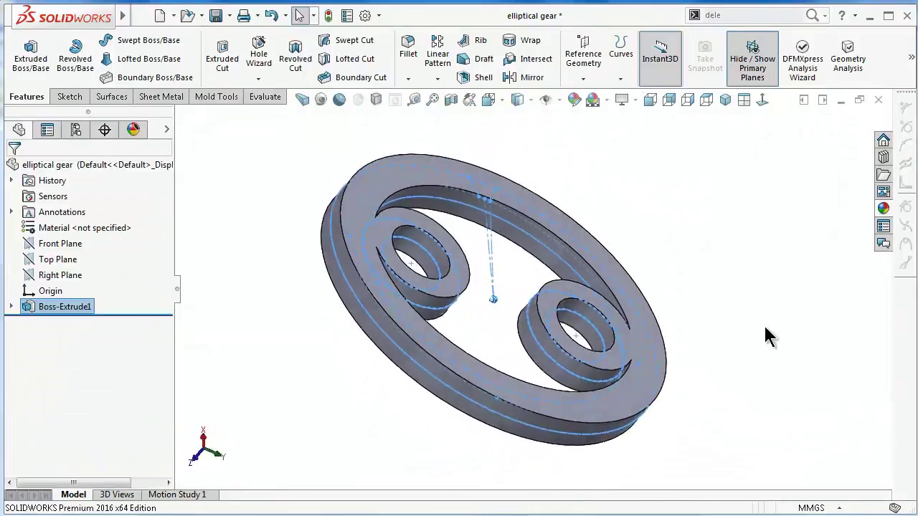
pyautogui.press('Left')
pyautogui.press('Left')
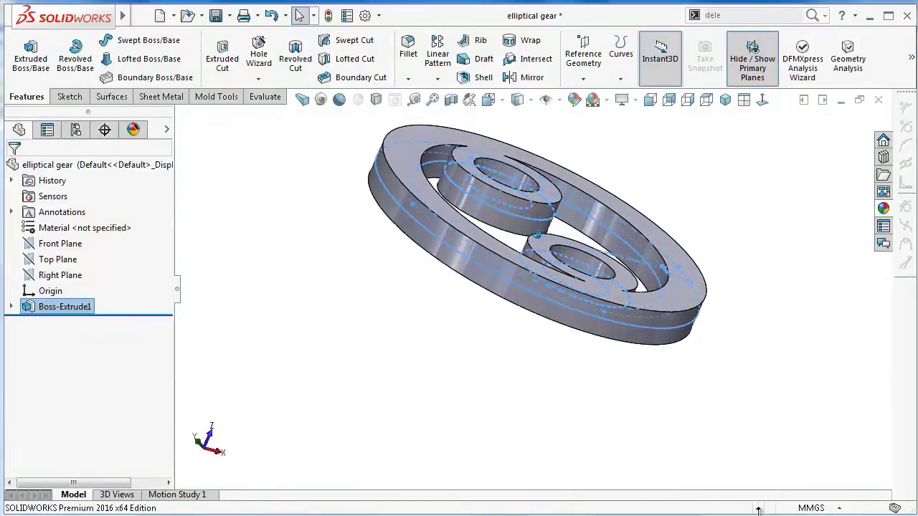
pyautogui.click(760, 367)
pyautogui.hotkey('ctrl', '1')
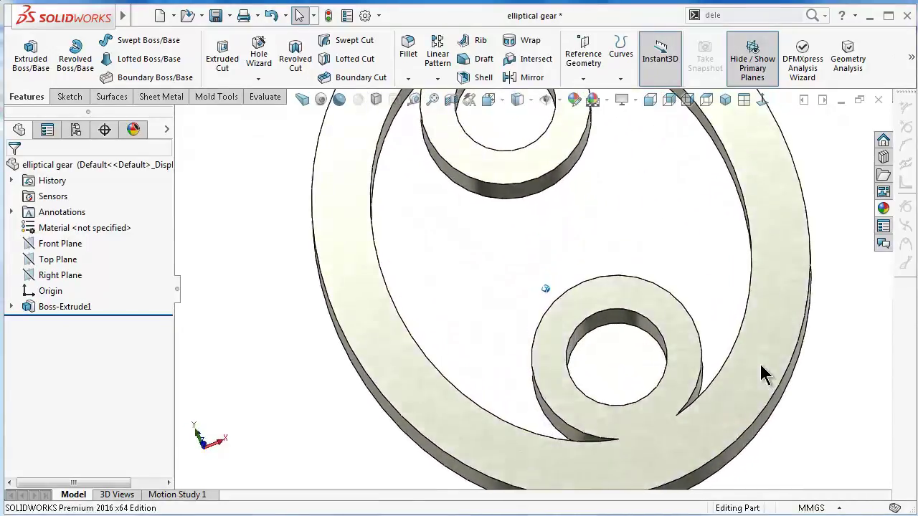
pyautogui.click(405, 48)
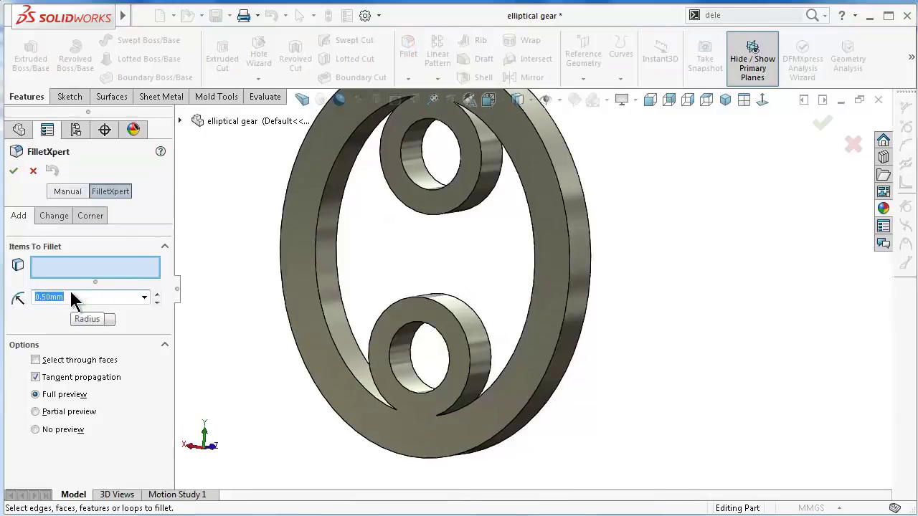
# Set the fillet radius to 1.00 mm and switch to manual face selection
pyautogui.press('BackSpace')
pyautogui.write('1')
pyautogui.click(35, 322)
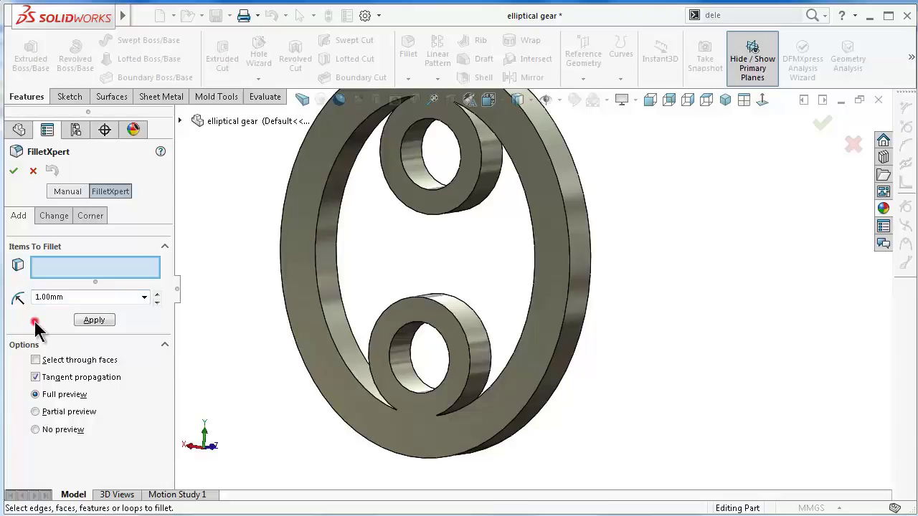
pyautogui.click(67, 191)
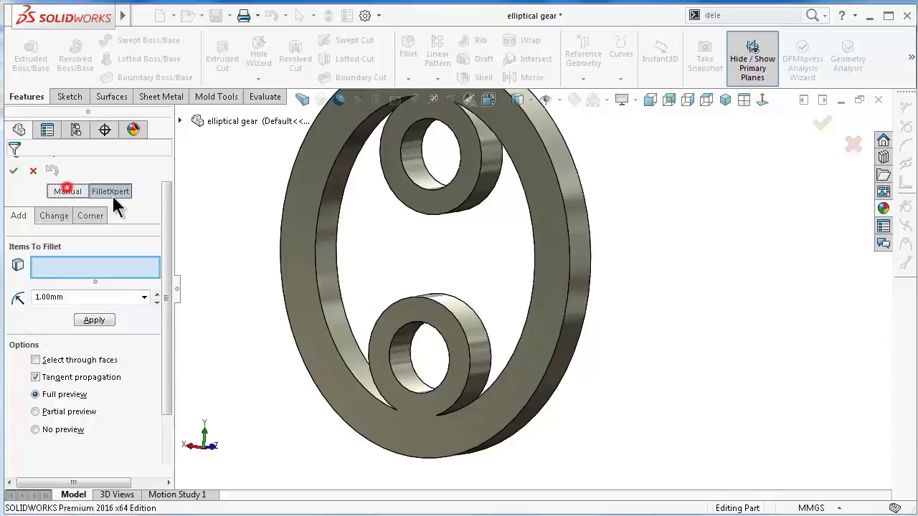
# Select the inner ring face and two hub faces for the fillet
pyautogui.click(326, 233)
pyautogui.hotkey('ctrl', '1')
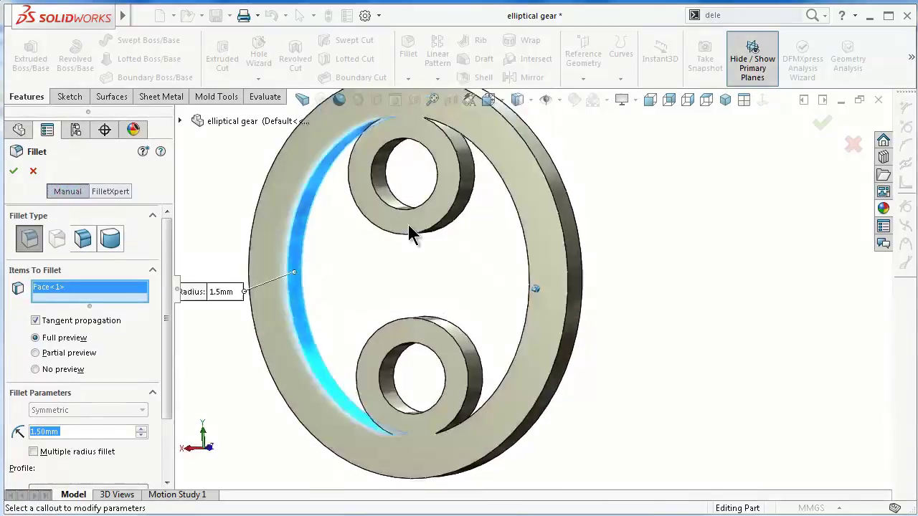
pyautogui.hotkey('ctrl', '7')
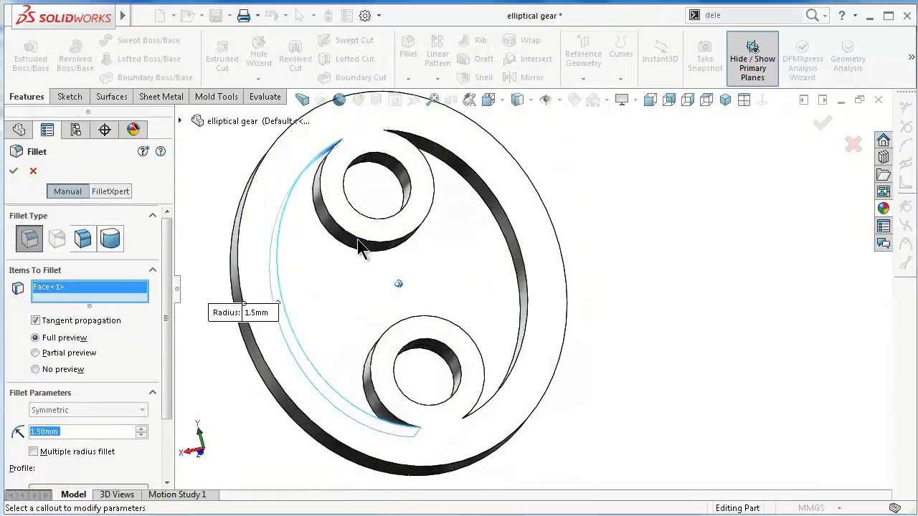
pyautogui.click(349, 239)
pyautogui.moveTo(382, 249); pyautogui.dragTo(442, 225, button='middle')
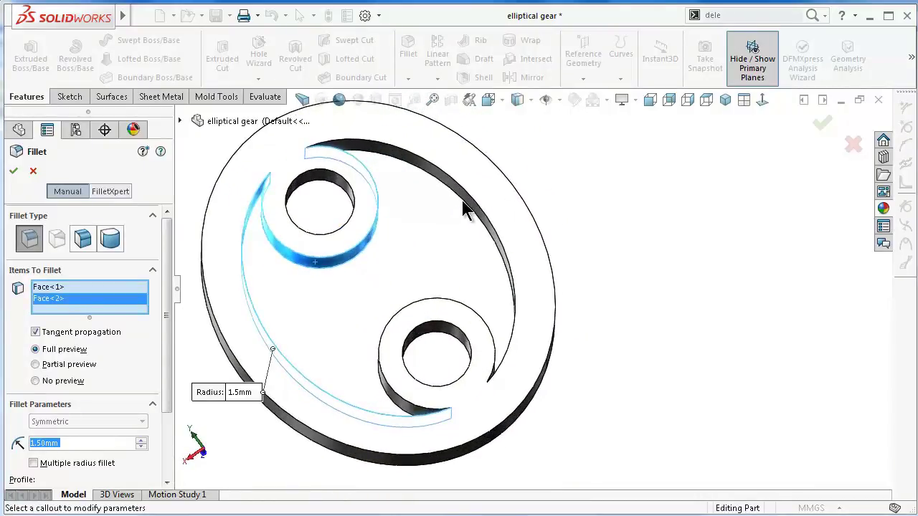
pyautogui.click(465, 208)
pyautogui.hotkey('ctrl', '1')
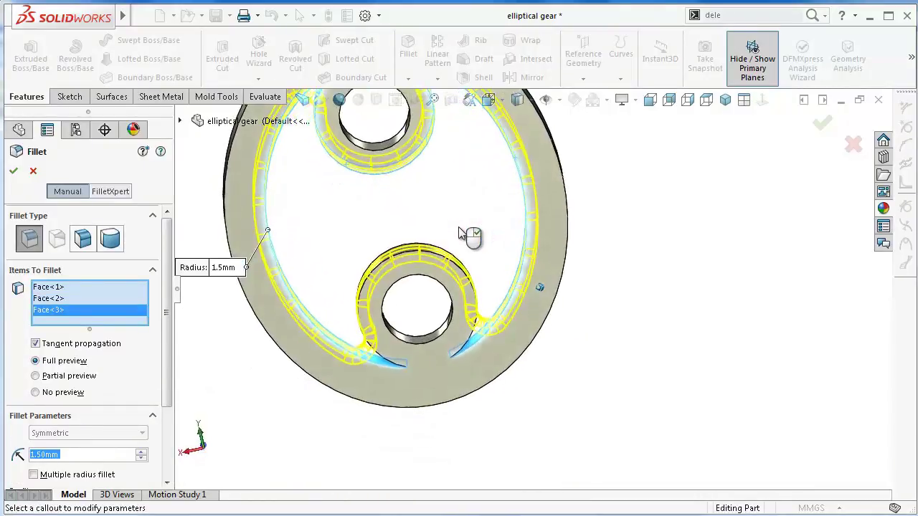
pyautogui.scroll(2, 462, 236)
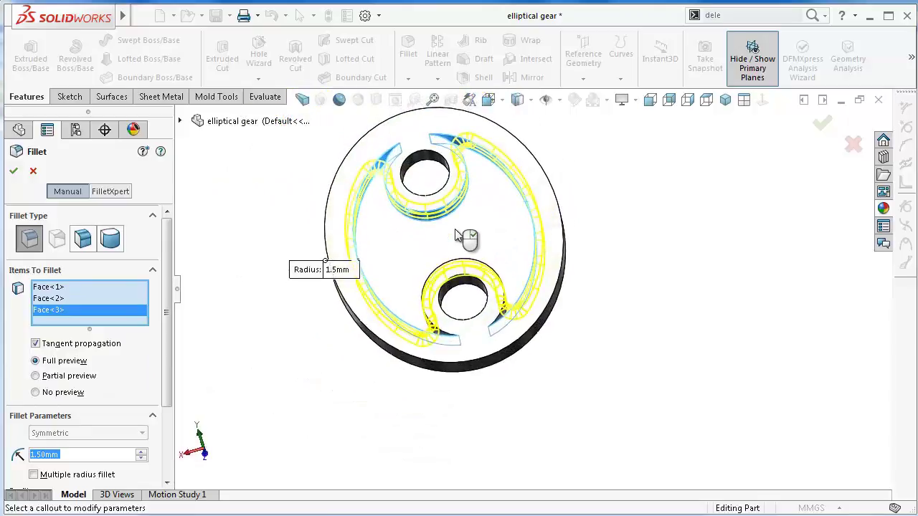
pyautogui.moveTo(459, 237); pyautogui.dragTo(376, 294, button='middle')
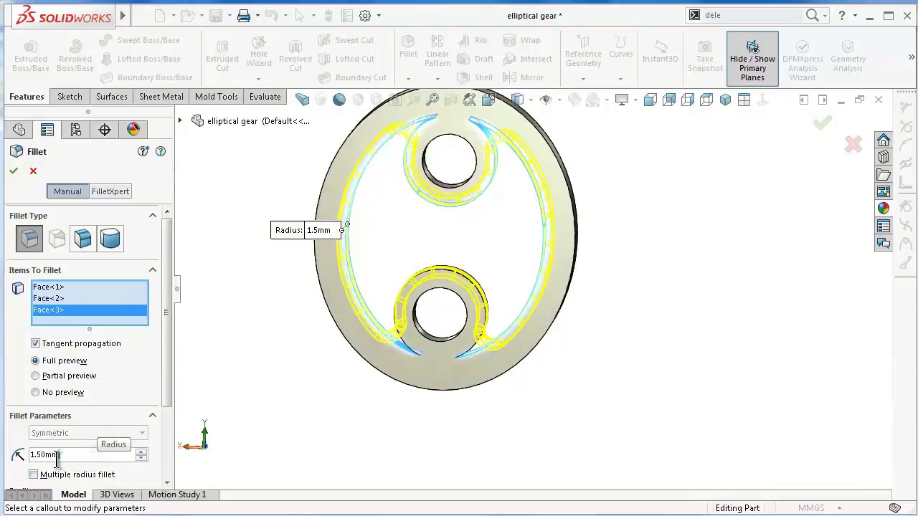
# Re-enter the 1 mm radius and create Fillet2 on the three faces
pyautogui.write('1')
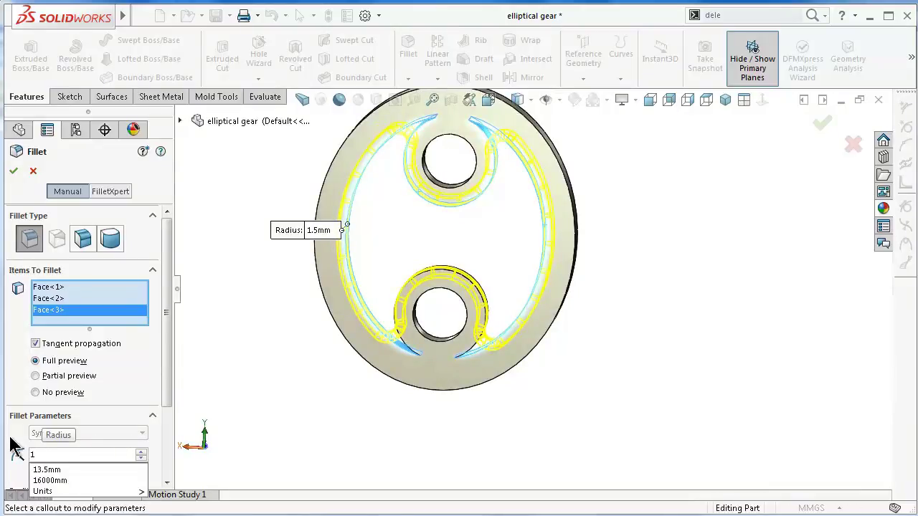
pyautogui.click(11, 437)
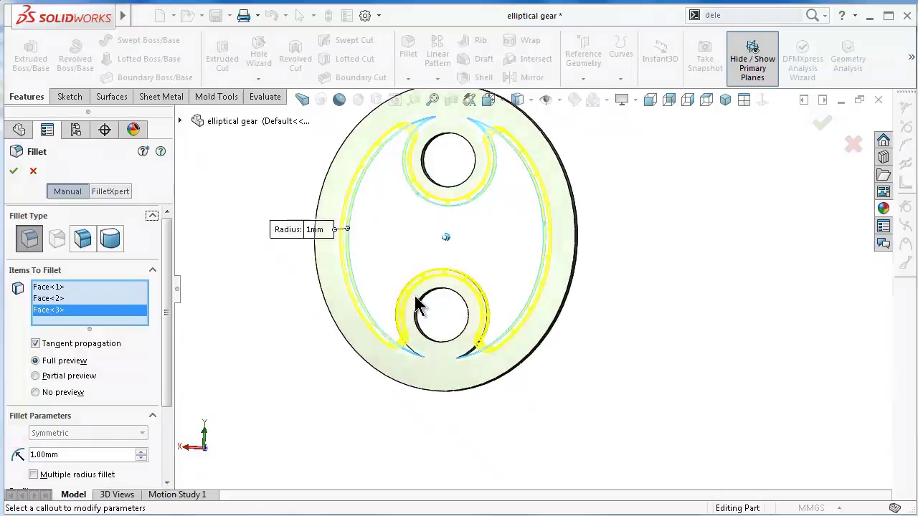
pyautogui.scroll(-2, 420, 305)
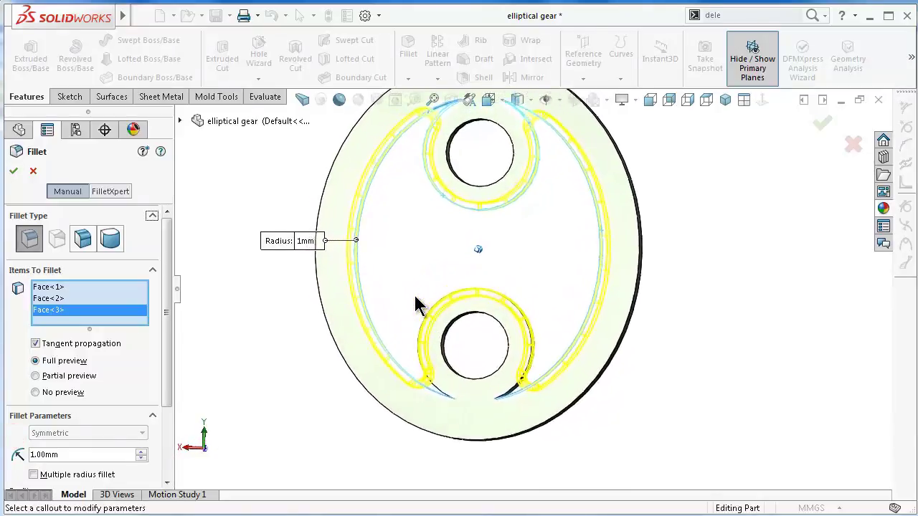
pyautogui.scroll(-2, 419, 305)
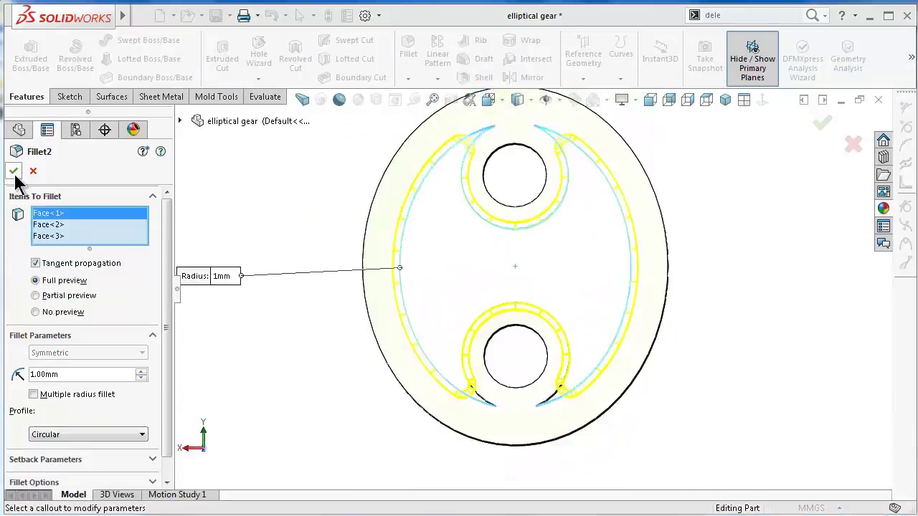
pyautogui.click(13, 172)
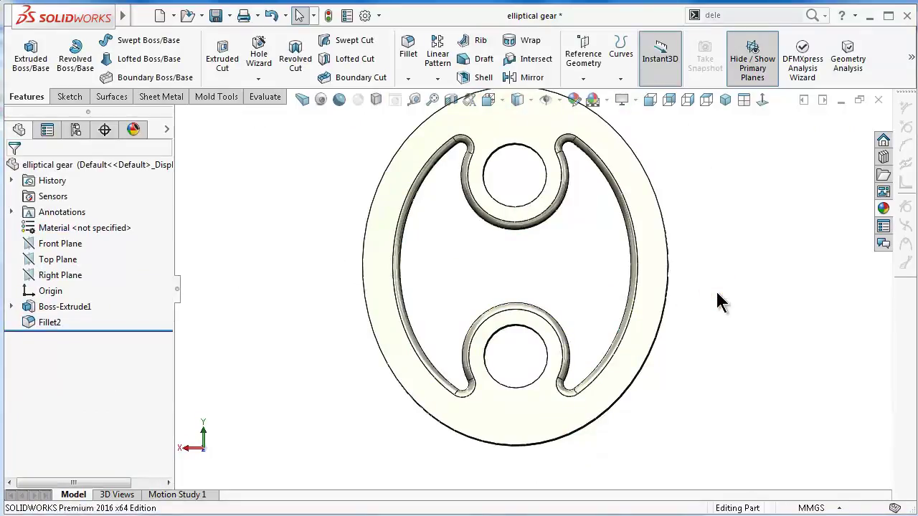
# In isometric view, show Sketch1 from under Boss-Extrude1 on the model
pyautogui.hotkey('ctrl', '7')
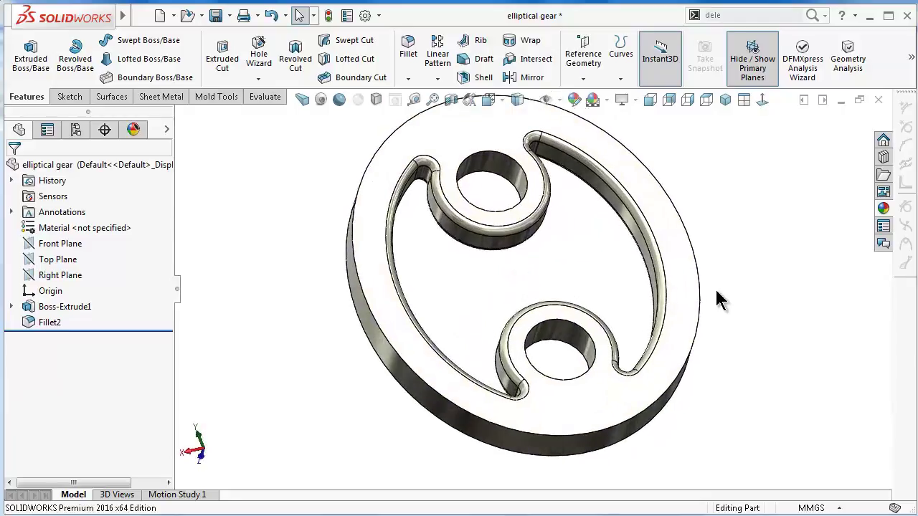
pyautogui.click(11, 307)
pyautogui.click(72, 321)
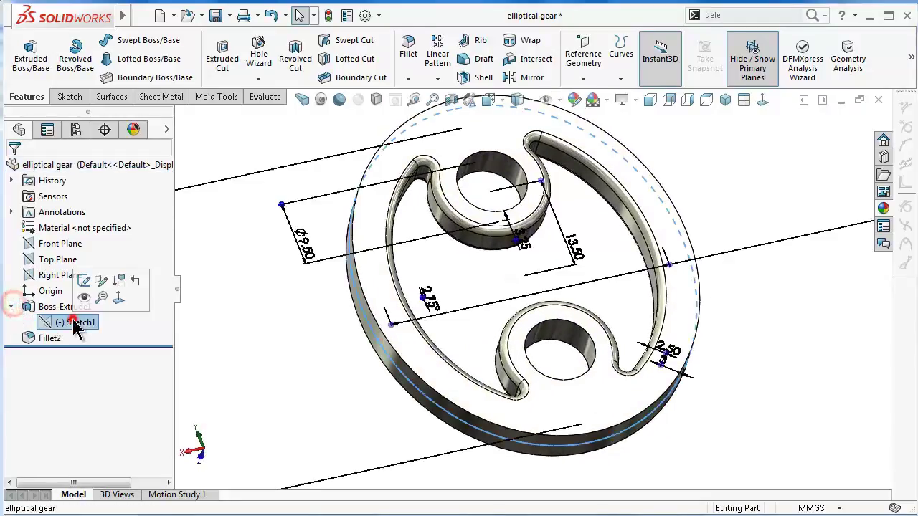
pyautogui.click(85, 298)
pyautogui.click(210, 347)
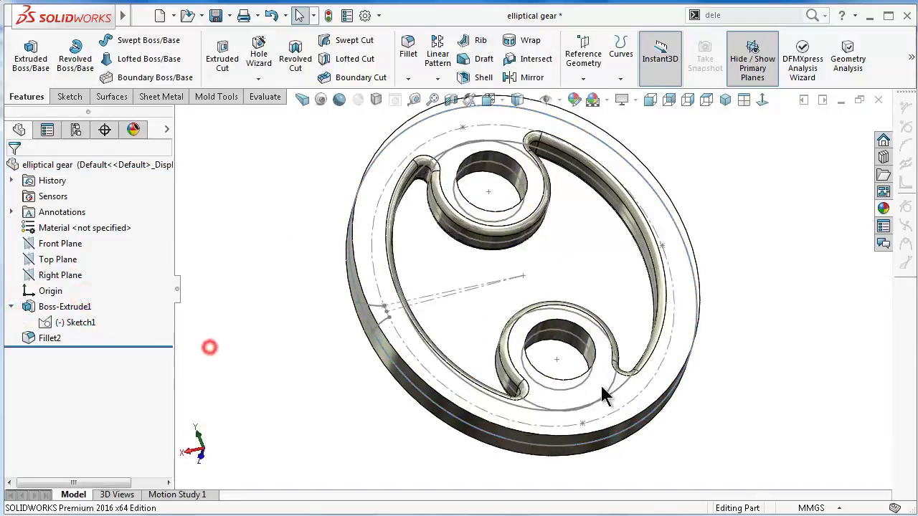
# Start a trial sketch on the ring face, then discard it
pyautogui.click(689, 335)
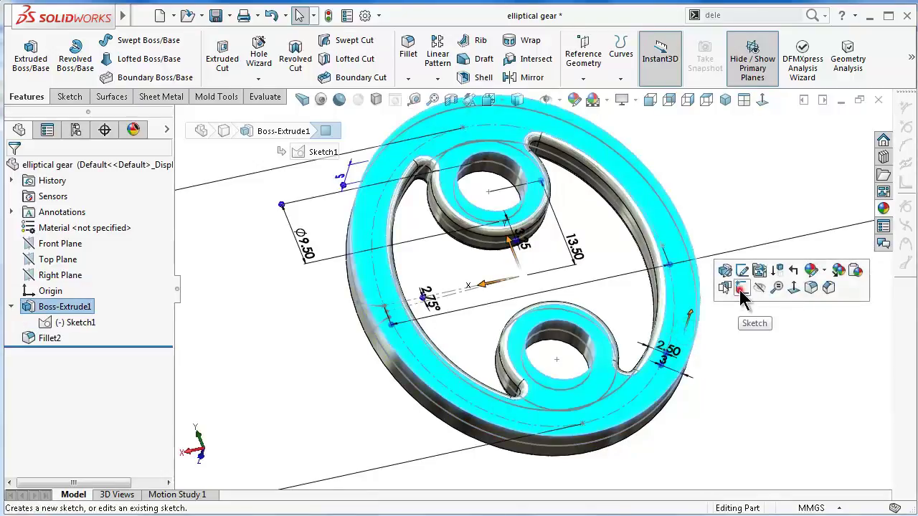
pyautogui.click(739, 289)
pyautogui.click(764, 100)
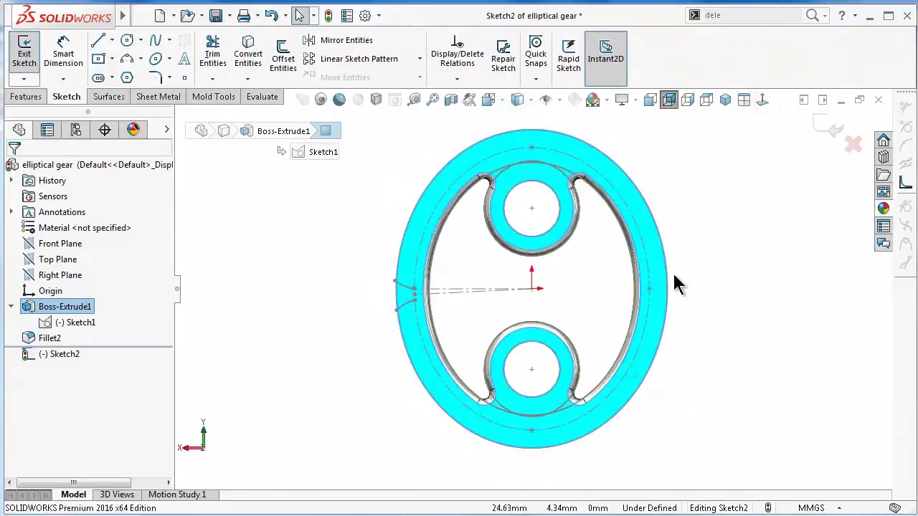
pyautogui.scroll(-5, 674, 276)
pyautogui.scroll(3, 676, 286)
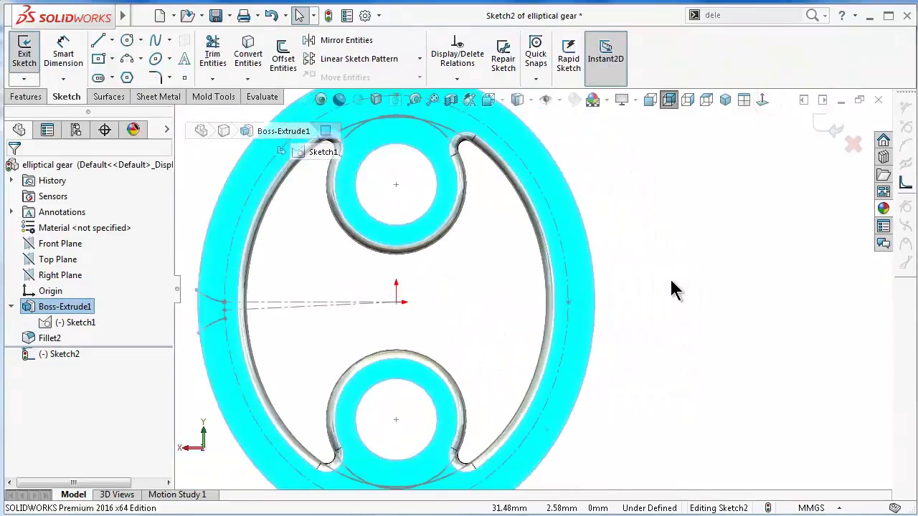
pyautogui.click(834, 135)
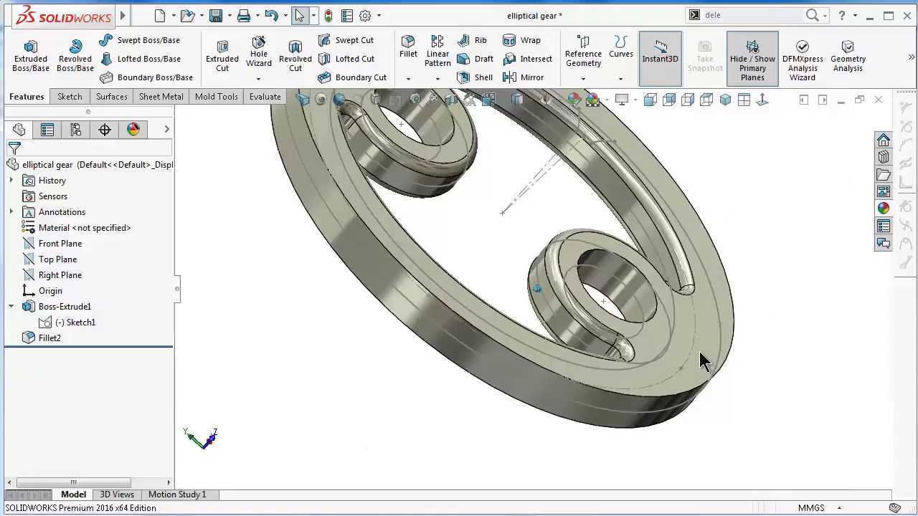
# Start a new sketch on the gear's ring face, viewed normal to the plane
pyautogui.click(699, 353)
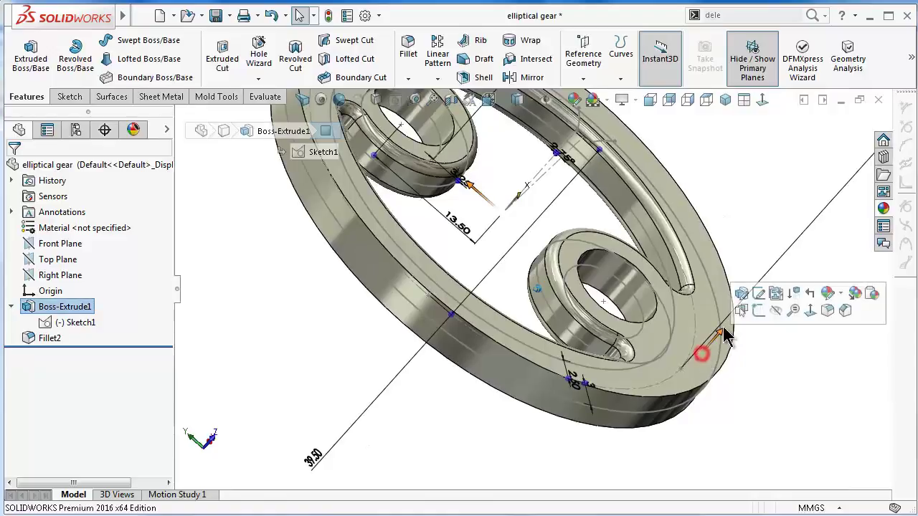
pyautogui.click(759, 313)
pyautogui.click(762, 102)
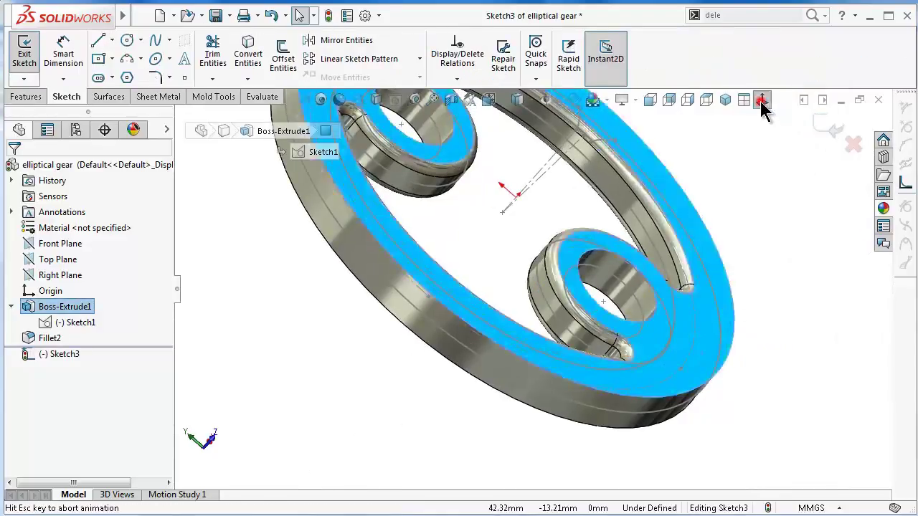
pyautogui.scroll(-3, 649, 315)
pyautogui.scroll(-2, 642, 252)
pyautogui.scroll(-2, 642, 252)
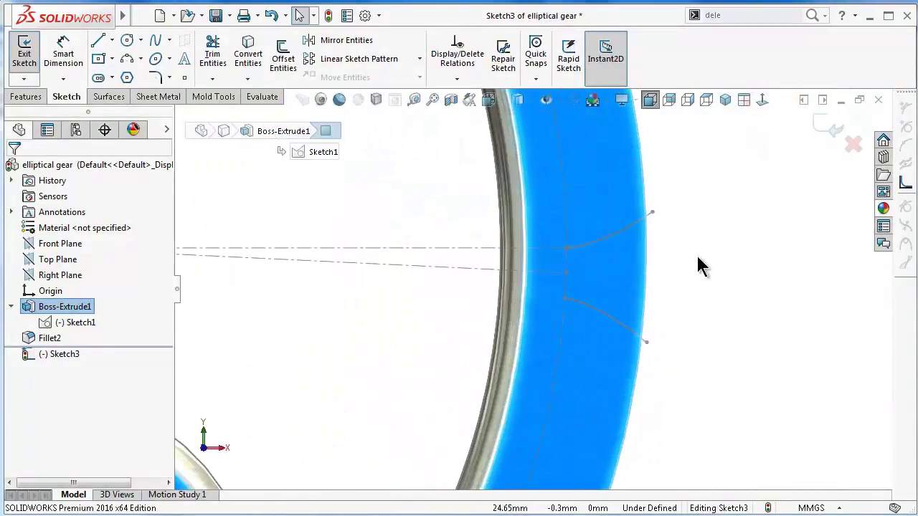
pyautogui.scroll(1, 697, 253)
# Convert the upper and lower guide arcs and the ring's inner edge into the sketch
pyautogui.click(622, 233)
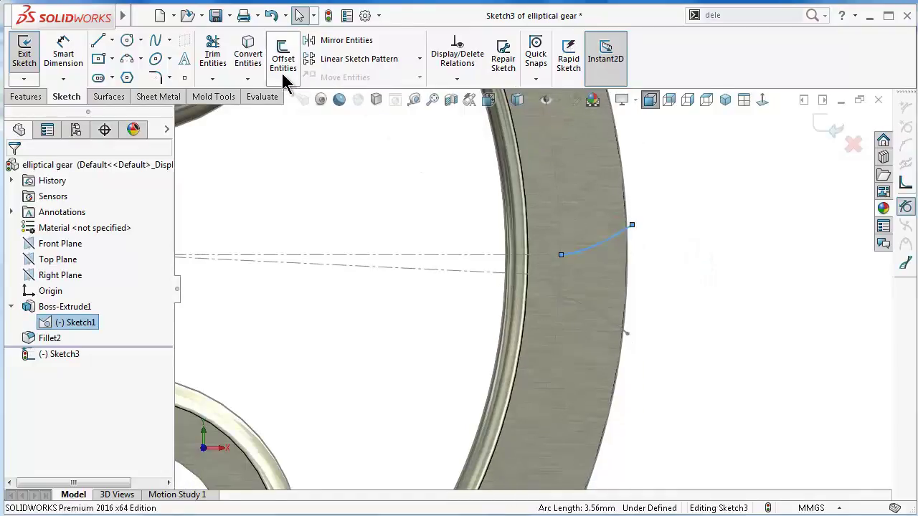
pyautogui.click(250, 50)
pyautogui.click(606, 322)
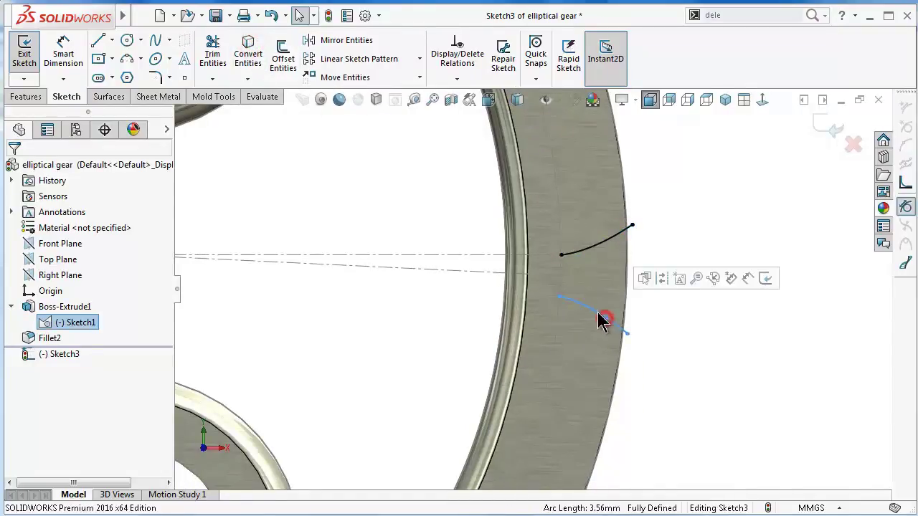
pyautogui.click(257, 52)
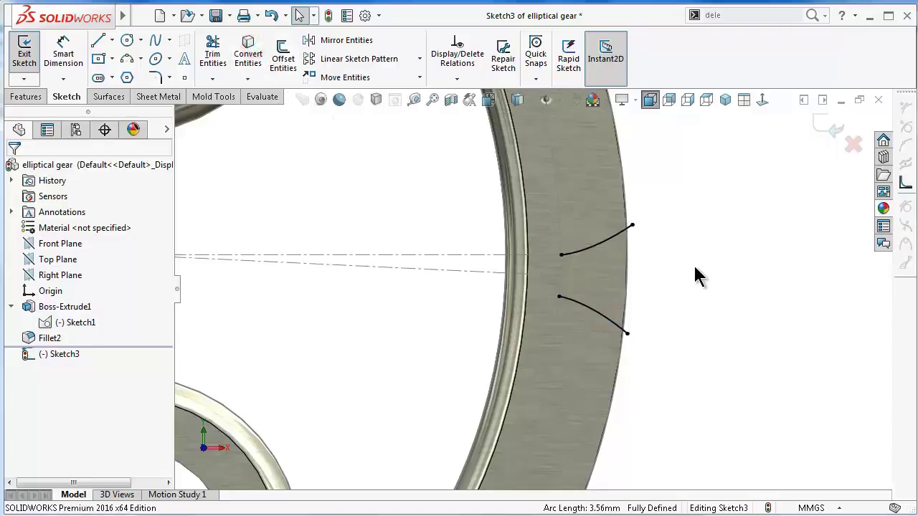
pyautogui.scroll(2, 659, 274)
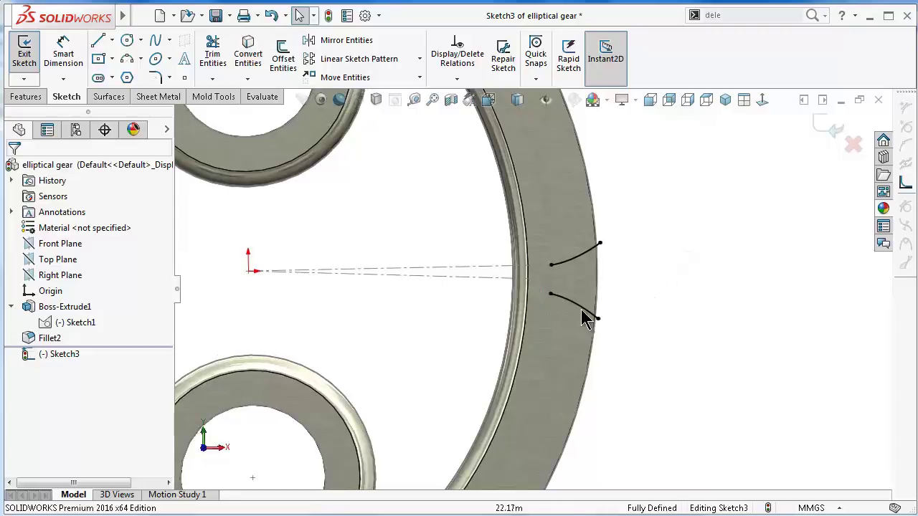
pyautogui.click(547, 326)
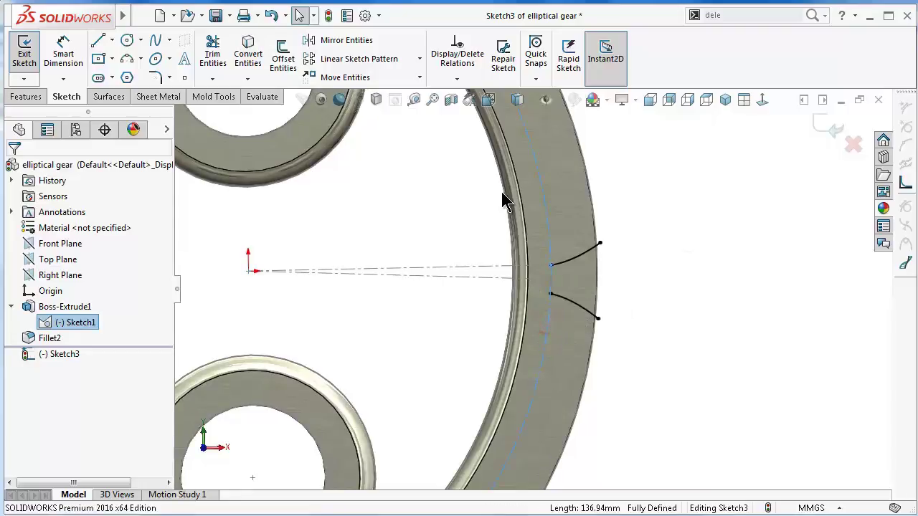
pyautogui.click(248, 53)
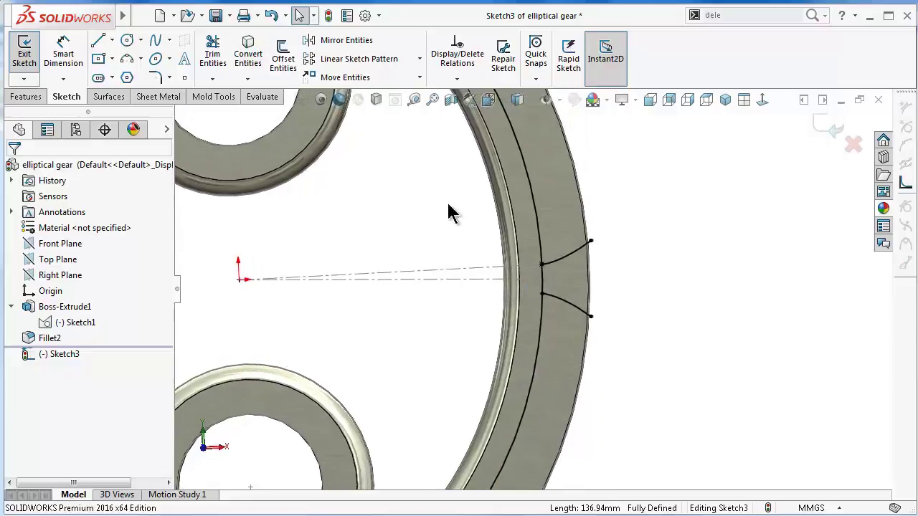
pyautogui.click(763, 100)
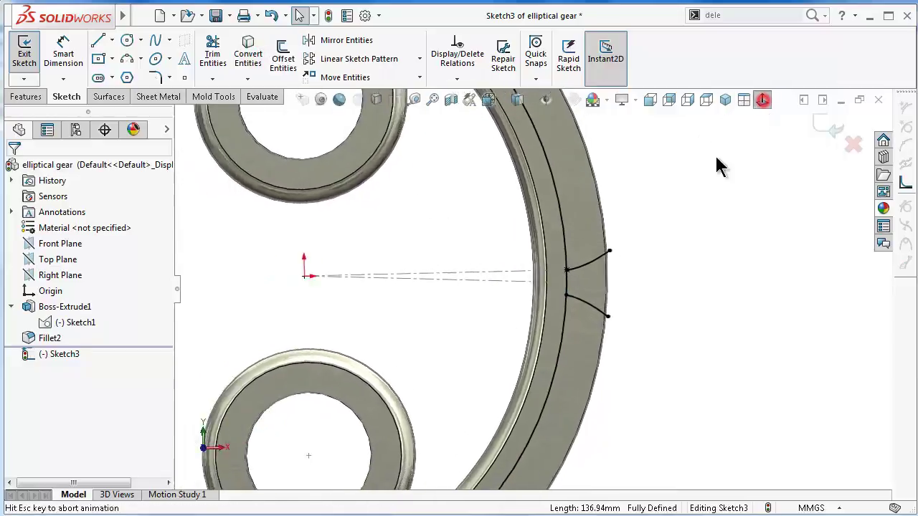
pyautogui.scroll(-5, 643, 297)
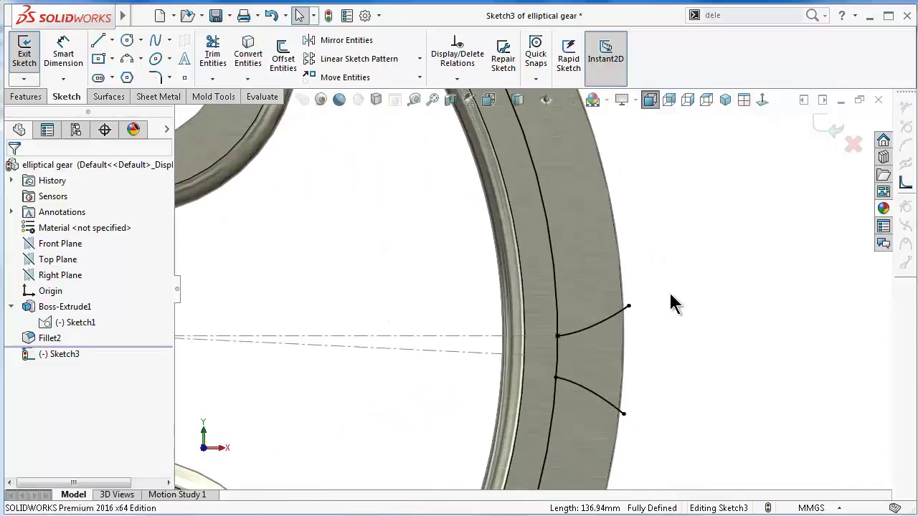
# Draw a three-point arc joining the two arcs' outer ends and dimension it R20
pyautogui.click(127, 59)
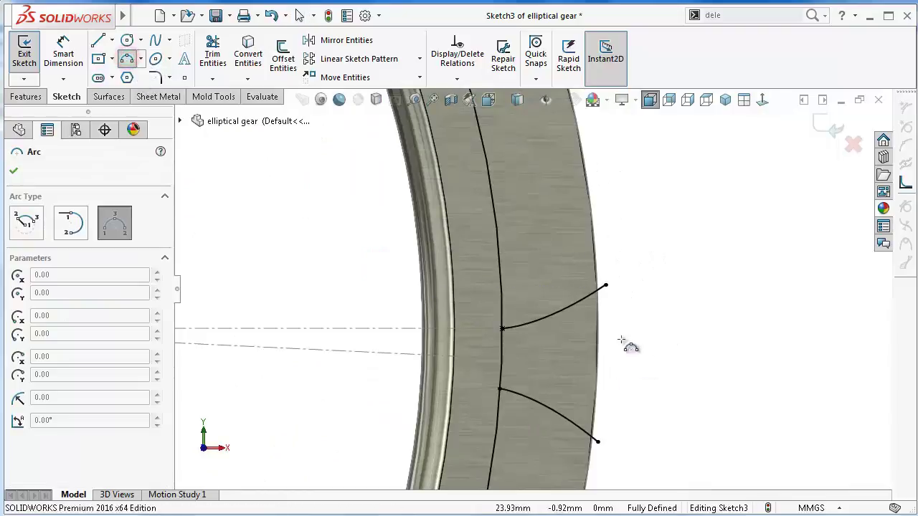
pyautogui.click(606, 284)
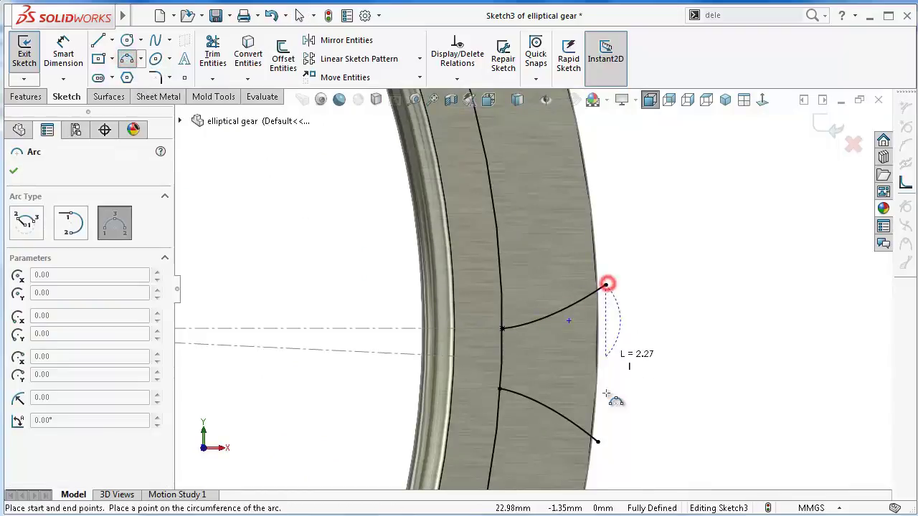
pyautogui.click(600, 442)
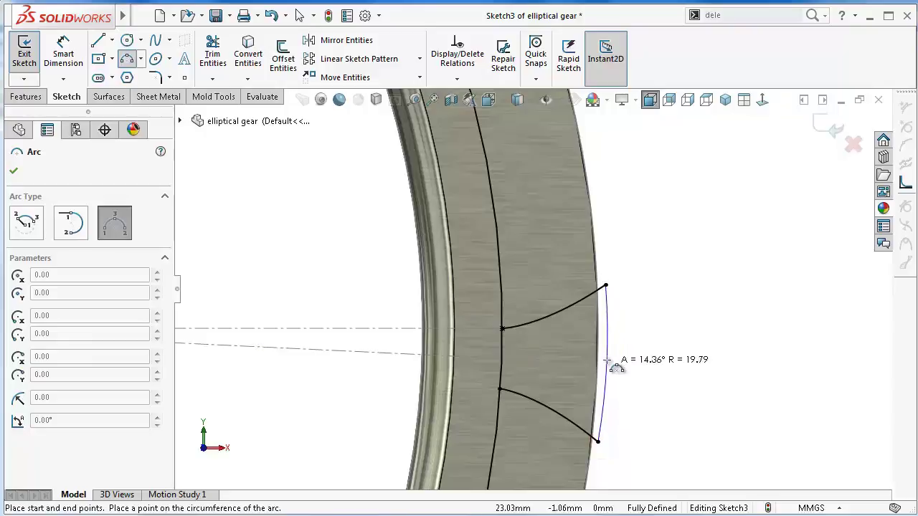
pyautogui.click(606, 359)
pyautogui.press('Escape')
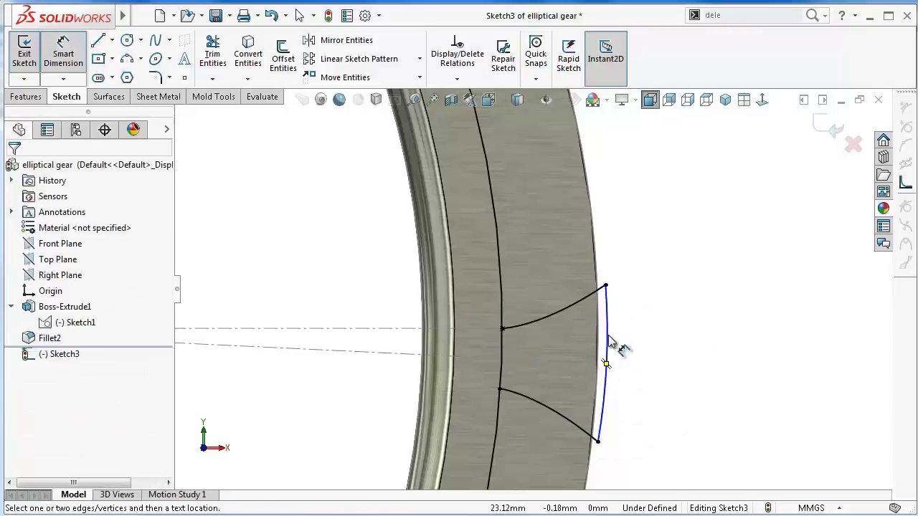
pyautogui.click(607, 337)
pyautogui.click(576, 339)
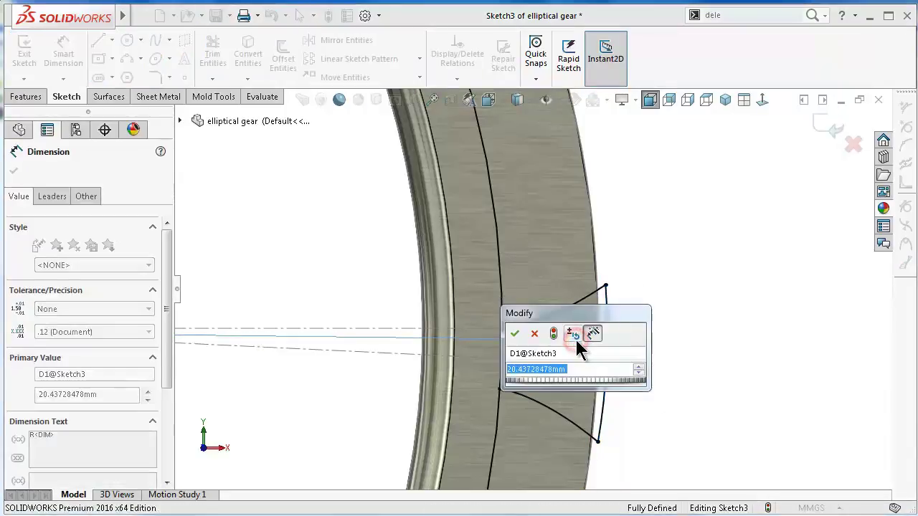
pyautogui.write('20')
pyautogui.press('Return')
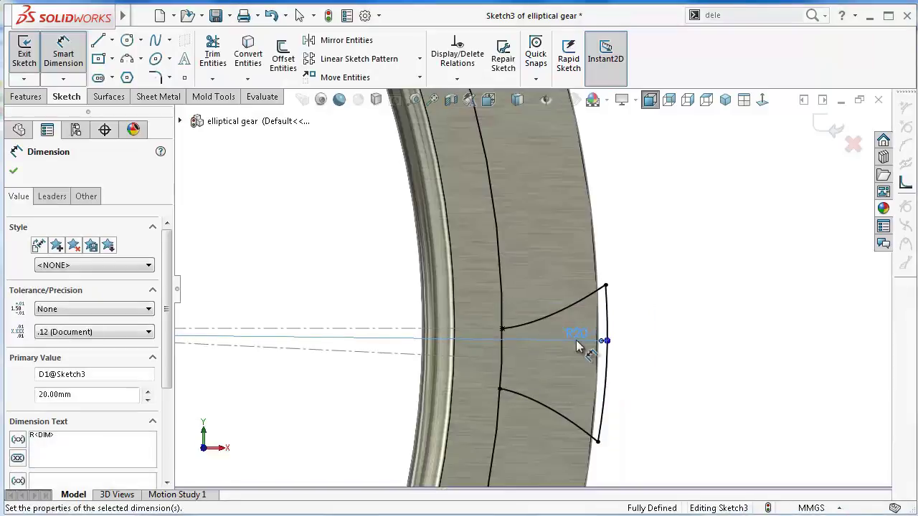
pyautogui.click(659, 334)
pyautogui.scroll(2, 555, 330)
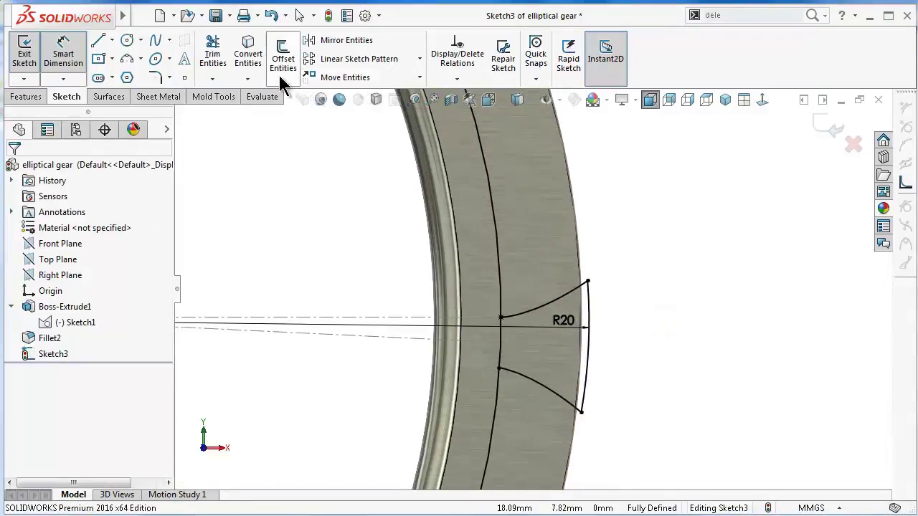
# Trim away the inner ellipse curve lying outside the tooth outline
pyautogui.click(215, 56)
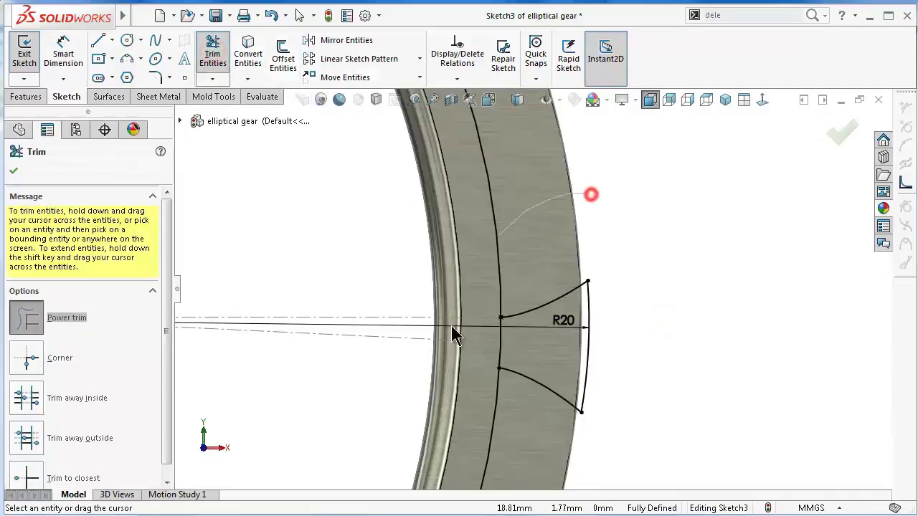
pyautogui.moveTo(456, 334); pyautogui.dragTo(728, 504)
pyautogui.scroll(2, 680, 316)
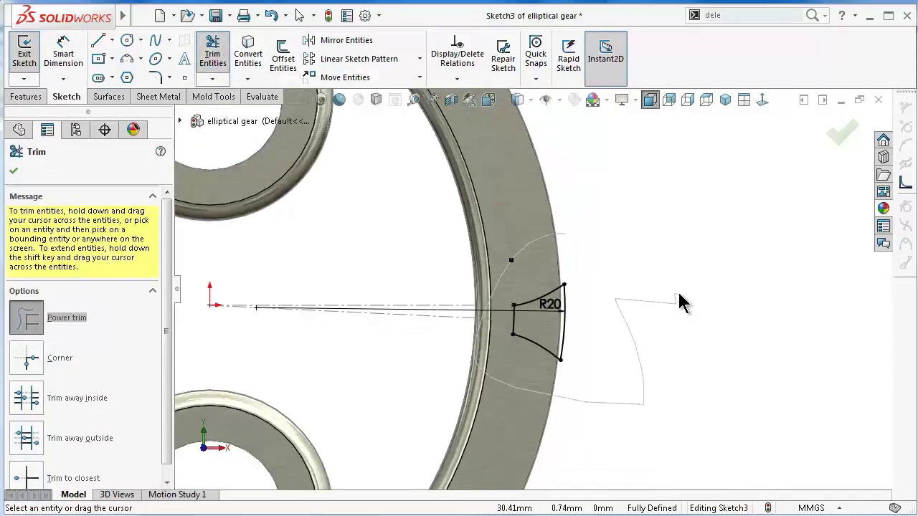
pyautogui.moveTo(762, 248)
pyautogui.mouseDown(button='middle')
pyautogui.moveTo(834, 157)
pyautogui.moveTo(819, 164)
pyautogui.mouseUp(button='middle')
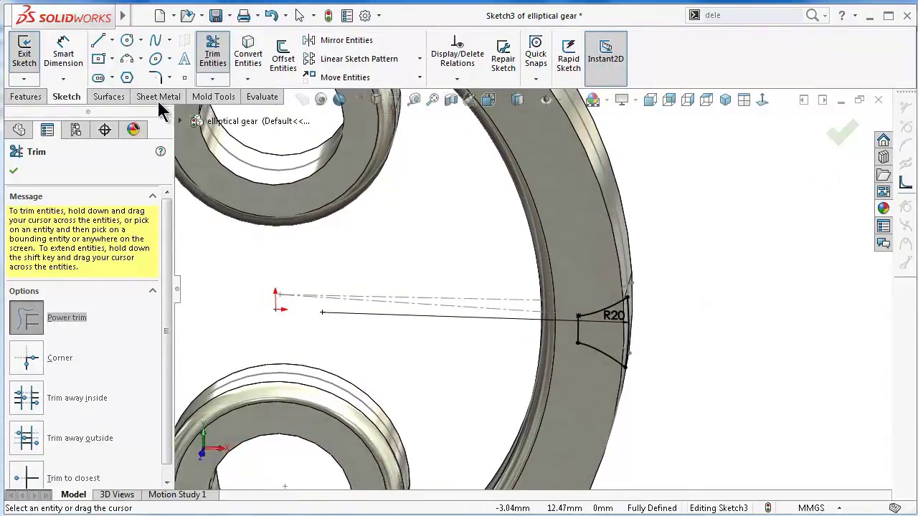
pyautogui.click(25, 97)
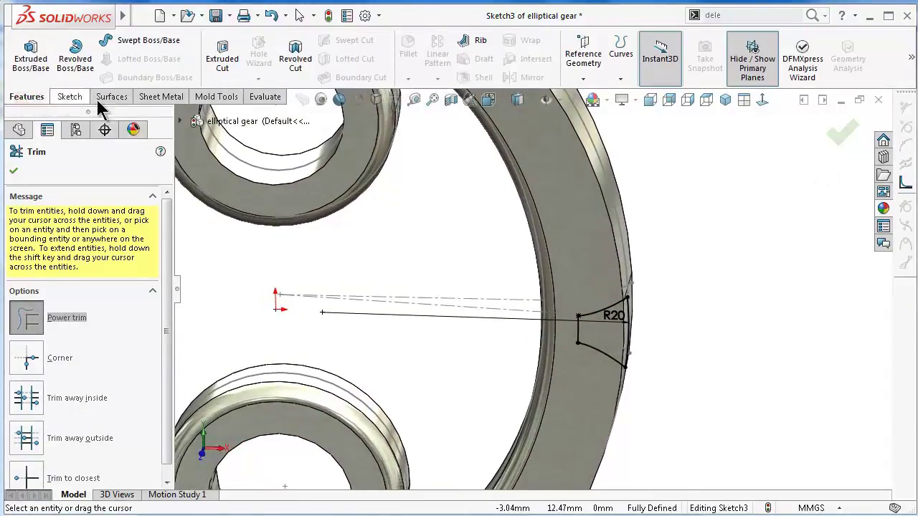
# Cut-extrude the Sketch3 tooth-gap region Through All to create the first notch
pyautogui.click(221, 58)
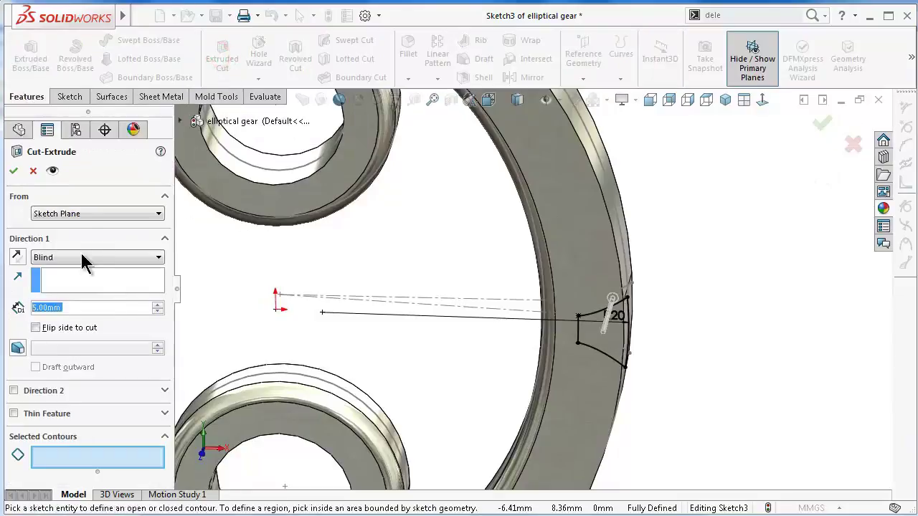
pyautogui.click(63, 257)
pyautogui.click(66, 273)
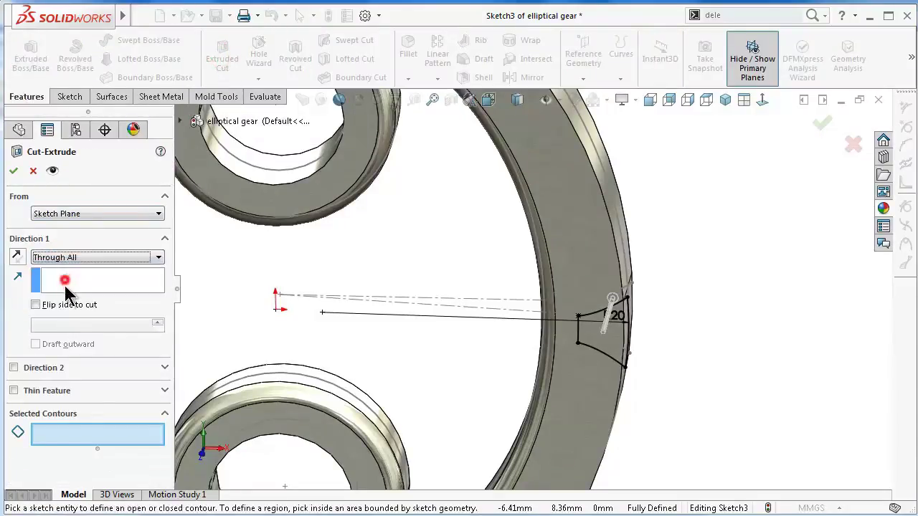
pyautogui.click(81, 433)
pyautogui.click(614, 345)
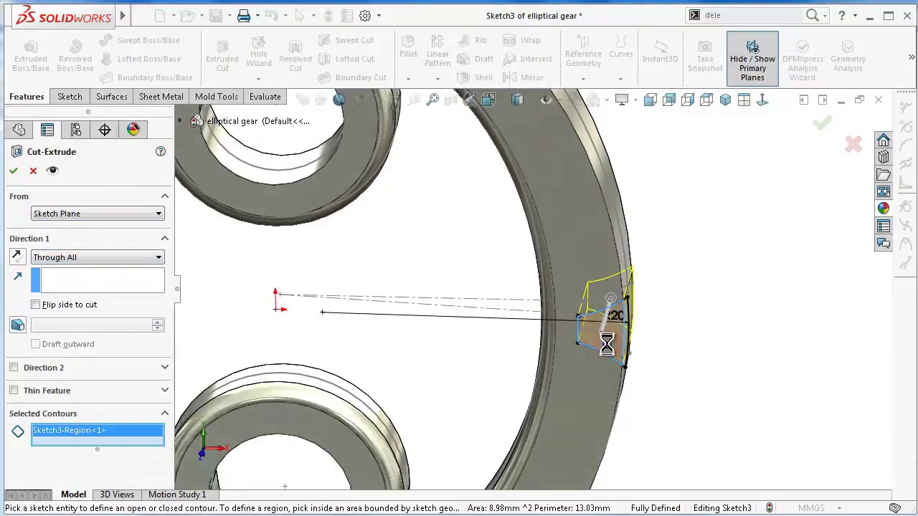
pyautogui.press('Return')
pyautogui.moveTo(681, 364); pyautogui.dragTo(693, 215, button='middle')
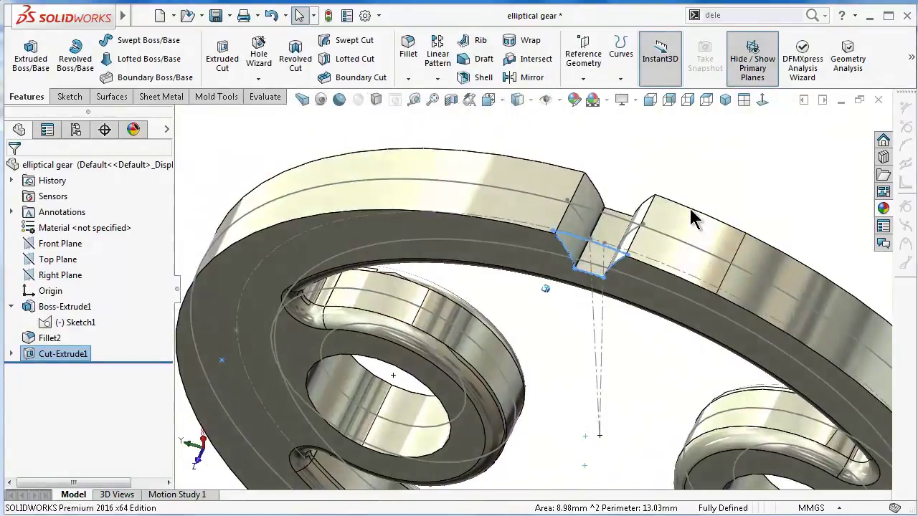
pyautogui.click(686, 176)
pyautogui.hotkey('ctrl', '1')
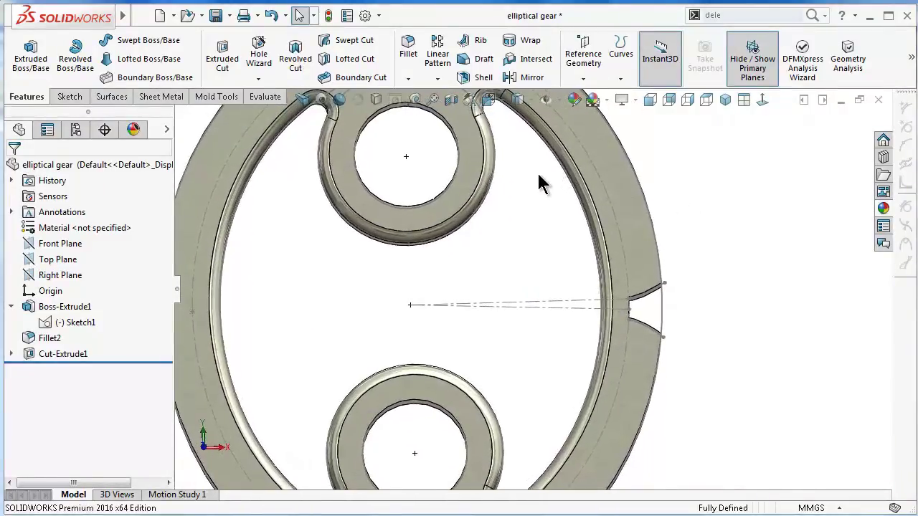
pyautogui.click(438, 79)
# Start a Curve Driven Pattern along Ellipse1 and set 30 instances
pyautogui.click(471, 151)
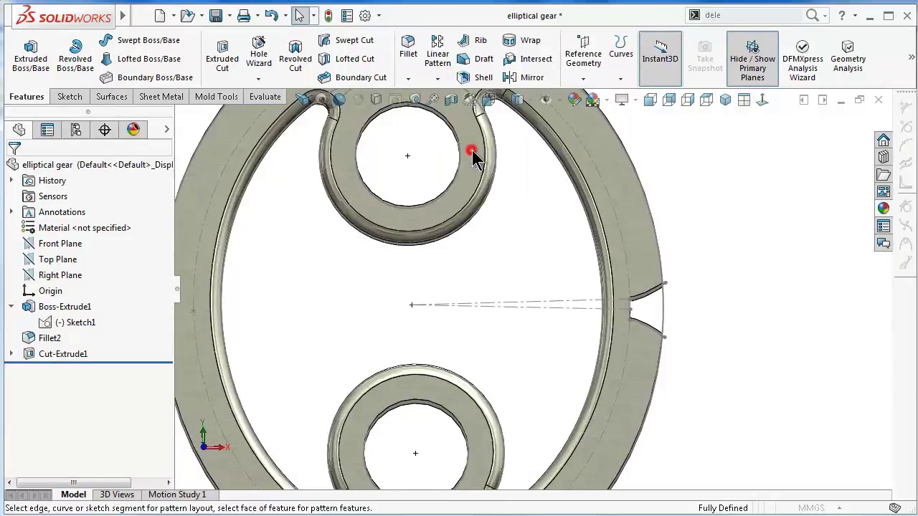
pyautogui.scroll(-3, 585, 299)
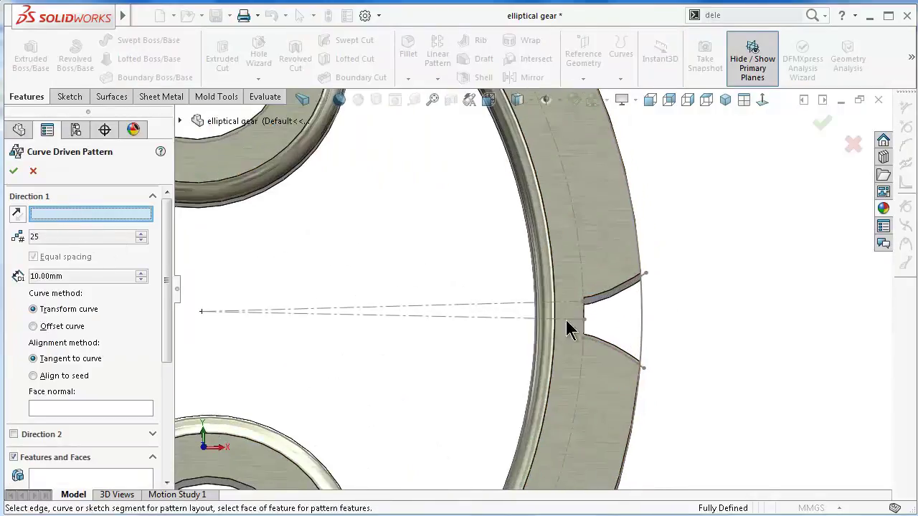
pyautogui.moveTo(570, 322)
pyautogui.mouseDown(button='middle')
pyautogui.moveTo(572, 338)
pyautogui.moveTo(589, 310)
pyautogui.mouseUp(button='middle')
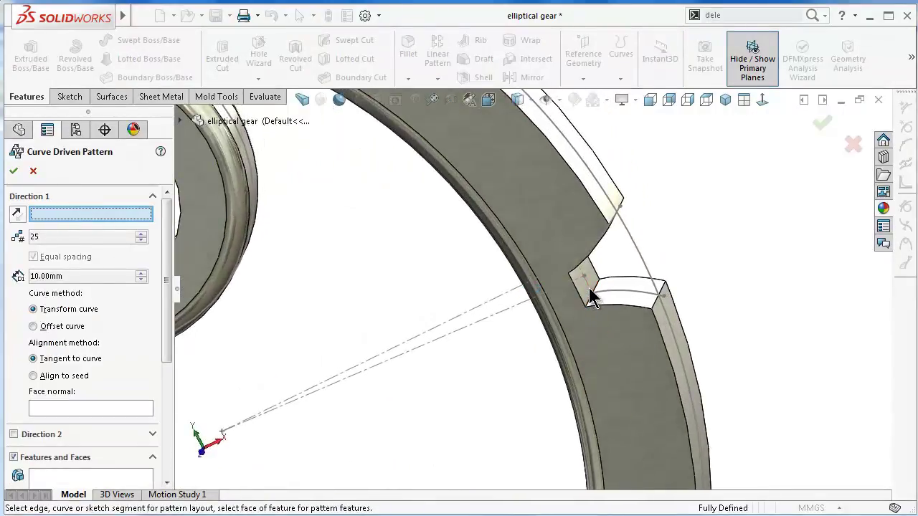
pyautogui.scroll(-2, 591, 297)
pyautogui.scroll(-2, 588, 298)
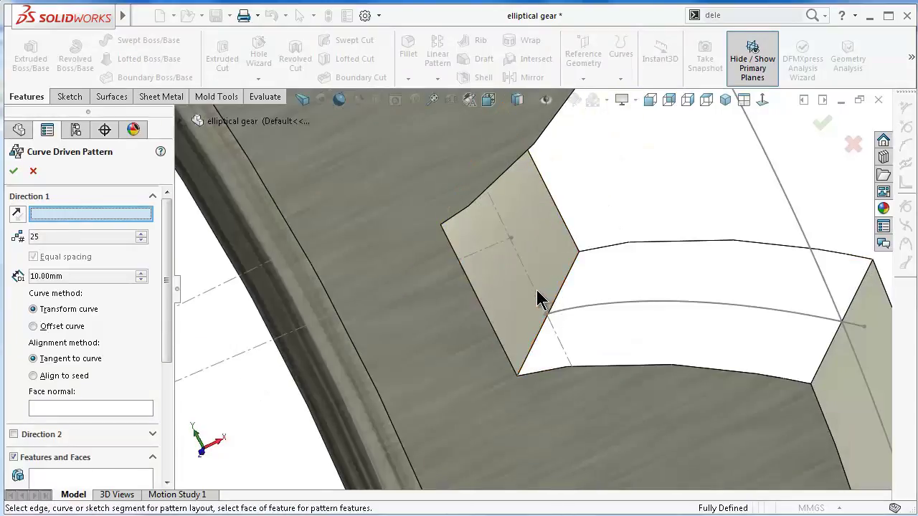
pyautogui.click(535, 292)
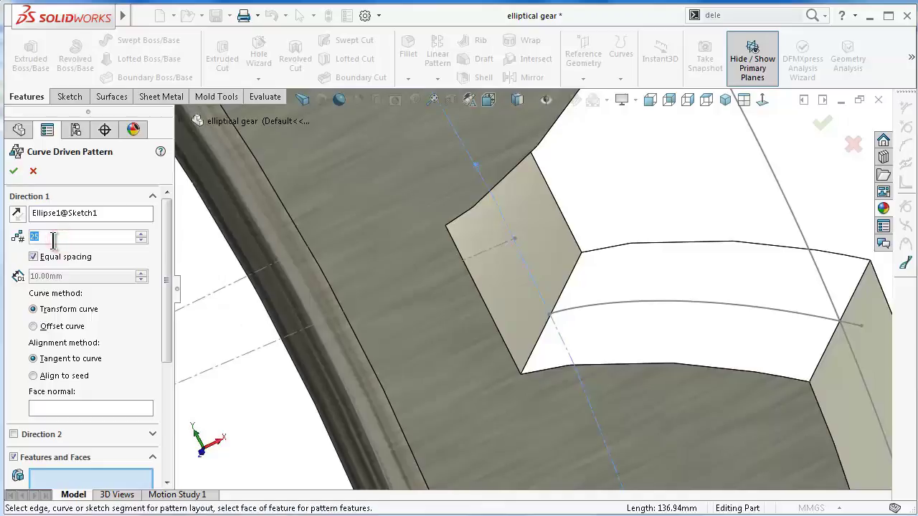
pyautogui.write('30')
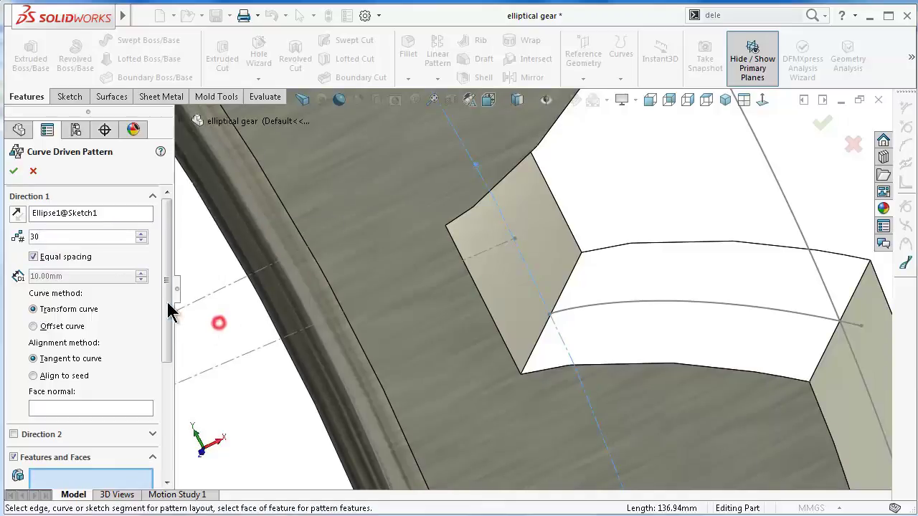
pyautogui.moveTo(168, 305); pyautogui.dragTo(159, 360)
# Pattern Cut-Extrude1 with Offset curve alignment and confirm the 30 equally spaced copies
pyautogui.click(94, 377)
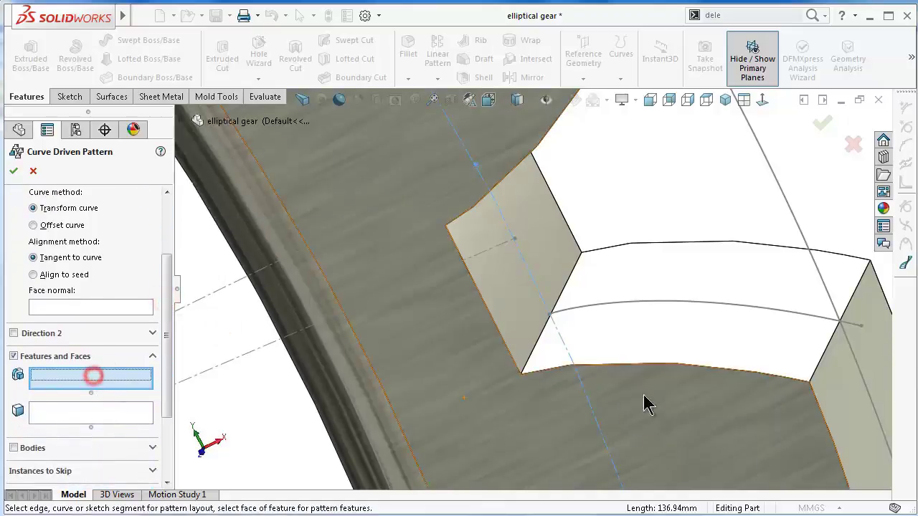
pyautogui.click(672, 352)
pyautogui.scroll(3, 721, 364)
pyautogui.scroll(-2, 720, 362)
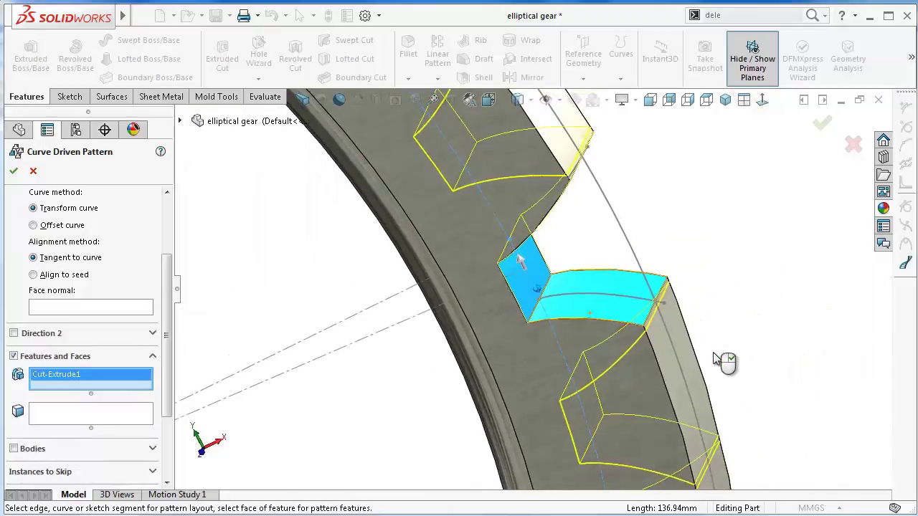
pyautogui.scroll(2, 724, 362)
pyautogui.scroll(3, 715, 364)
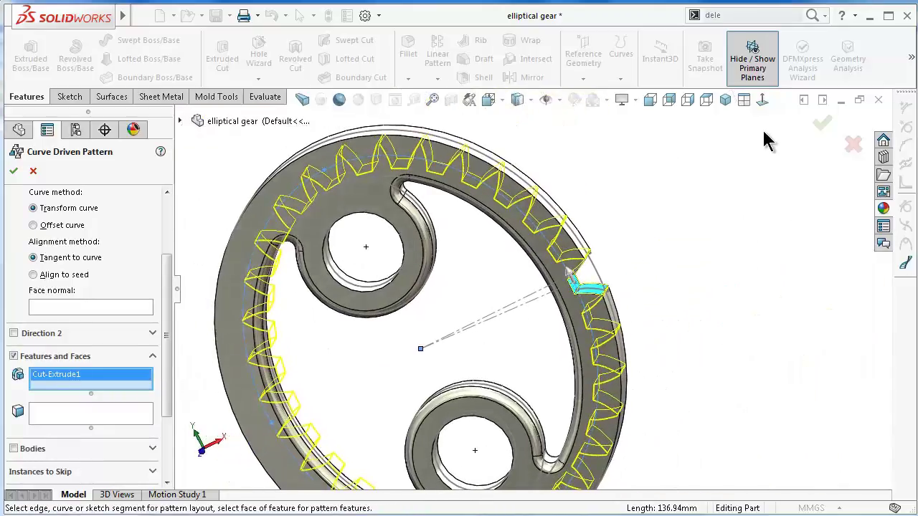
pyautogui.click(763, 99)
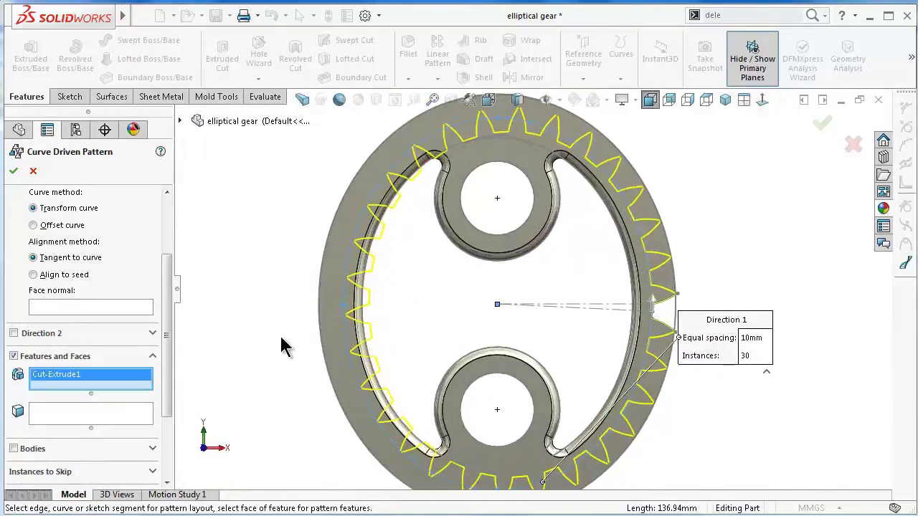
pyautogui.moveTo(170, 293); pyautogui.dragTo(167, 266)
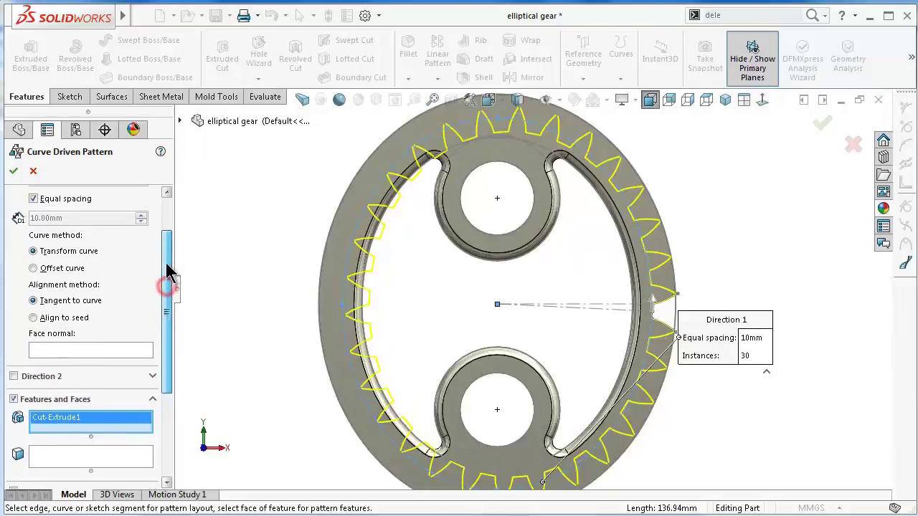
pyautogui.click(74, 269)
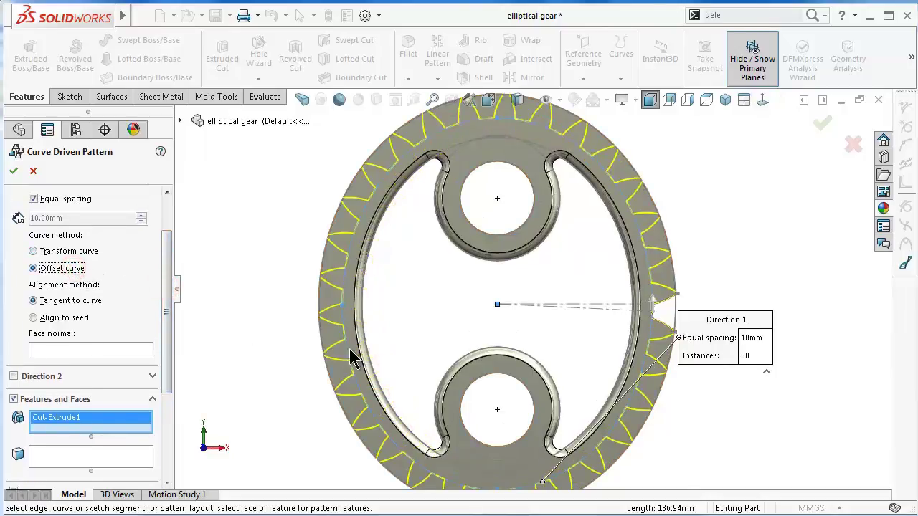
pyautogui.scroll(1, 485, 373)
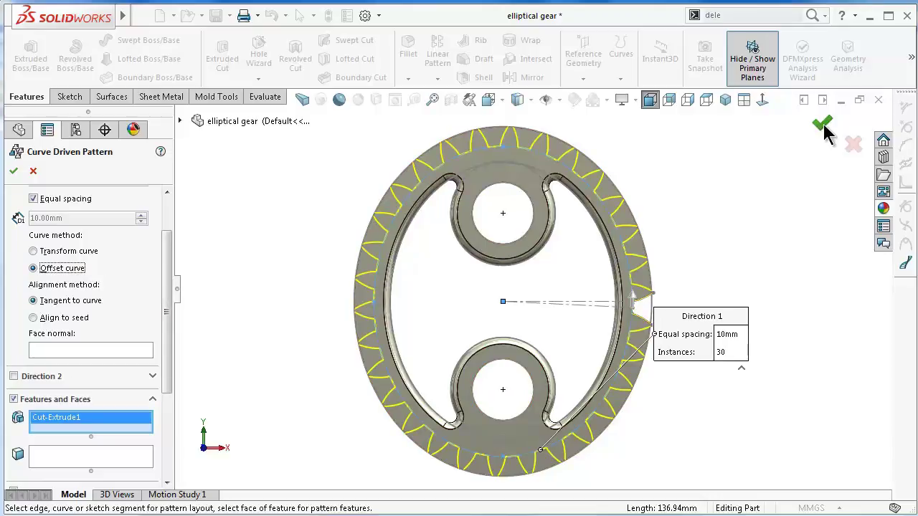
pyautogui.moveTo(168, 272)
pyautogui.mouseDown()
pyautogui.moveTo(170, 364)
pyautogui.moveTo(172, 242)
pyautogui.mouseUp()
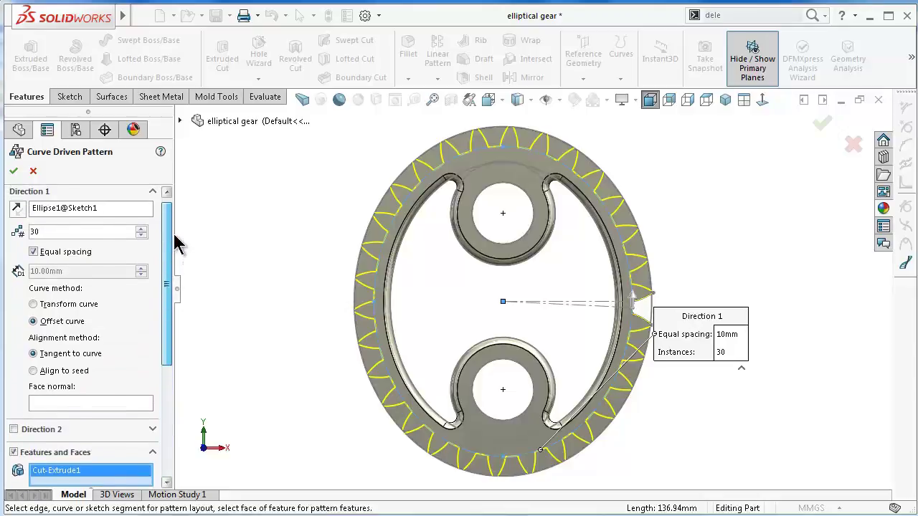
pyautogui.click(823, 123)
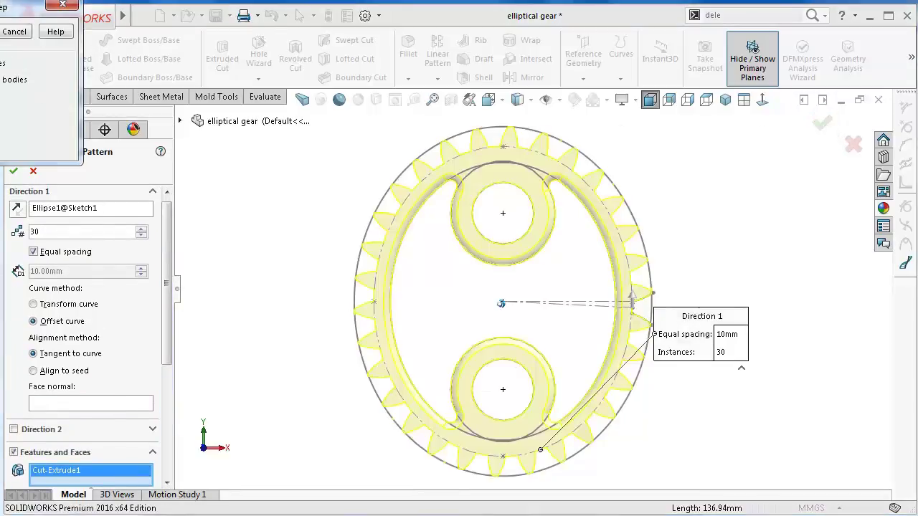
# Orbit around the new ring of teeth, then search 'del' for the Delete/Keep Body command
pyautogui.moveTo(731, 266); pyautogui.dragTo(732, 274, button='middle')
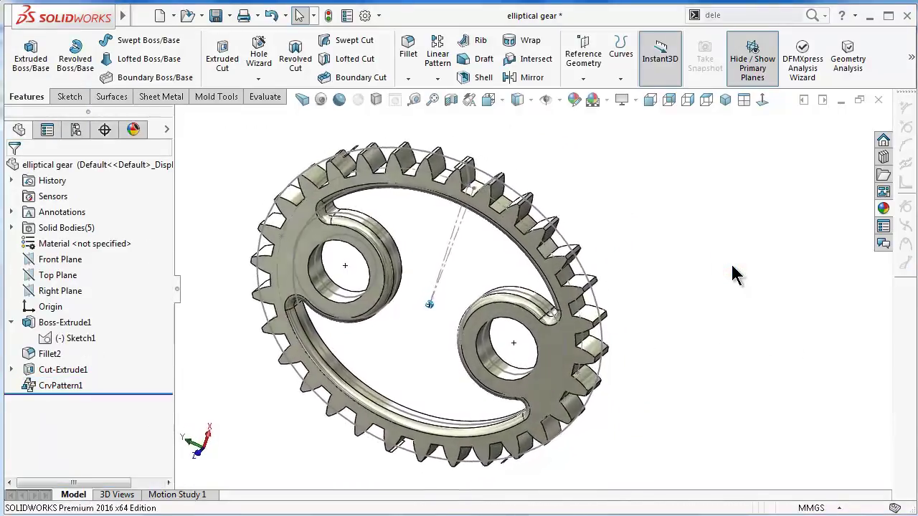
pyautogui.press('Left')
pyautogui.press('Left')
pyautogui.press('Left')
pyautogui.press('Left')
pyautogui.press('Left')
pyautogui.press('Left')
pyautogui.press('Left')
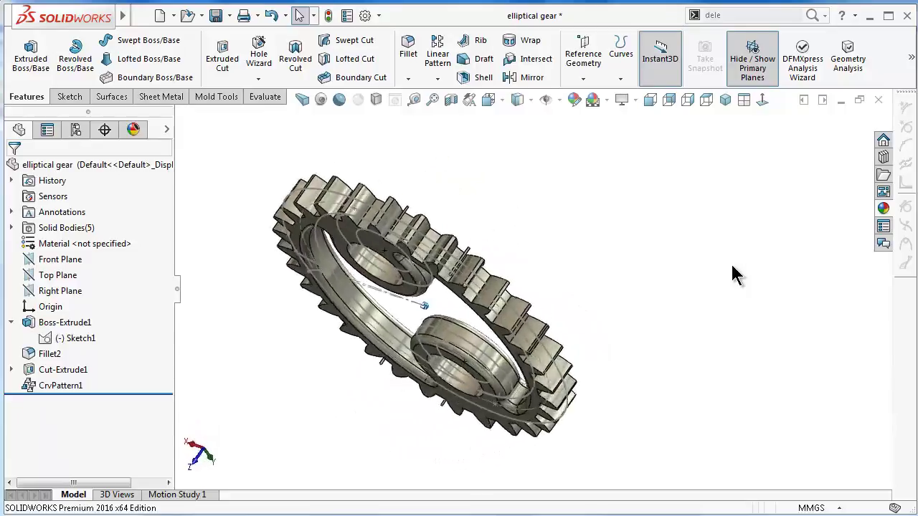
pyautogui.press('Left')
pyautogui.press('Left')
pyautogui.press('Left')
pyautogui.press('Left')
pyautogui.press('Left')
pyautogui.press('Left')
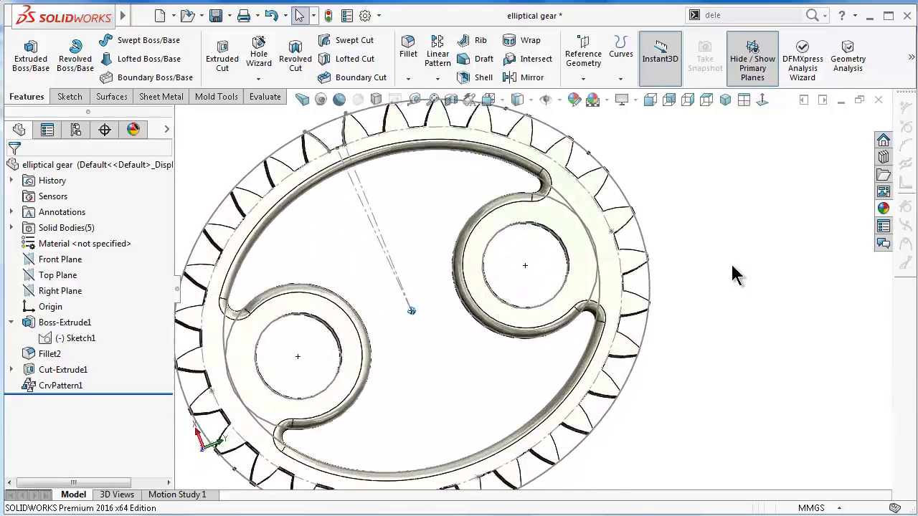
pyautogui.moveTo(733, 273)
pyautogui.mouseDown(button='middle')
pyautogui.moveTo(454, 271)
pyautogui.moveTo(604, 229)
pyautogui.moveTo(528, 215)
pyautogui.mouseUp(button='middle')
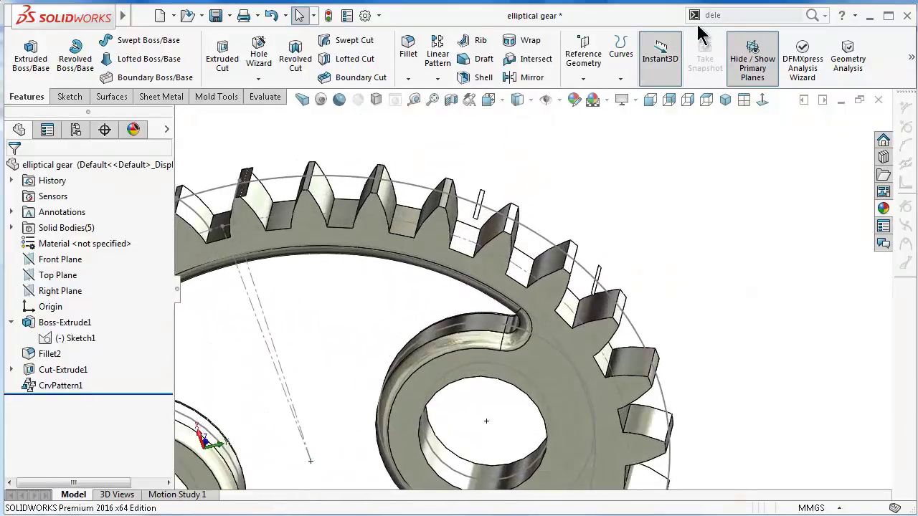
pyautogui.click(730, 12)
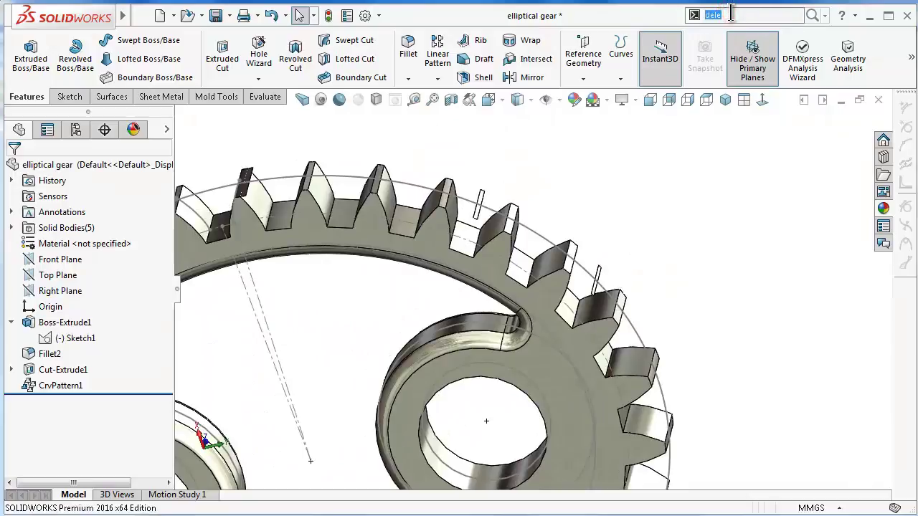
pyautogui.write('del')
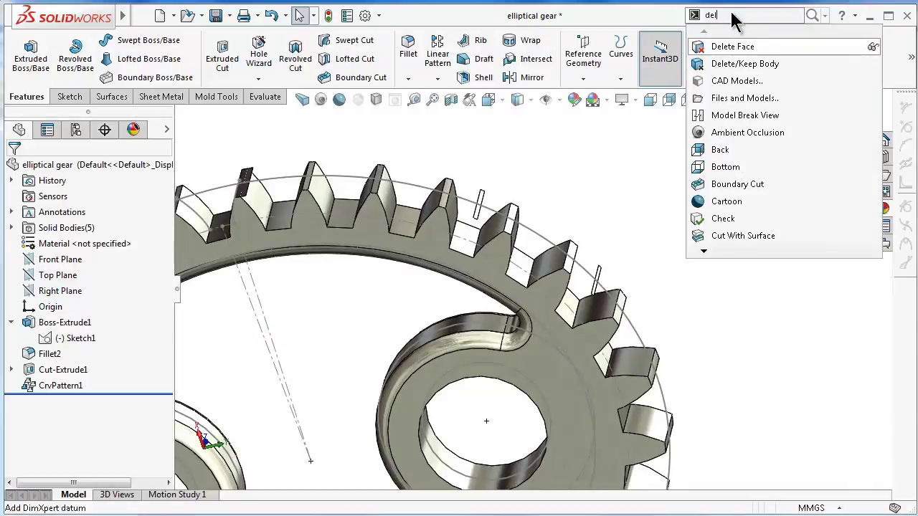
# In Delete/Keep Body, select the first two sliver bodies, CrvPattern1[2] and [5]
pyautogui.click(739, 64)
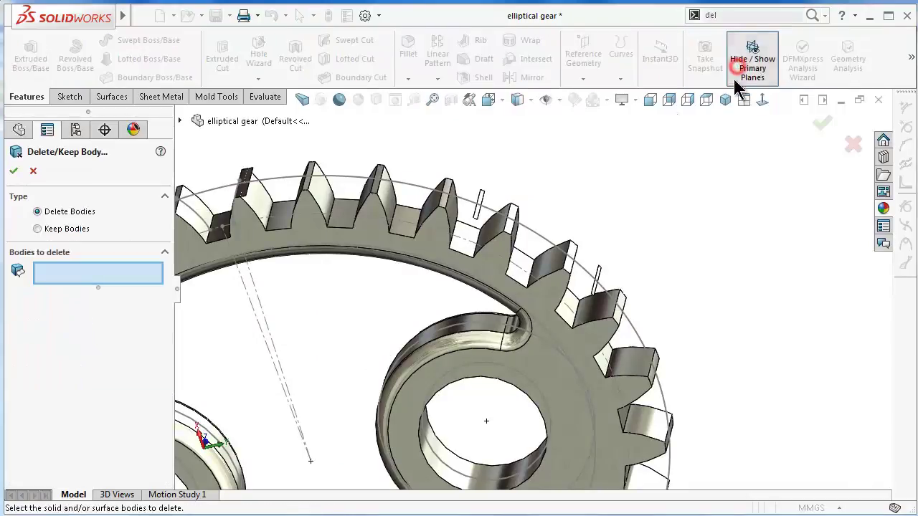
pyautogui.scroll(-3, 529, 208)
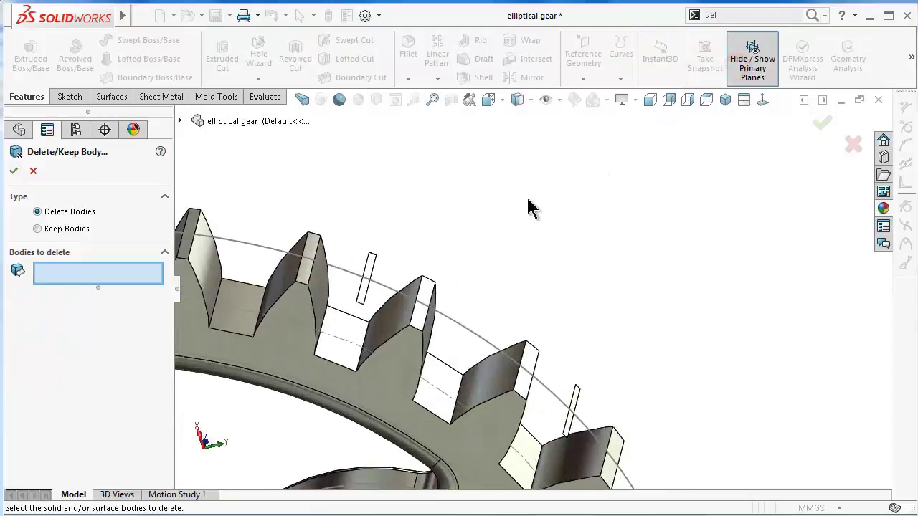
pyautogui.click(373, 274)
pyautogui.click(570, 390)
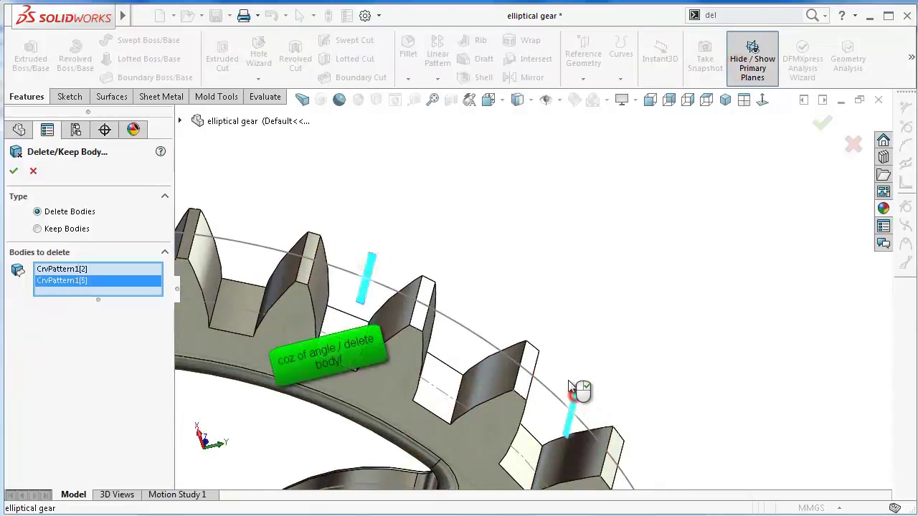
pyautogui.scroll(5, 570, 391)
pyautogui.moveTo(579, 396)
pyautogui.mouseDown(button='middle')
pyautogui.moveTo(497, 308)
pyautogui.moveTo(486, 364)
pyautogui.mouseUp(button='middle')
pyautogui.scroll(-5, 485, 364)
pyautogui.moveTo(553, 430)
pyautogui.mouseDown(button='middle')
pyautogui.moveTo(424, 375)
pyautogui.moveTo(476, 346)
pyautogui.mouseUp(button='middle')
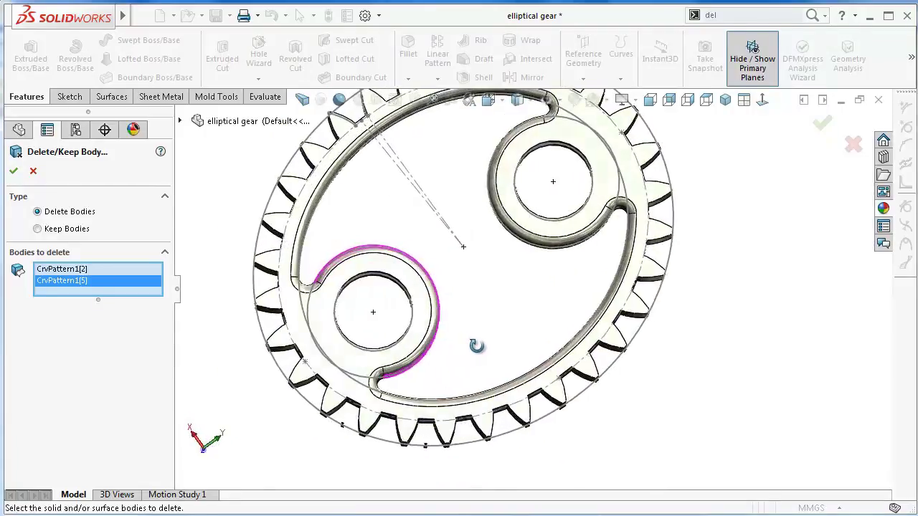
# Add sliver bodies CrvPattern1[3] and [4] and confirm deleting all four
pyautogui.scroll(-3, 436, 431)
pyautogui.scroll(-3, 451, 387)
pyautogui.click(459, 362)
pyautogui.scroll(2, 459, 373)
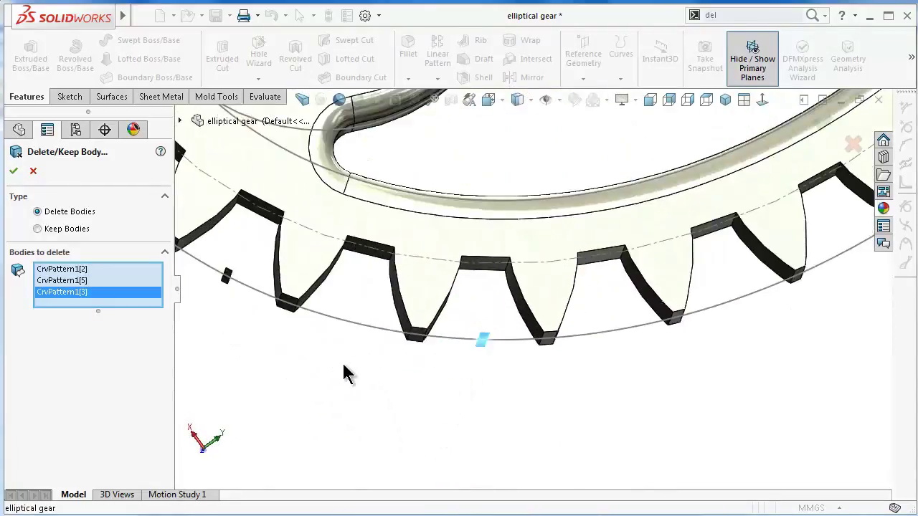
pyautogui.scroll(-3, 237, 251)
pyautogui.scroll(2, 280, 226)
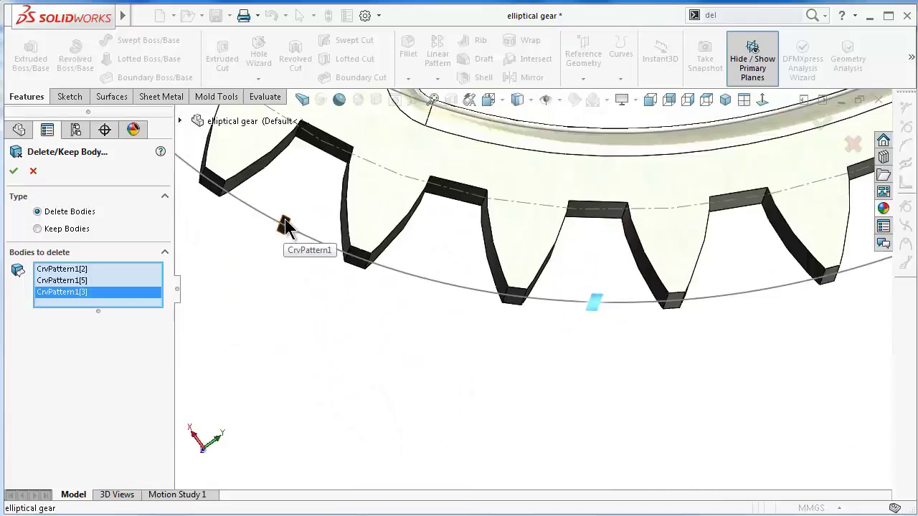
pyautogui.click(286, 226)
pyautogui.moveTo(332, 200)
pyautogui.mouseDown(button='middle')
pyautogui.moveTo(321, 221)
pyautogui.moveTo(330, 208)
pyautogui.mouseUp(button='middle')
pyautogui.click(823, 122)
# Hide Sketch1 under Boss-Extrude1 so only the toothed gear remains visible
pyautogui.click(731, 252)
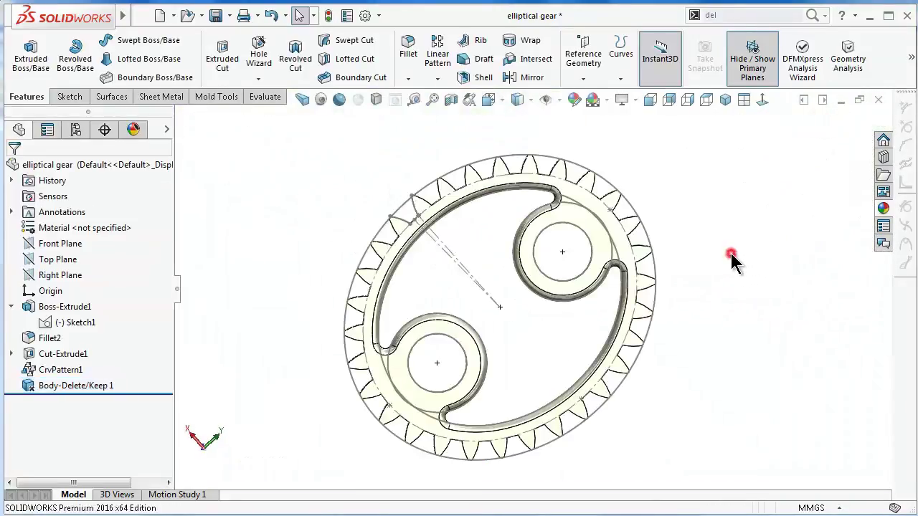
pyautogui.click(479, 289)
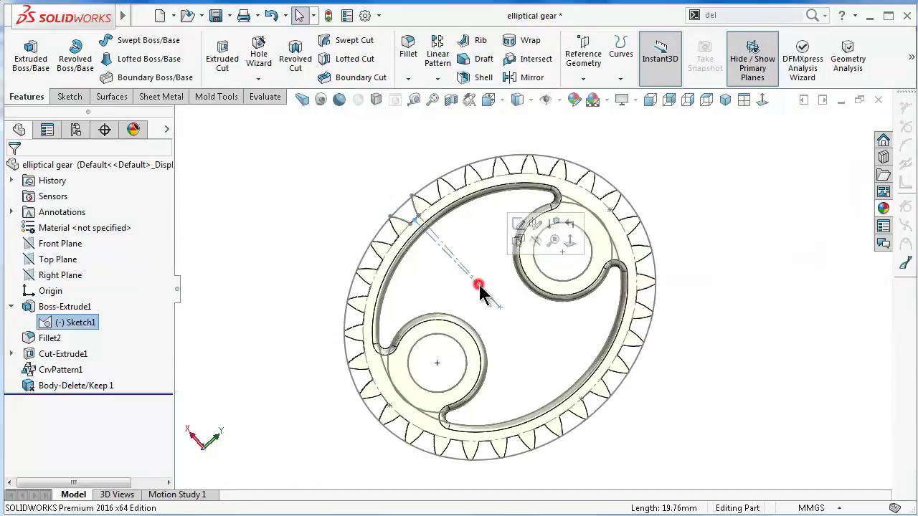
pyautogui.click(531, 242)
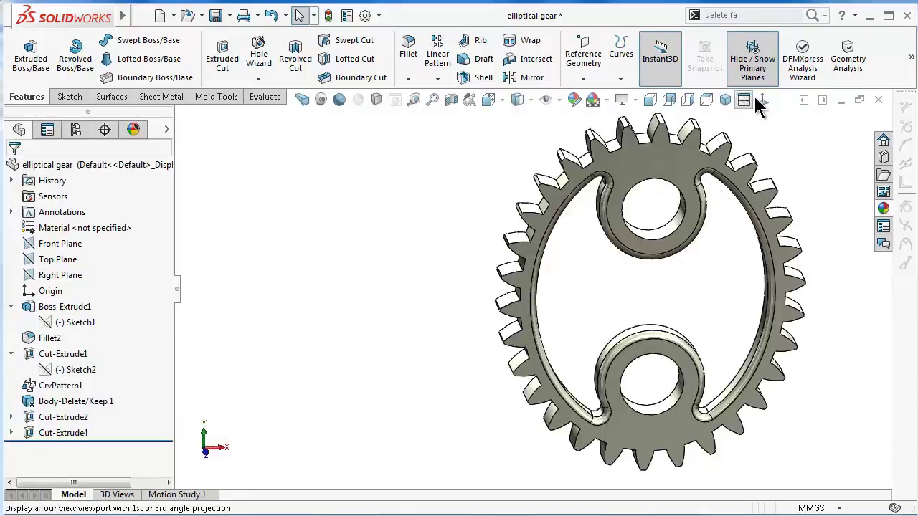
pyautogui.click(762, 101)
pyautogui.scroll(-2, 767, 337)
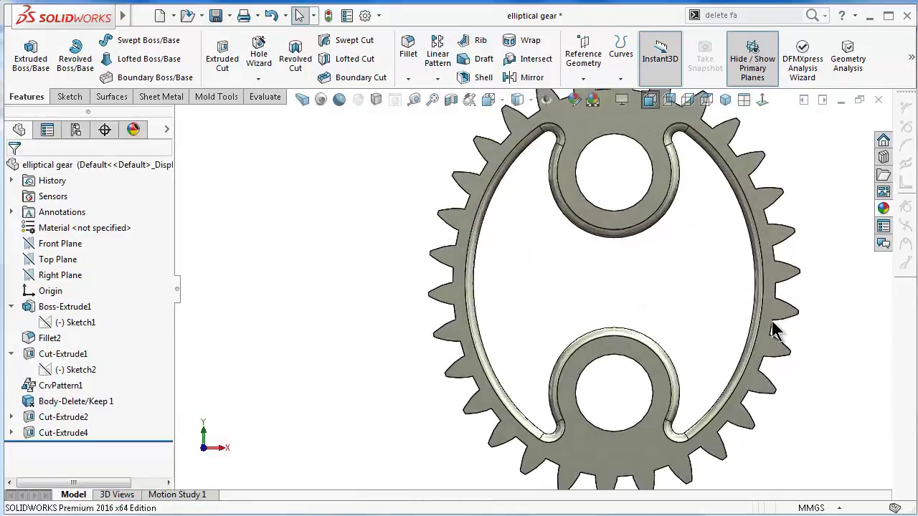
pyautogui.moveTo(778, 321); pyautogui.dragTo(772, 434, button='middle')
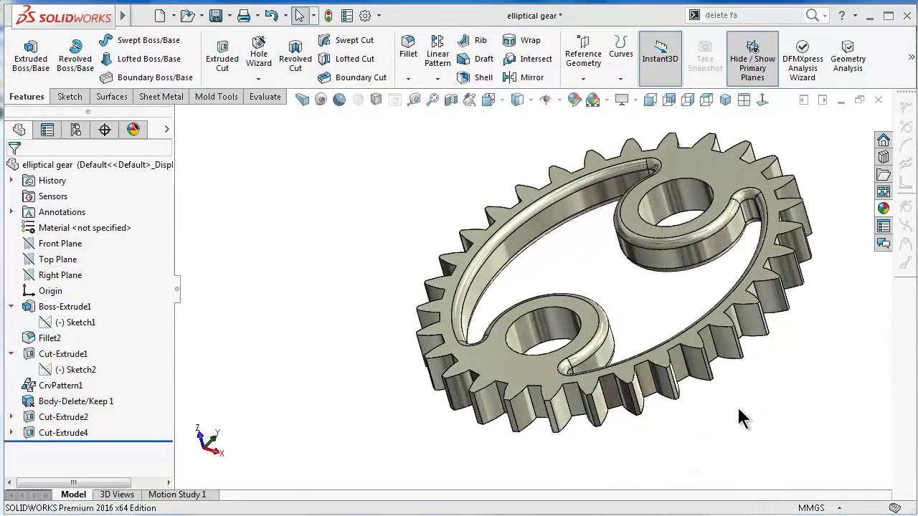
pyautogui.moveTo(738, 406); pyautogui.dragTo(710, 415, button='middle')
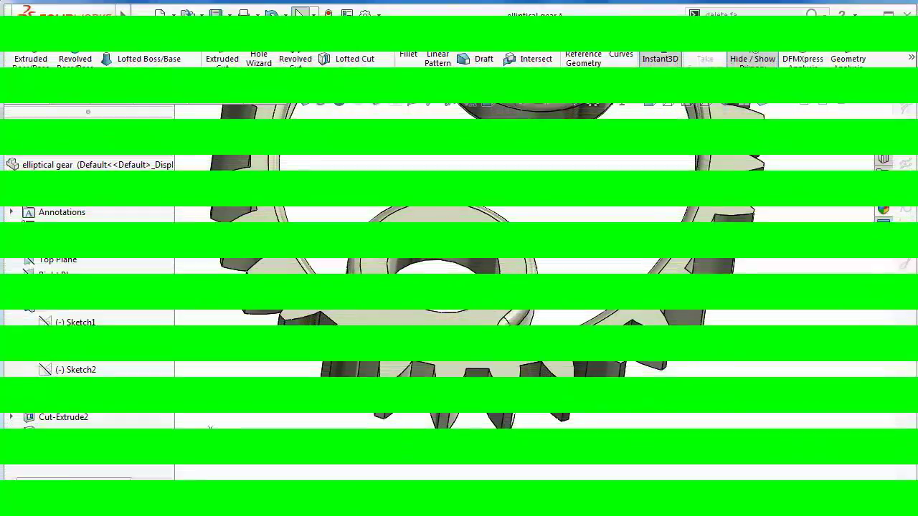
pyautogui.click(409, 78)
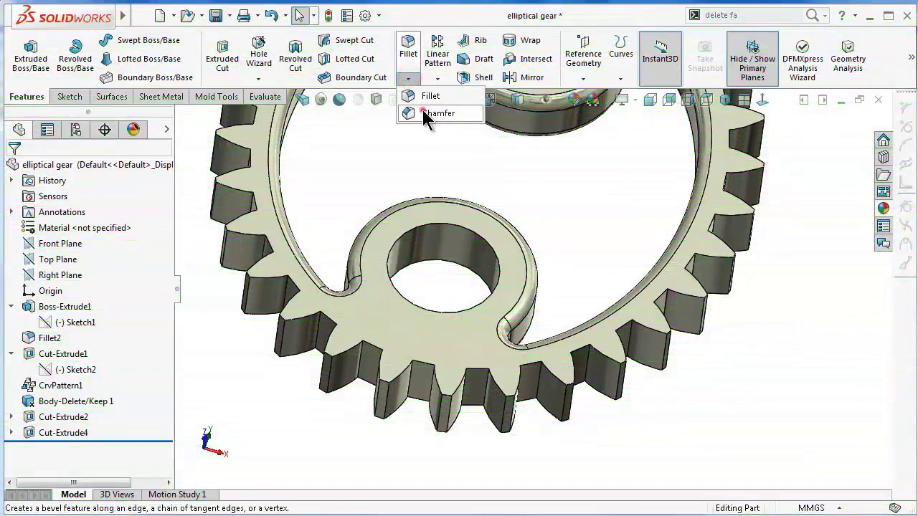
# Chamfer the gear's top and bottom faces at 0.25 mm and 45°
pyautogui.click(423, 113)
pyautogui.write('0.')
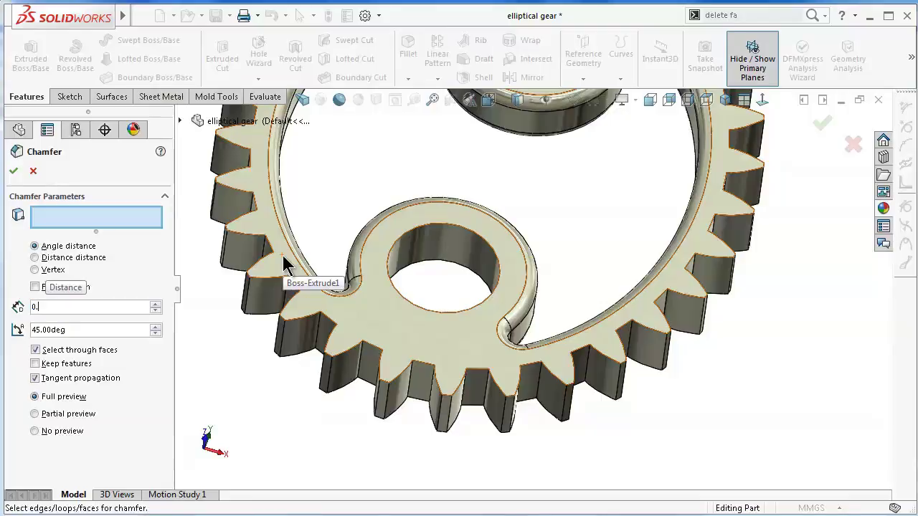
pyautogui.write('25')
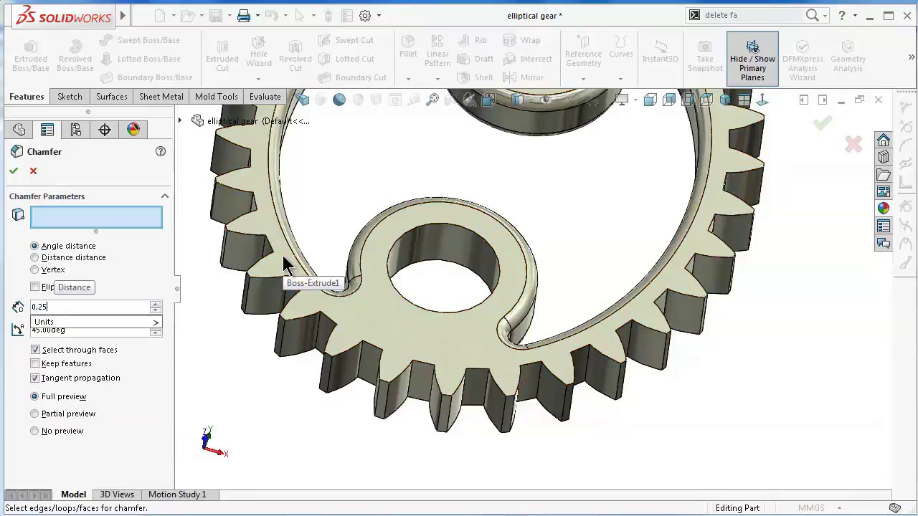
pyautogui.scroll(-2, 385, 337)
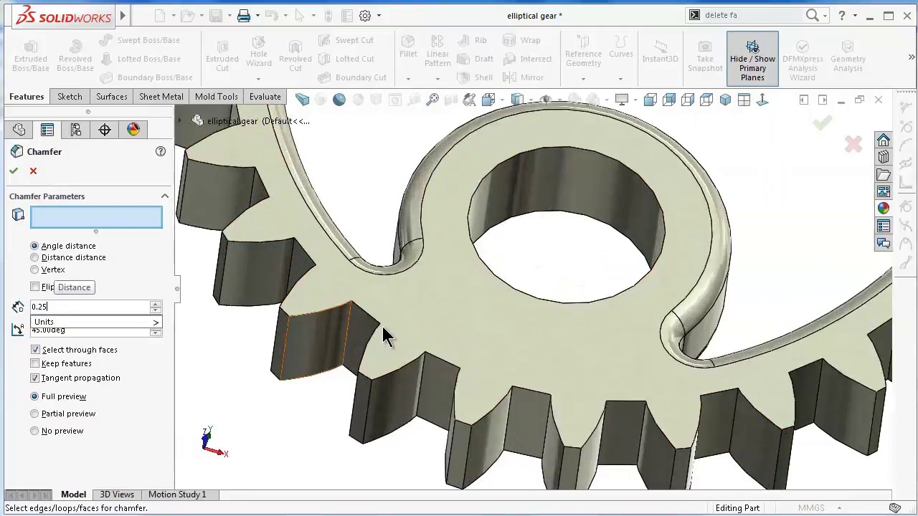
pyautogui.click(448, 349)
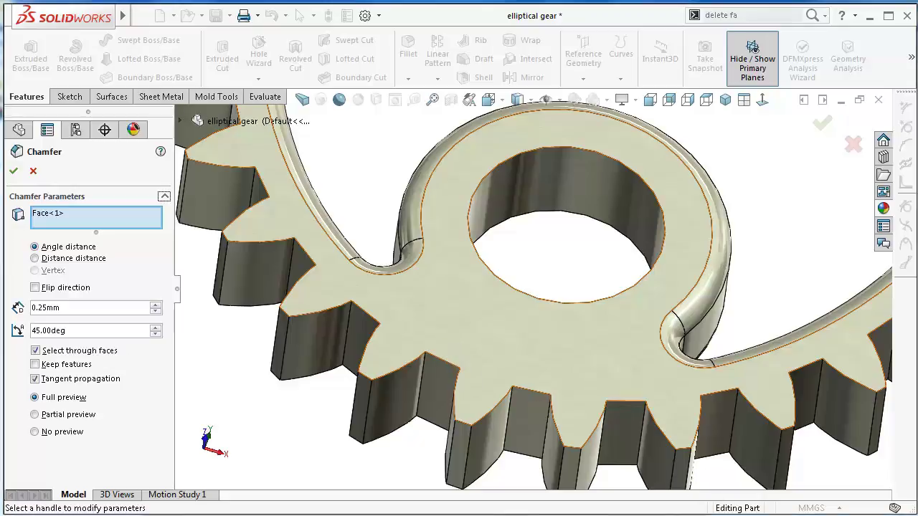
pyautogui.scroll(3, 761, 265)
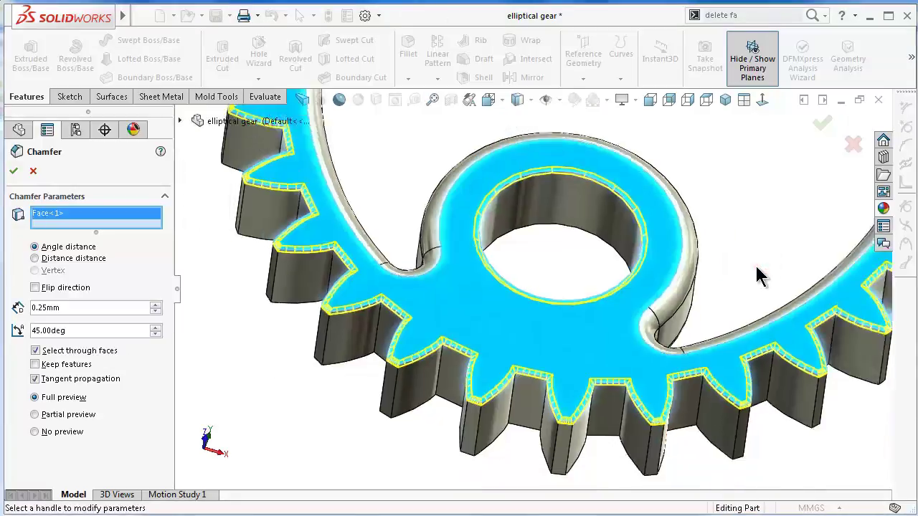
pyautogui.scroll(2, 746, 265)
pyautogui.hotkey('ctrl', '8')
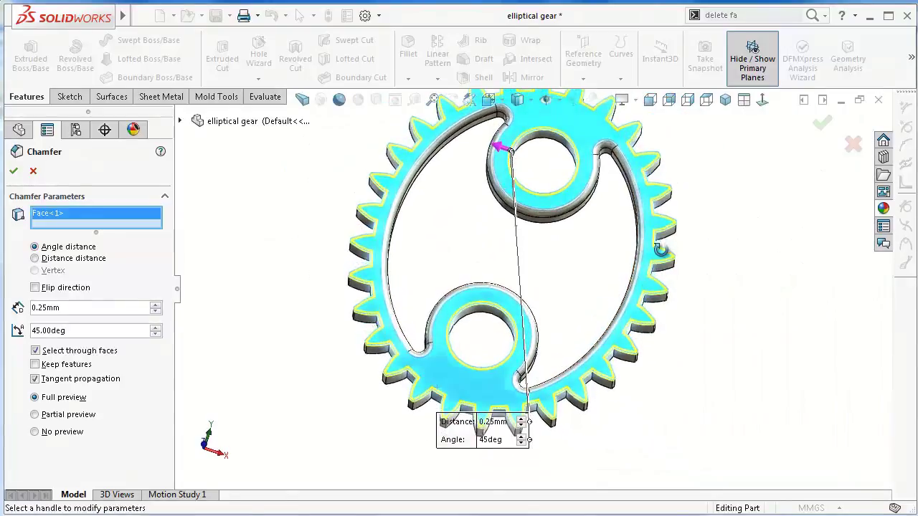
pyautogui.scroll(-3, 648, 215)
pyautogui.scroll(-2, 647, 215)
pyautogui.scroll(-1, 648, 215)
pyautogui.hotkey('ctrl', '7')
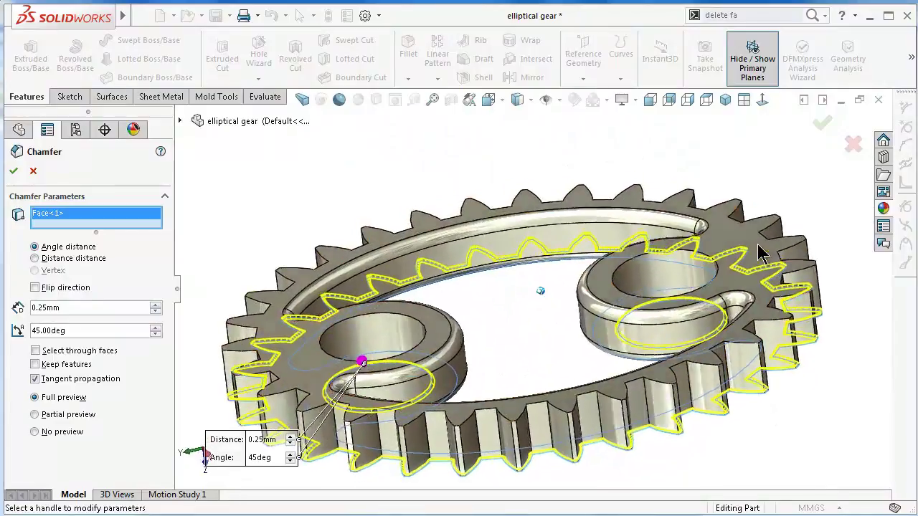
pyautogui.click(757, 260)
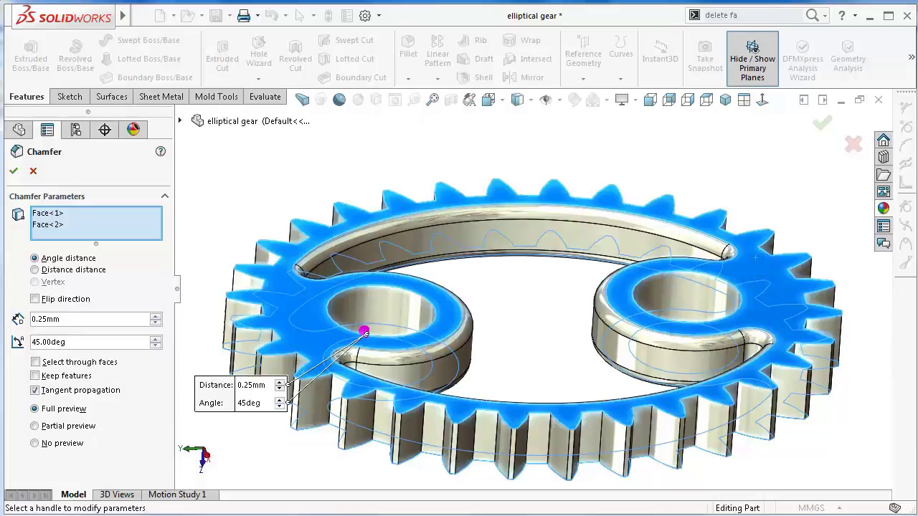
pyautogui.click(825, 124)
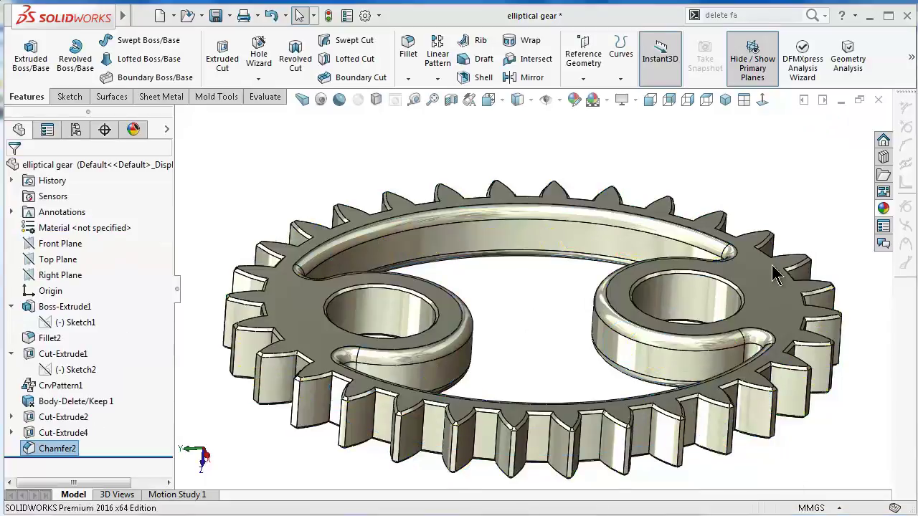
# Change the display style and orbit to inspect the chamfered gear
pyautogui.click(779, 175)
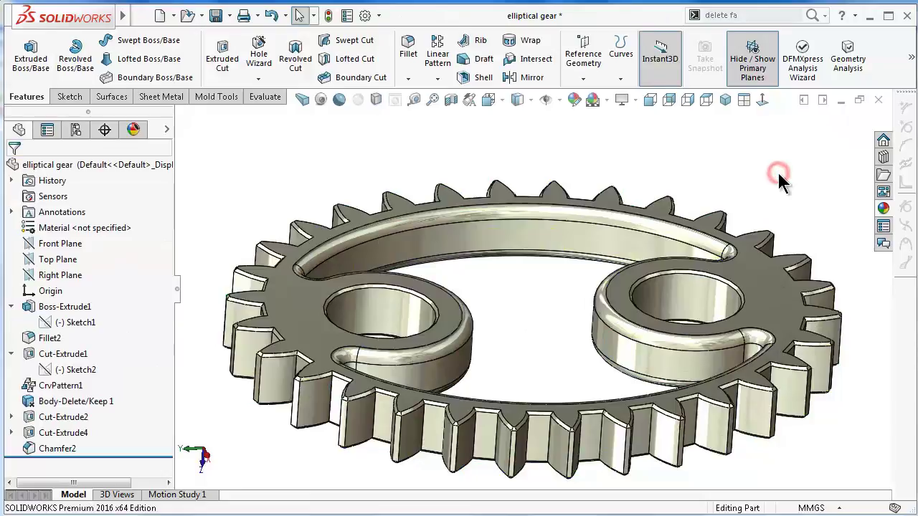
pyautogui.click(339, 99)
pyautogui.moveTo(500, 264)
pyautogui.mouseDown(button='middle')
pyautogui.moveTo(502, 305)
pyautogui.moveTo(452, 264)
pyautogui.mouseUp(button='middle')
pyautogui.press('Right')
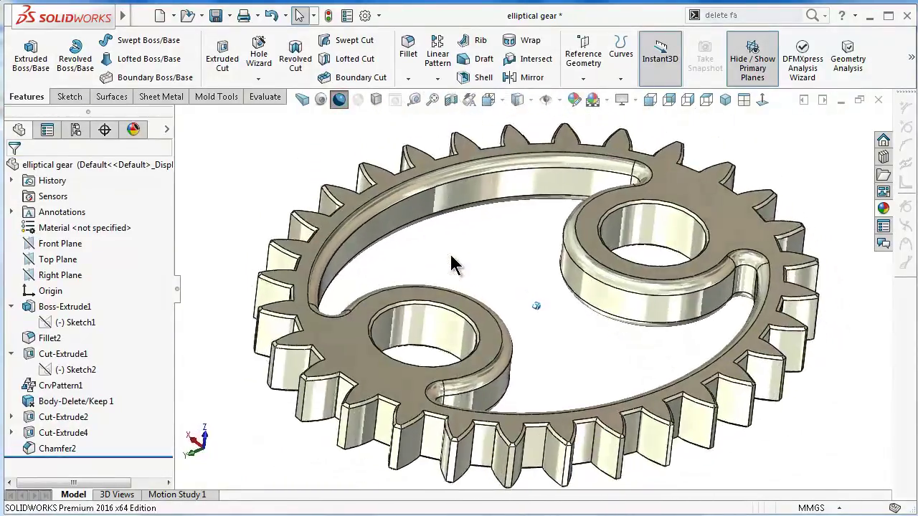
pyautogui.press('Right')
pyautogui.press('Down')
pyautogui.press('Down')
pyautogui.press('Down')
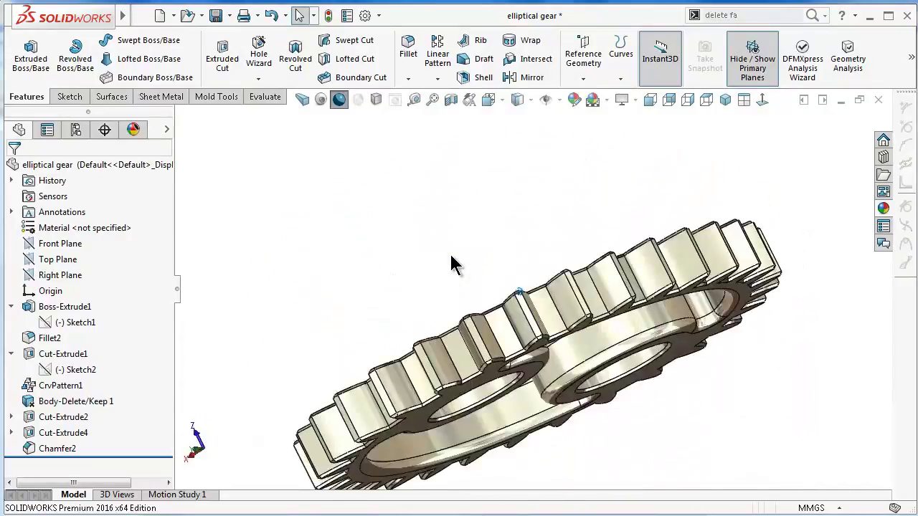
pyautogui.press('Right')
pyautogui.press('Right')
pyautogui.press('Right')
pyautogui.press('Right')
pyautogui.press('Up')
pyautogui.moveTo(452, 264)
pyautogui.mouseDown(button='middle')
pyautogui.moveTo(466, 299)
pyautogui.moveTo(535, 371)
pyautogui.mouseUp(button='middle')
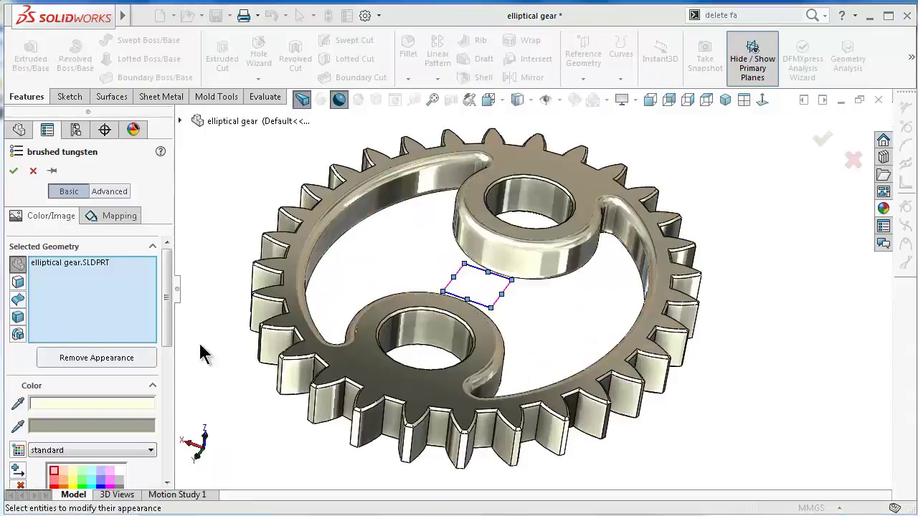
# Apply a bright green appearance to the whole gear, fine-tuning its blue value
pyautogui.moveTo(165, 285); pyautogui.dragTo(162, 333)
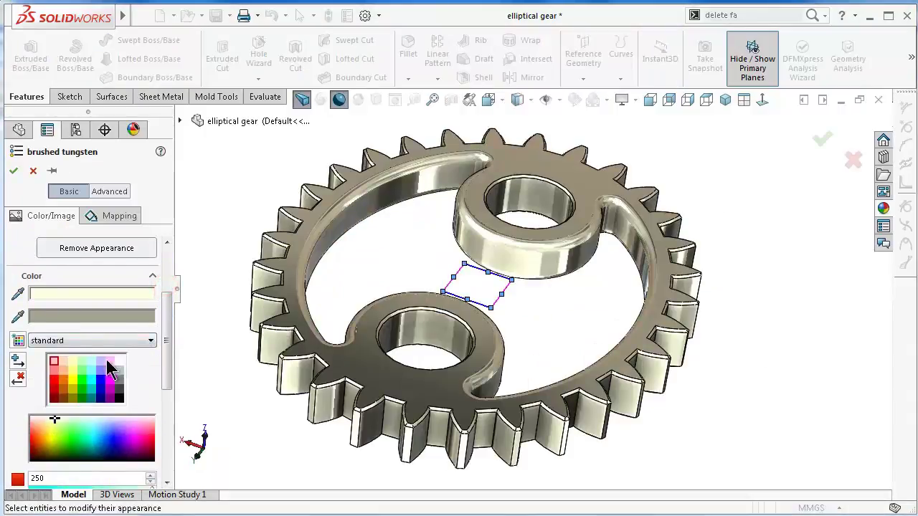
pyautogui.click(77, 373)
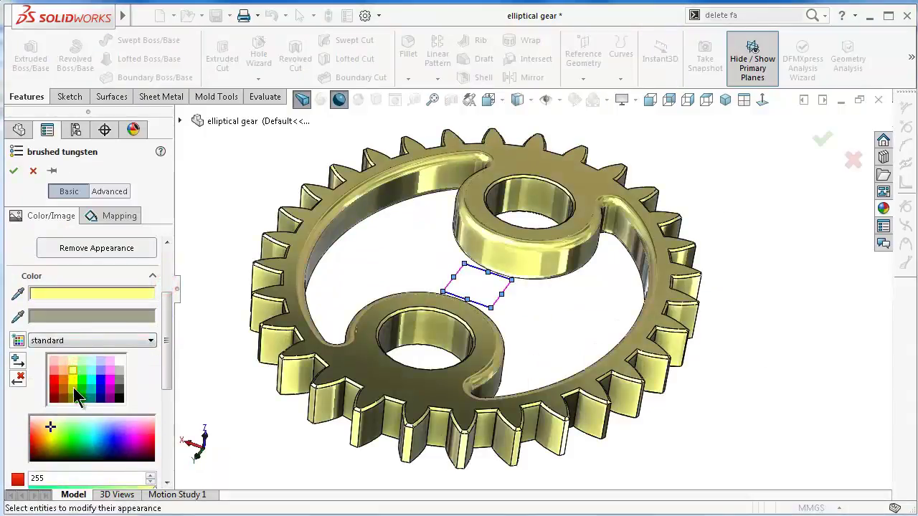
pyautogui.click(83, 371)
pyautogui.scroll(-3, 84, 370)
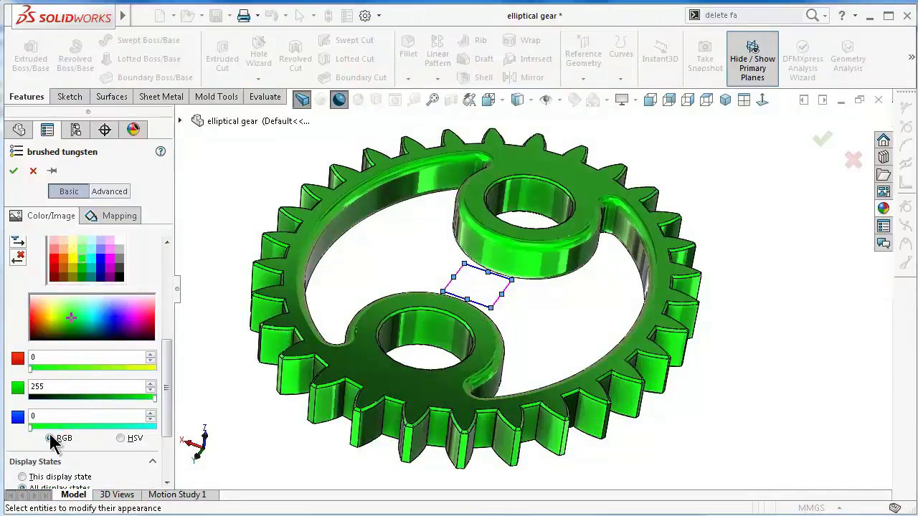
pyautogui.moveTo(32, 426); pyautogui.dragTo(57, 434)
pyautogui.press('Return')
pyautogui.click(177, 289)
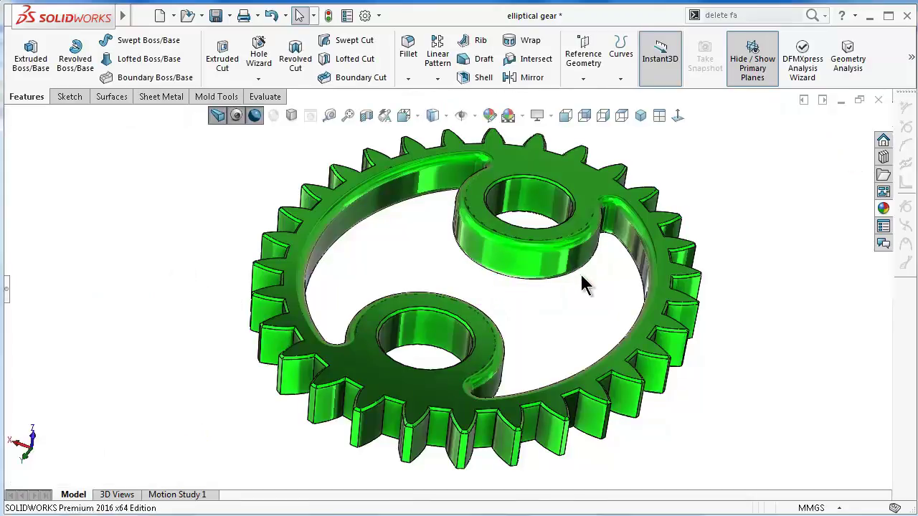
pyautogui.moveTo(592, 298); pyautogui.dragTo(739, 373, button='middle')
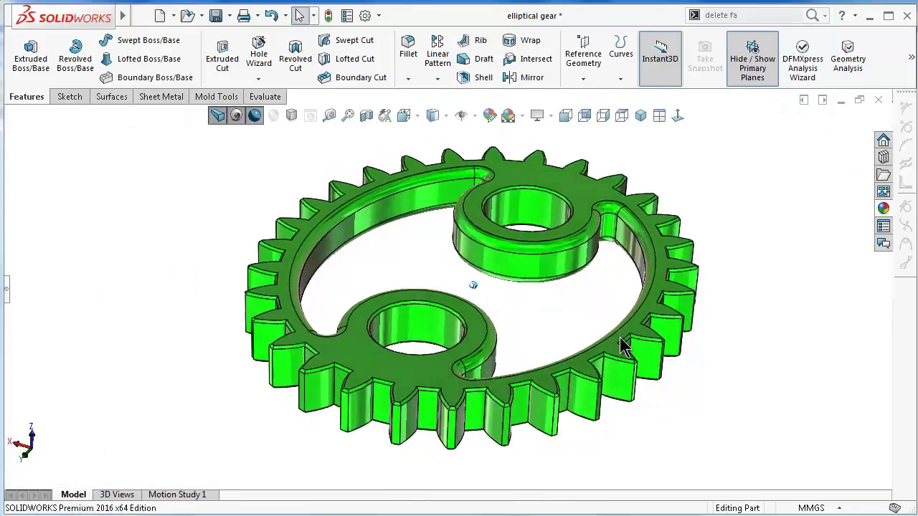
pyautogui.press('Left')
pyautogui.press('Left')
pyautogui.press('Left')
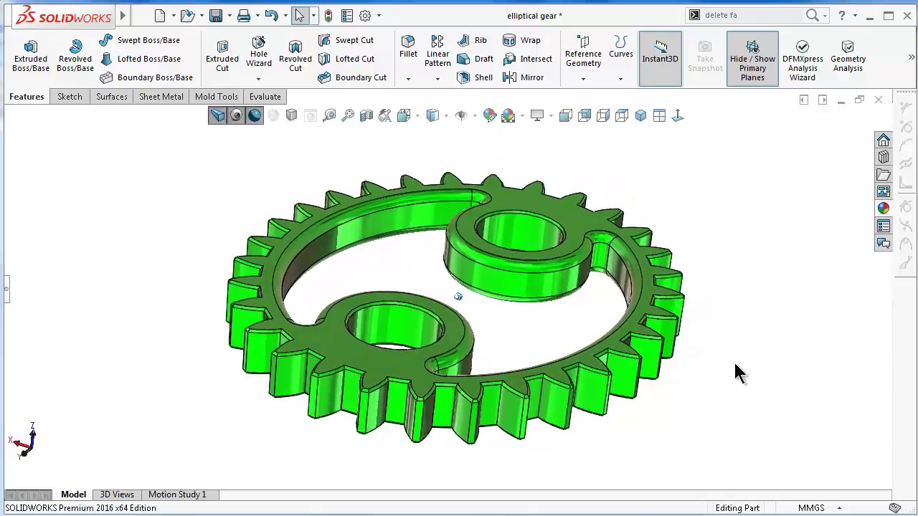
pyautogui.press('Left')
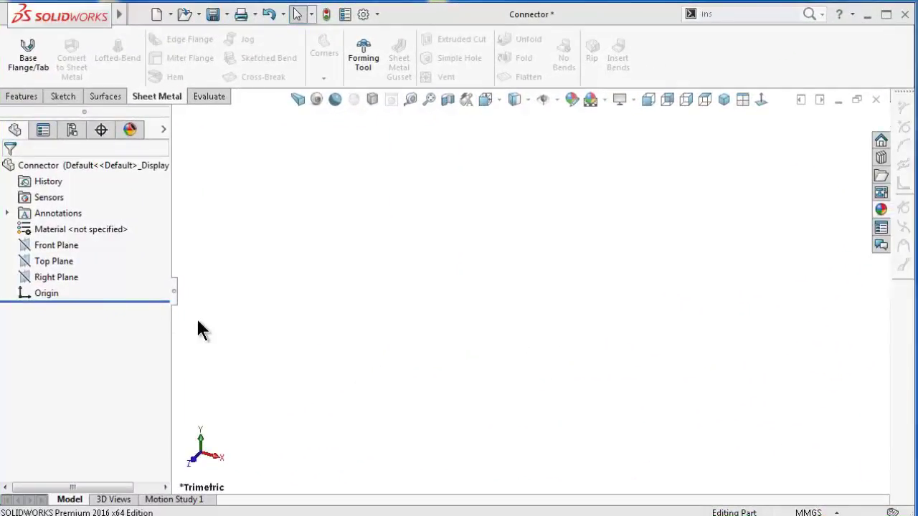
# Sketch a vertical centre-point slot at the origin on the Front Plane
pyautogui.click(48, 245)
pyautogui.click(60, 229)
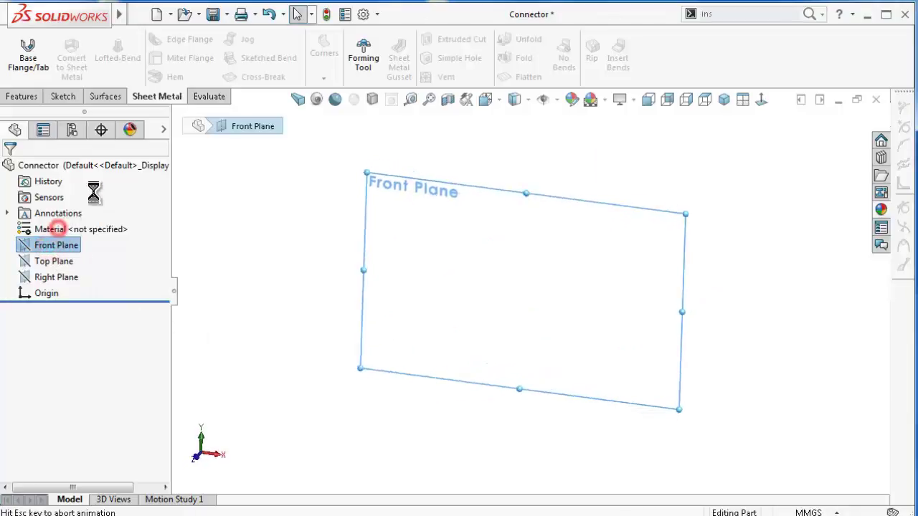
pyautogui.click(95, 78)
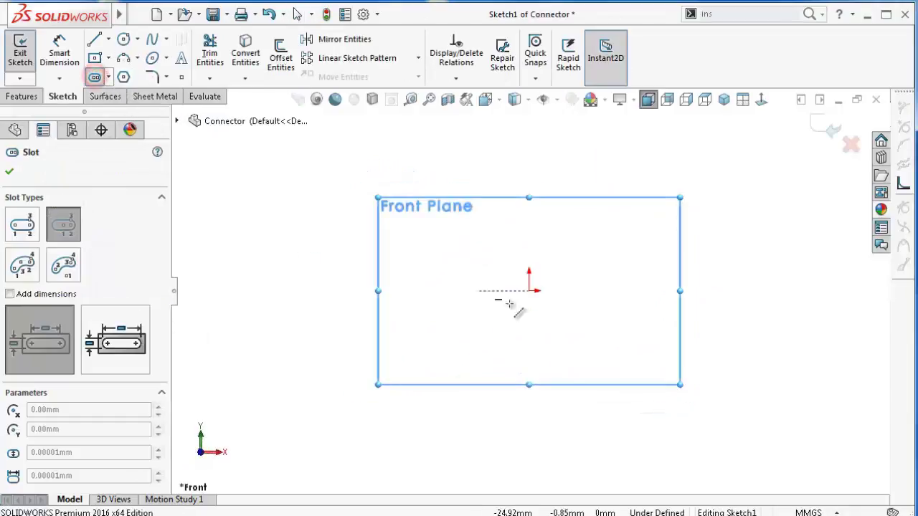
pyautogui.click(530, 291)
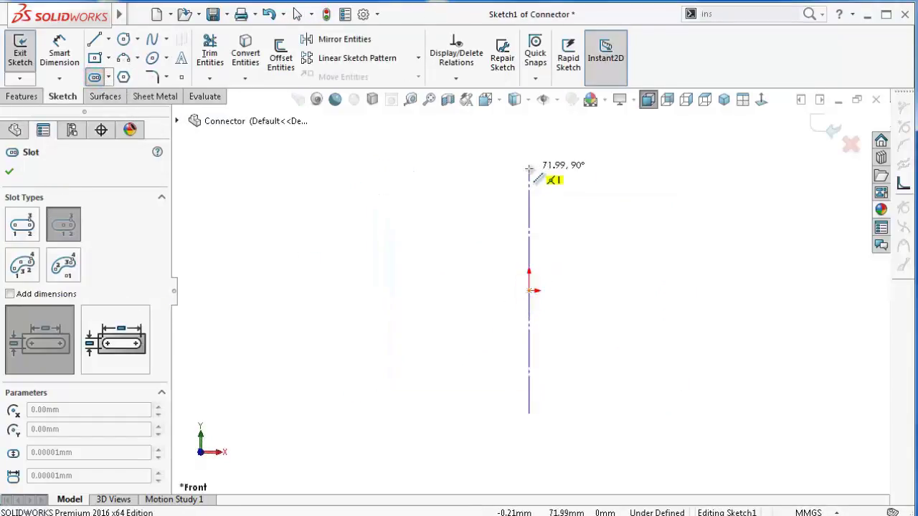
pyautogui.click(528, 168)
pyautogui.click(469, 167)
# Add a 143.97 length dimension to the slot, then undo it
pyautogui.moveTo(377, 331); pyautogui.dragTo(369, 205, button='right')
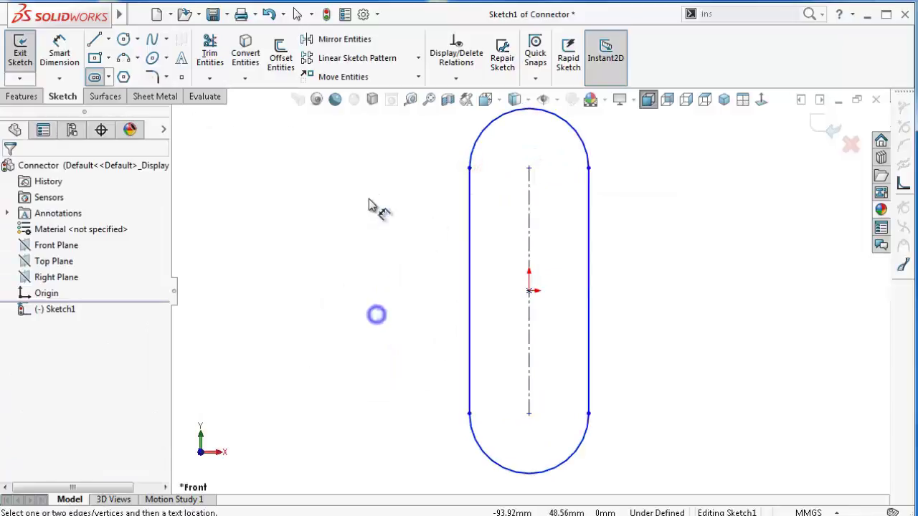
pyautogui.click(471, 231)
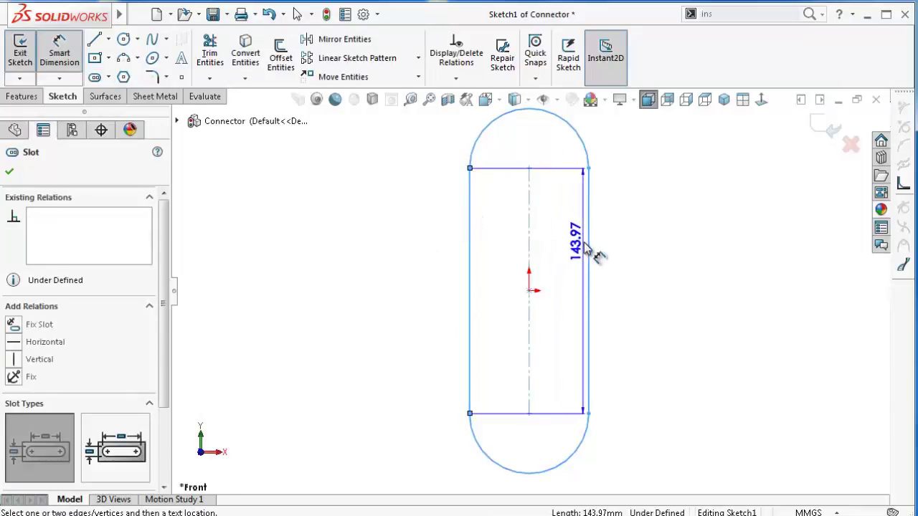
pyautogui.click(584, 240)
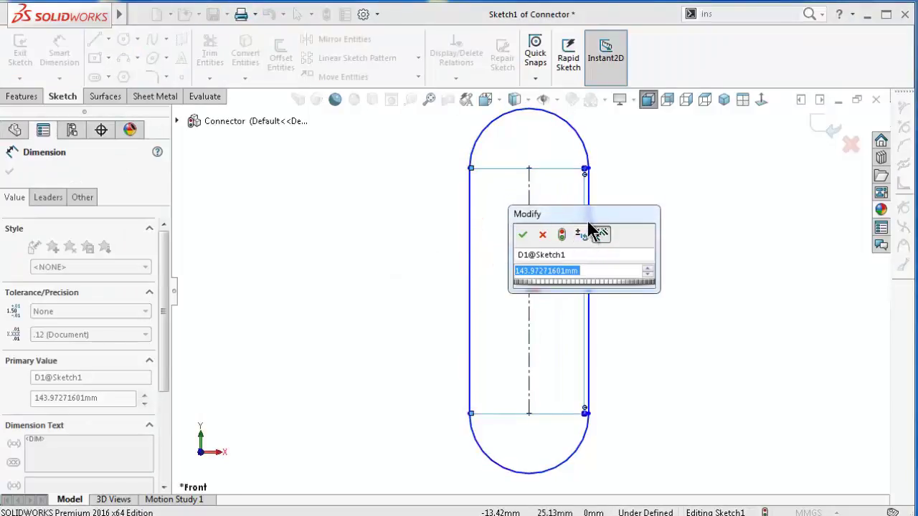
pyautogui.click(544, 236)
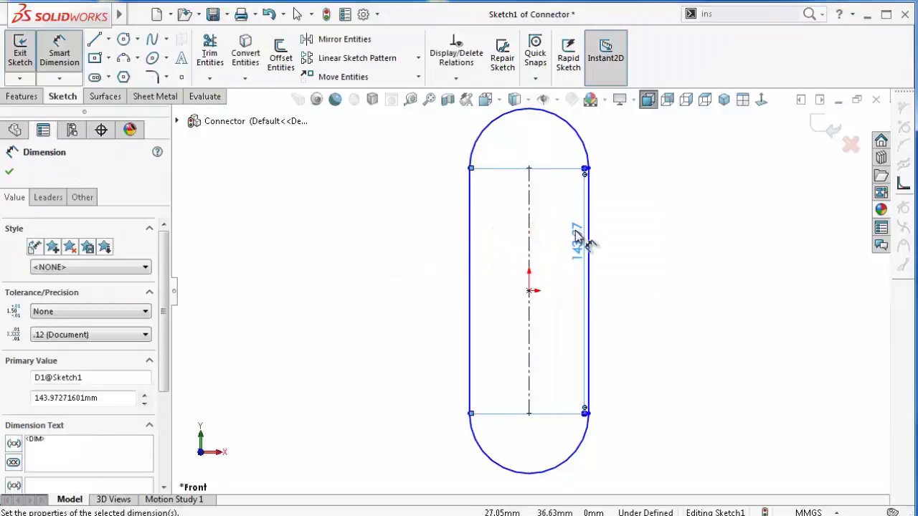
pyautogui.moveTo(574, 233)
pyautogui.mouseDown()
pyautogui.moveTo(434, 243)
pyautogui.moveTo(358, 237)
pyautogui.mouseUp()
pyautogui.hotkey('ctrl', 'z')
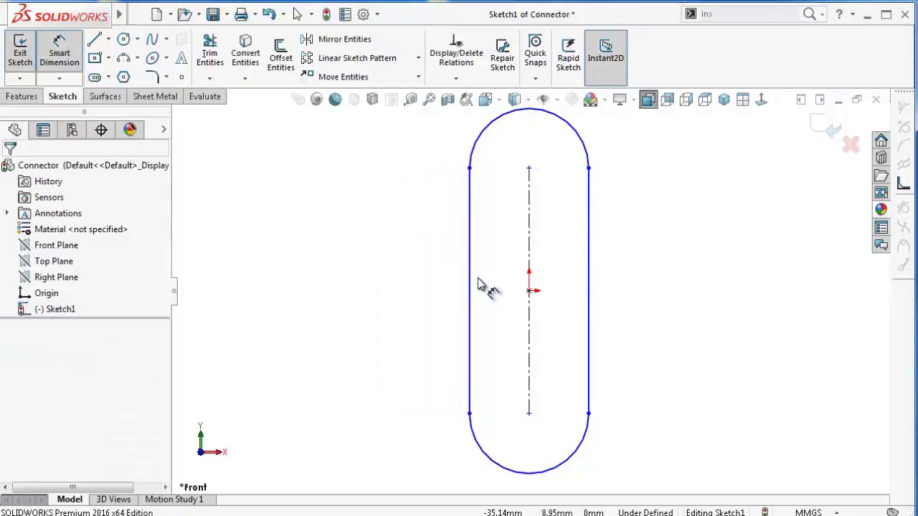
# Dimension the slot width to 14.5 mm and centre-to-centre length to 50.75 mm
pyautogui.click(471, 271)
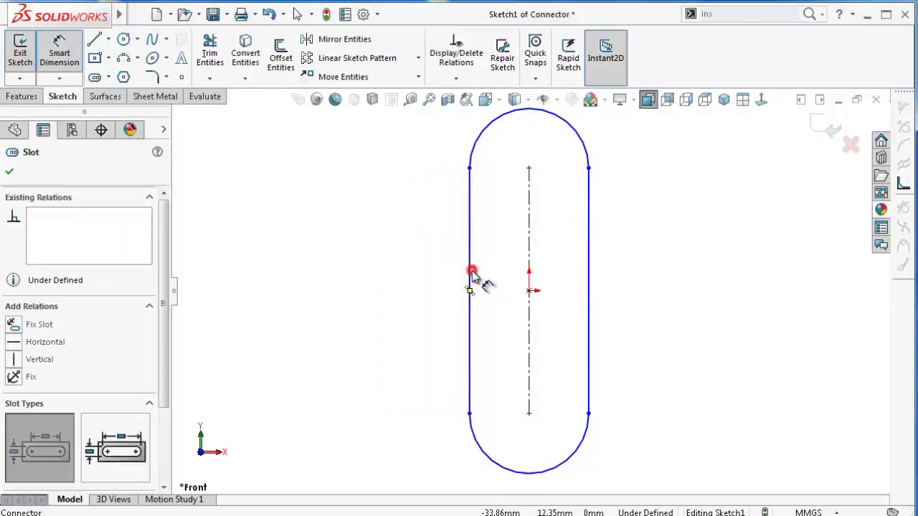
pyautogui.click(587, 268)
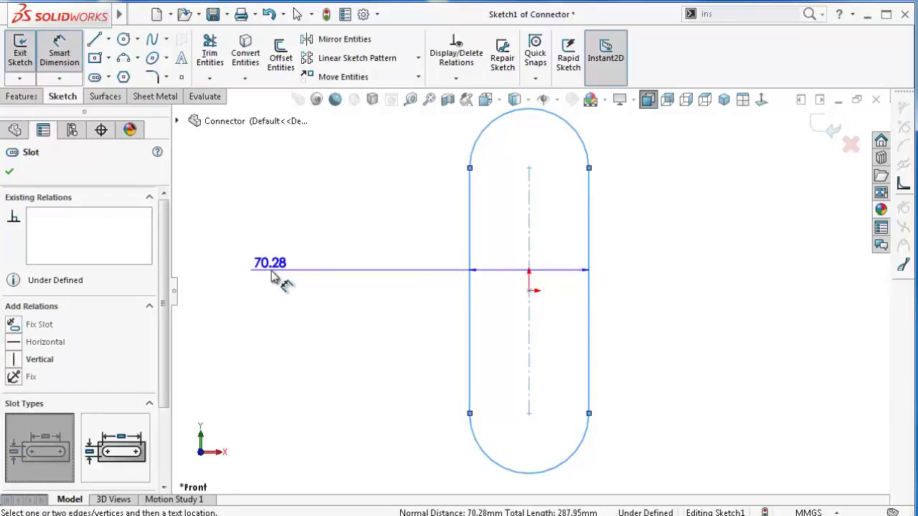
pyautogui.click(267, 274)
pyautogui.write('14.5')
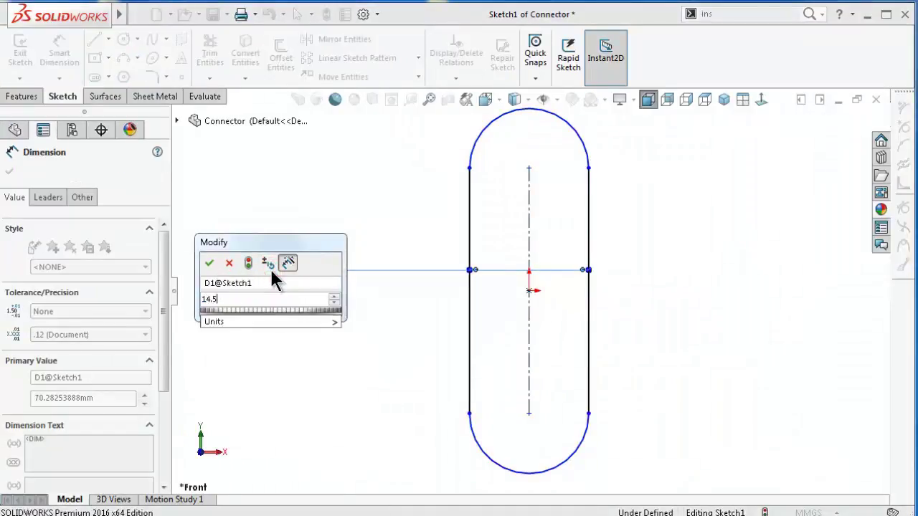
pyautogui.press('Return')
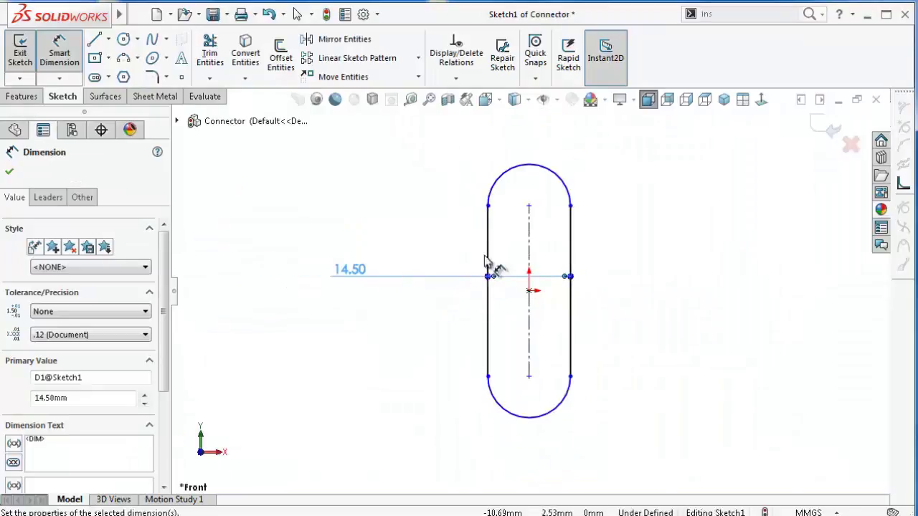
pyautogui.scroll(-2, 494, 263)
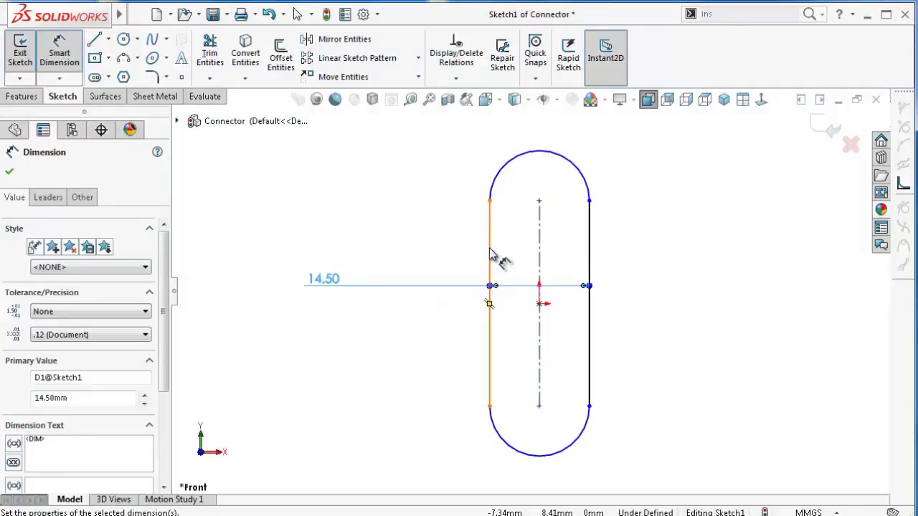
pyautogui.click(539, 208)
pyautogui.click(670, 264)
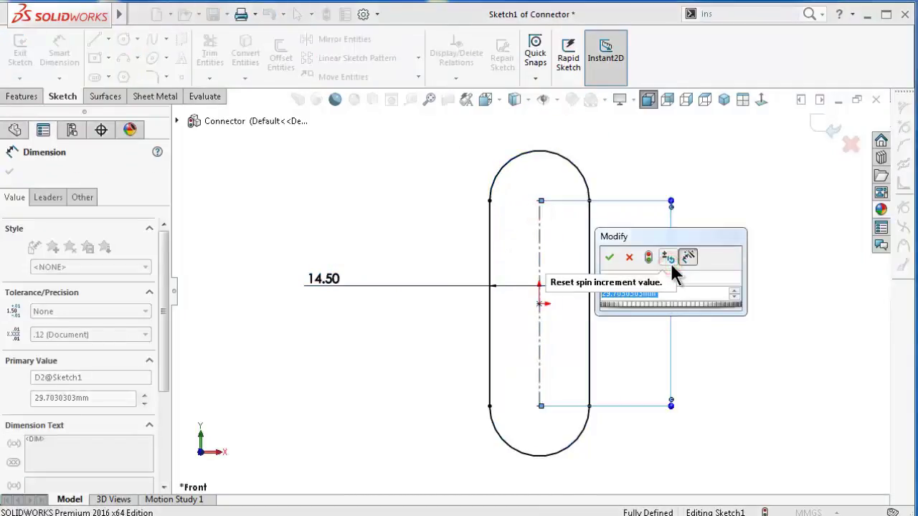
pyautogui.write('50.75')
pyautogui.press('Return')
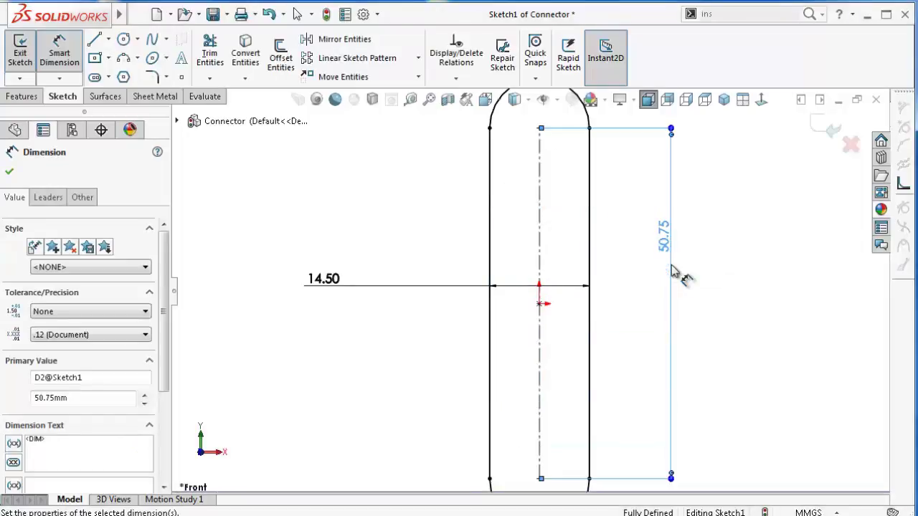
pyautogui.press('f')
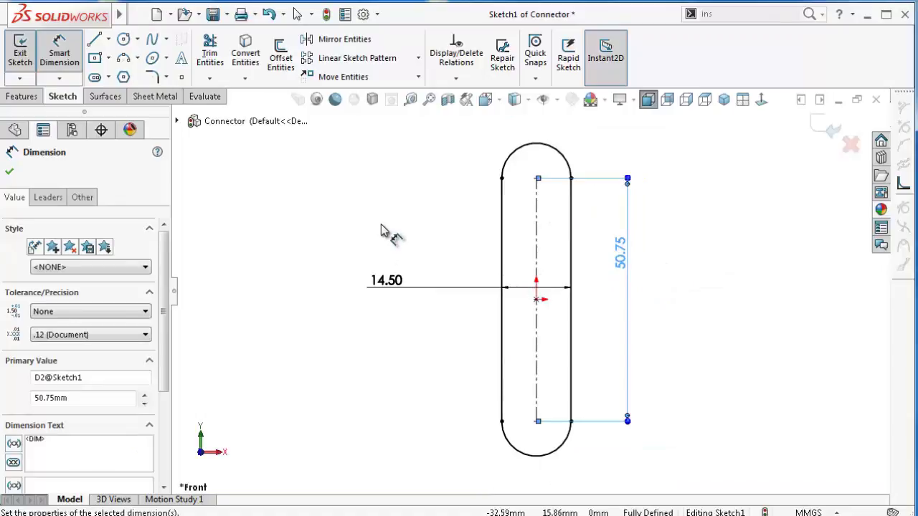
pyautogui.click(10, 171)
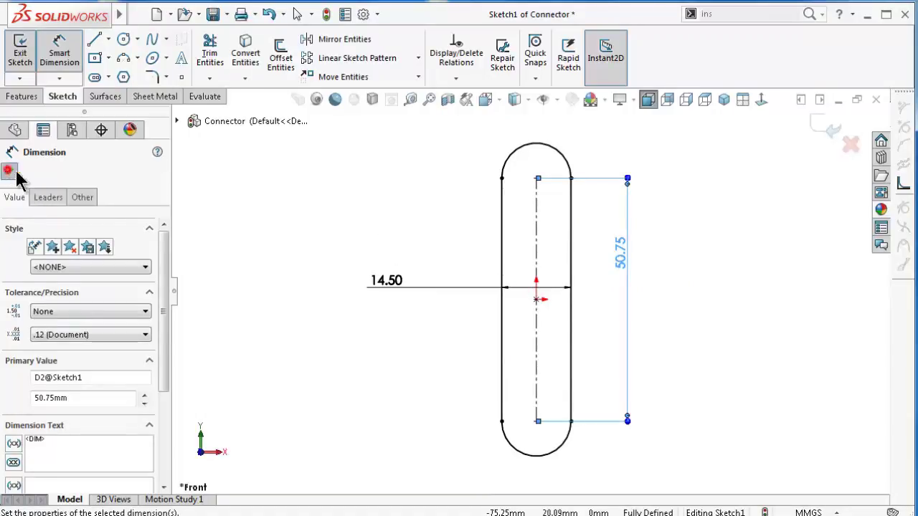
# Make the slot construction geometry and draw a three-point arc along its left side
pyautogui.click(501, 206)
pyautogui.click(555, 164)
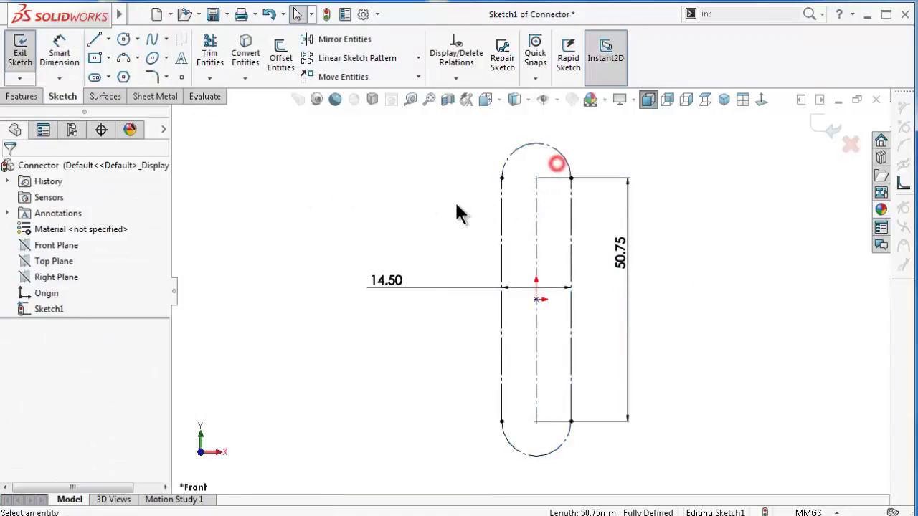
pyautogui.click(456, 204)
pyautogui.click(124, 58)
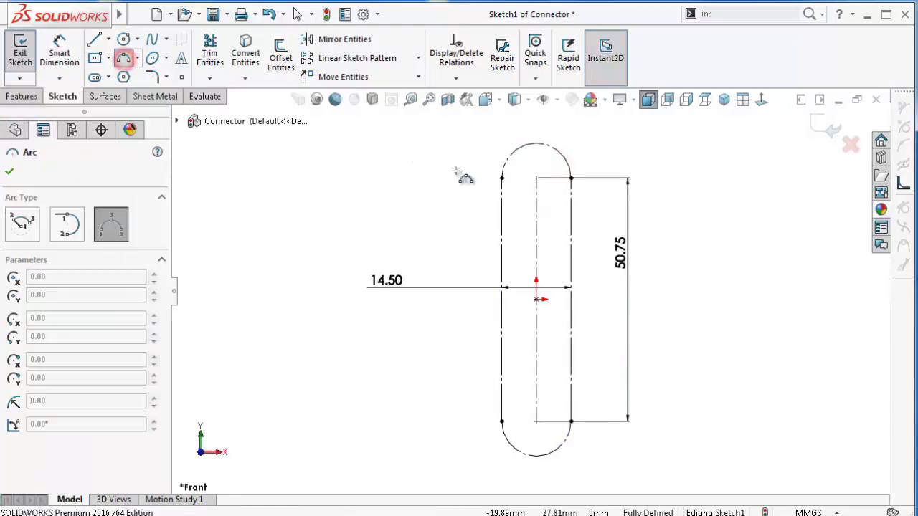
pyautogui.scroll(-2, 511, 180)
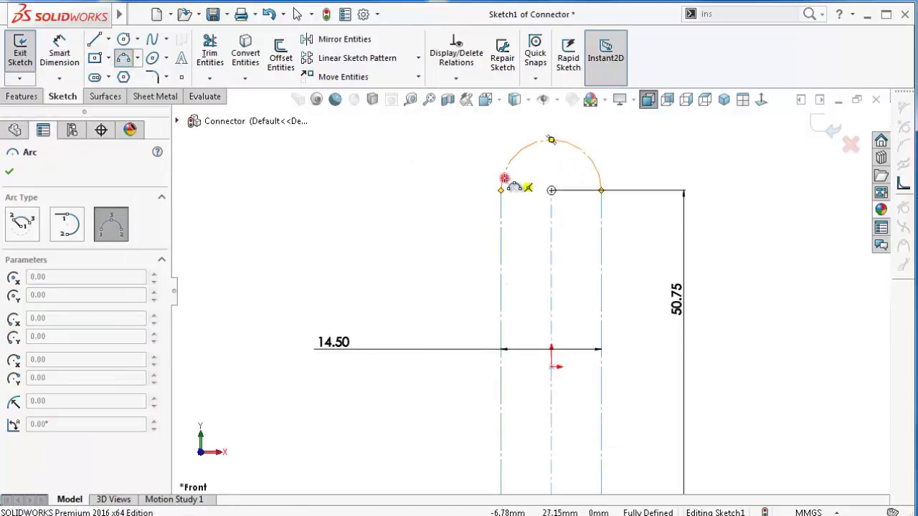
pyautogui.click(504, 179)
pyautogui.scroll(2, 504, 178)
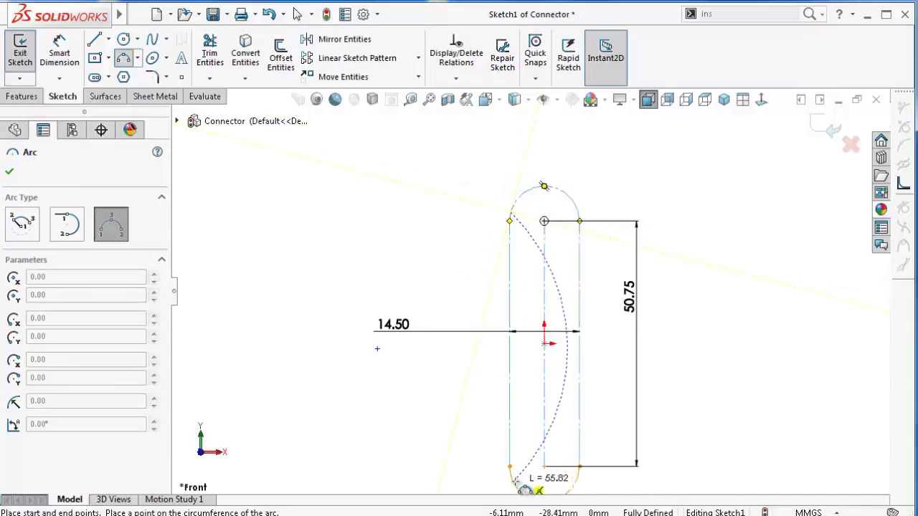
pyautogui.click(512, 482)
pyautogui.click(519, 425)
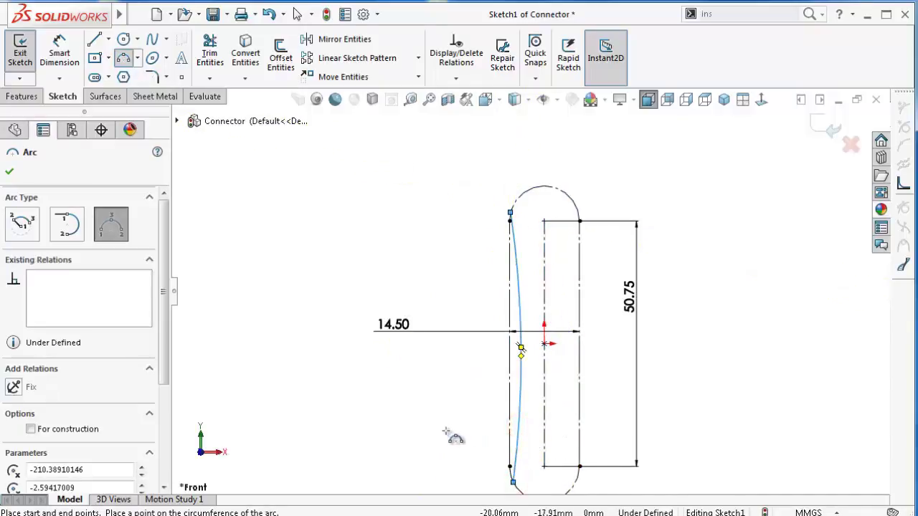
# Dimension the new arc to a 100 mm radius
pyautogui.moveTo(423, 433); pyautogui.dragTo(424, 406, button='right')
pyautogui.click(521, 385)
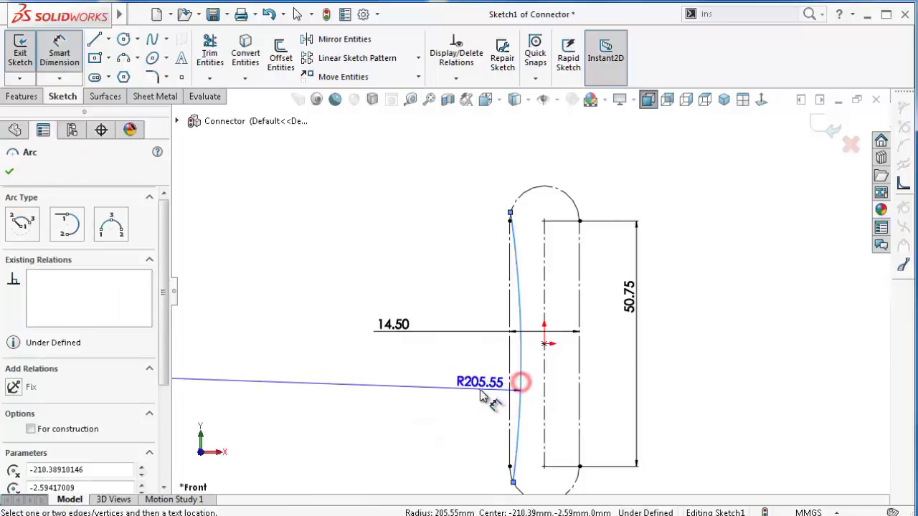
pyautogui.click(480, 392)
pyautogui.write('100')
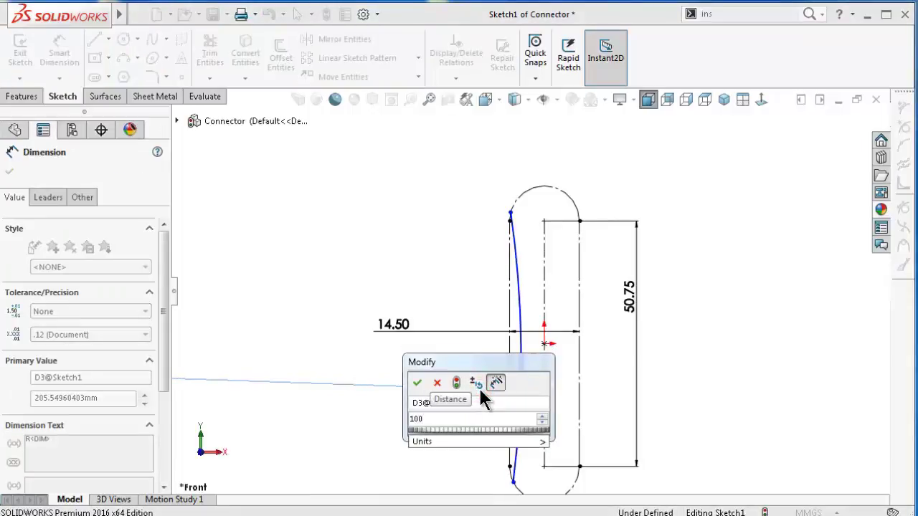
pyautogui.press('Return')
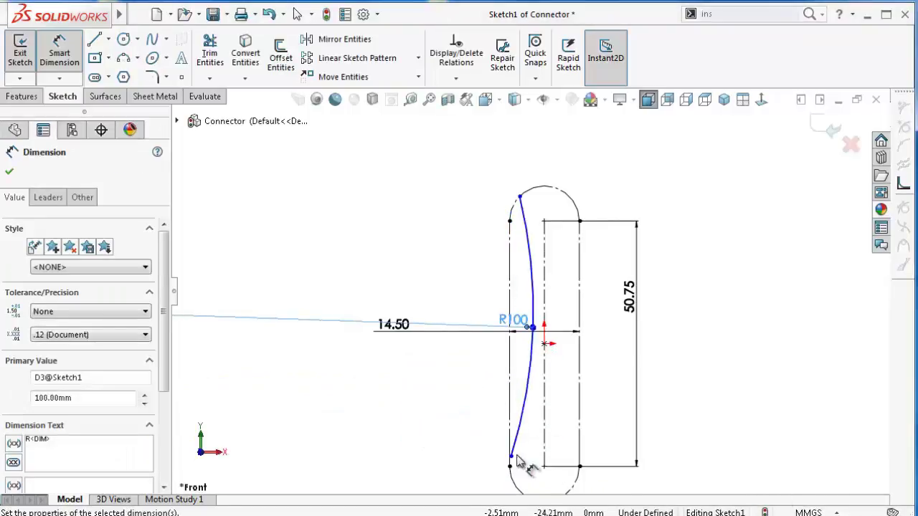
pyautogui.click(455, 447)
pyautogui.press('Escape')
pyautogui.scroll(-2, 520, 445)
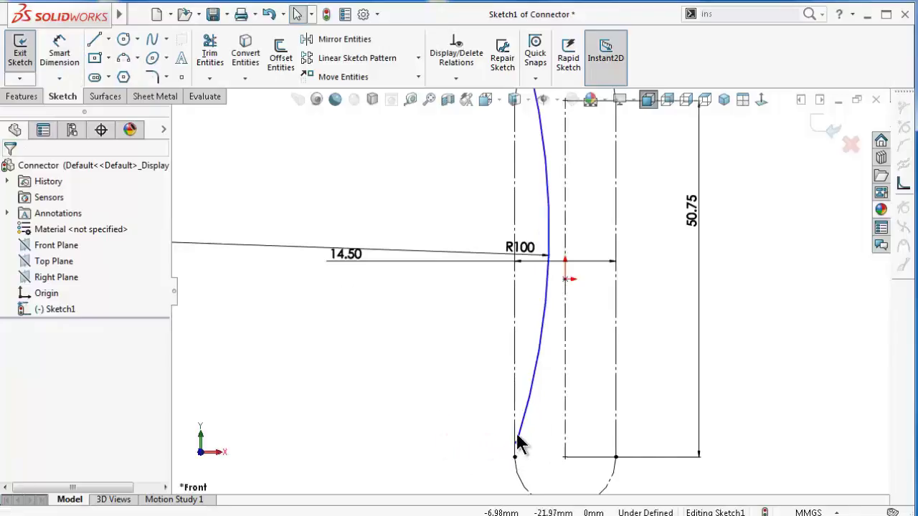
# Make the R100 arc tangent to both the bottom and top slot end arcs
pyautogui.click(521, 436)
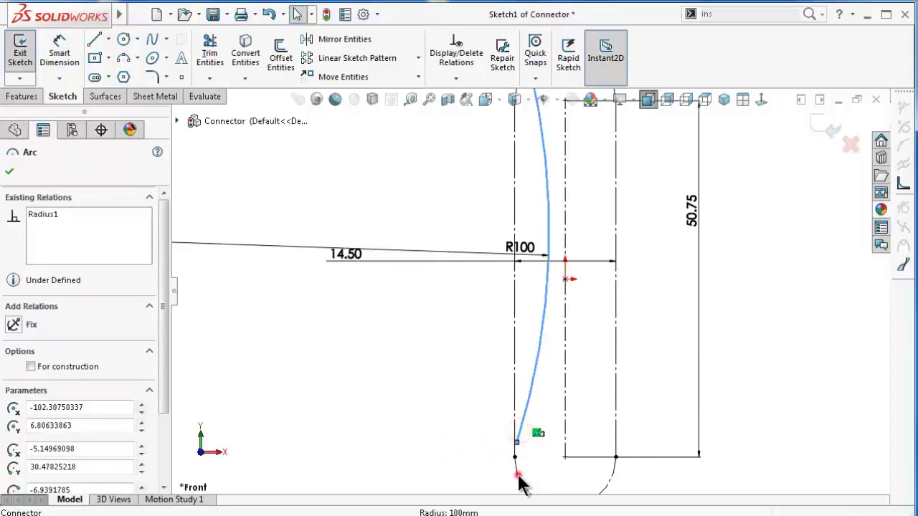
pyautogui.keyDown('ctrl'); pyautogui.click(518, 475); pyautogui.keyUp('ctrl')
pyautogui.click(592, 414)
pyautogui.click(448, 419)
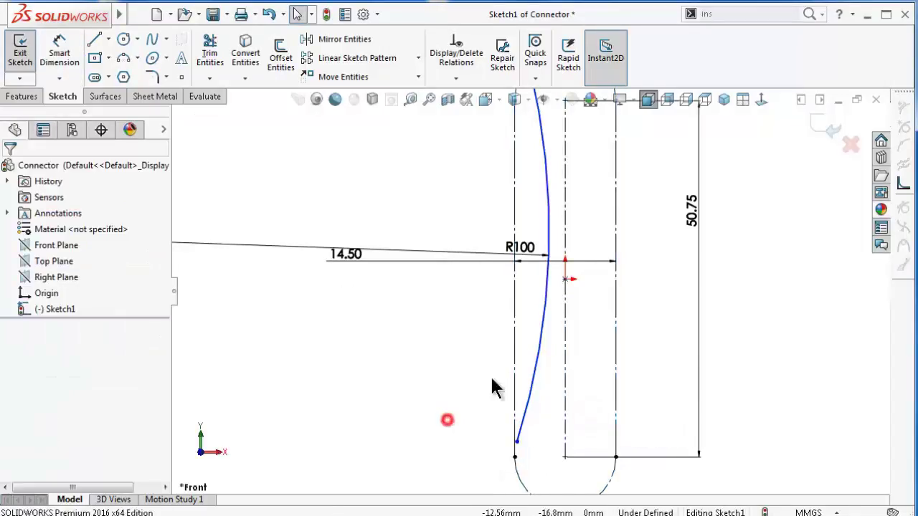
pyautogui.scroll(2, 510, 301)
pyautogui.scroll(-2, 530, 216)
pyautogui.click(549, 191)
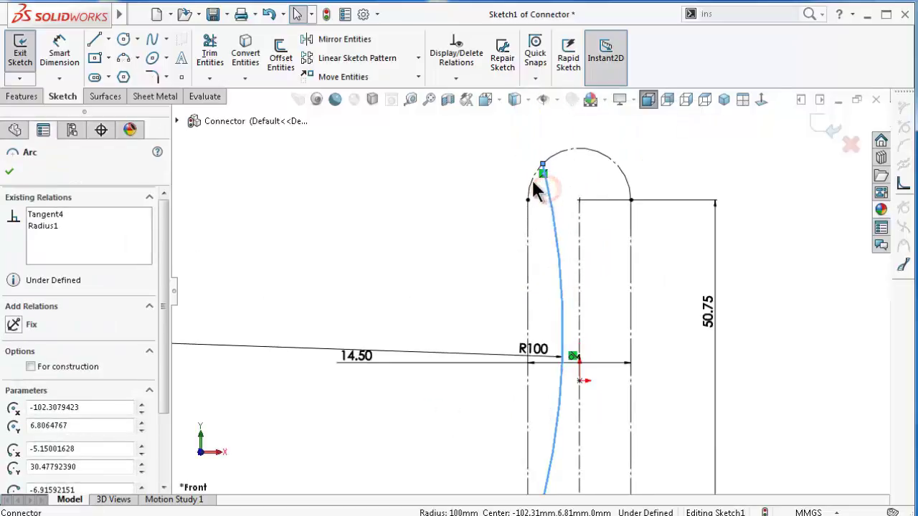
pyautogui.keyDown('ctrl'); pyautogui.click(529, 178); pyautogui.keyUp('ctrl')
pyautogui.click(587, 137)
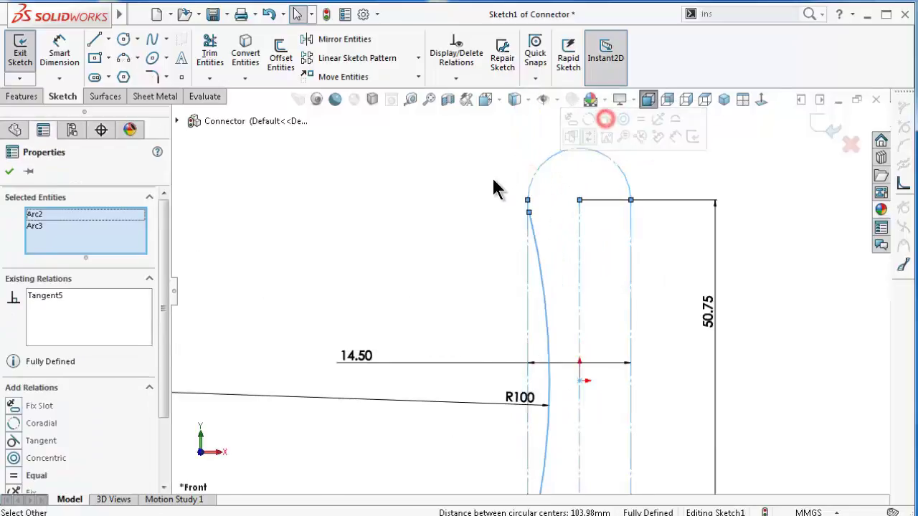
pyautogui.click(490, 182)
pyautogui.scroll(2, 506, 226)
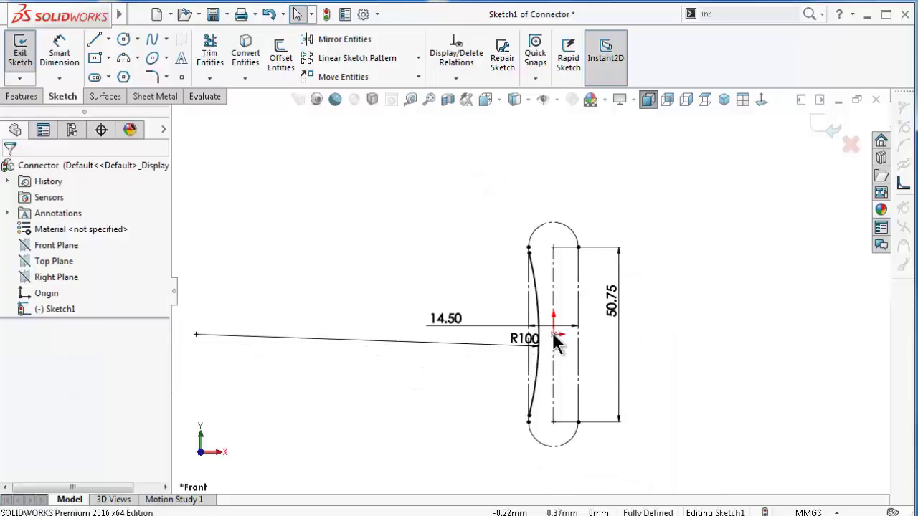
pyautogui.scroll(-1, 545, 316)
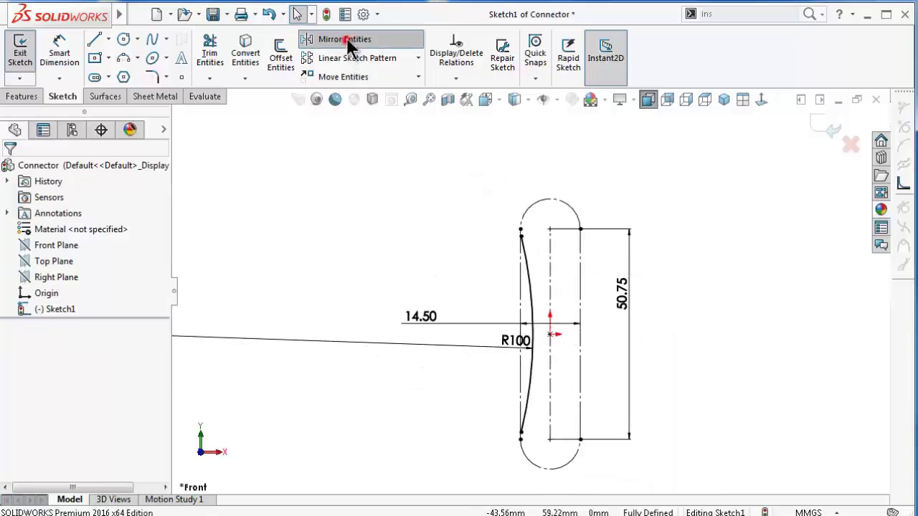
# Begin mirroring the R100 arc with Mirror Entities
pyautogui.click(344, 39)
pyautogui.click(531, 276)
pyautogui.rightClick(530, 276)
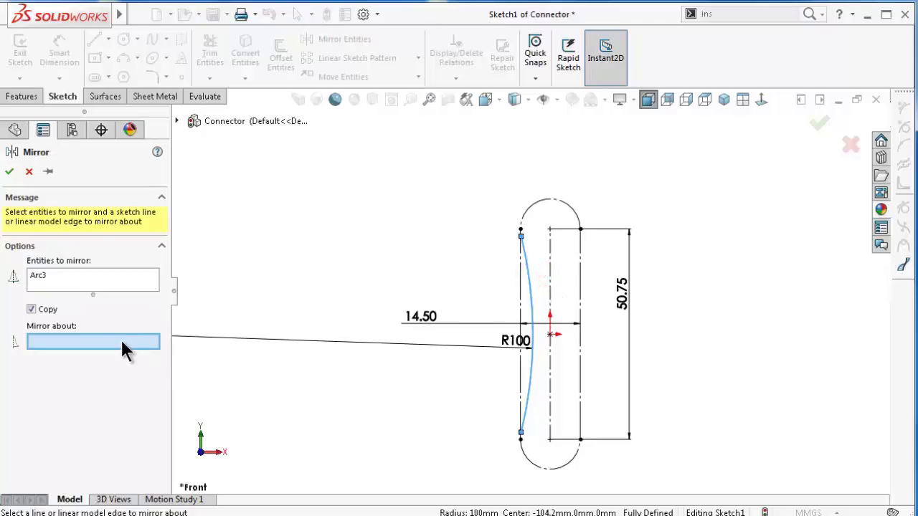
# Try mirroring the R100 arc about the slot's centreline, then cancel the mirror
pyautogui.scroll(-2, 437, 284)
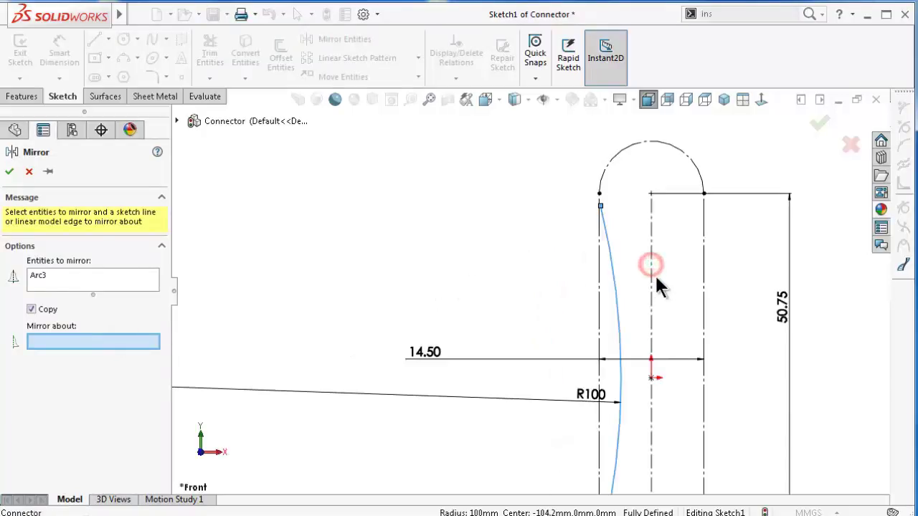
pyautogui.click(29, 173)
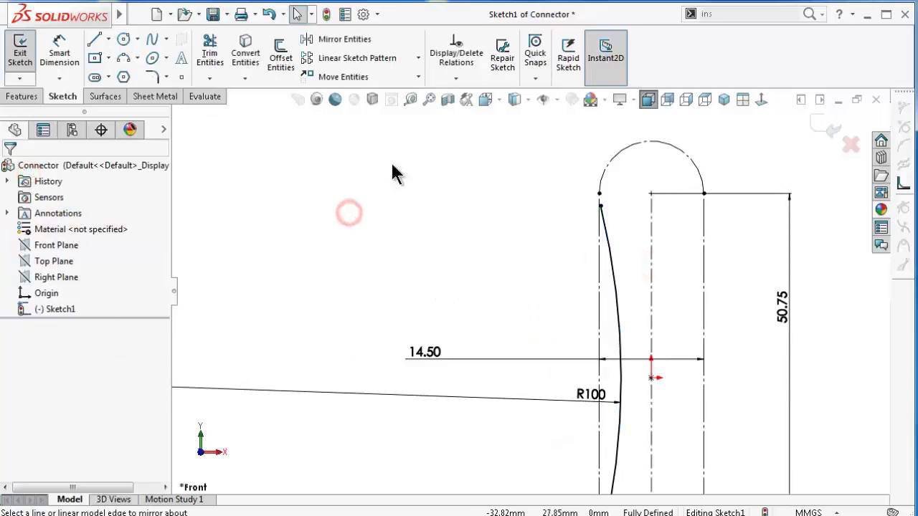
pyautogui.click(650, 238)
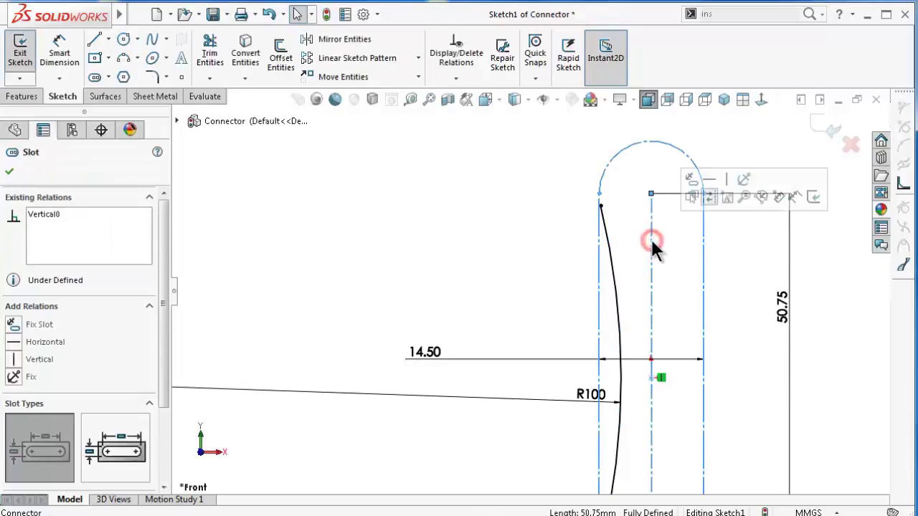
pyautogui.click(516, 244)
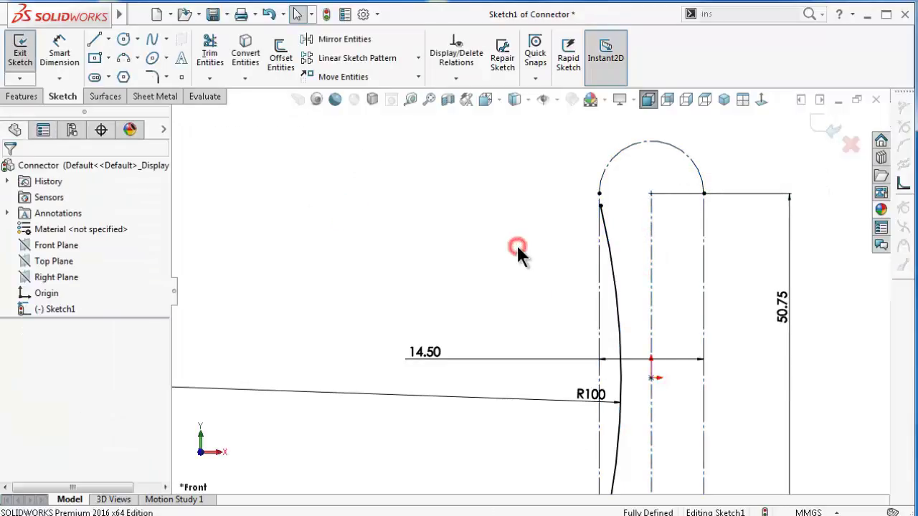
pyautogui.click(343, 39)
pyautogui.click(613, 278)
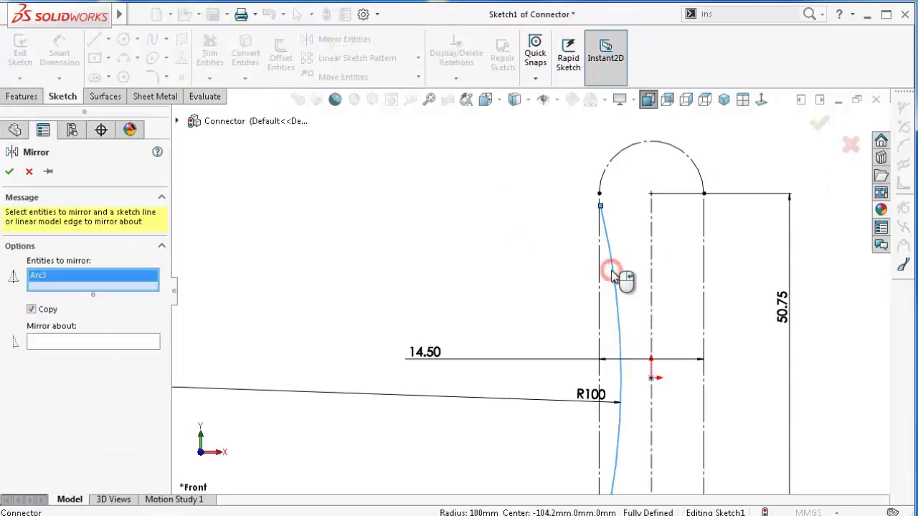
pyautogui.rightClick(611, 274)
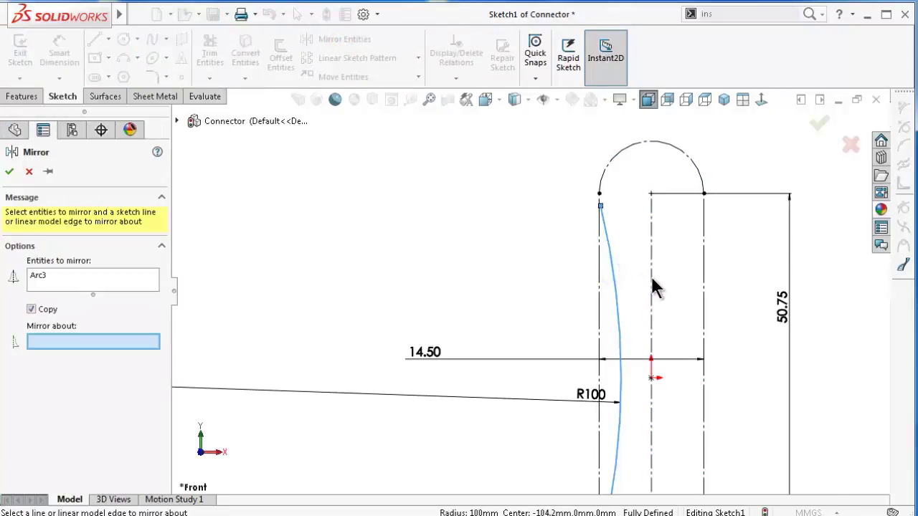
pyautogui.click(651, 278)
pyautogui.click(29, 170)
# Draw a vertical centerline from the slot's top centre point to the top of the arc
pyautogui.click(108, 40)
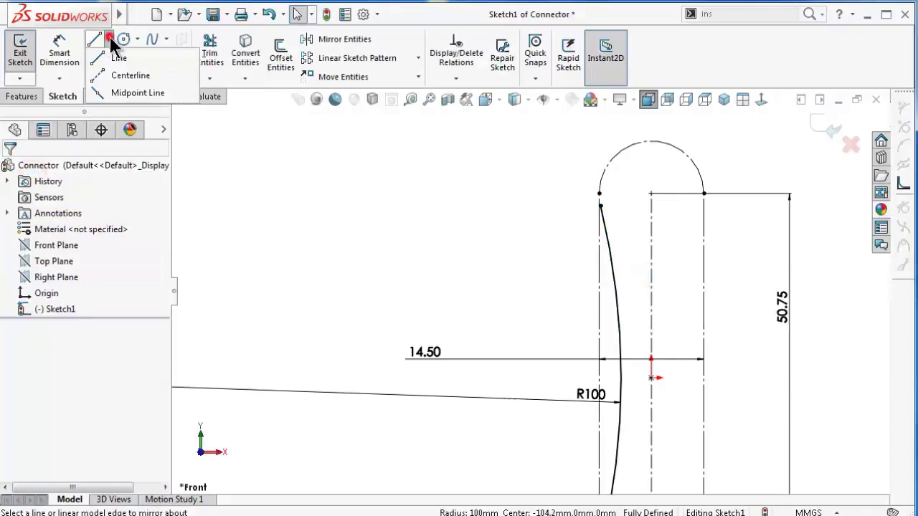
pyautogui.click(119, 75)
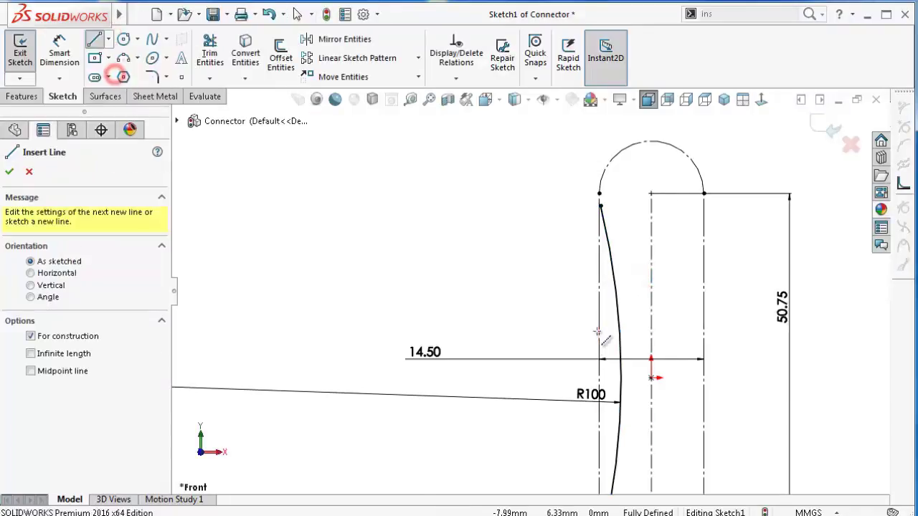
pyautogui.click(650, 193)
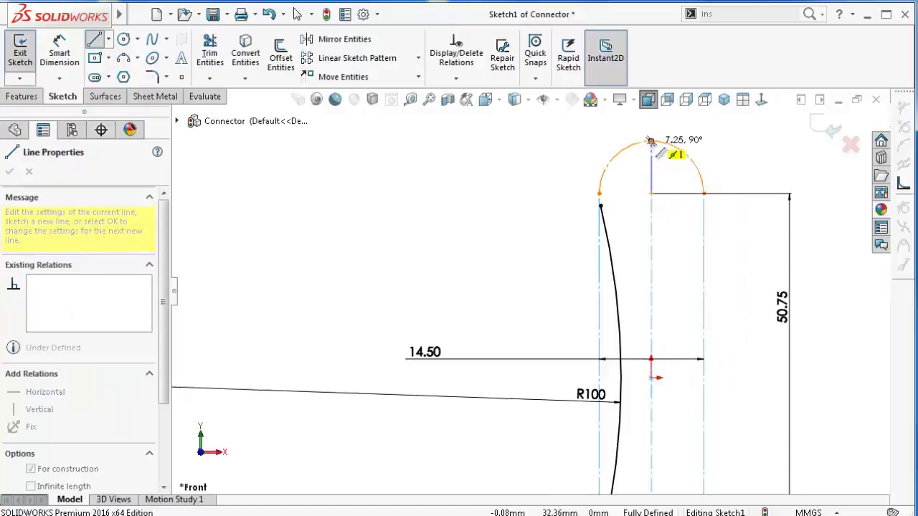
pyautogui.click(650, 142)
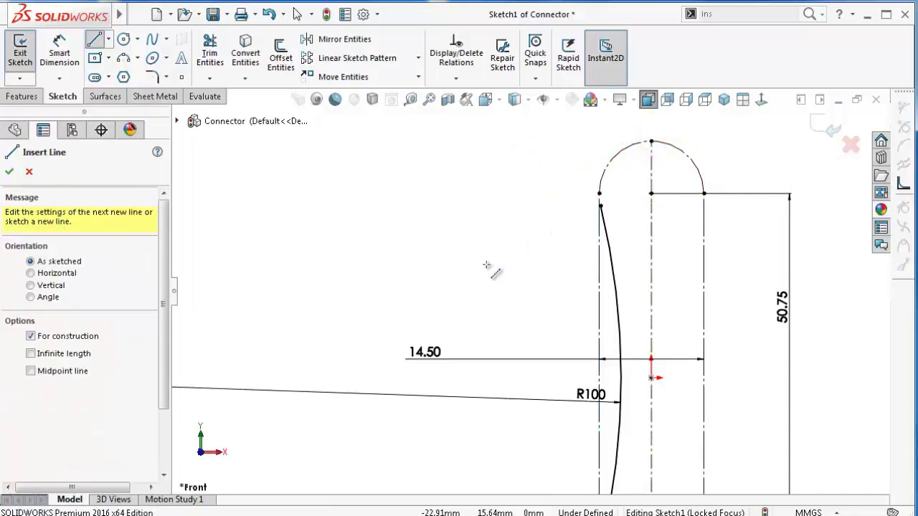
# Mirror the R100 arc across the new centerline
pyautogui.click(355, 39)
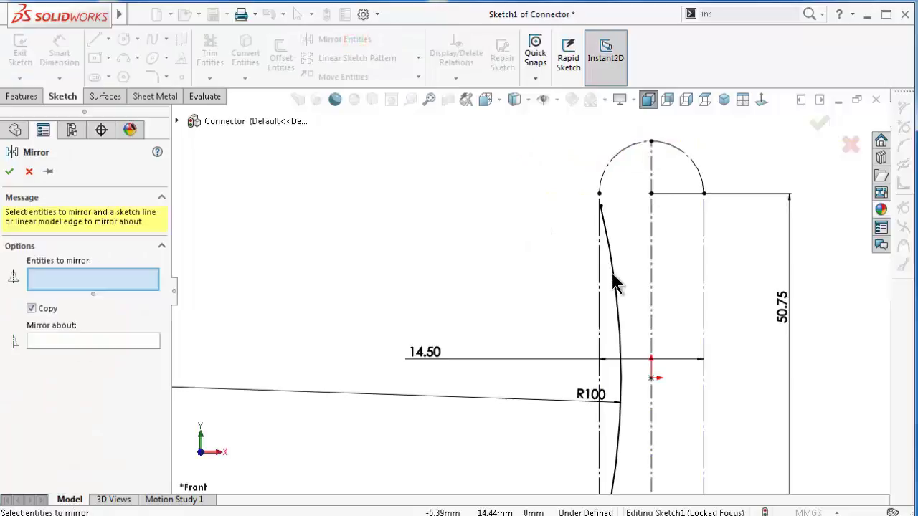
pyautogui.click(612, 274)
pyautogui.click(651, 168)
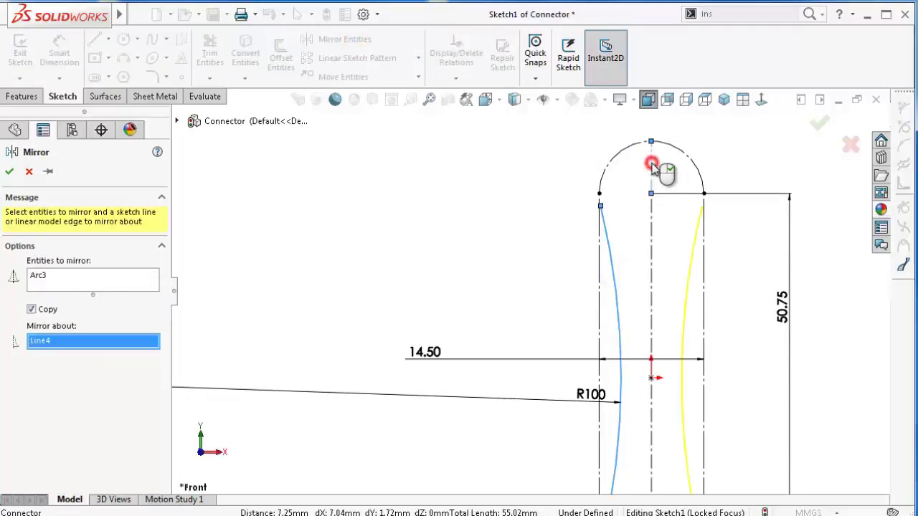
pyautogui.rightClick(651, 165)
pyautogui.scroll(2, 529, 288)
pyautogui.scroll(-2, 648, 403)
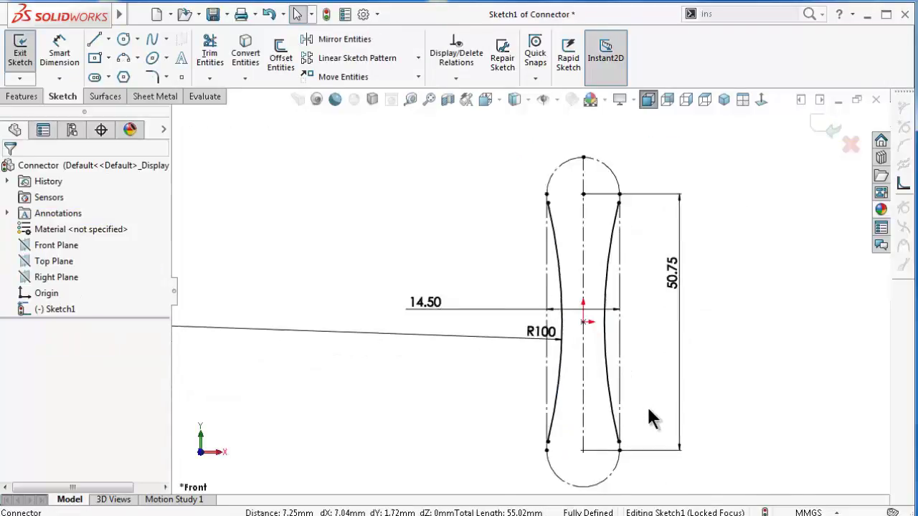
# Round off the bottom end with a three-point arc joining the side arcs' lower ends
pyautogui.click(122, 58)
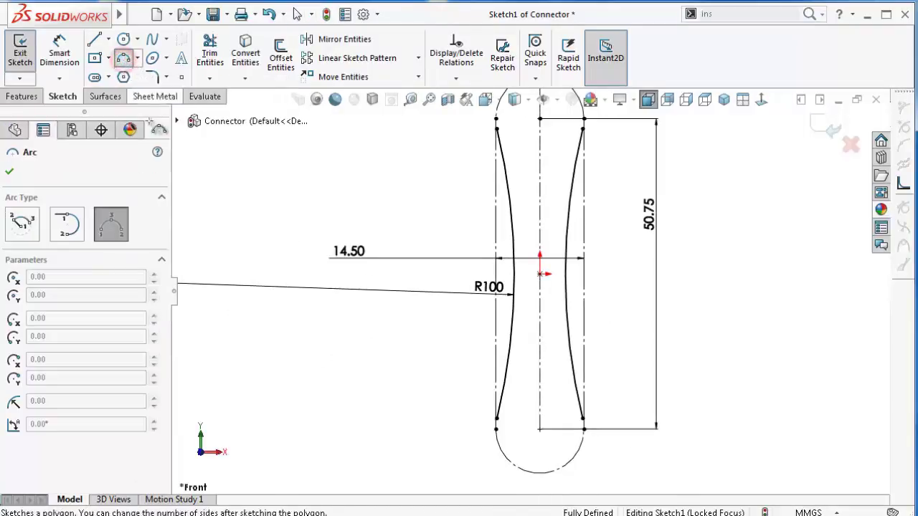
pyautogui.scroll(-3, 531, 430)
pyautogui.scroll(-3, 513, 380)
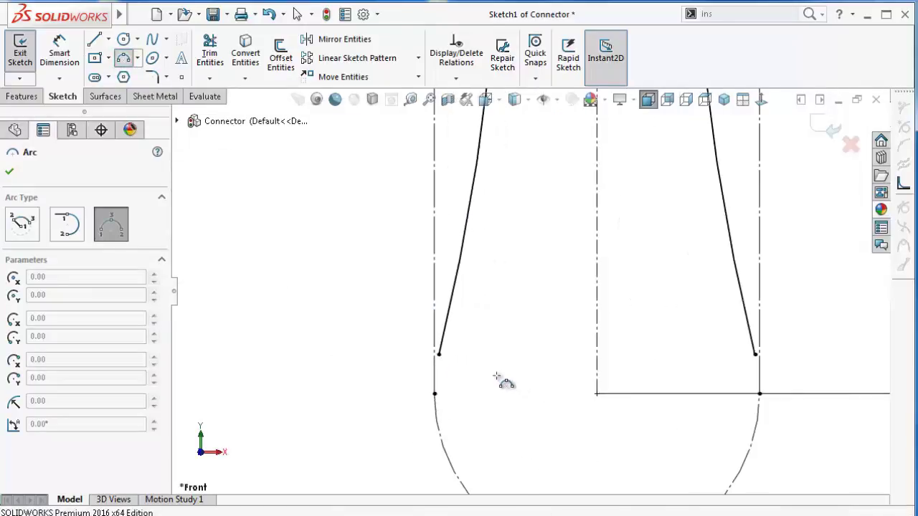
pyautogui.click(439, 354)
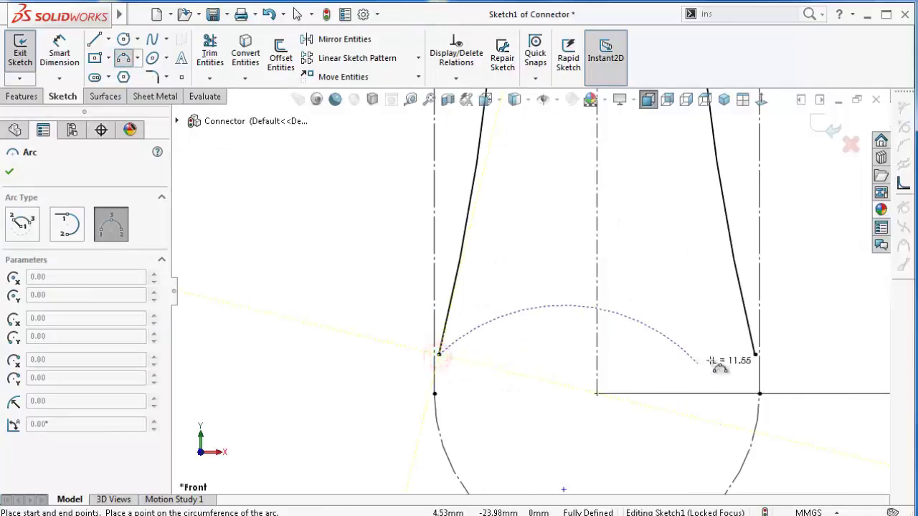
pyautogui.click(755, 353)
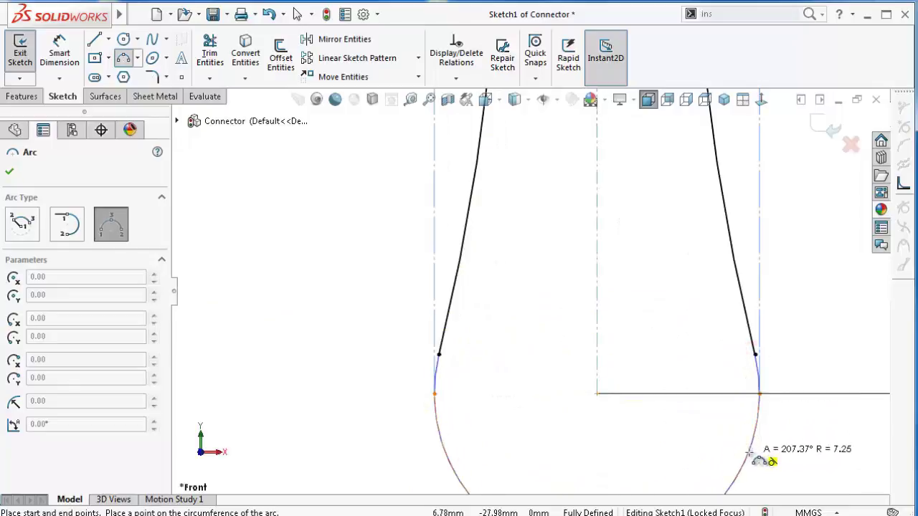
pyautogui.click(753, 455)
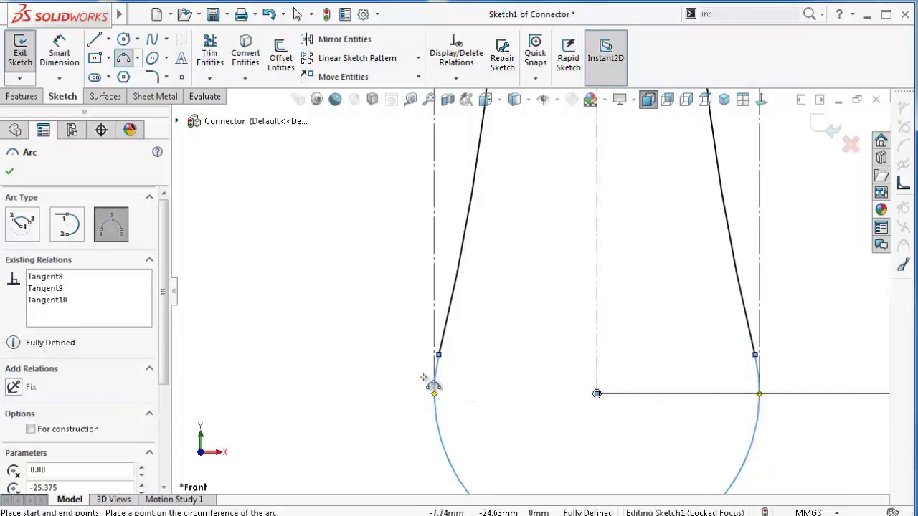
pyautogui.press('Escape')
pyautogui.scroll(2, 402, 373)
pyautogui.click(373, 354)
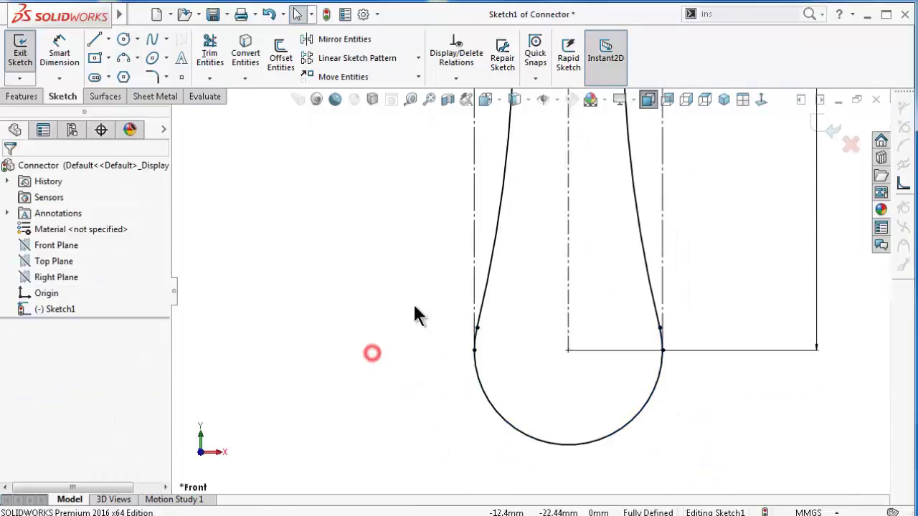
# Round off the top end with a three-point arc joining the upper ends, then fit the view
pyautogui.scroll(3, 438, 294)
pyautogui.scroll(3, 495, 279)
pyautogui.scroll(-4, 477, 179)
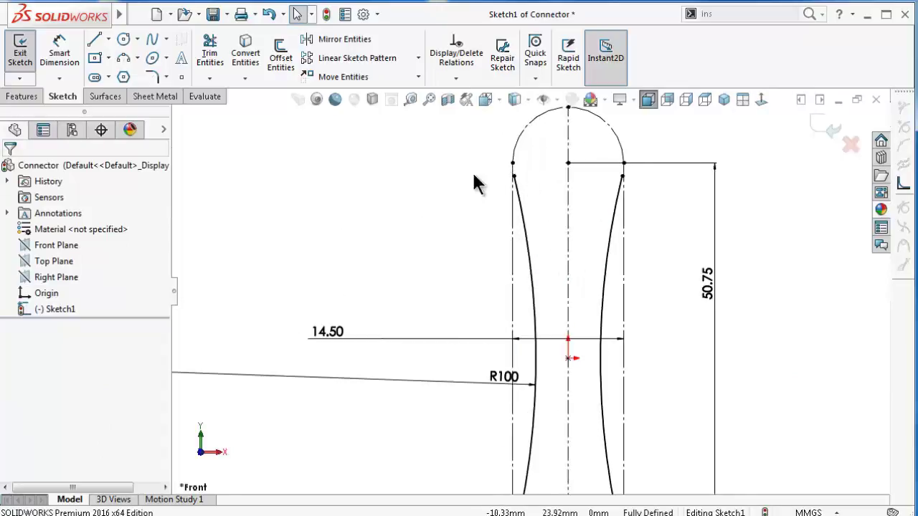
pyautogui.click(125, 60)
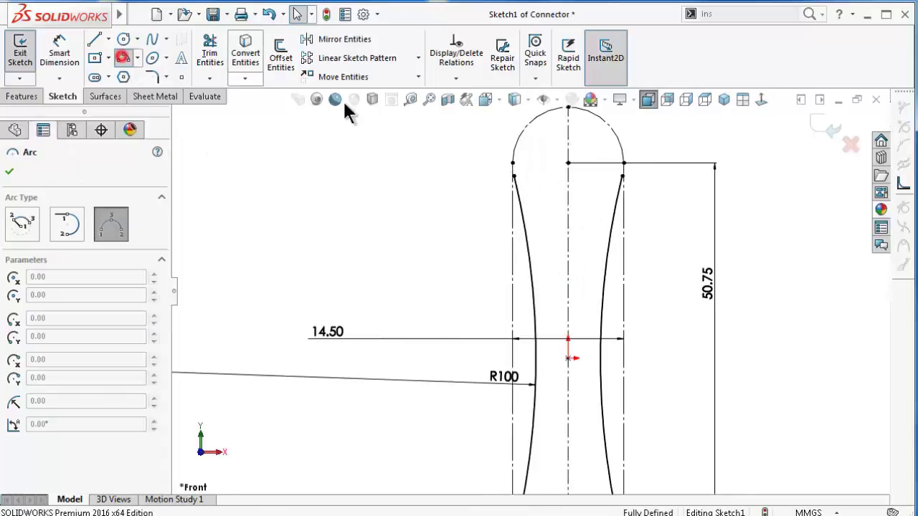
pyautogui.click(514, 177)
pyautogui.click(623, 174)
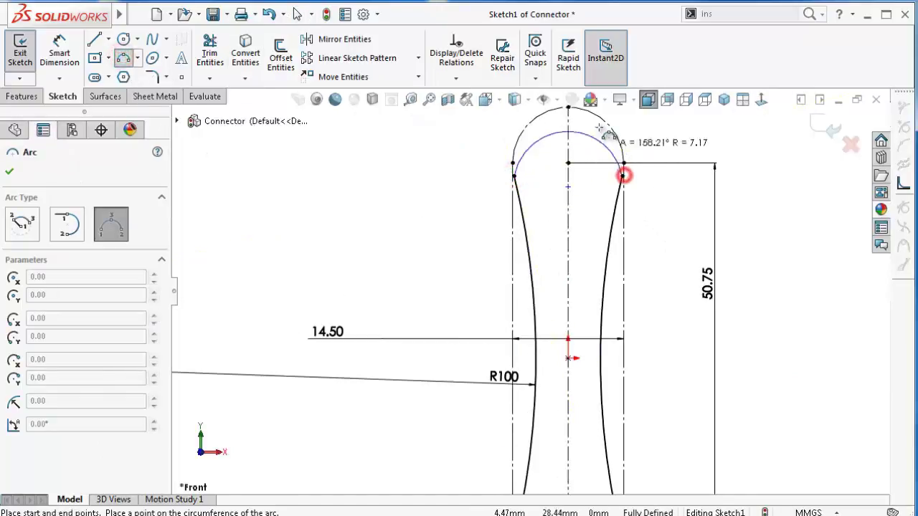
pyautogui.click(600, 122)
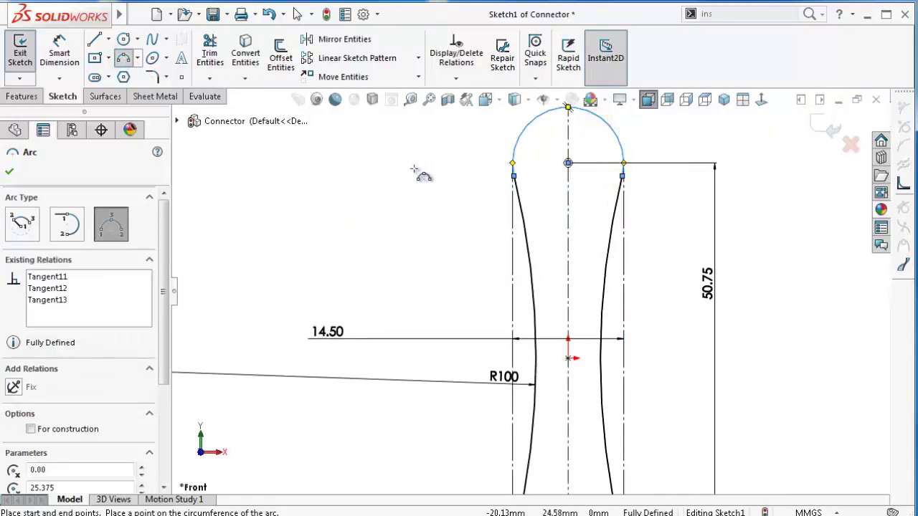
pyautogui.press('Escape')
pyautogui.press('f')
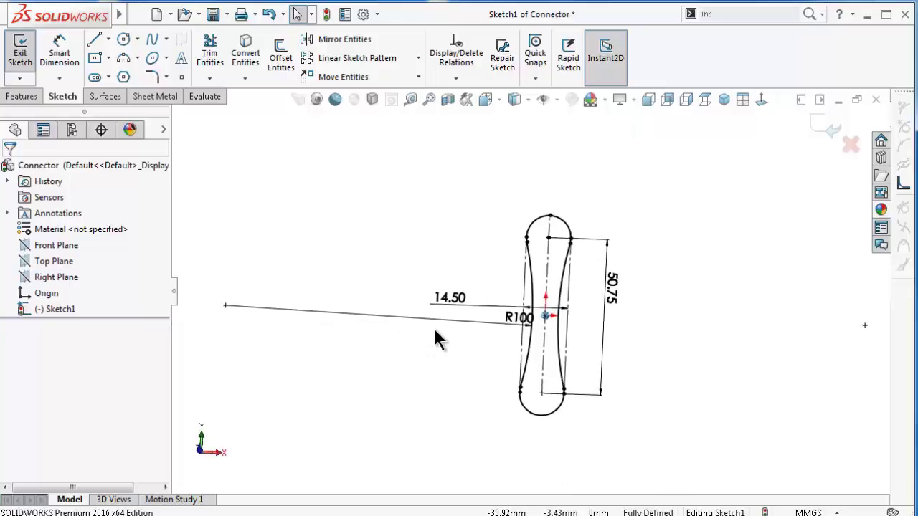
# Extrude the closed outline downward 3 mm as Boss-Extrude1
pyautogui.press('Right')
pyautogui.press('Right')
pyautogui.press('Right')
pyautogui.press('Right')
pyautogui.press('Right')
pyautogui.press('Right')
pyautogui.press('Right')
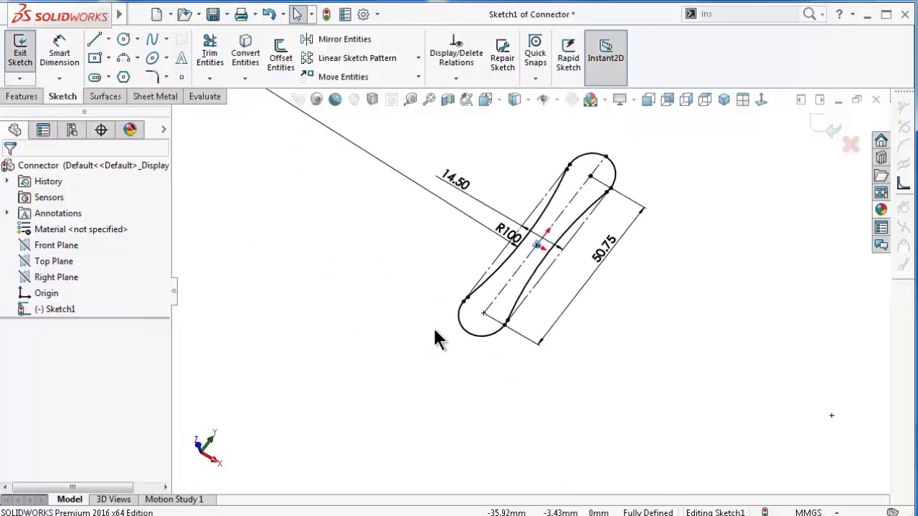
pyautogui.press('Right')
pyautogui.press('Right')
pyautogui.press('Right')
pyautogui.press('Right')
pyautogui.press('Right')
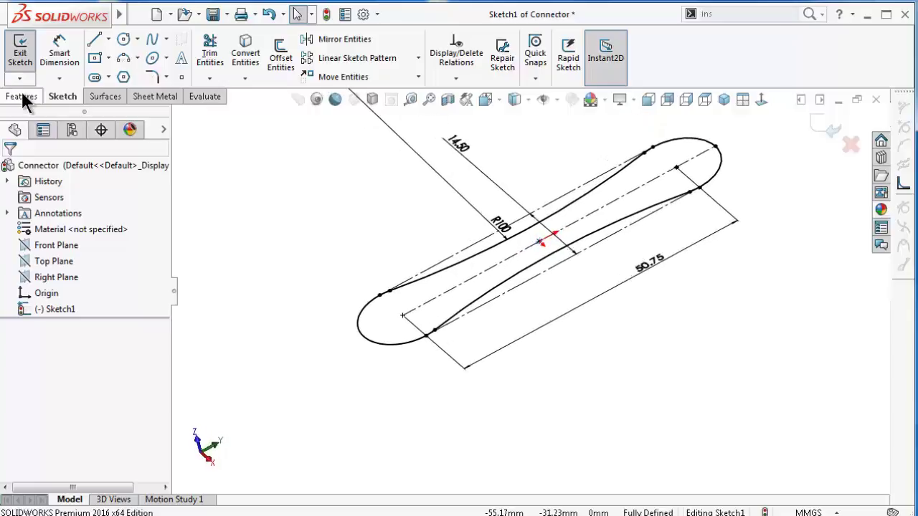
pyautogui.click(21, 96)
pyautogui.click(26, 63)
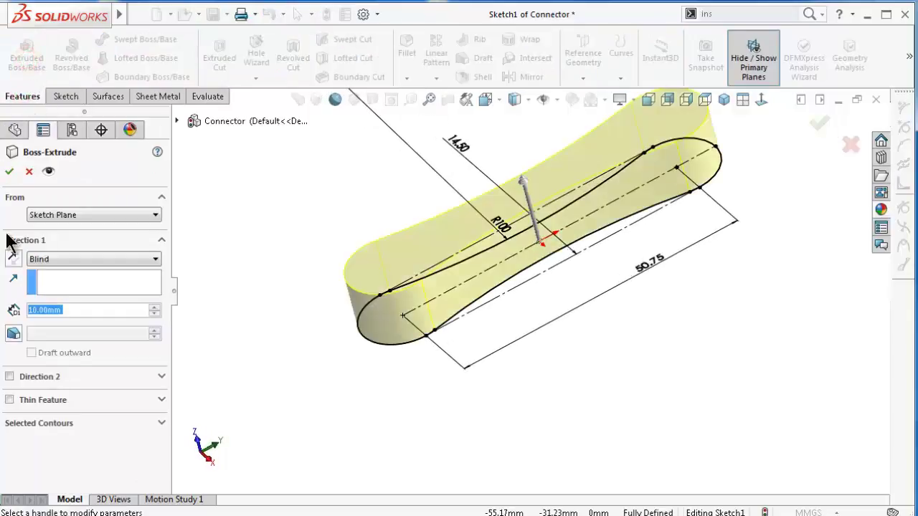
pyautogui.click(14, 259)
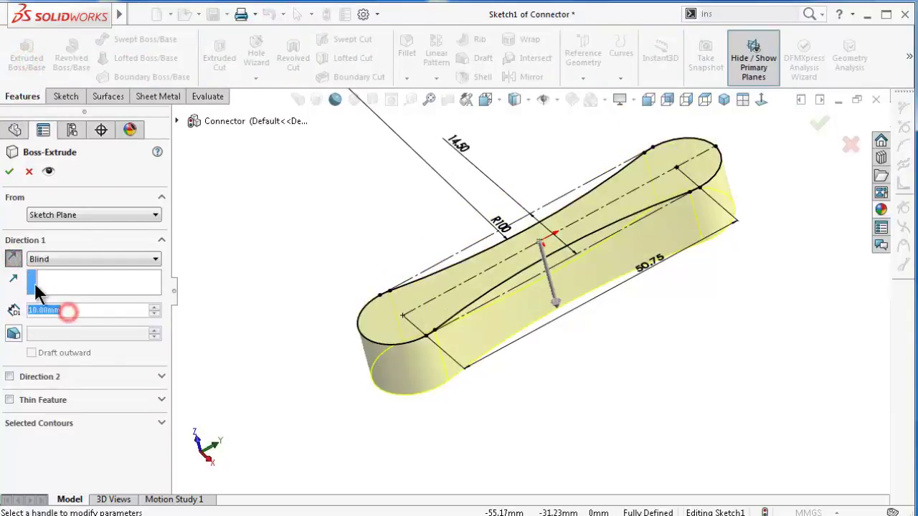
pyautogui.write('3')
pyautogui.press('Return')
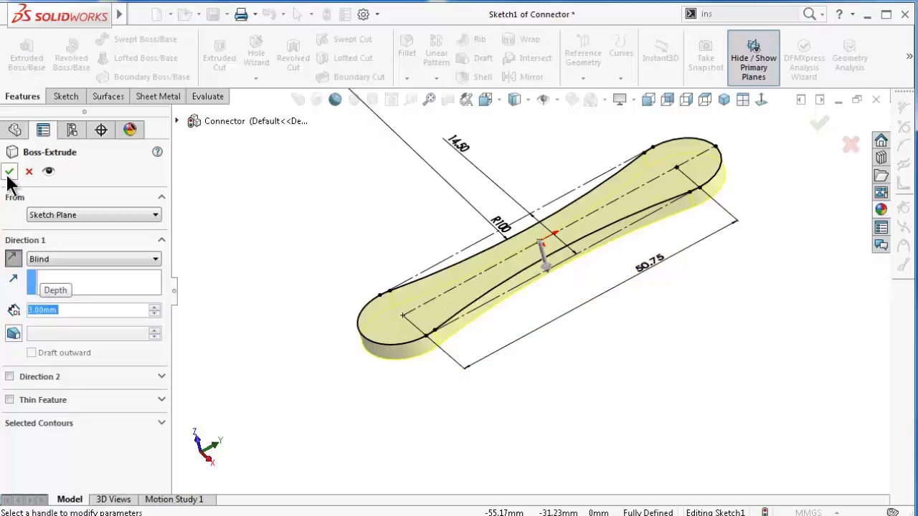
pyautogui.click(9, 172)
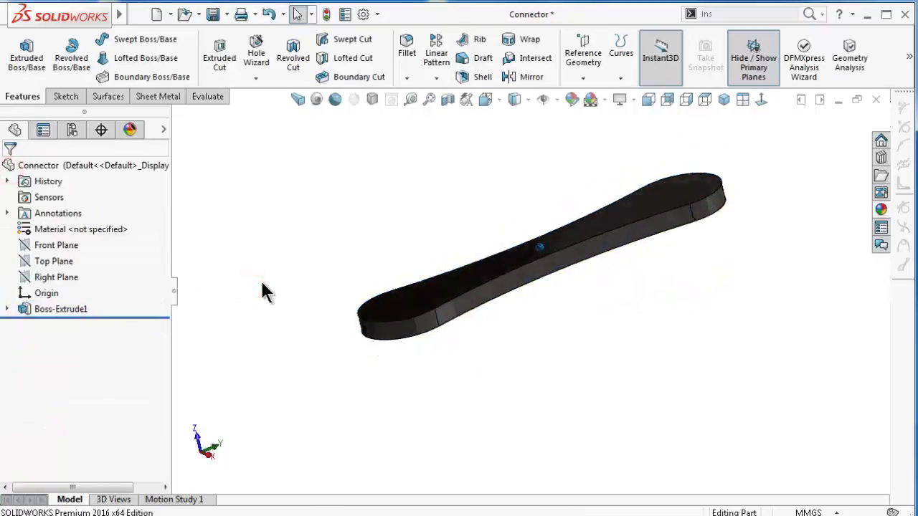
pyautogui.hotkey('ctrl', '7')
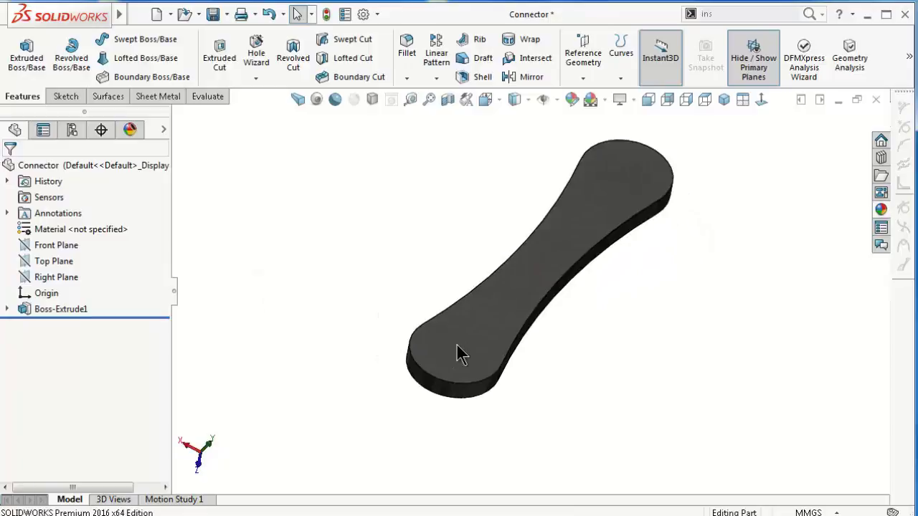
# Chamfer the edges of the arm's top face at 1.5 mm × 45°
pyautogui.click(406, 78)
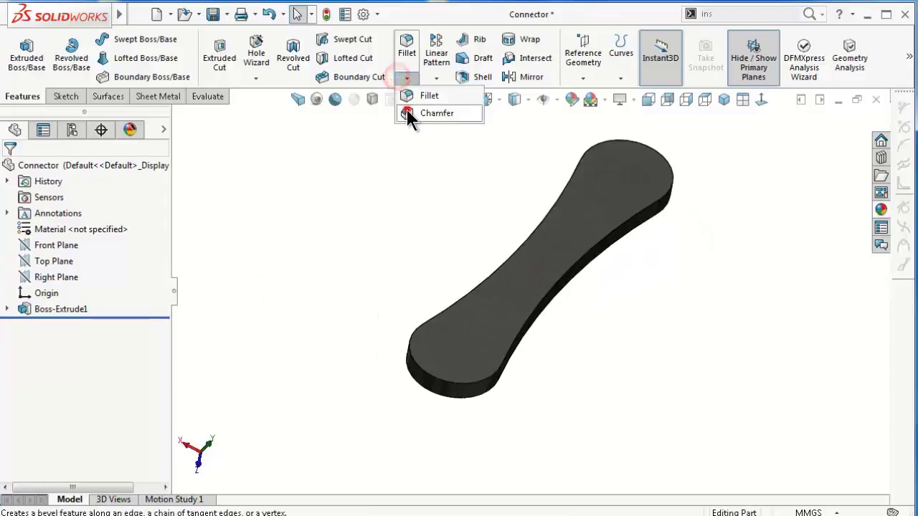
pyautogui.click(407, 110)
pyautogui.write('1')
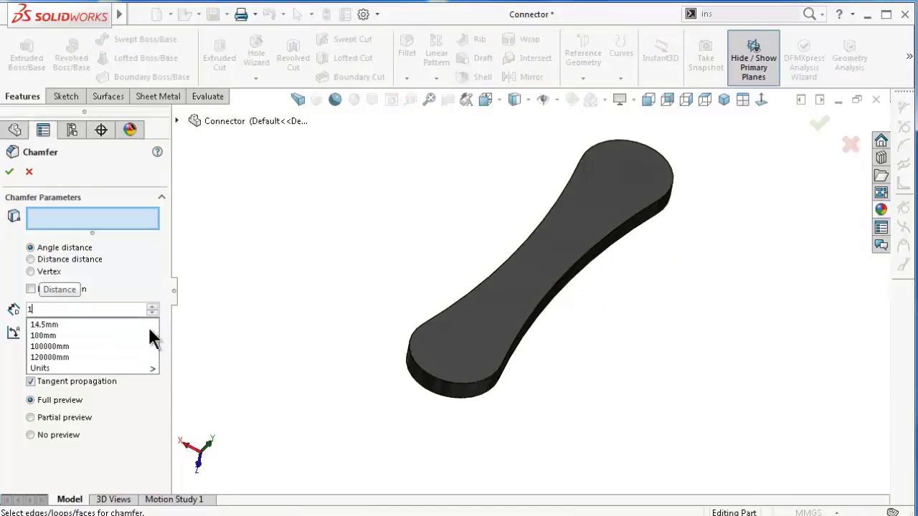
pyautogui.write('.50mm')
pyautogui.click(440, 342)
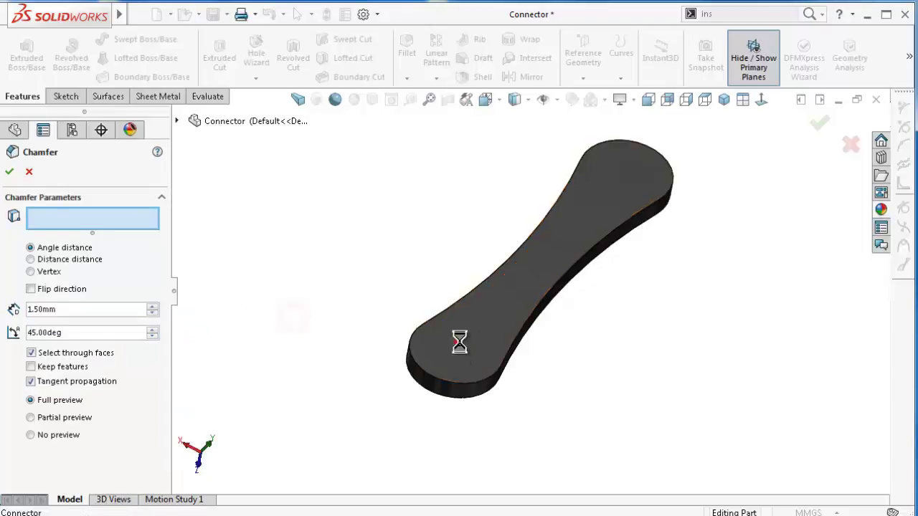
pyautogui.click(11, 173)
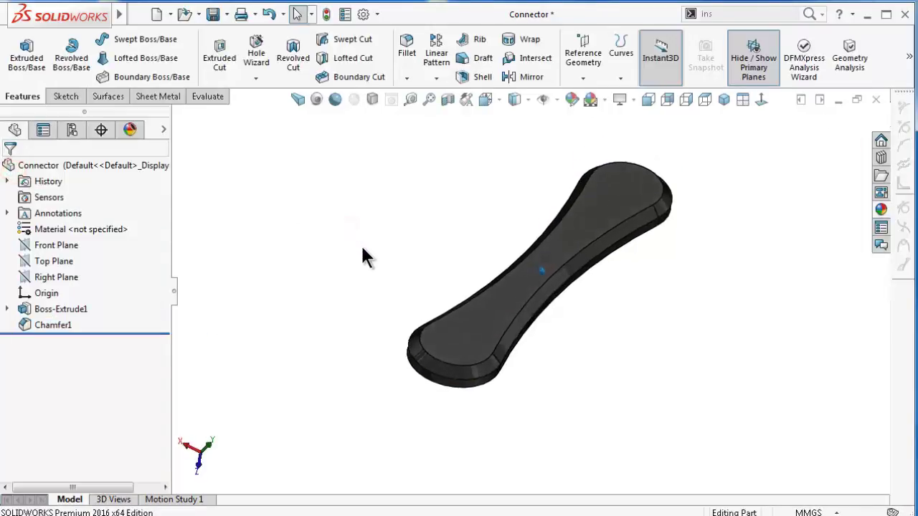
pyautogui.press('Down')
pyautogui.press('Down')
pyautogui.press('Down')
pyautogui.press('Down')
pyautogui.press('Down')
pyautogui.press('Down')
pyautogui.press('Down')
pyautogui.press('Down')
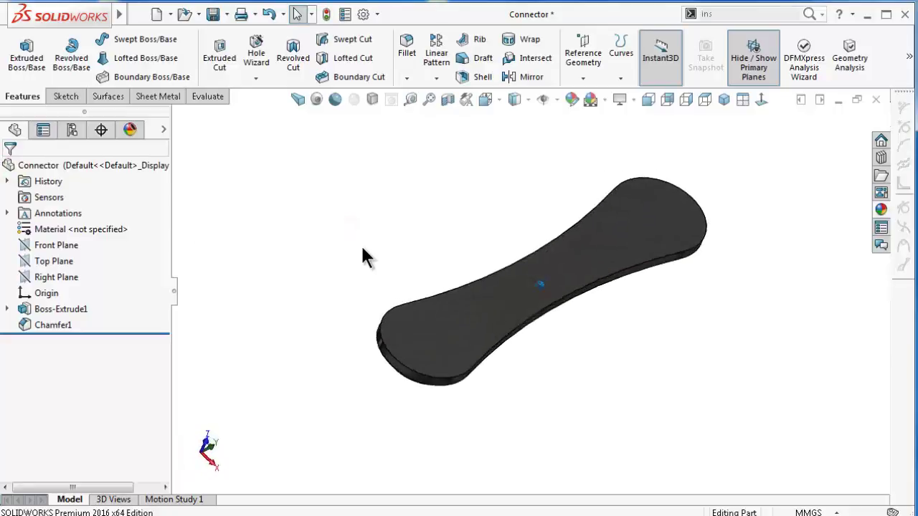
pyautogui.press('Down')
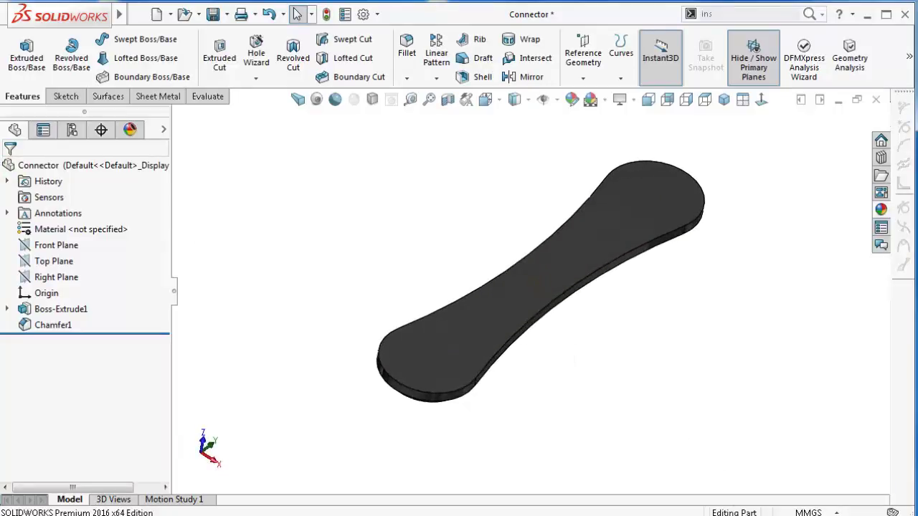
# Save the Connector part
pyautogui.hotkey('ctrl', 's')
pyautogui.click(642, 394)
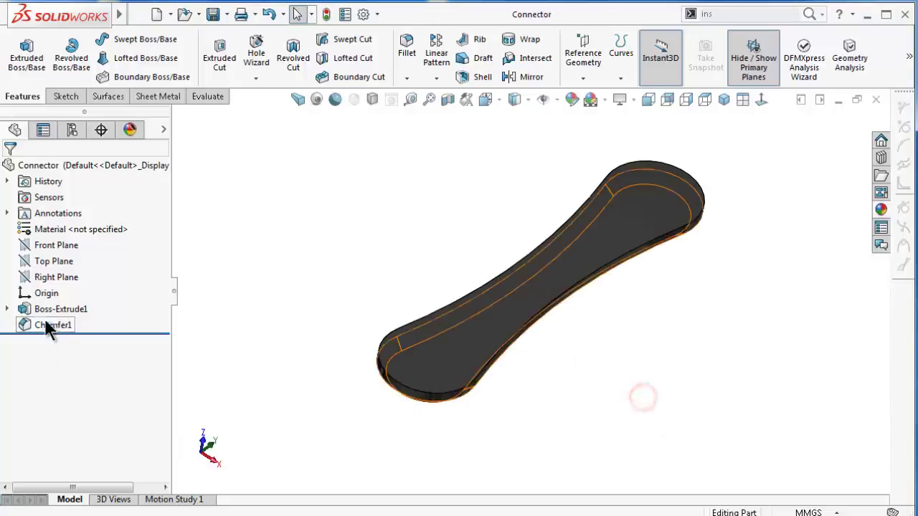
pyautogui.press('Left')
pyautogui.press('Left')
pyautogui.press('Left')
pyautogui.press('Left')
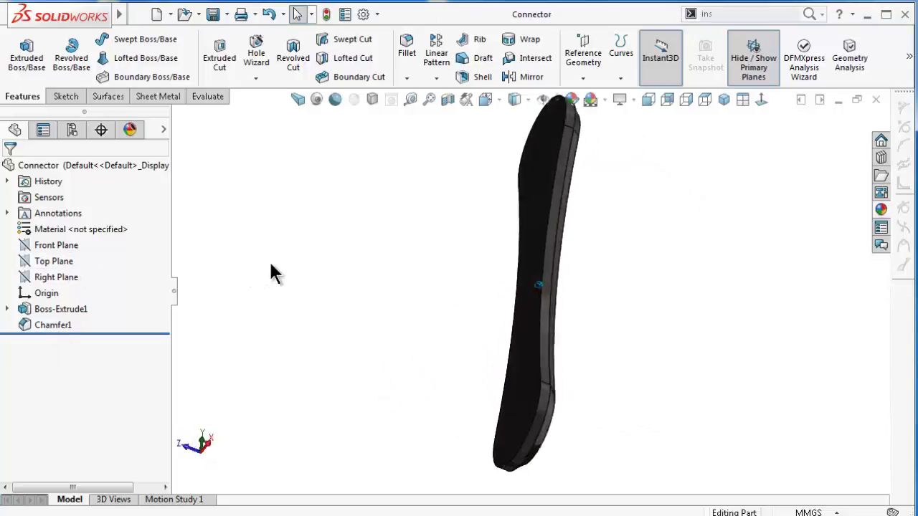
pyautogui.press('Left')
pyautogui.press('Left')
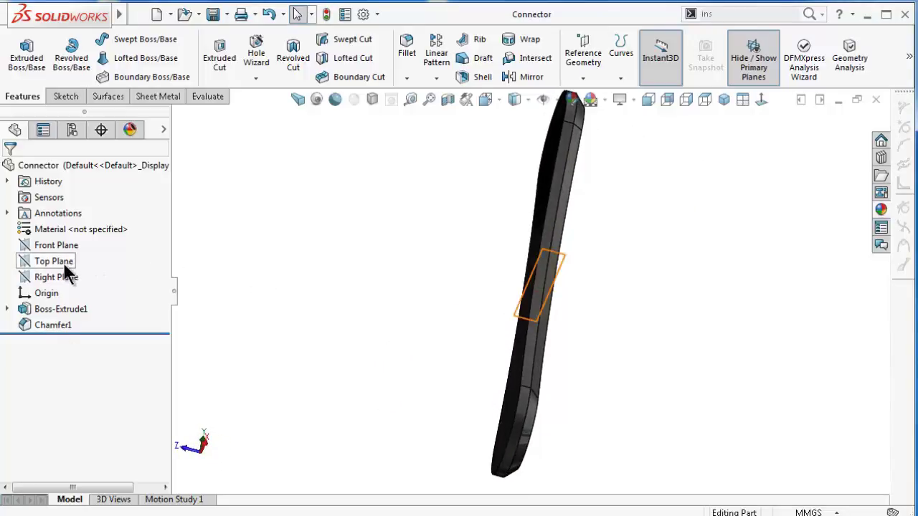
# Start a new sketch on the Right Plane and view it normal to the plane
pyautogui.click(64, 282)
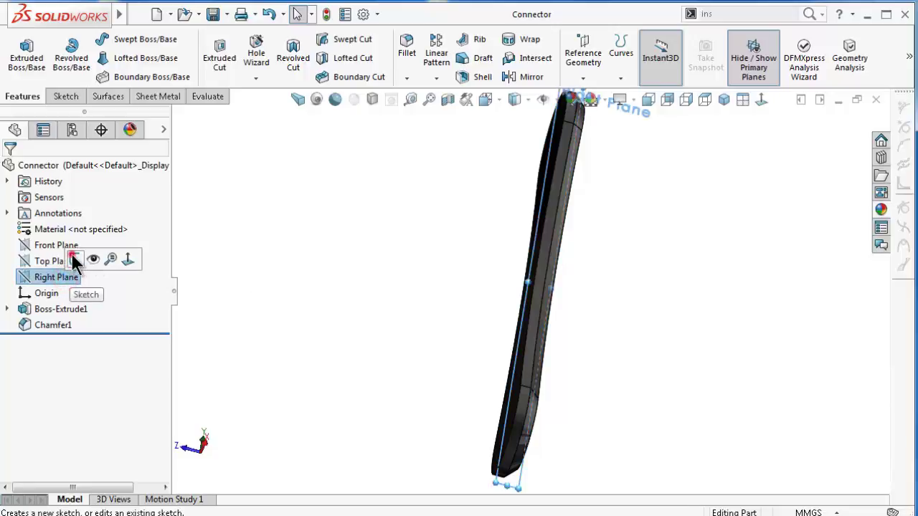
pyautogui.click(74, 255)
pyautogui.click(761, 102)
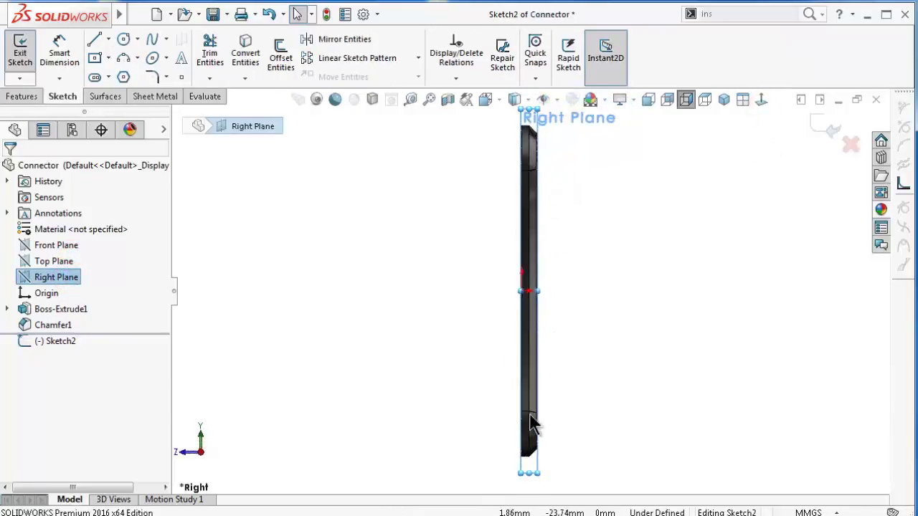
pyautogui.scroll(-3, 534, 287)
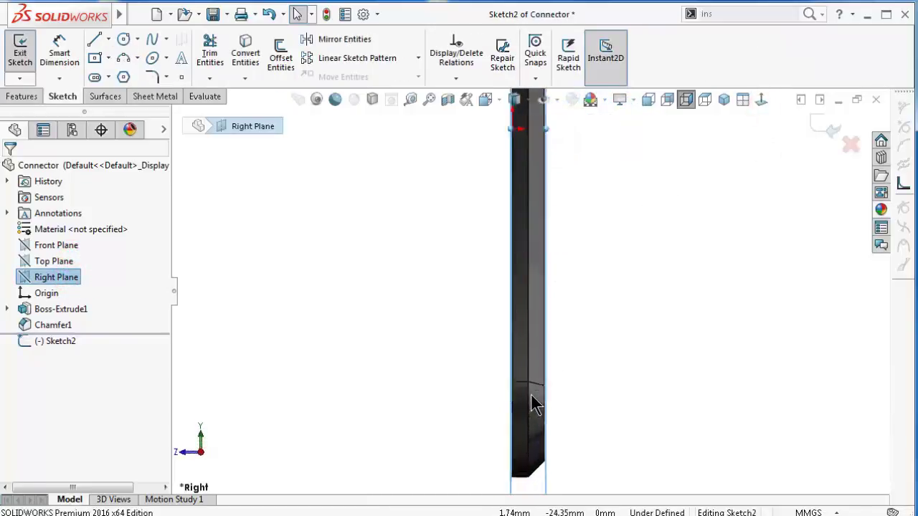
pyautogui.click(605, 101)
pyautogui.click(555, 99)
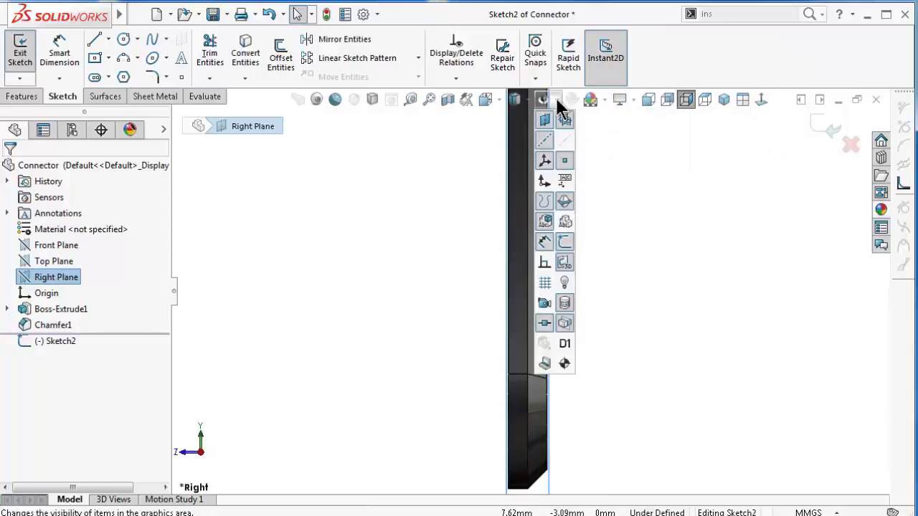
pyautogui.click(561, 142)
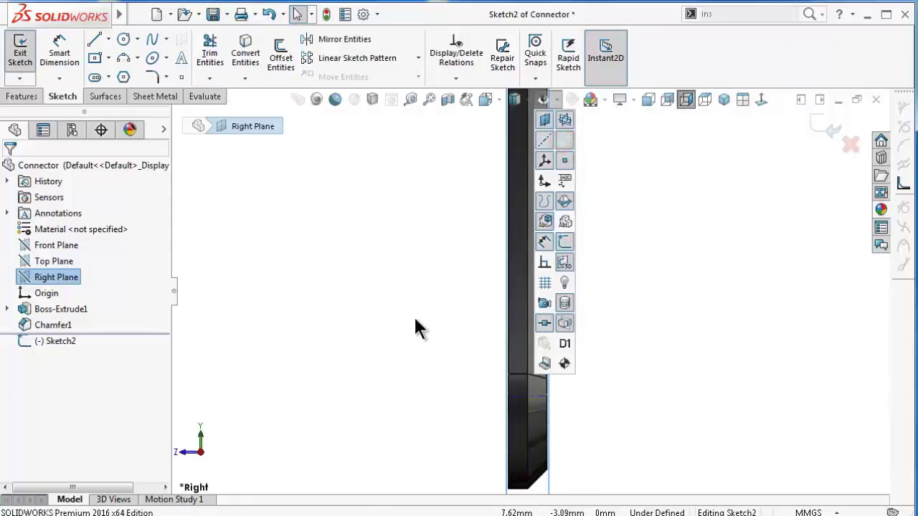
pyautogui.click(414, 318)
pyautogui.moveTo(461, 368)
pyautogui.mouseDown(button='middle')
pyautogui.moveTo(512, 330)
pyautogui.moveTo(498, 353)
pyautogui.mouseUp(button='middle')
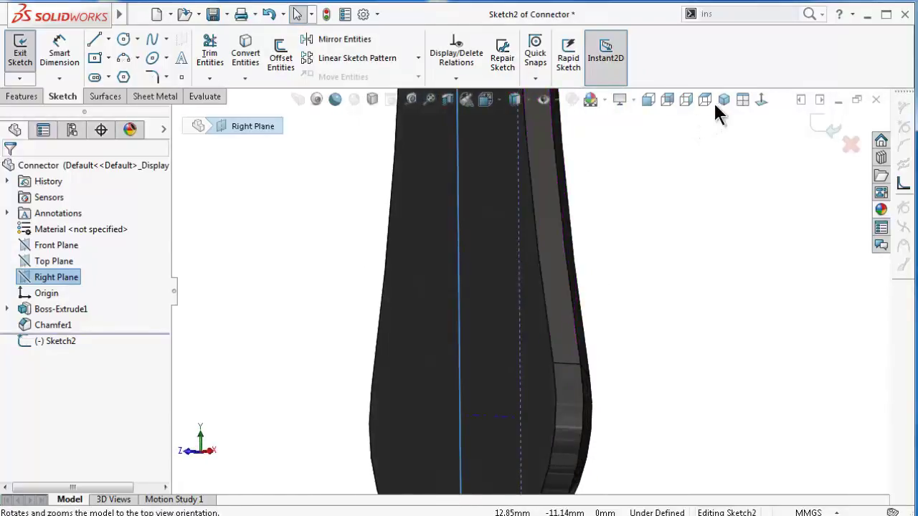
pyautogui.click(758, 101)
# Set the display style to Hidden Lines Removed
pyautogui.scroll(-3, 546, 416)
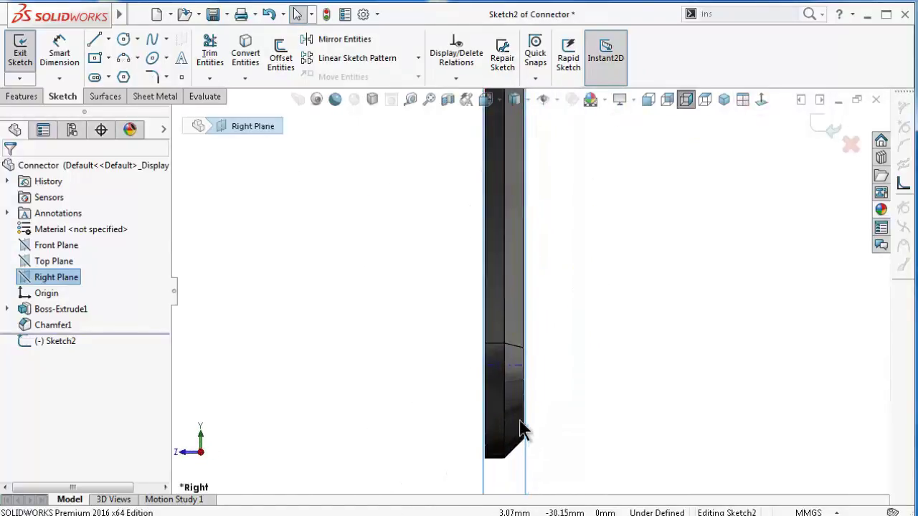
pyautogui.scroll(-2, 520, 424)
pyautogui.scroll(-1, 497, 373)
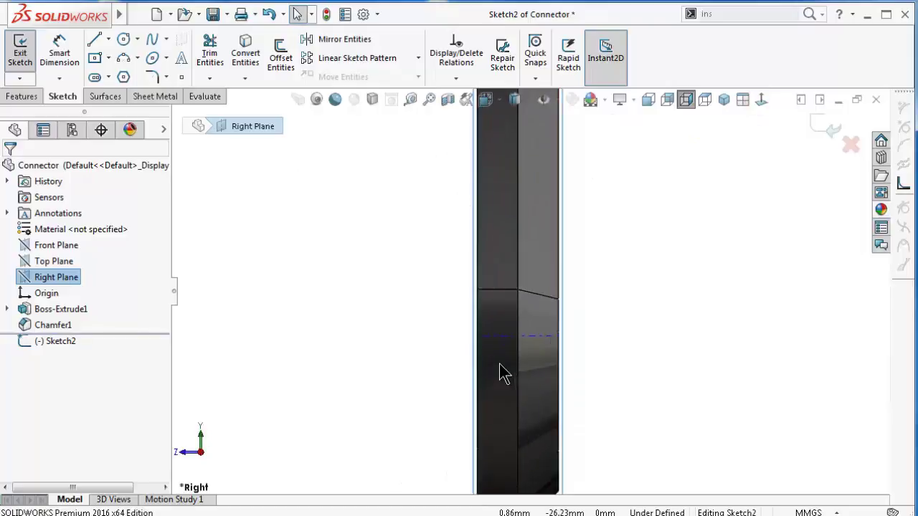
pyautogui.click(515, 100)
pyautogui.click(516, 161)
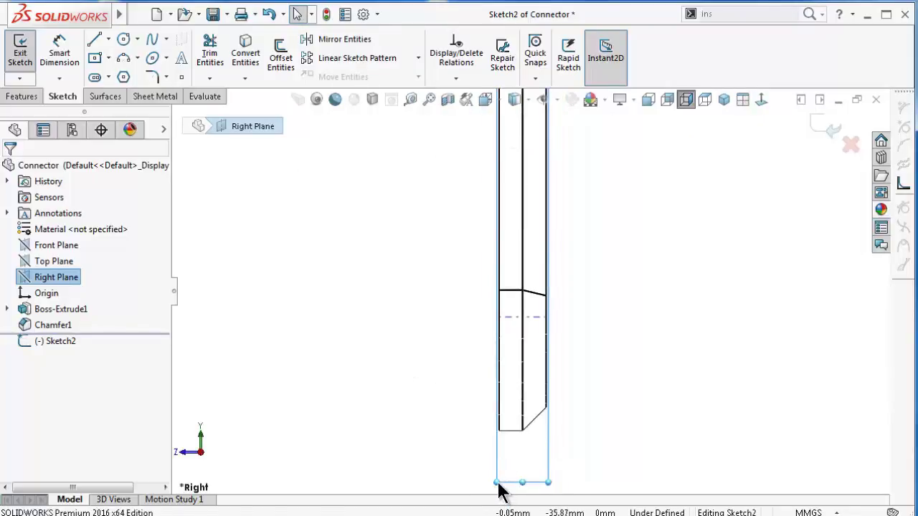
# Stretch the Right Plane's boundary outward to the left and right
pyautogui.moveTo(497, 481); pyautogui.dragTo(396, 477)
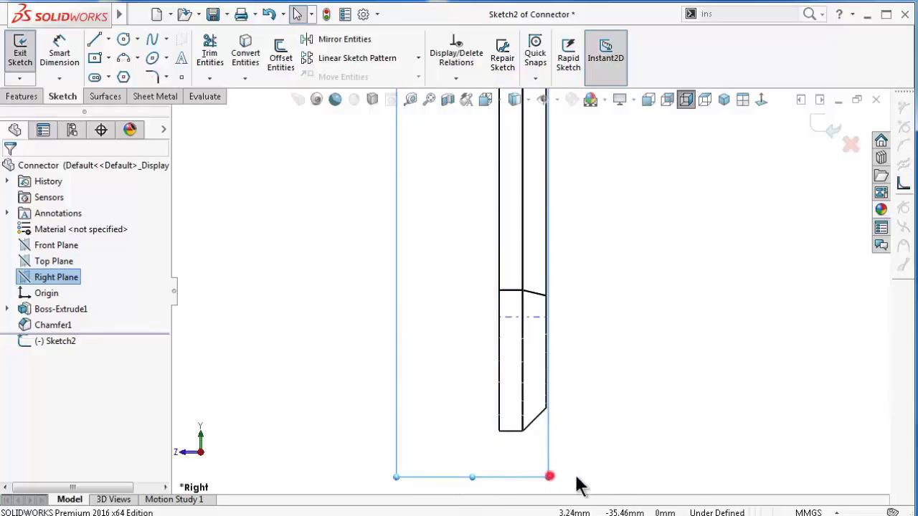
pyautogui.moveTo(549, 476); pyautogui.dragTo(724, 477)
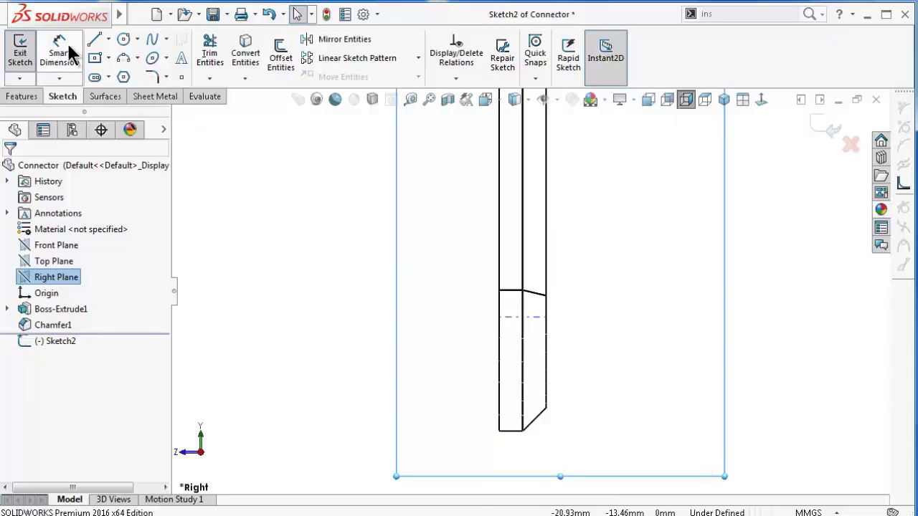
pyautogui.click(94, 40)
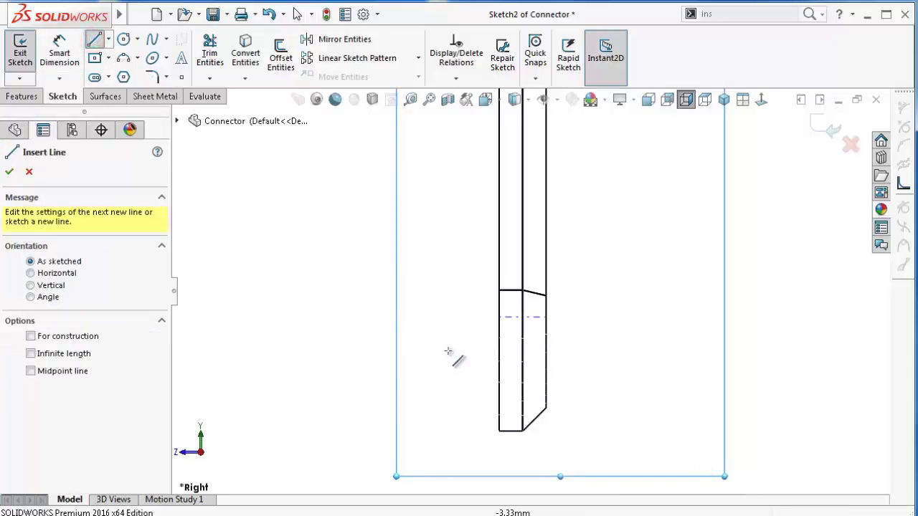
# Draw the clip's line profile from the part's left edge, closing it with a horizontal top line
pyautogui.click(499, 317)
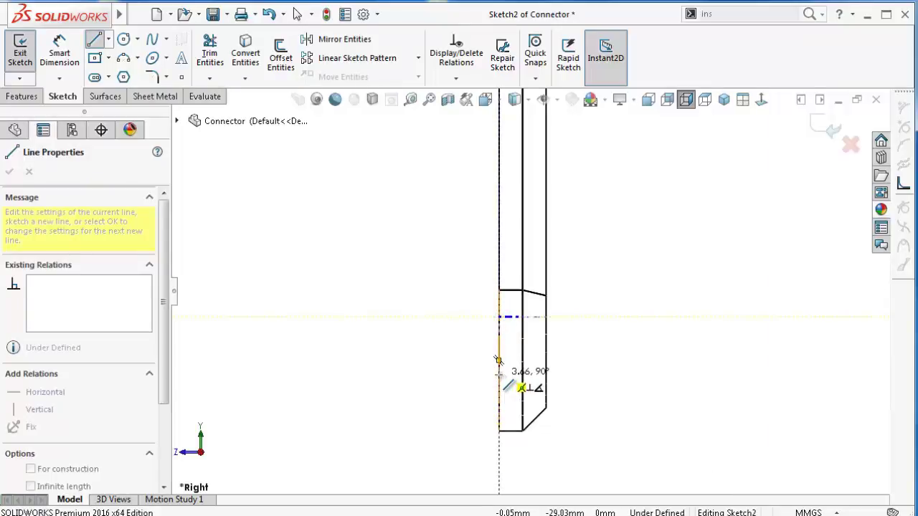
pyautogui.click(498, 373)
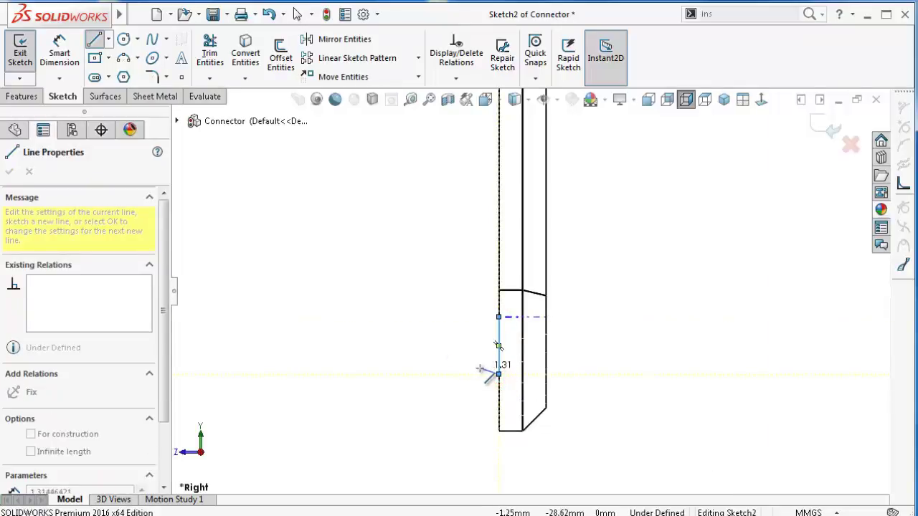
pyautogui.scroll(-2, 470, 352)
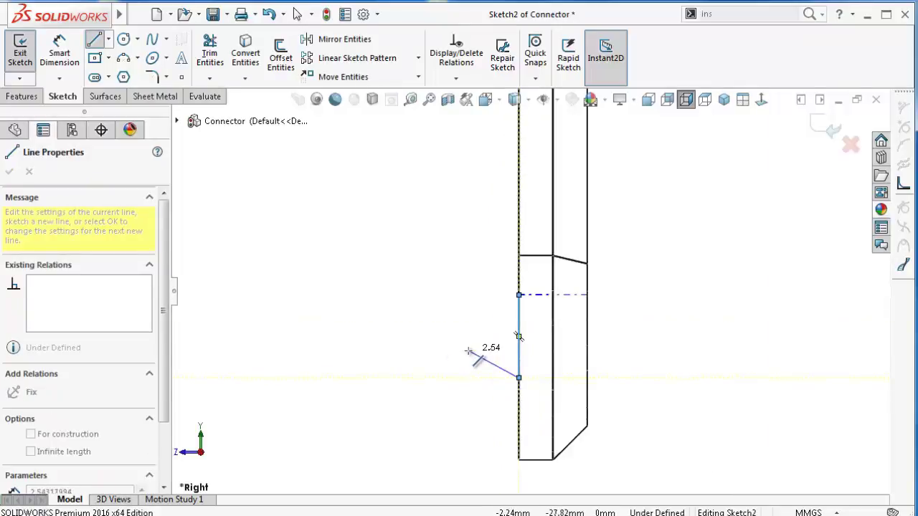
pyautogui.click(468, 351)
pyautogui.click(294, 350)
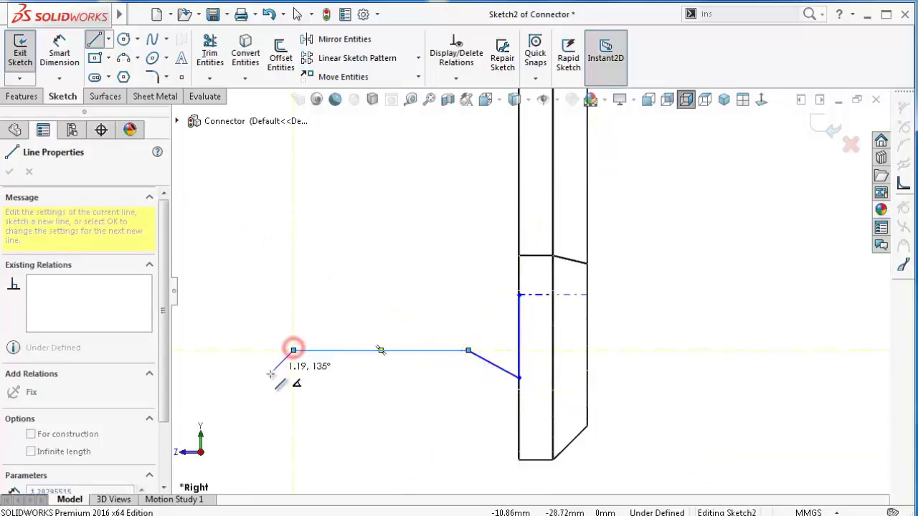
pyautogui.click(261, 382)
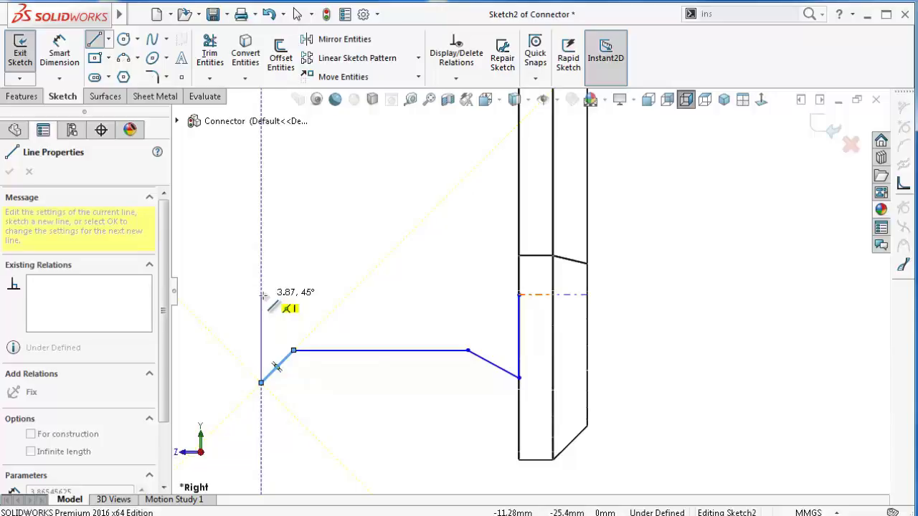
pyautogui.click(261, 295)
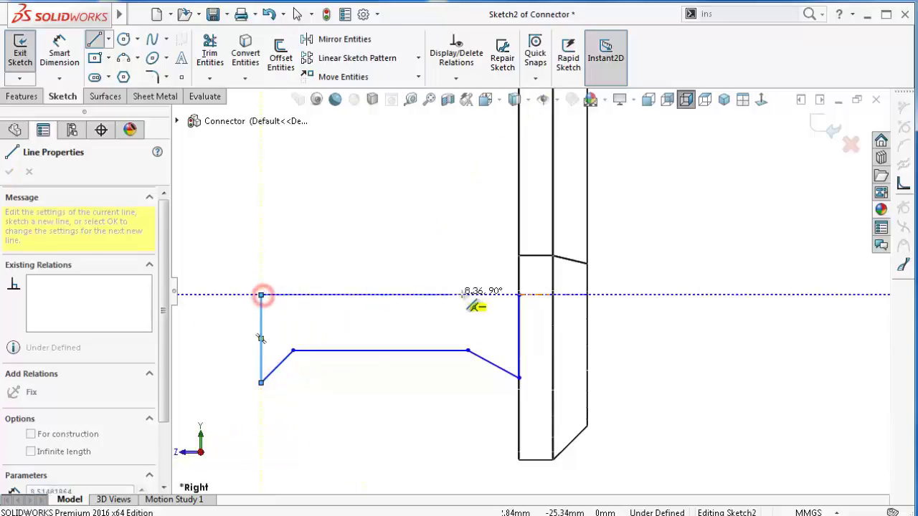
pyautogui.click(519, 294)
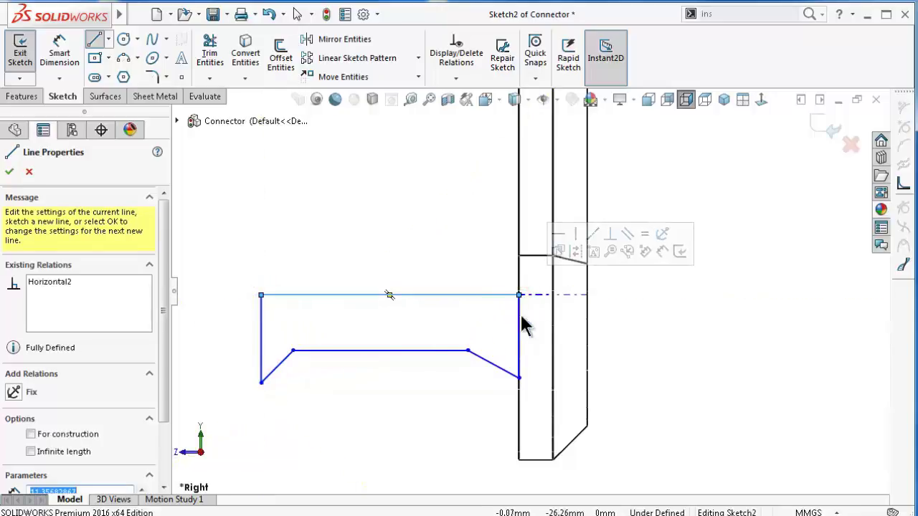
pyautogui.press('Escape')
# Make the profile's right vertical line collinear with the body's vertical edge
pyautogui.scroll(-3, 520, 358)
pyautogui.click(509, 344)
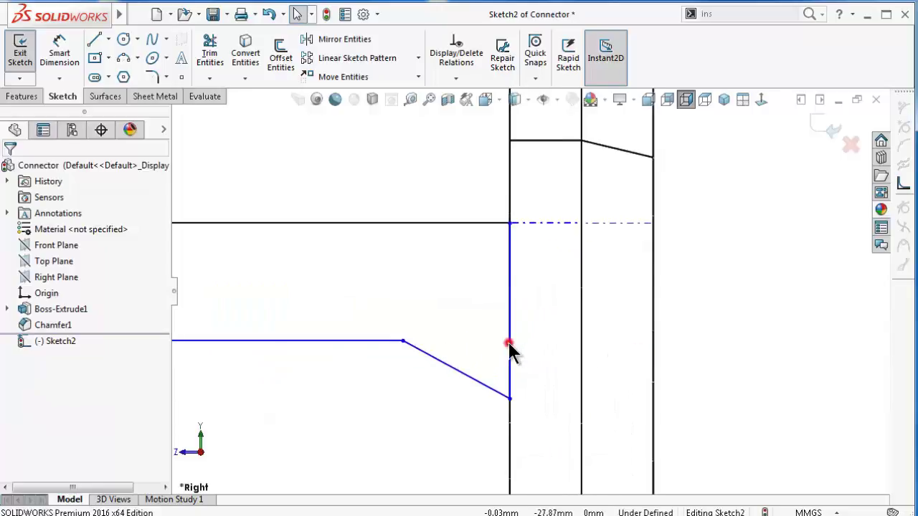
pyautogui.keyDown('ctrl'); pyautogui.click(509, 436); pyautogui.keyUp('ctrl')
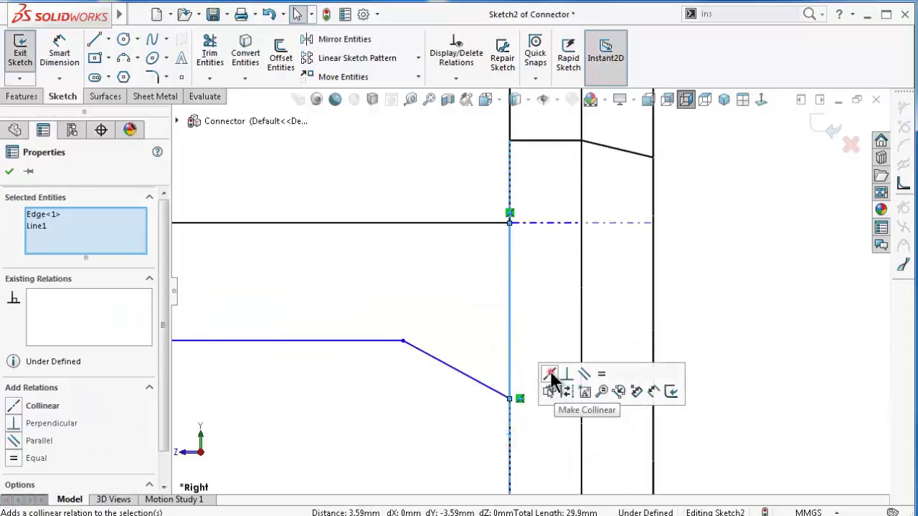
pyautogui.click(550, 373)
pyautogui.click(710, 302)
pyautogui.scroll(2, 516, 401)
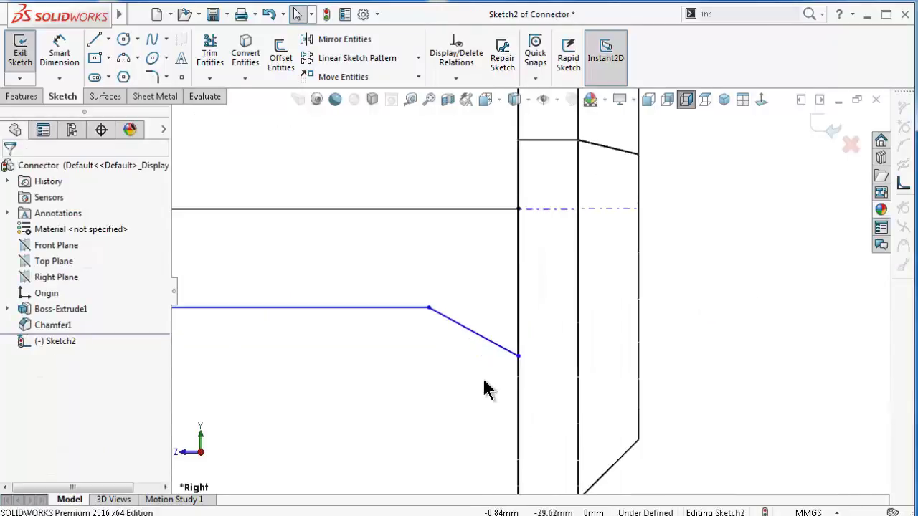
pyautogui.scroll(2, 459, 408)
pyautogui.moveTo(436, 410); pyautogui.dragTo(430, 366, button='right')
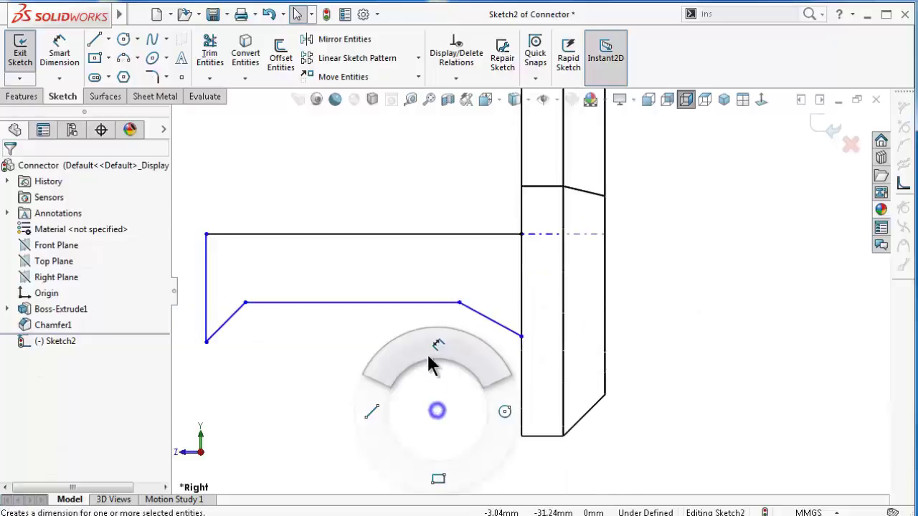
# Set both chamfer angles, right and left, to 60°
pyautogui.click(496, 321)
pyautogui.click(522, 325)
pyautogui.click(510, 325)
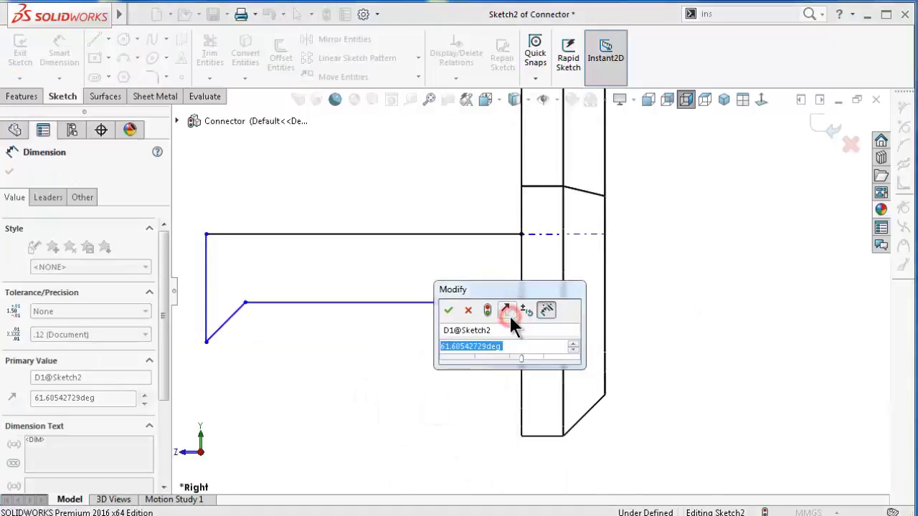
pyautogui.write('60')
pyautogui.press('Return')
pyautogui.click(423, 382)
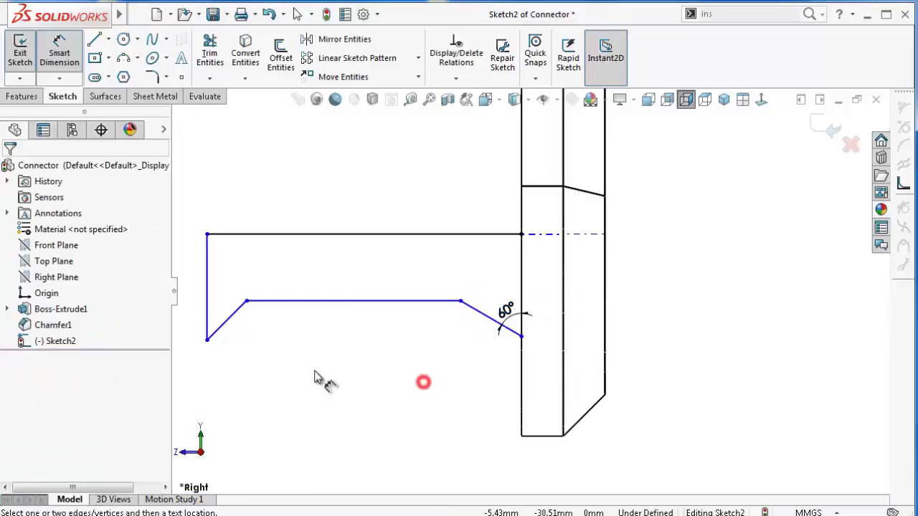
pyautogui.click(239, 309)
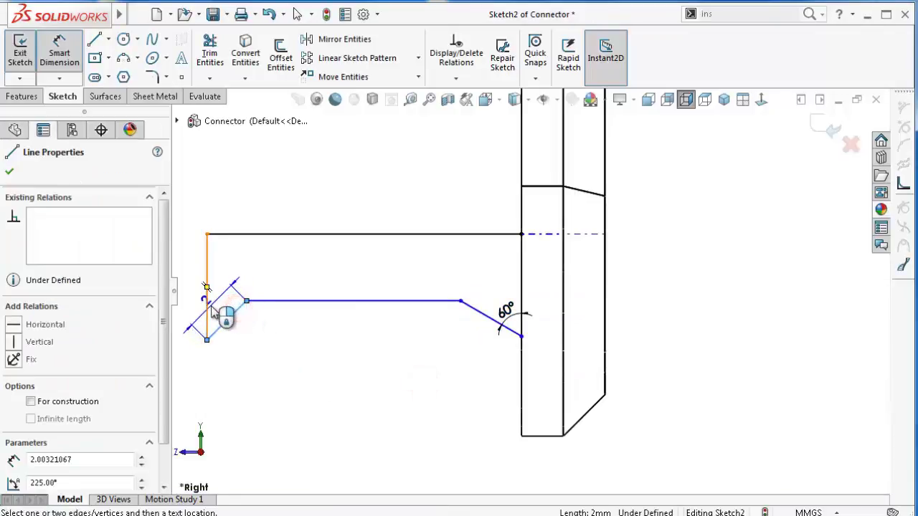
pyautogui.click(208, 304)
pyautogui.click(218, 305)
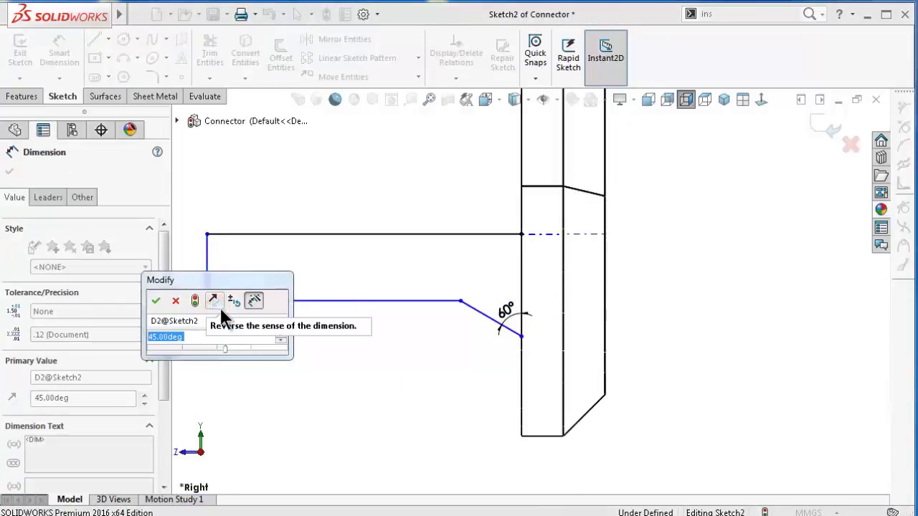
pyautogui.write('60')
pyautogui.press('Return')
pyautogui.click(293, 358)
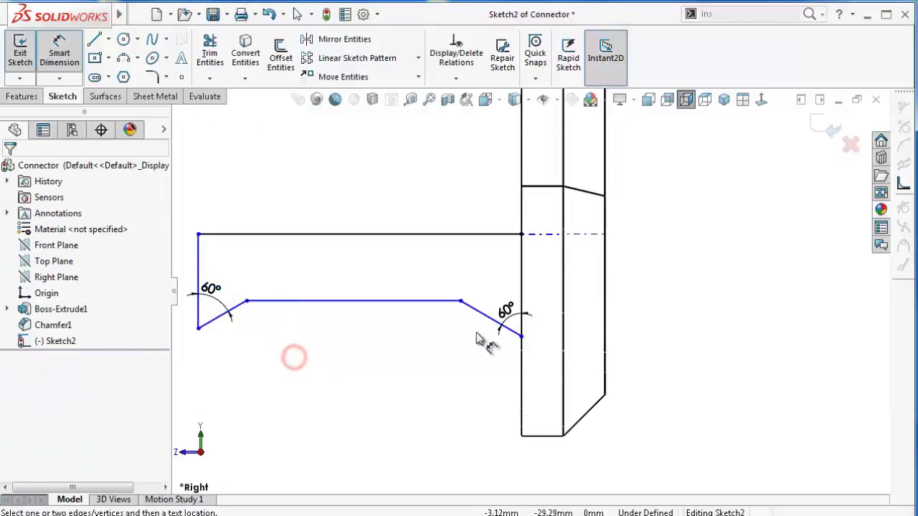
# Dimension the height 5.25 mm, right chamfer width 1.65 mm and bottom flat 5 mm
pyautogui.scroll(2, 502, 315)
pyautogui.scroll(2, 474, 251)
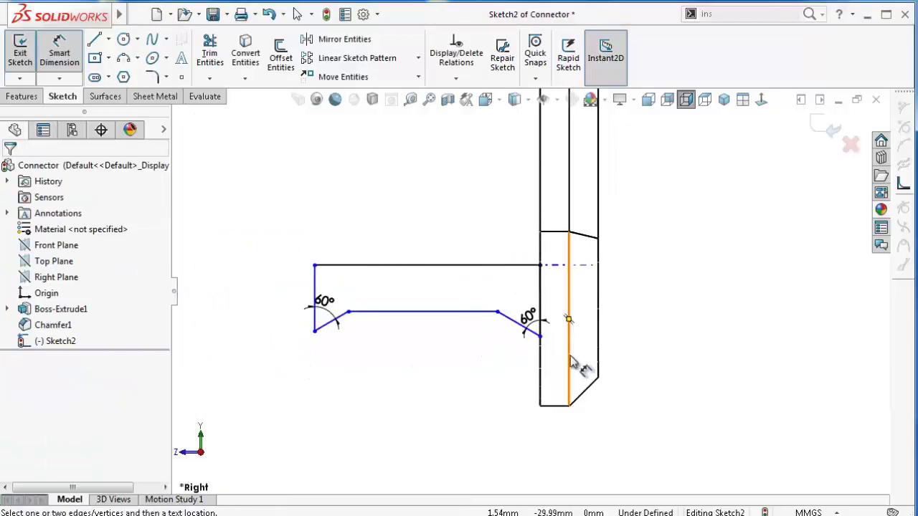
pyautogui.click(541, 294)
pyautogui.click(656, 305)
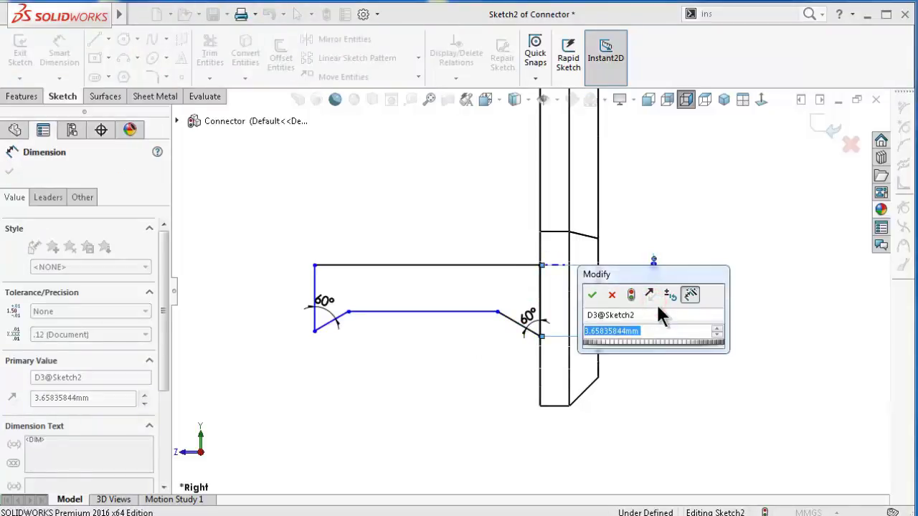
pyautogui.write('5.2')
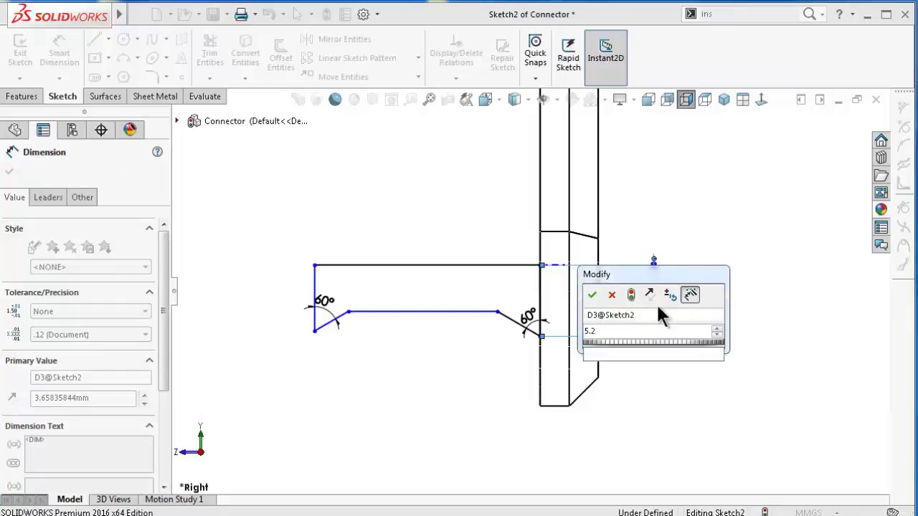
pyautogui.write('5')
pyautogui.press('Return')
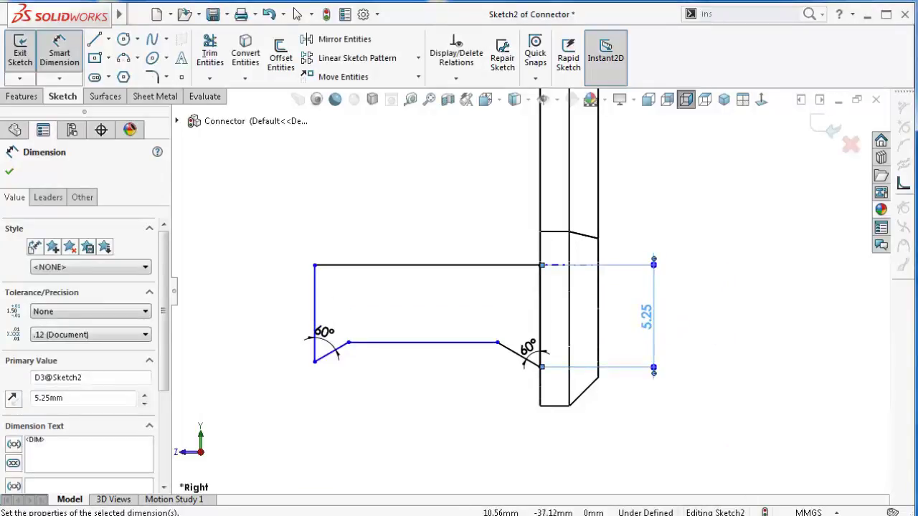
pyautogui.click(508, 354)
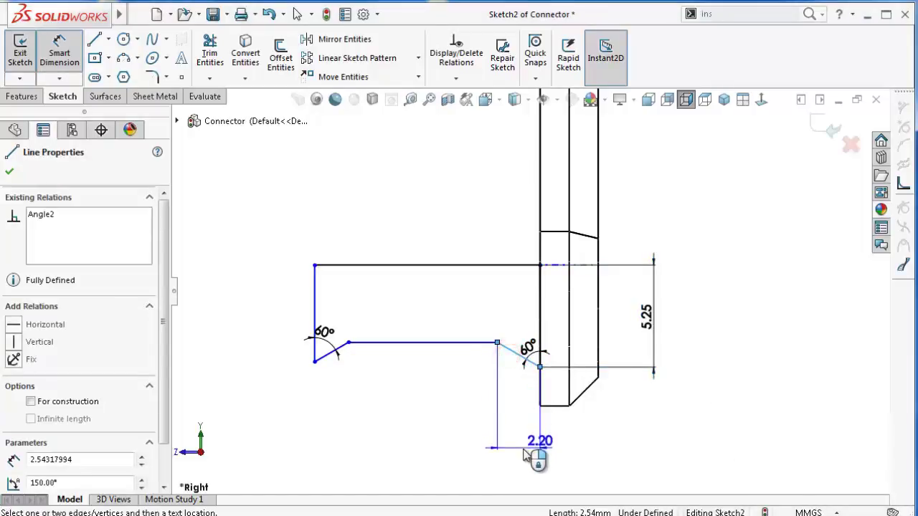
pyautogui.click(530, 445)
pyautogui.write('1')
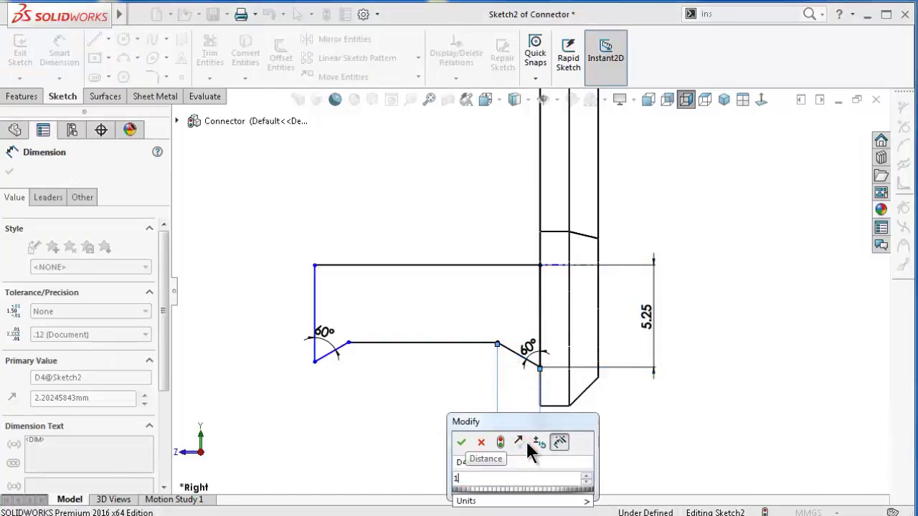
pyautogui.write('.')
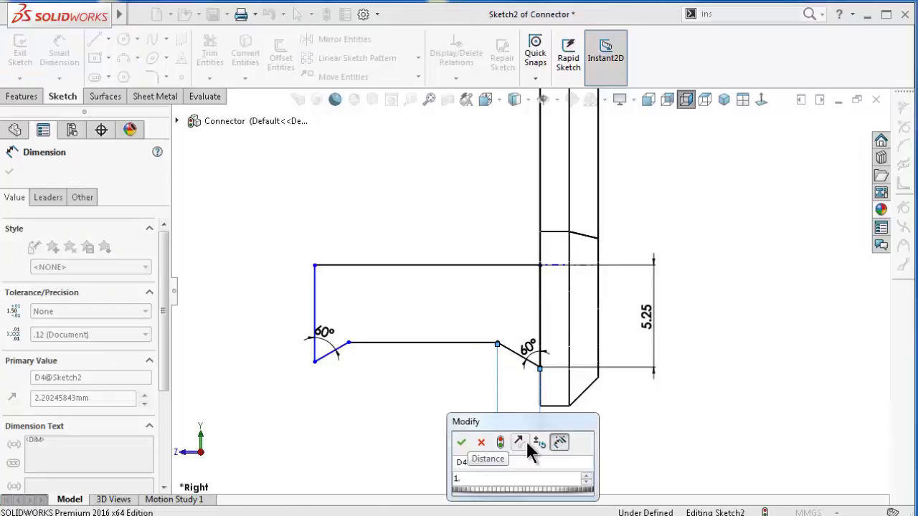
pyautogui.write('65')
pyautogui.press('Return')
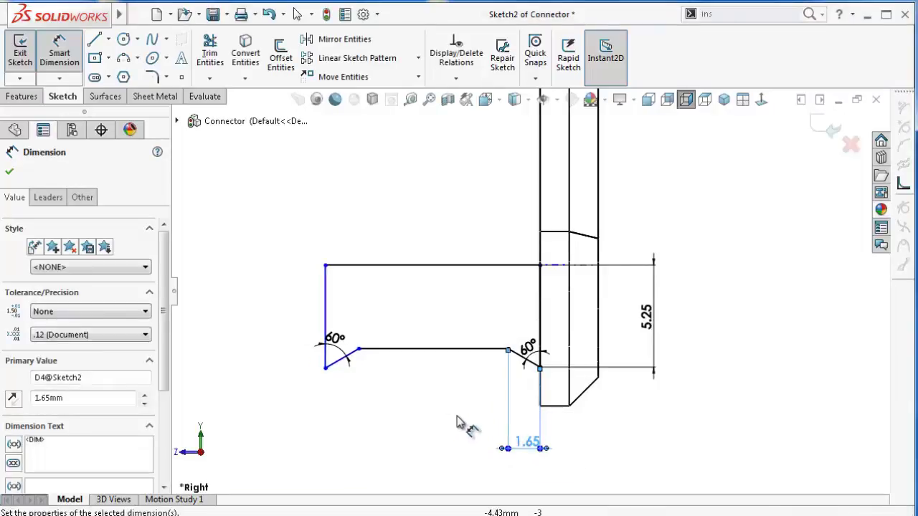
pyautogui.click(422, 350)
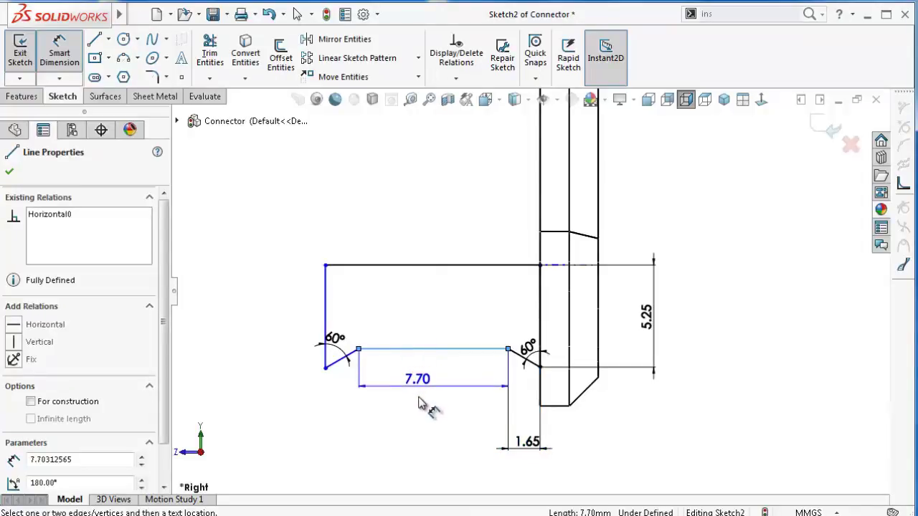
pyautogui.click(439, 449)
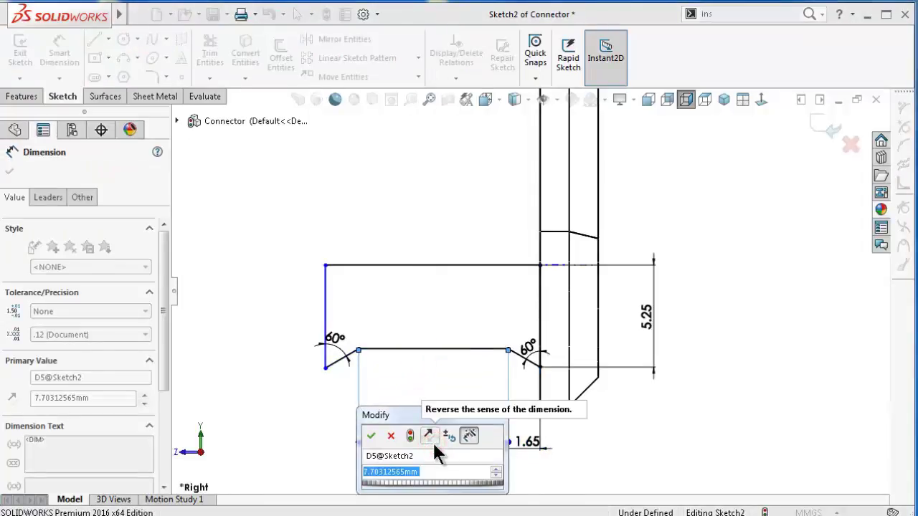
pyautogui.write('5')
pyautogui.press('Return')
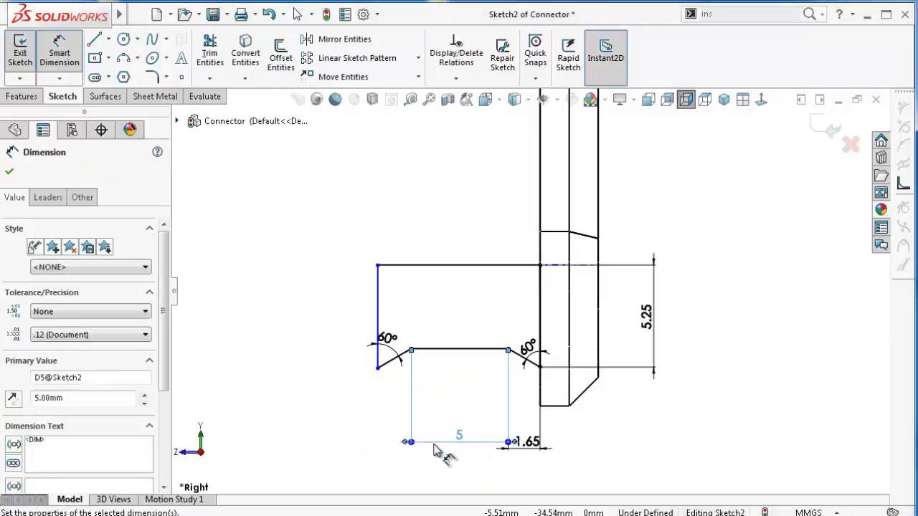
# Dimension the left chamfer width 1.50 mm and align the 1.50 and 1.65 dimensions with the 5
pyautogui.scroll(-3, 412, 390)
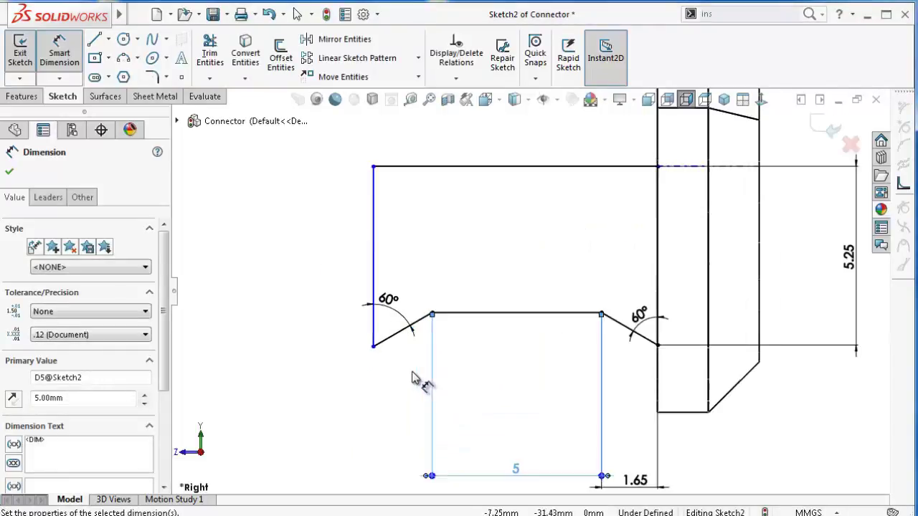
pyautogui.click(375, 333)
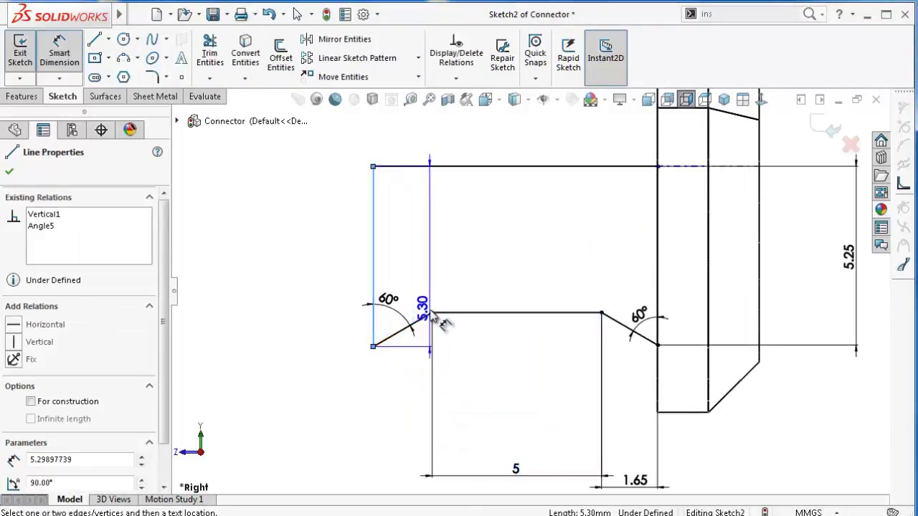
pyautogui.click(432, 314)
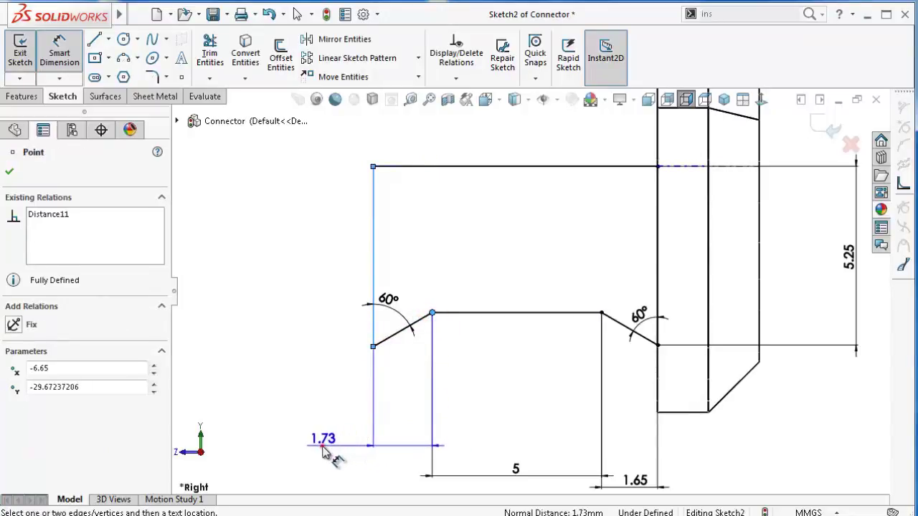
pyautogui.click(324, 445)
pyautogui.write('1.5')
pyautogui.press('Return')
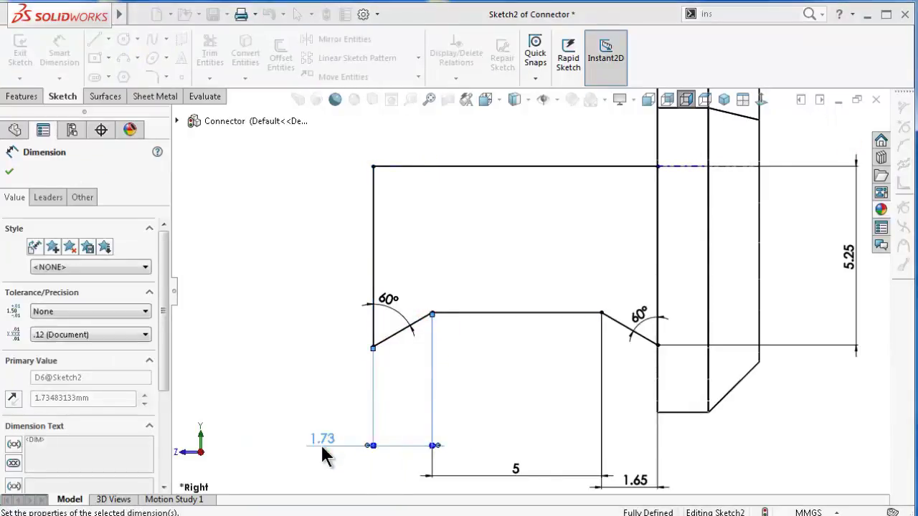
pyautogui.click(313, 392)
pyautogui.scroll(-2, 358, 413)
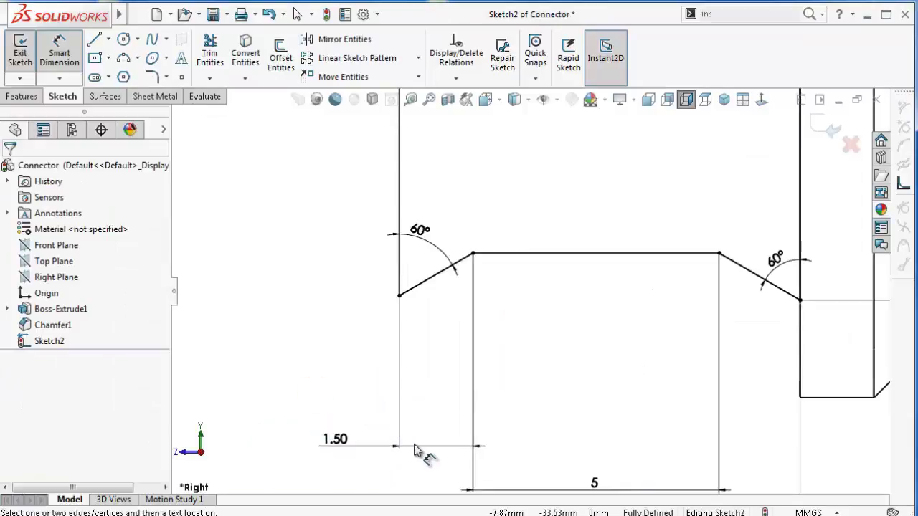
pyautogui.scroll(2, 427, 459)
pyautogui.moveTo(452, 405); pyautogui.dragTo(453, 430)
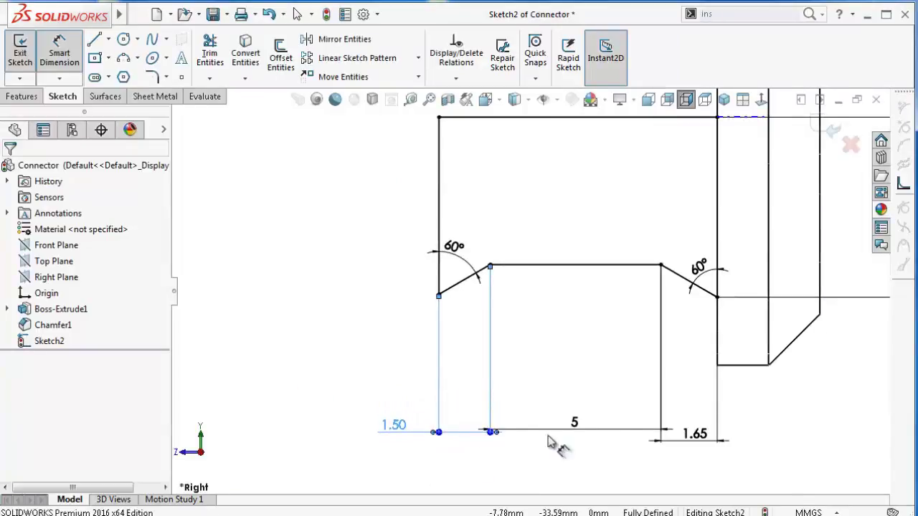
pyautogui.moveTo(676, 440); pyautogui.dragTo(726, 430)
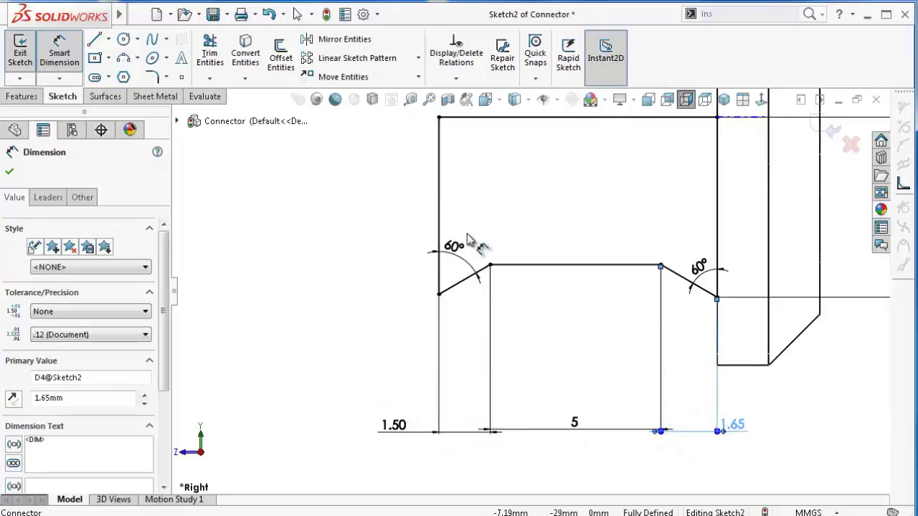
pyautogui.click(94, 40)
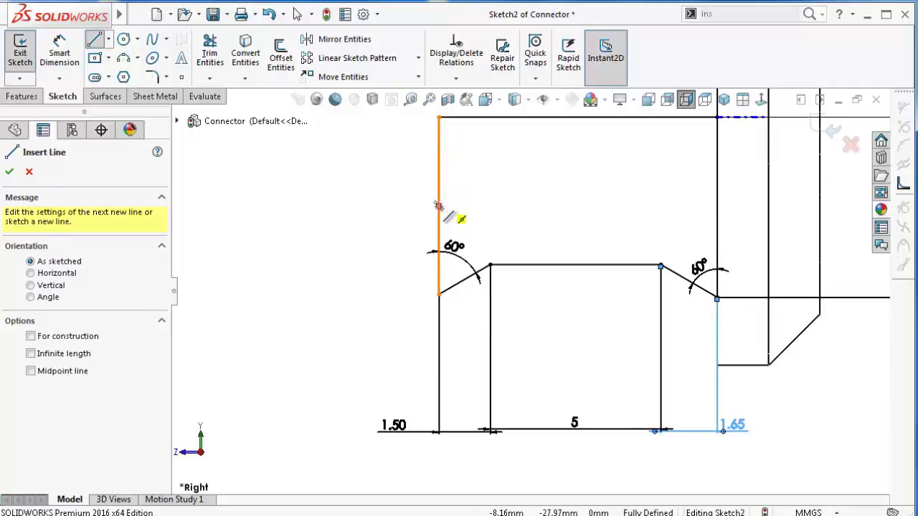
# Draw a horizontal line and a vertical line to close the profile's upper notch
pyautogui.click(438, 207)
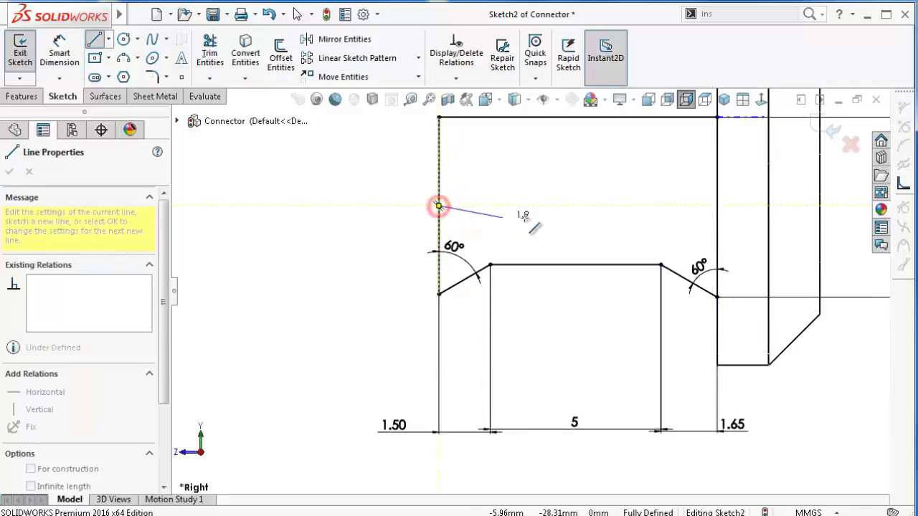
pyautogui.click(660, 207)
pyautogui.press('z')
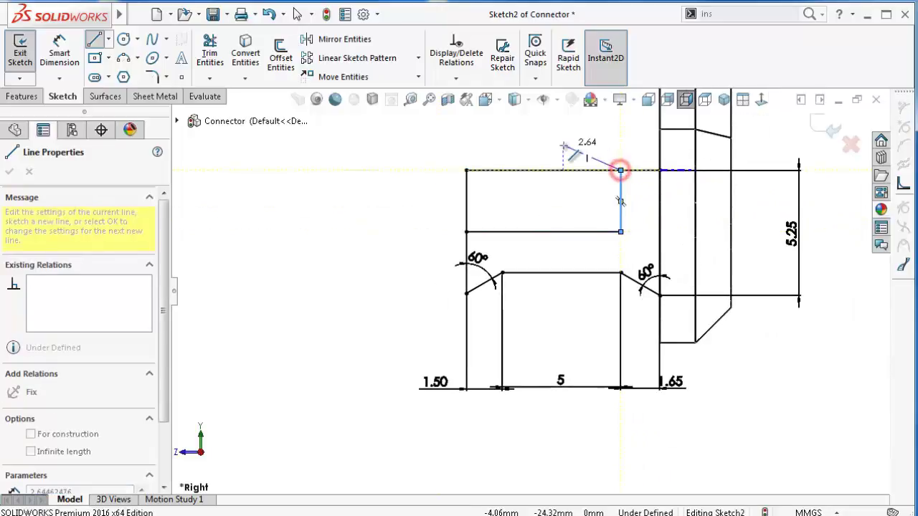
pyautogui.click(620, 170)
pyautogui.press('Escape')
pyautogui.scroll(-1, 556, 165)
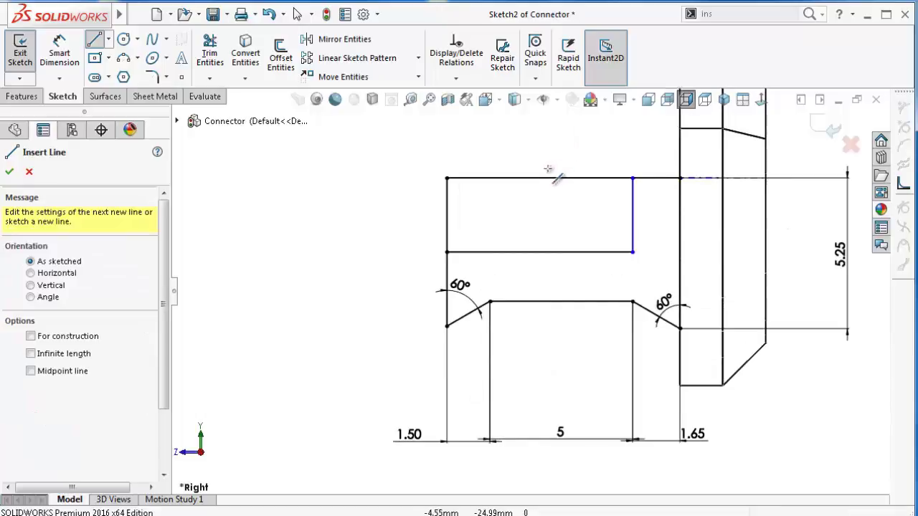
pyautogui.press('Escape')
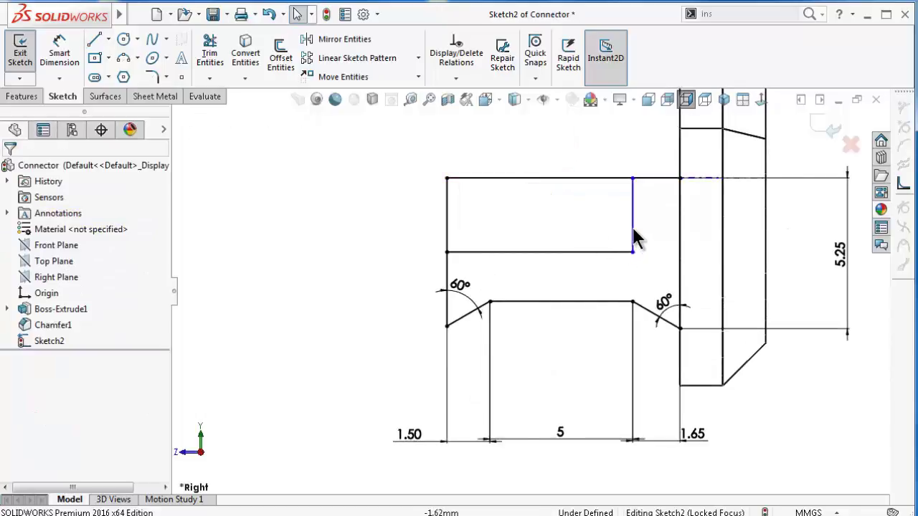
# Make the new vertical line coincident with the 5 mm section's lower corner point
pyautogui.click(633, 238)
pyautogui.click(633, 301)
pyautogui.keyDown('ctrl'); pyautogui.click(632, 302); pyautogui.keyUp('ctrl')
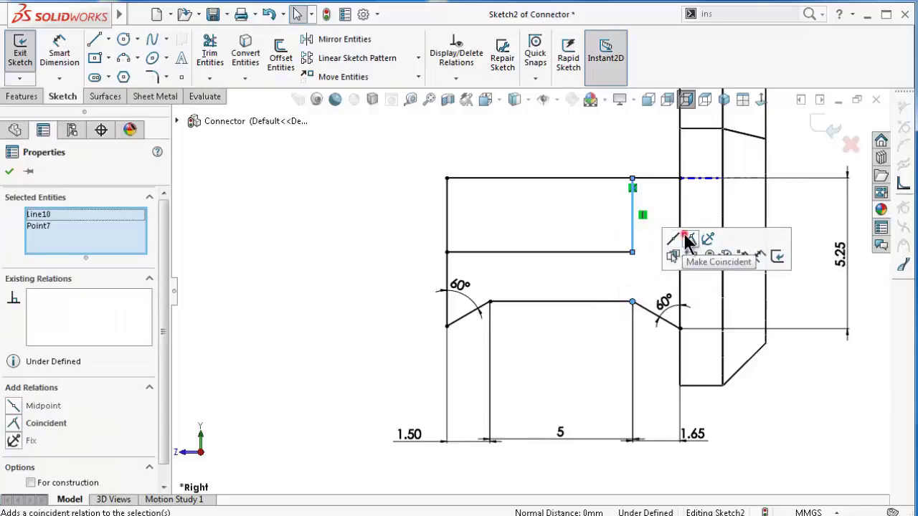
pyautogui.click(685, 236)
pyautogui.click(555, 147)
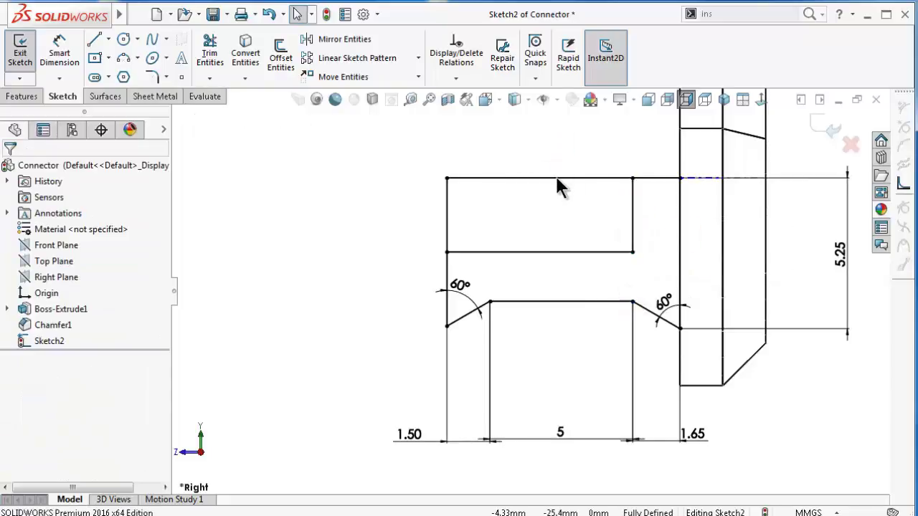
# Convert the profile's top and left edges to construction geometry
pyautogui.click(556, 178)
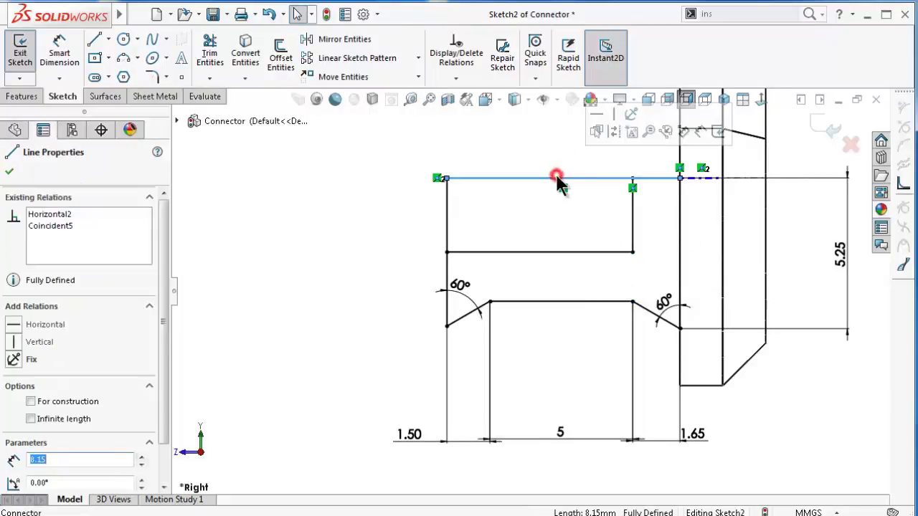
pyautogui.click(614, 132)
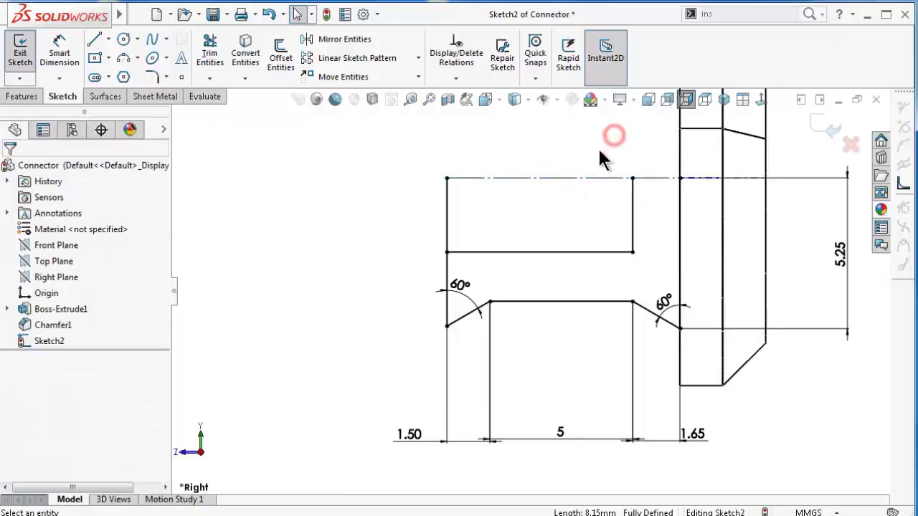
pyautogui.click(447, 217)
pyautogui.click(507, 175)
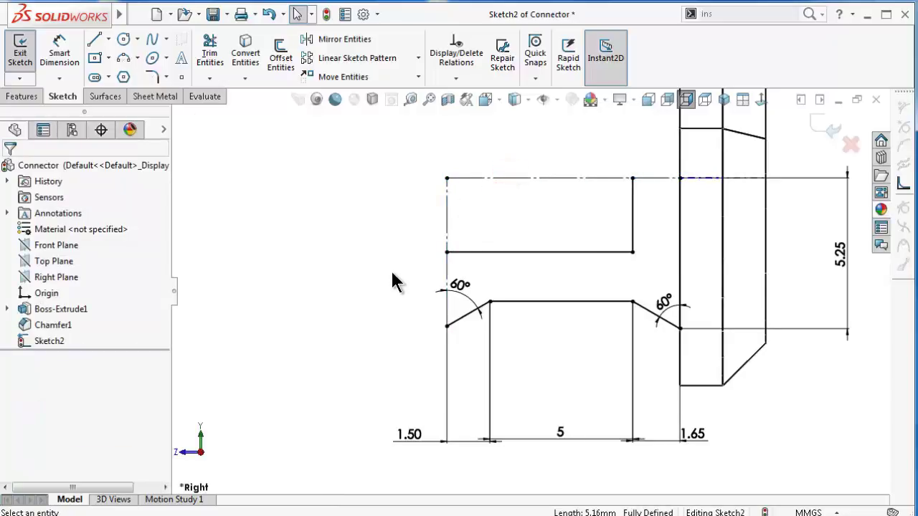
# Draw a short left vertical line and a short top segment to close the profile
pyautogui.press('l')
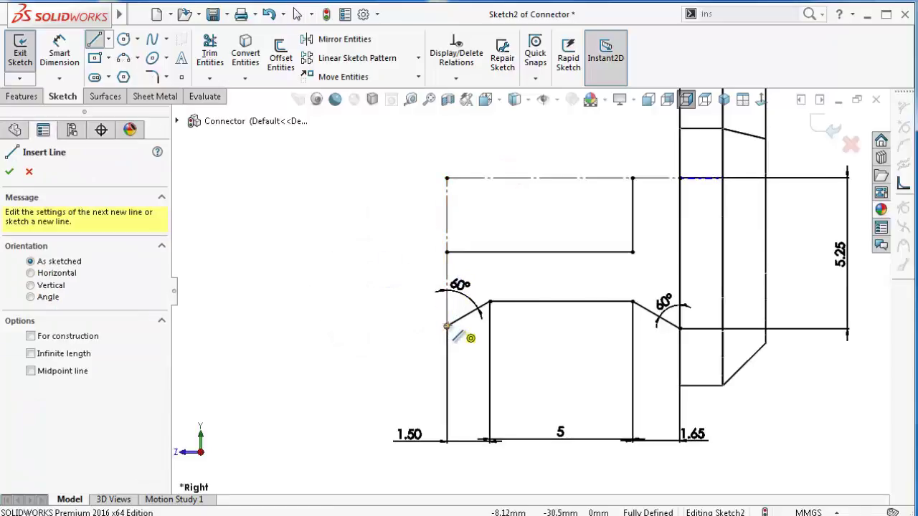
pyautogui.click(447, 325)
pyautogui.click(447, 252)
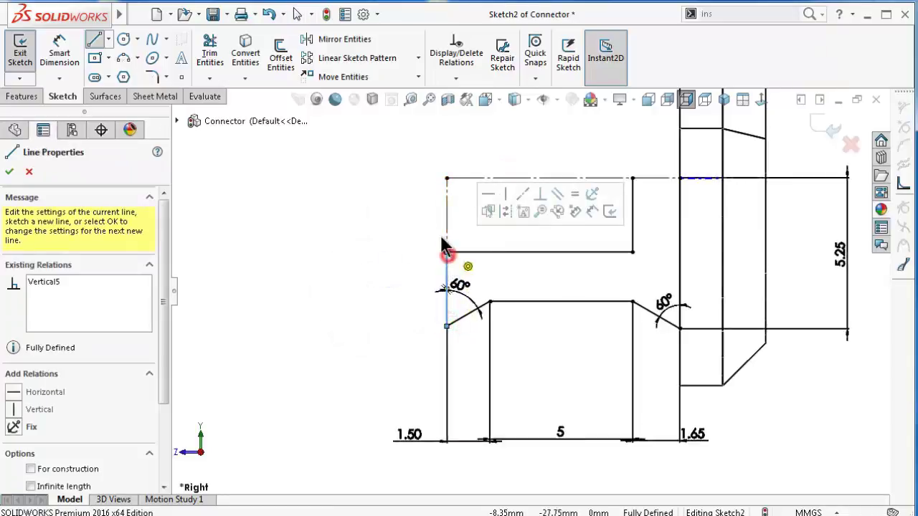
pyautogui.moveTo(613, 167); pyautogui.dragTo(601, 152, button='right')
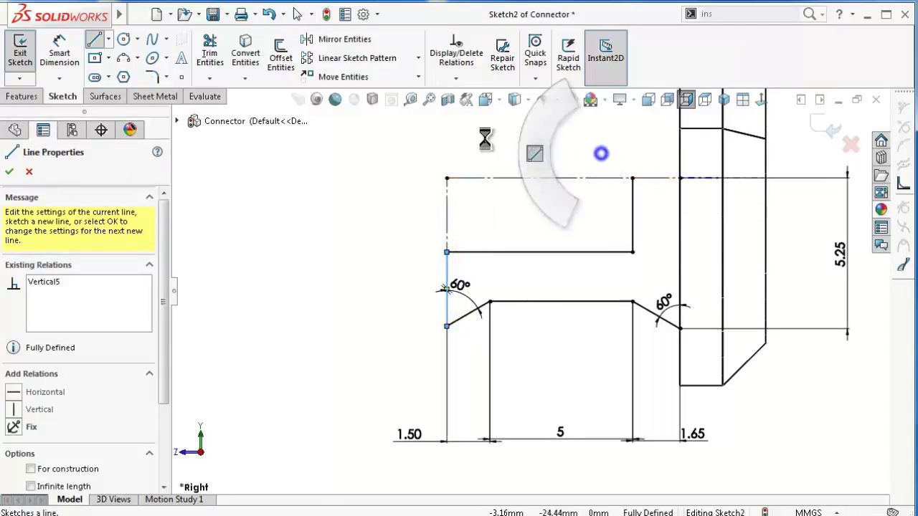
pyautogui.click(632, 178)
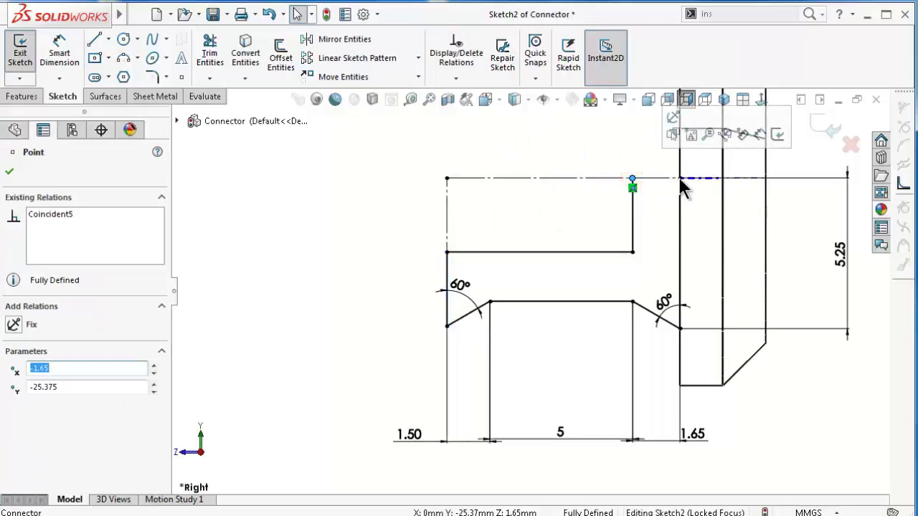
pyautogui.moveTo(608, 151); pyautogui.dragTo(494, 148, button='right')
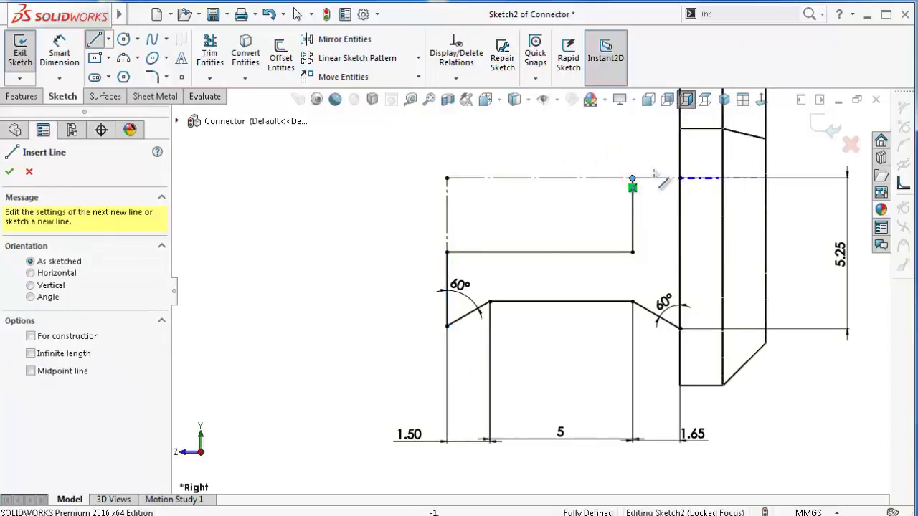
pyautogui.click(680, 178)
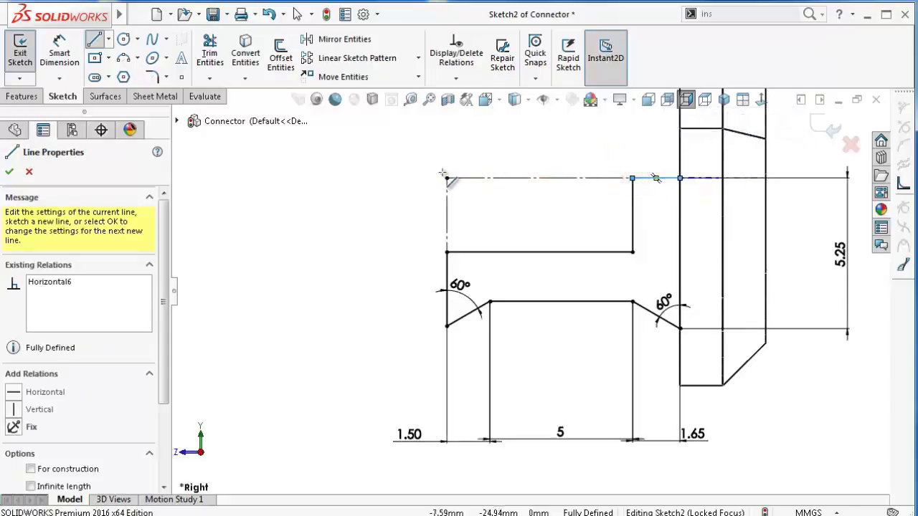
pyautogui.press('Escape')
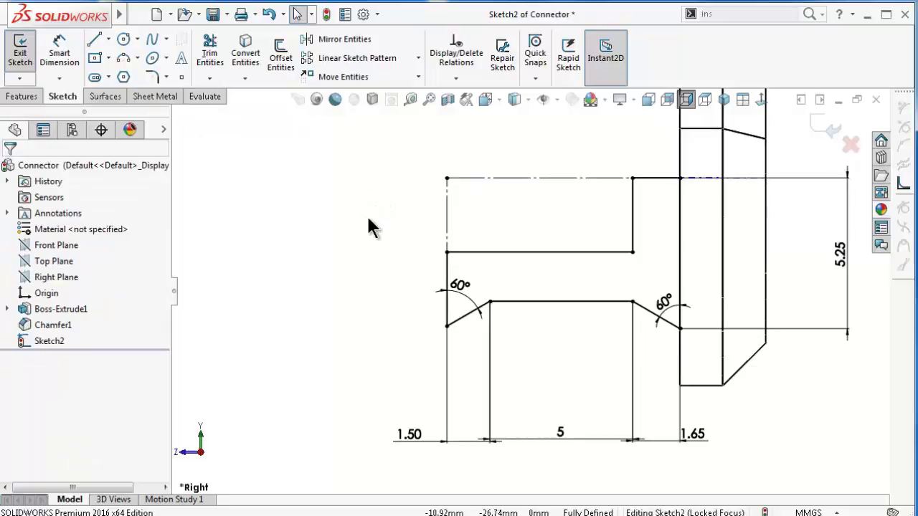
# Revolve Sketch2 360° about its top centreline in shaded display, creating Revolve1
pyautogui.press('Left')
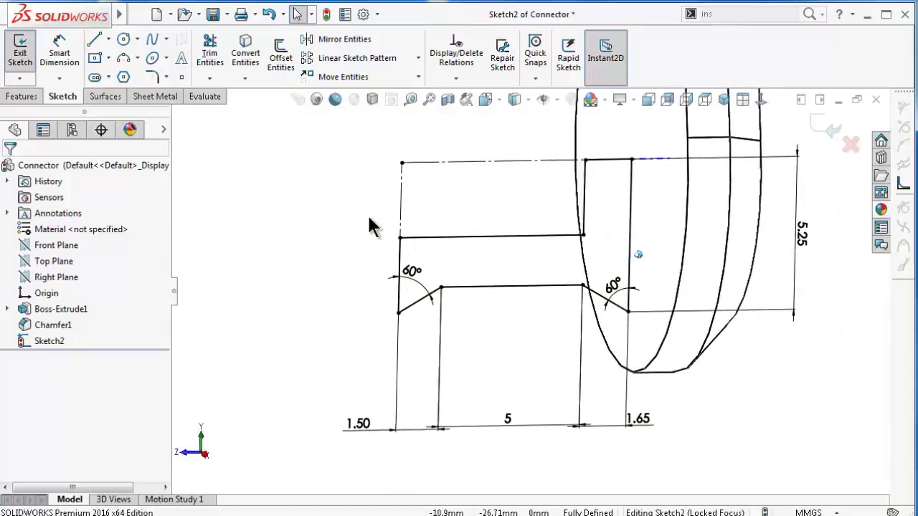
pyautogui.press('Left')
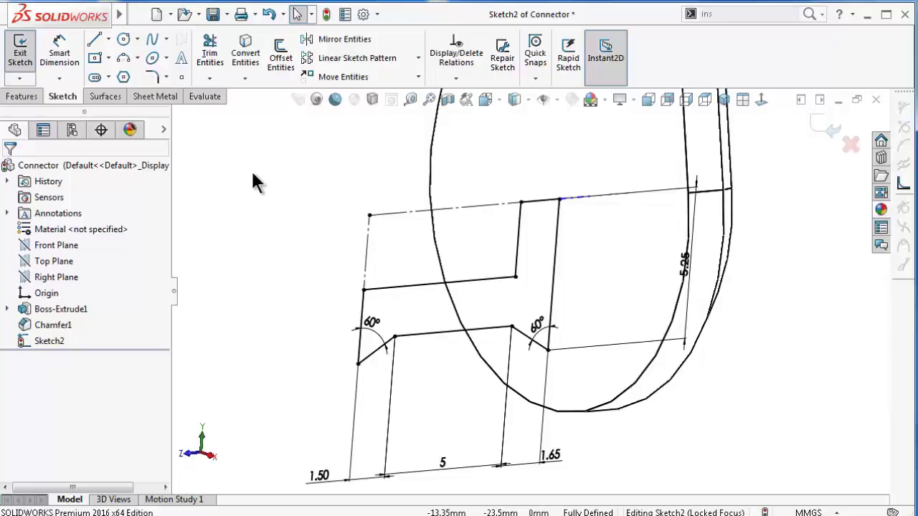
pyautogui.click(21, 96)
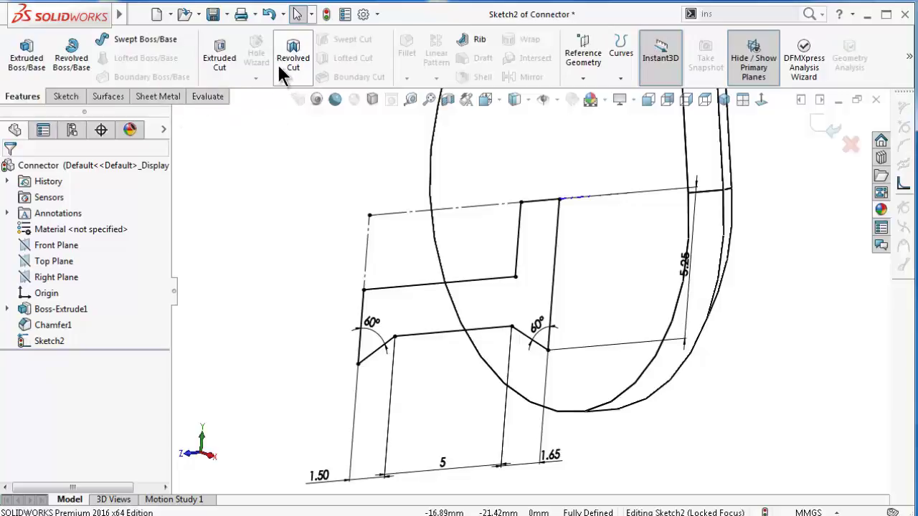
pyautogui.click(72, 57)
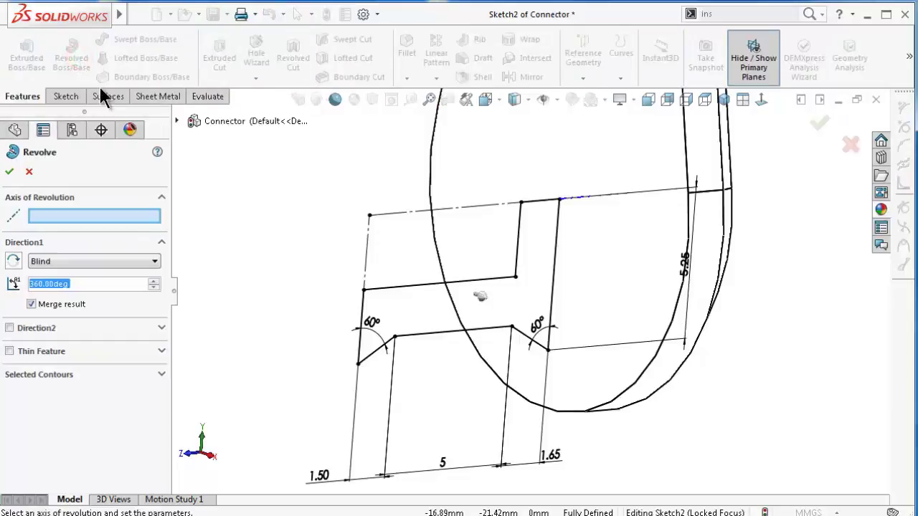
pyautogui.click(474, 207)
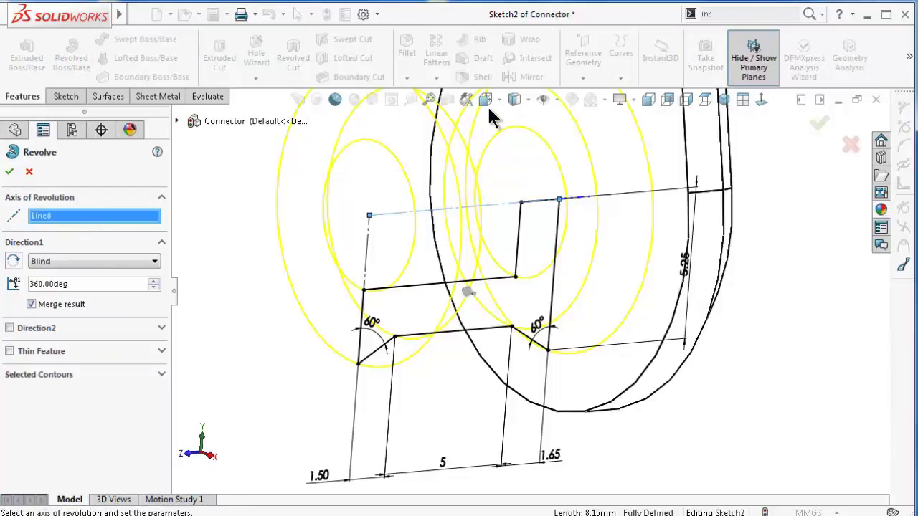
pyautogui.click(513, 99)
pyautogui.click(514, 117)
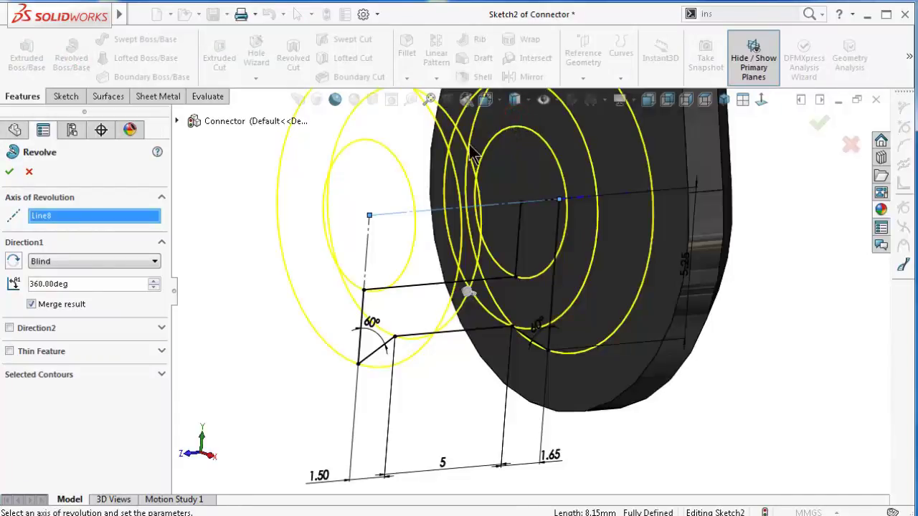
pyautogui.click(7, 174)
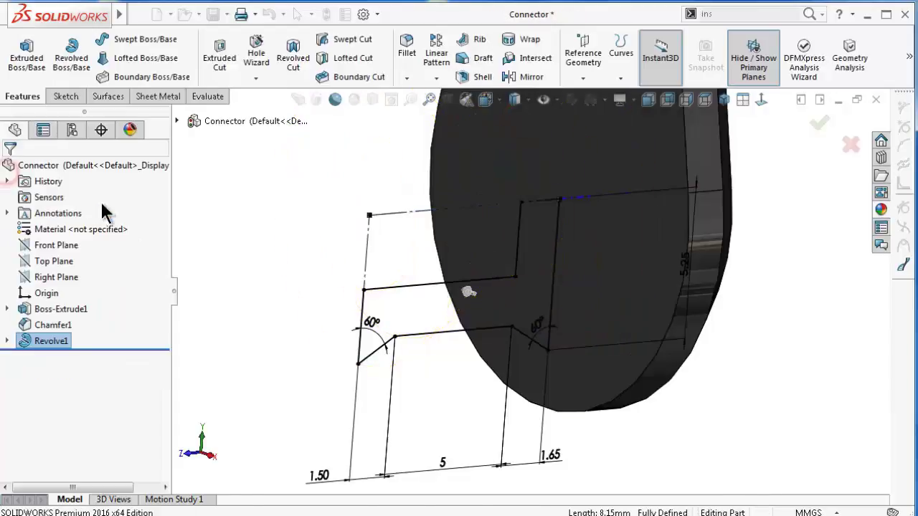
pyautogui.click(294, 323)
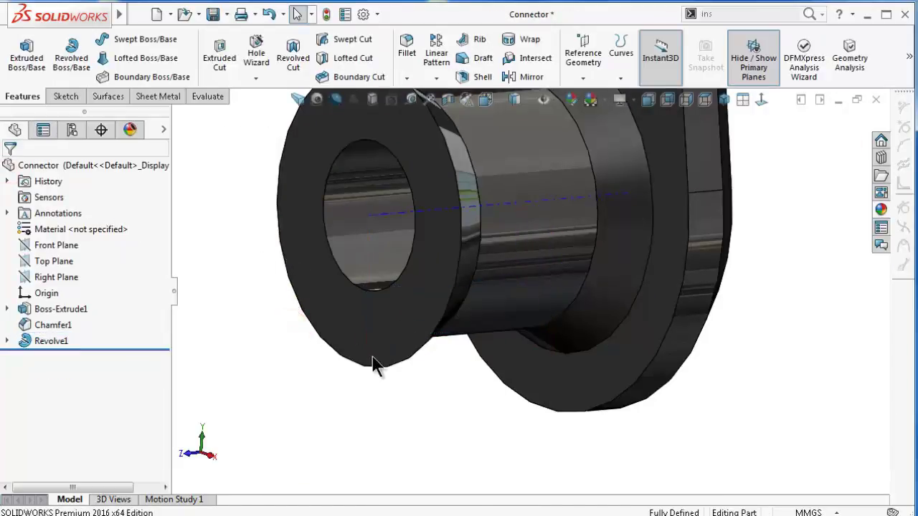
pyautogui.press('Up')
pyautogui.press('Up')
pyautogui.press('Up')
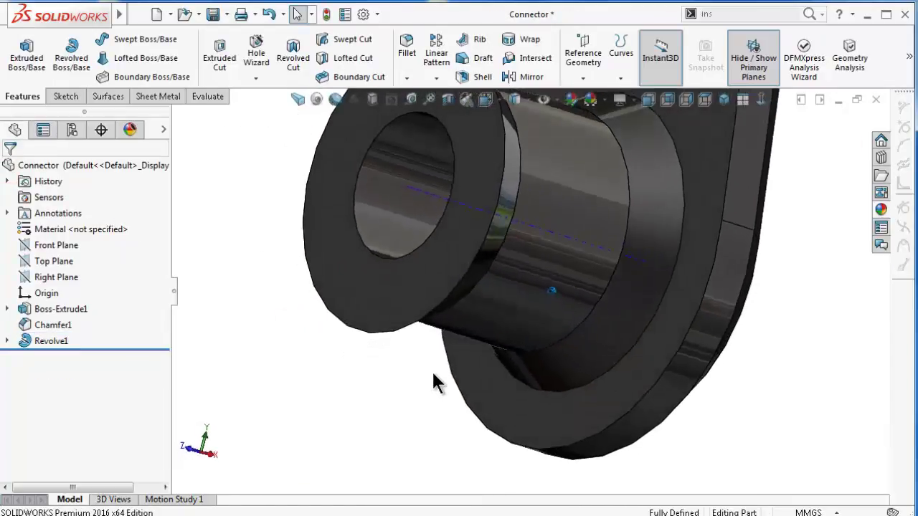
pyautogui.scroll(-1, 480, 240)
pyautogui.scroll(2, 520, 172)
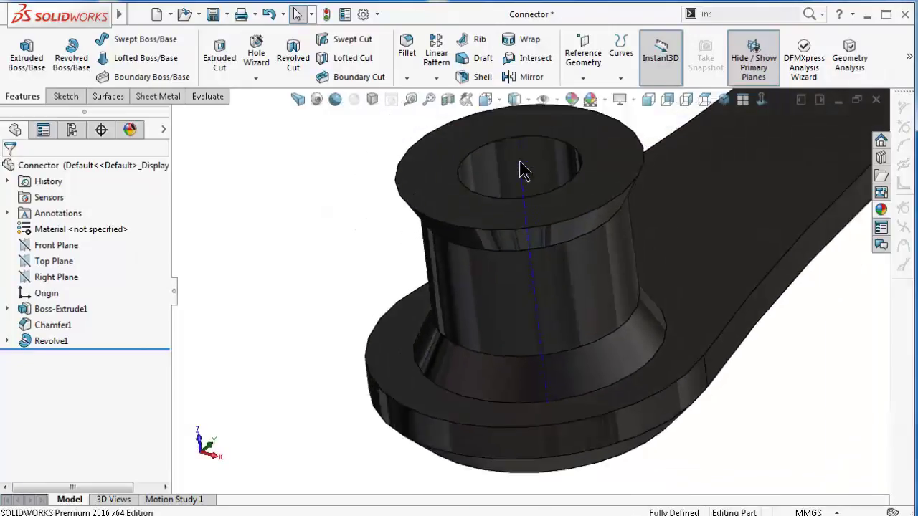
pyautogui.scroll(-3, 520, 191)
pyautogui.scroll(-1, 530, 238)
pyautogui.press('Left')
pyautogui.press('Left')
pyautogui.press('Left')
pyautogui.press('Left')
pyautogui.press('Left')
pyautogui.press('Left')
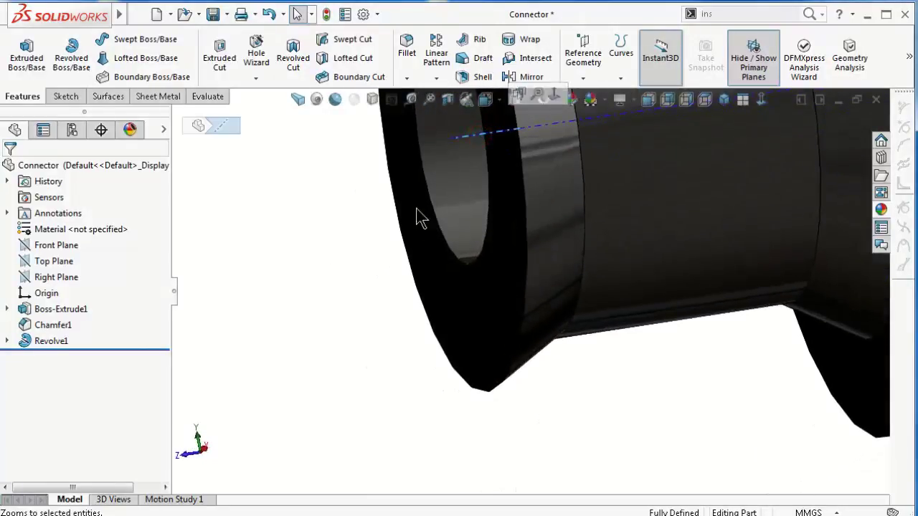
pyautogui.click(345, 251)
pyautogui.click(548, 98)
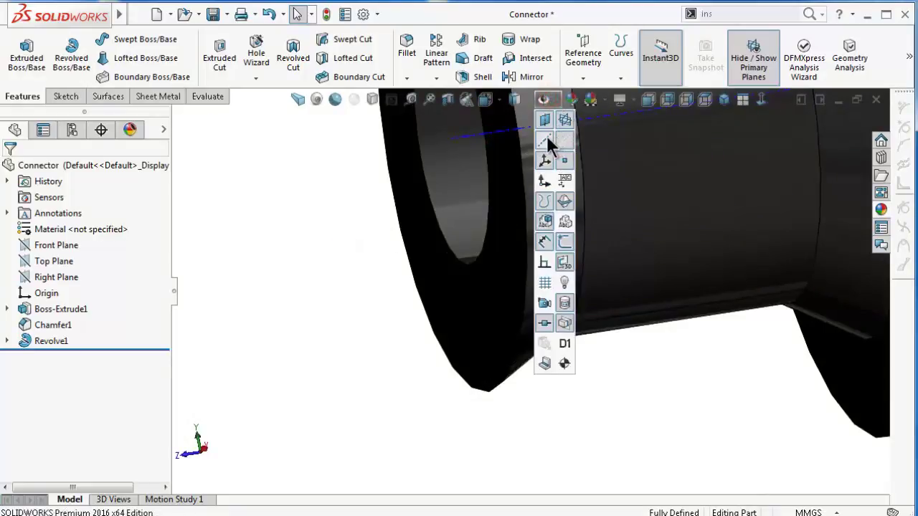
pyautogui.click(321, 351)
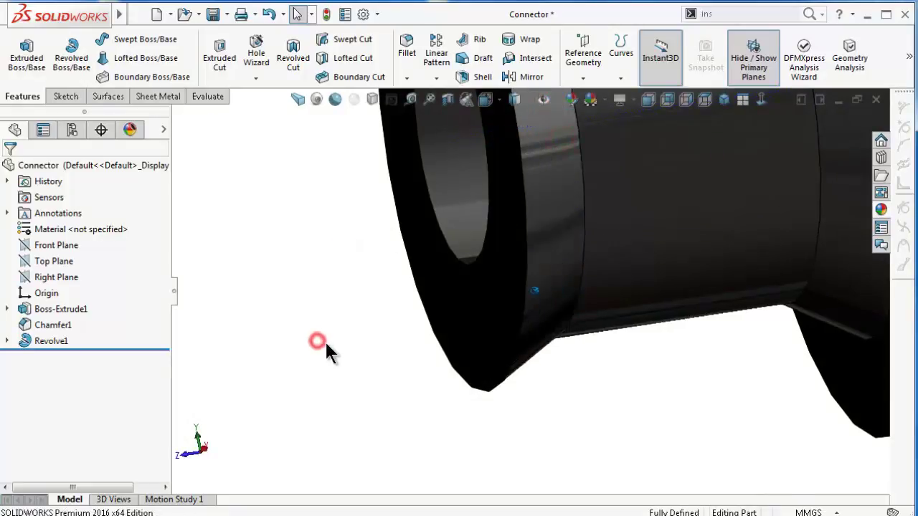
pyautogui.moveTo(322, 352)
pyautogui.mouseDown(button='middle')
pyautogui.moveTo(342, 354)
pyautogui.moveTo(320, 349)
pyautogui.mouseUp(button='middle')
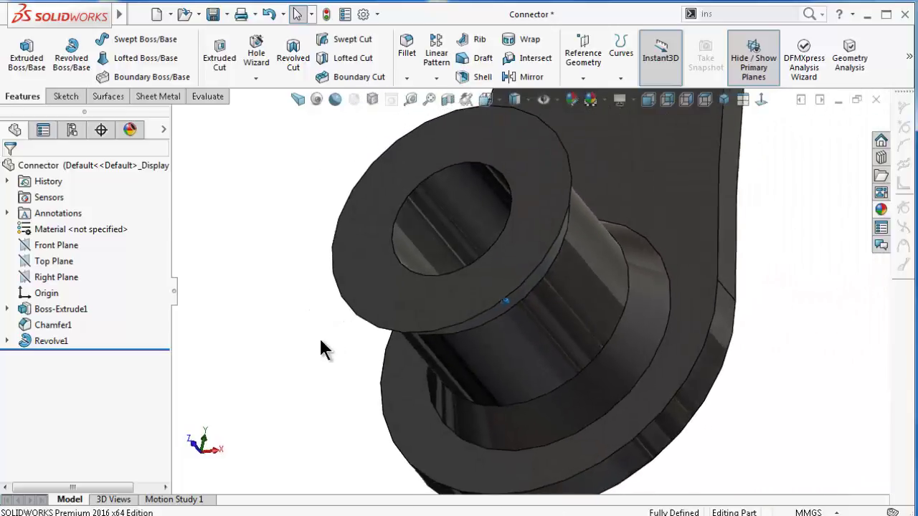
pyautogui.click(65, 96)
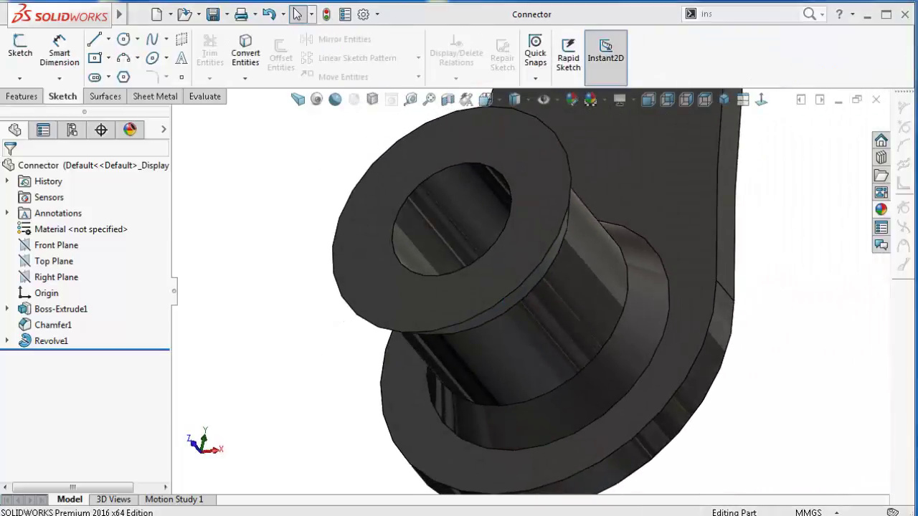
pyautogui.click(21, 99)
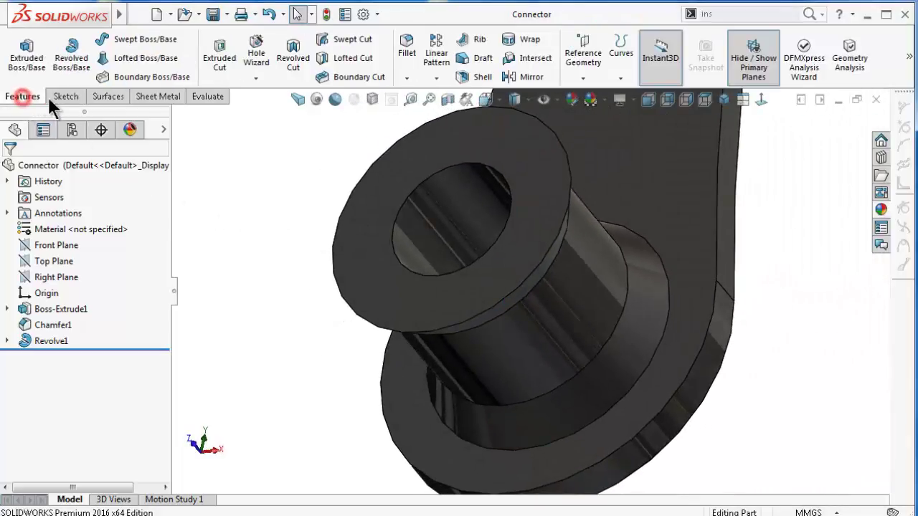
# Fillet the outer rim edge of the boss end face with a 0.4 mm radius as Fillet1
pyautogui.click(406, 48)
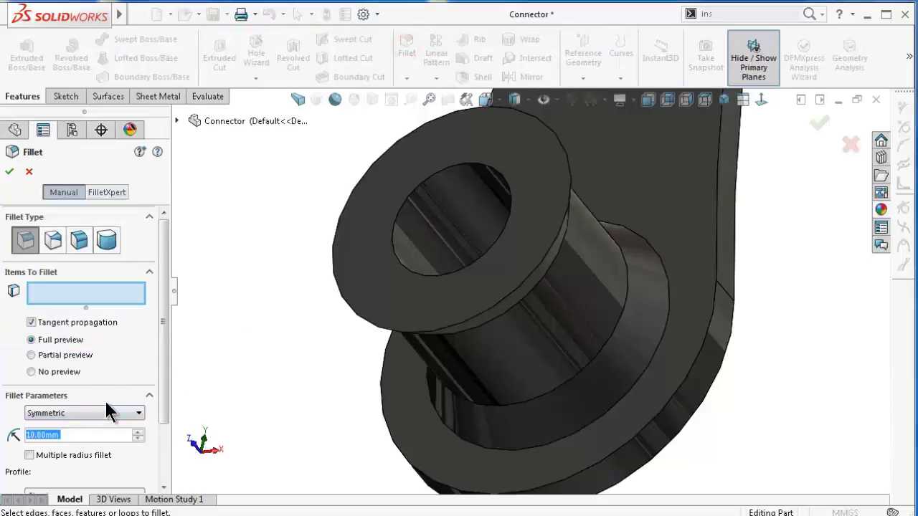
pyautogui.write('0.5')
pyautogui.press('Return')
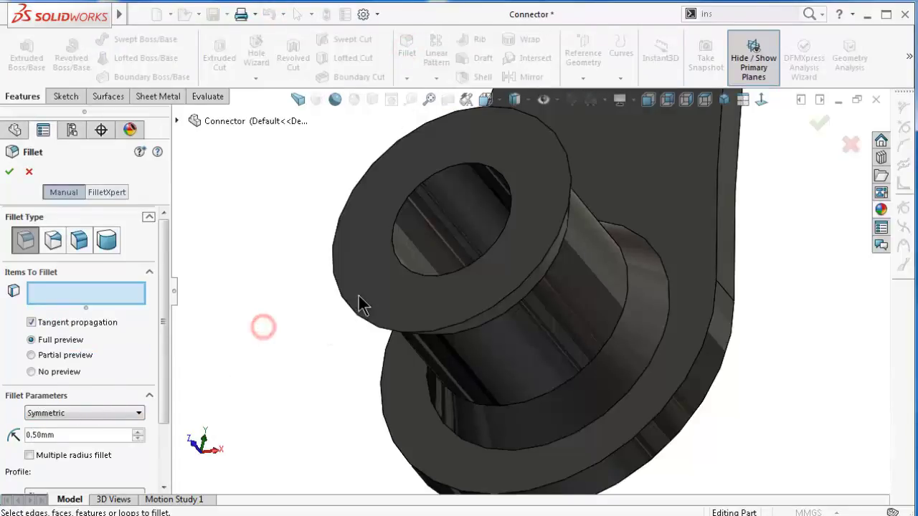
pyautogui.click(358, 297)
pyautogui.moveTo(329, 333); pyautogui.dragTo(301, 271, button='middle')
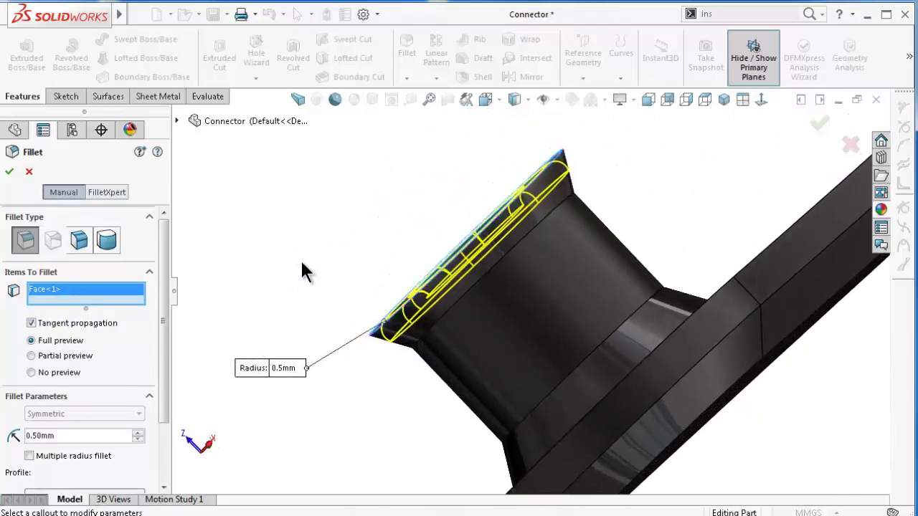
pyautogui.doubleClick(42, 439)
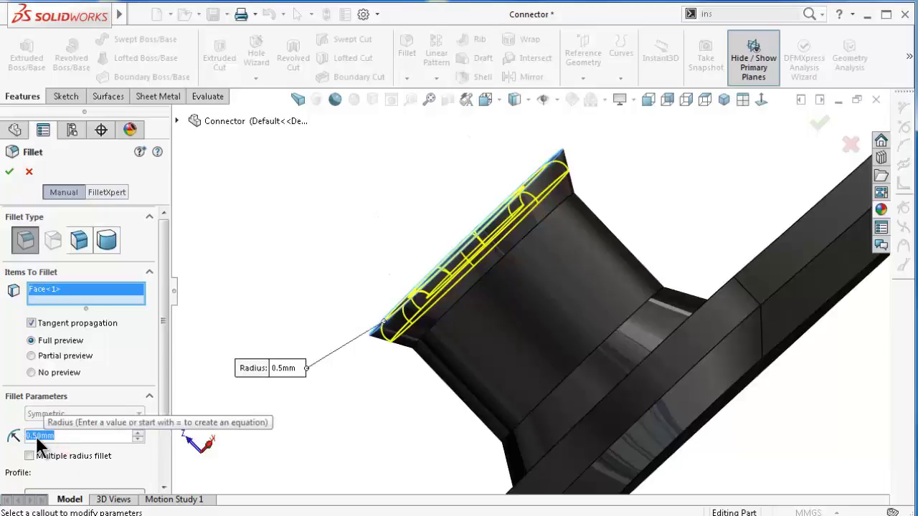
pyautogui.write('0.4')
pyautogui.press('Return')
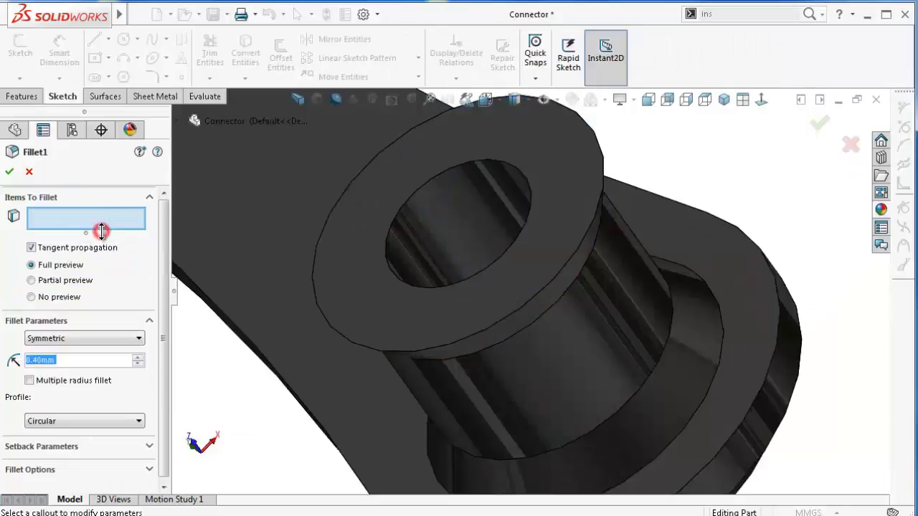
pyautogui.scroll(-2, 540, 304)
pyautogui.click(543, 299)
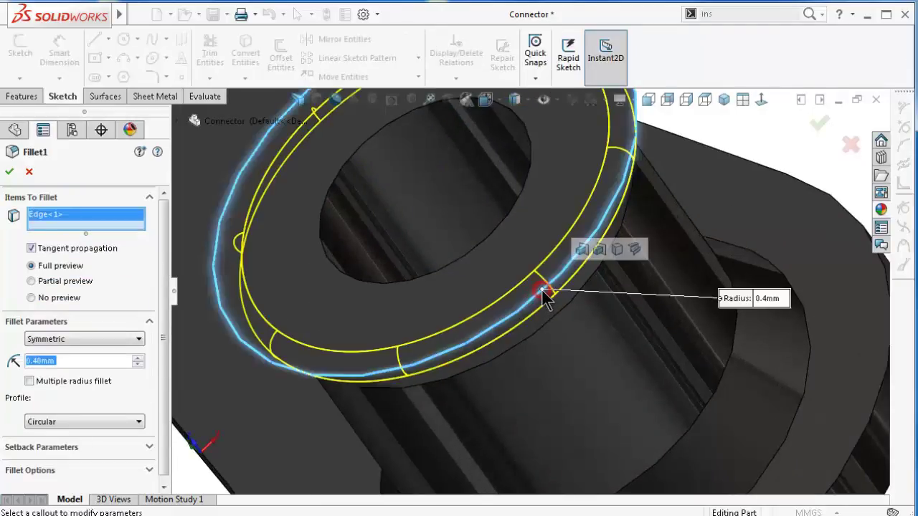
pyautogui.click(9, 172)
pyautogui.scroll(2, 466, 203)
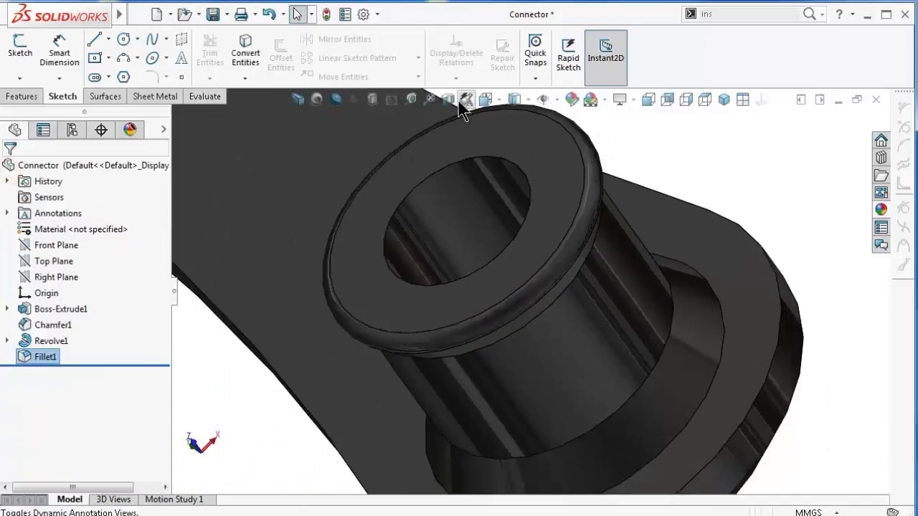
pyautogui.click(22, 96)
# Chamfer the boss hole's inner rim edge 1.5 mm at 45°, then inspect the result
pyautogui.click(406, 78)
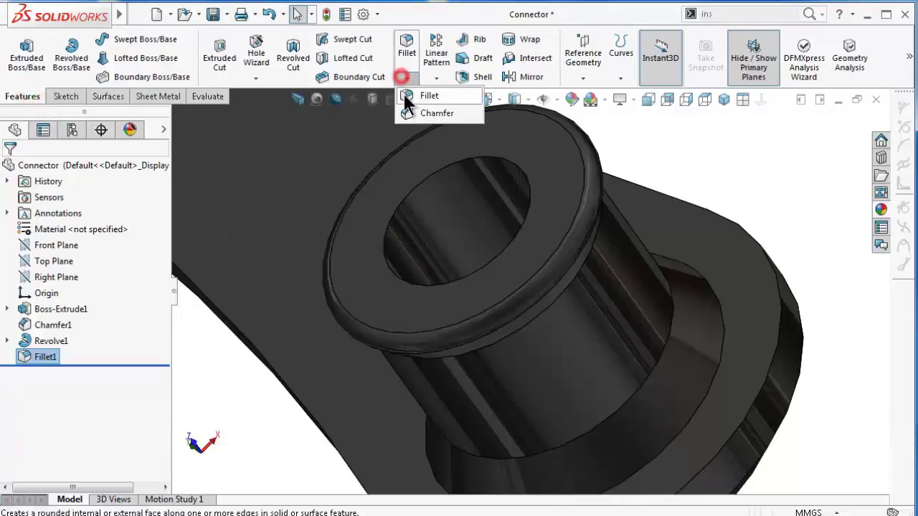
pyautogui.click(436, 113)
pyautogui.click(457, 281)
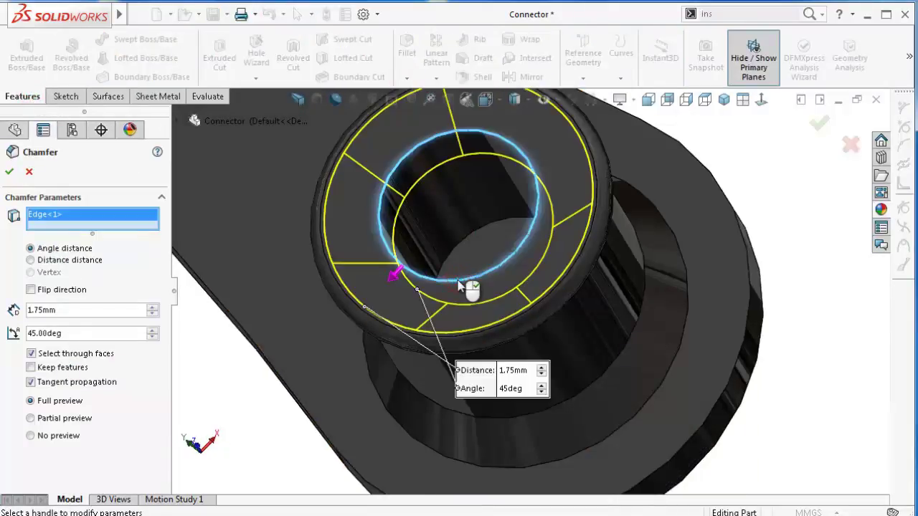
pyautogui.doubleClick(83, 310)
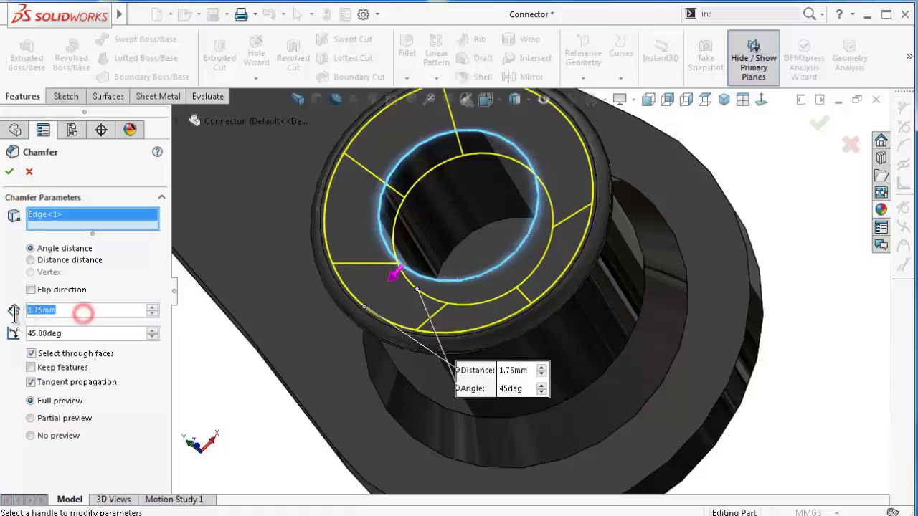
pyautogui.write('1')
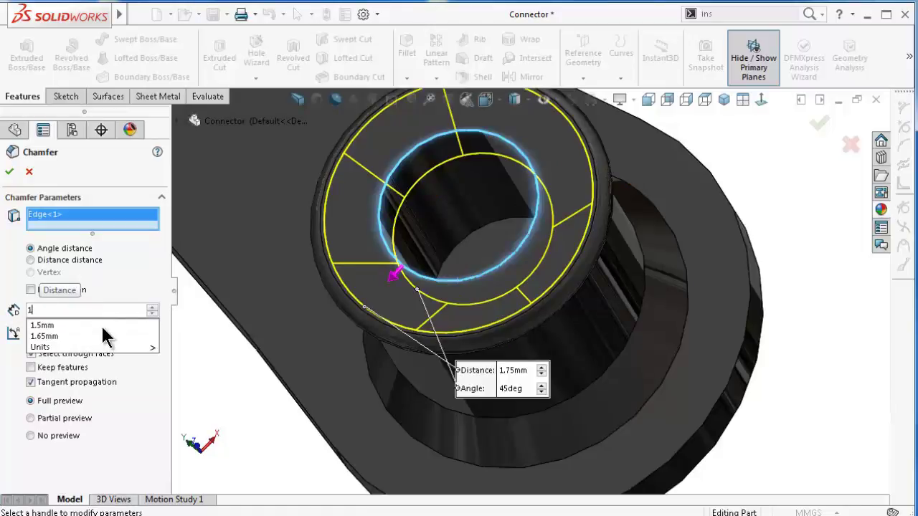
pyautogui.write('.5')
pyautogui.press('Return')
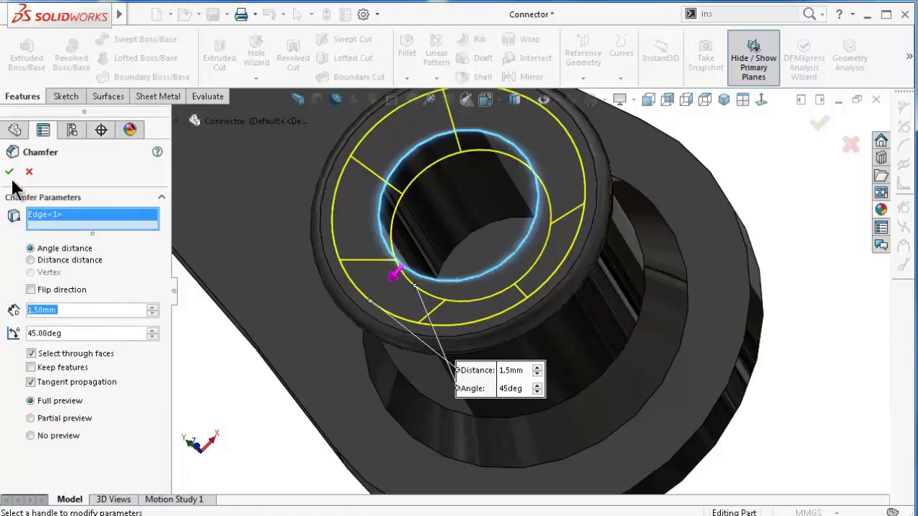
pyautogui.click(9, 171)
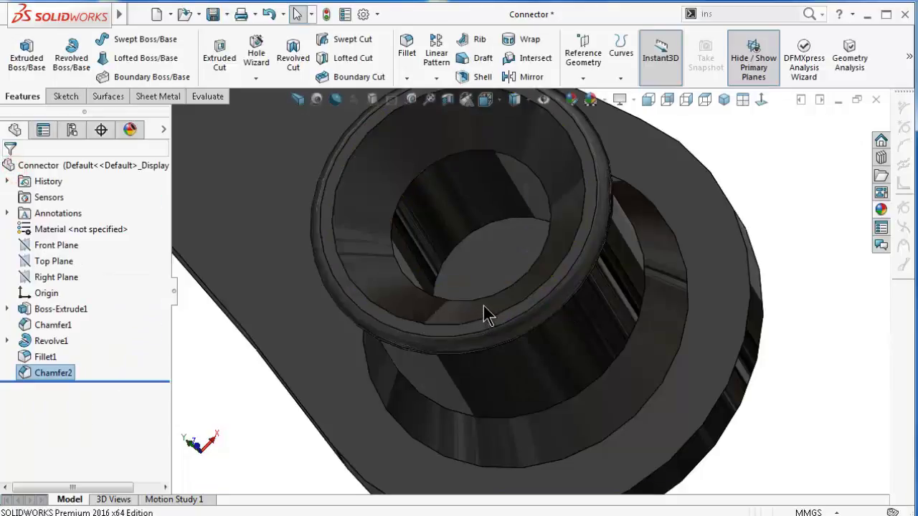
pyautogui.moveTo(483, 305)
pyautogui.mouseDown(button='middle')
pyautogui.moveTo(499, 224)
pyautogui.moveTo(454, 262)
pyautogui.moveTo(463, 266)
pyautogui.moveTo(445, 266)
pyautogui.moveTo(469, 266)
pyautogui.moveTo(486, 247)
pyautogui.mouseUp(button='middle')
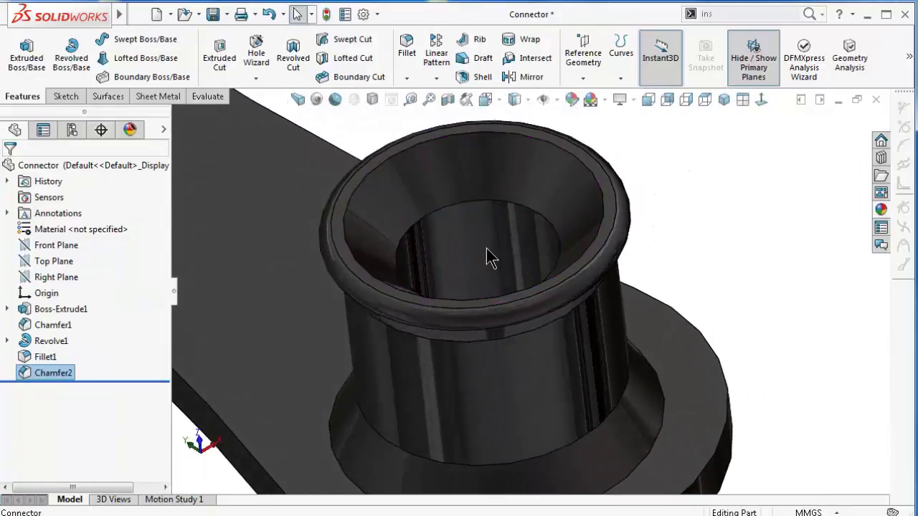
pyautogui.scroll(5, 486, 248)
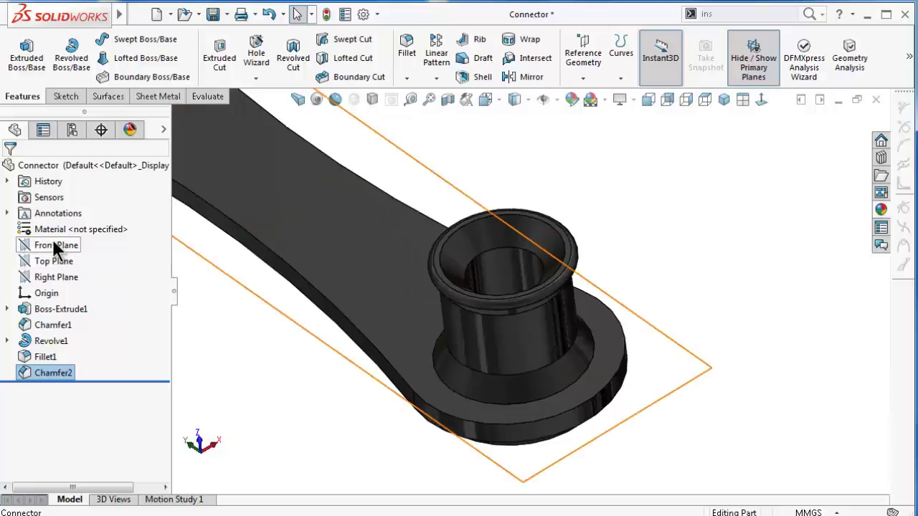
# Start Sketch3 on the Right Plane, viewed normal to the plane
pyautogui.click(58, 278)
pyautogui.moveTo(368, 286)
pyautogui.mouseDown(button='middle')
pyautogui.moveTo(375, 297)
pyautogui.moveTo(356, 353)
pyautogui.moveTo(368, 324)
pyautogui.moveTo(103, 294)
pyautogui.mouseUp(button='middle')
pyautogui.click(66, 278)
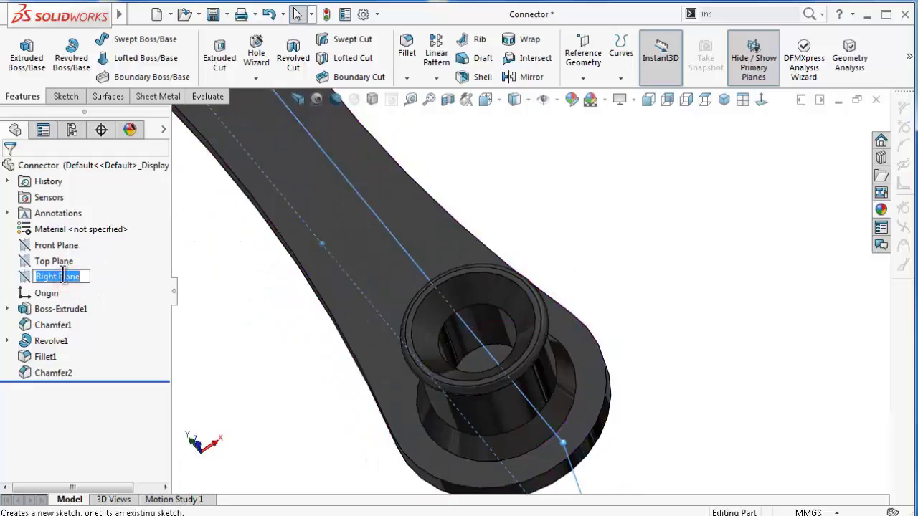
pyautogui.click(25, 277)
pyautogui.click(39, 263)
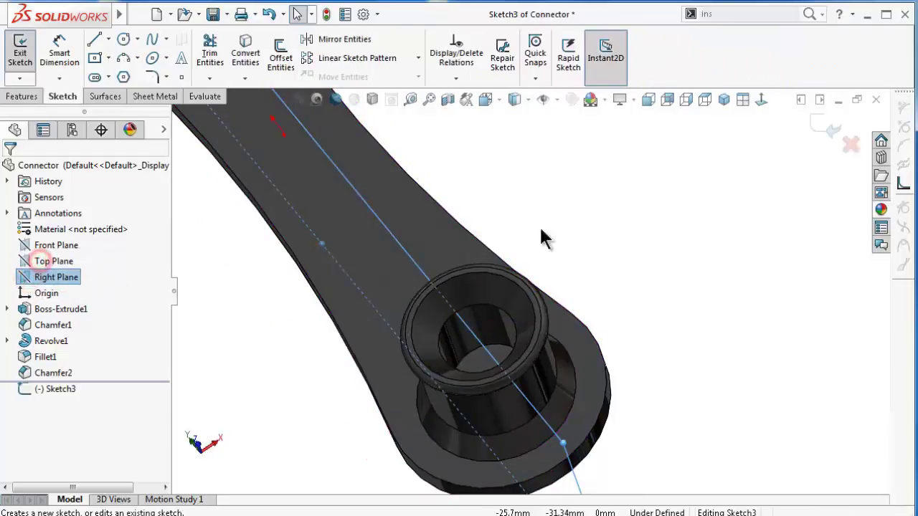
pyautogui.click(758, 100)
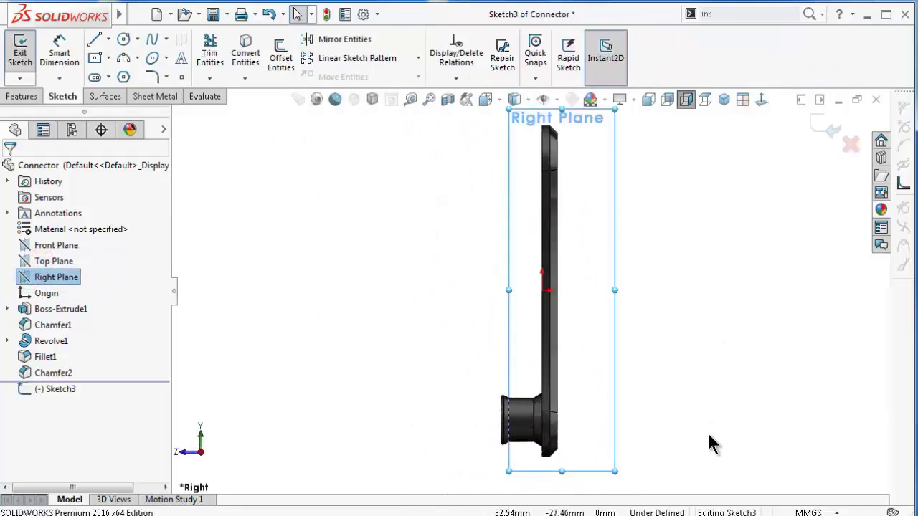
pyautogui.click(369, 275)
pyautogui.scroll(-3, 368, 275)
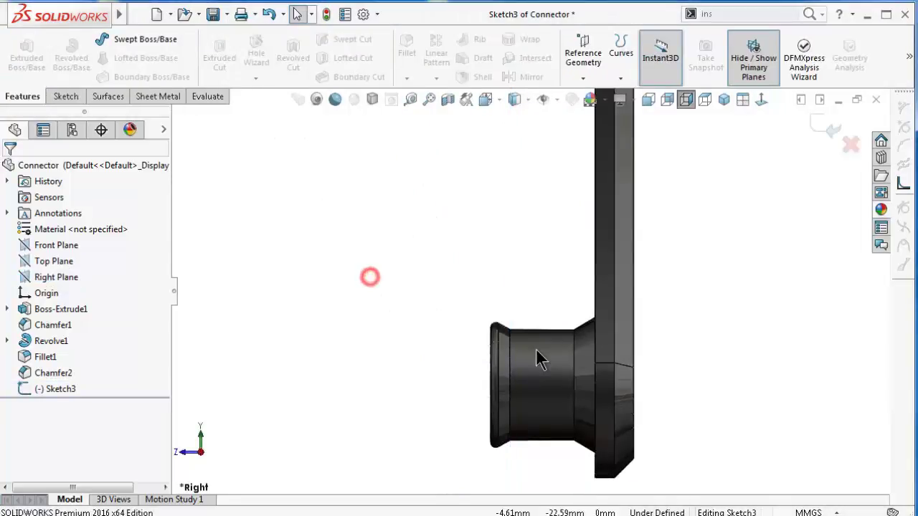
pyautogui.scroll(-3, 536, 349)
pyautogui.scroll(1, 548, 401)
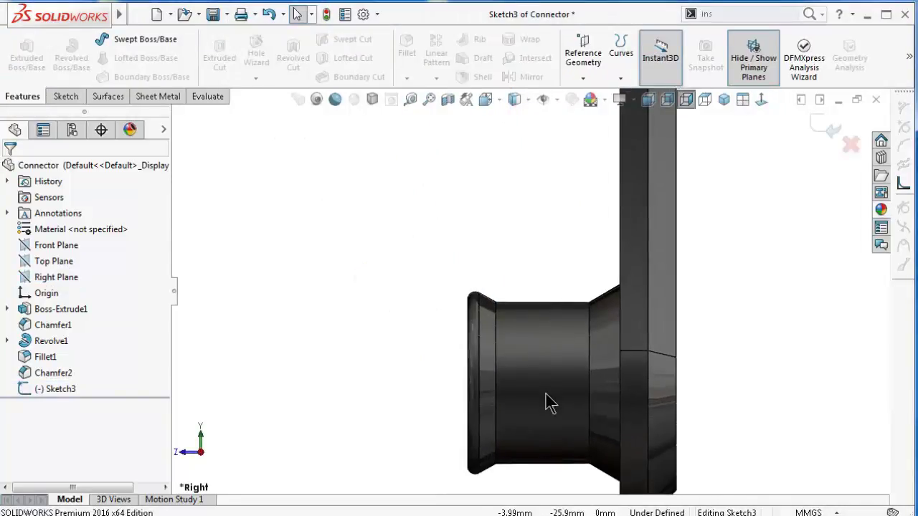
# Draw a straight slot lengthwise across the boss end and view it from the right
pyautogui.click(66, 96)
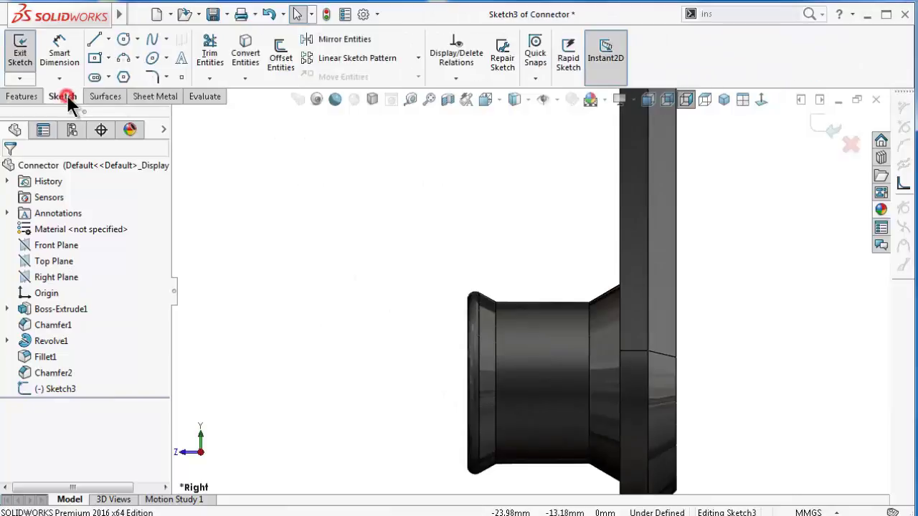
pyautogui.click(94, 77)
pyautogui.scroll(-2, 351, 317)
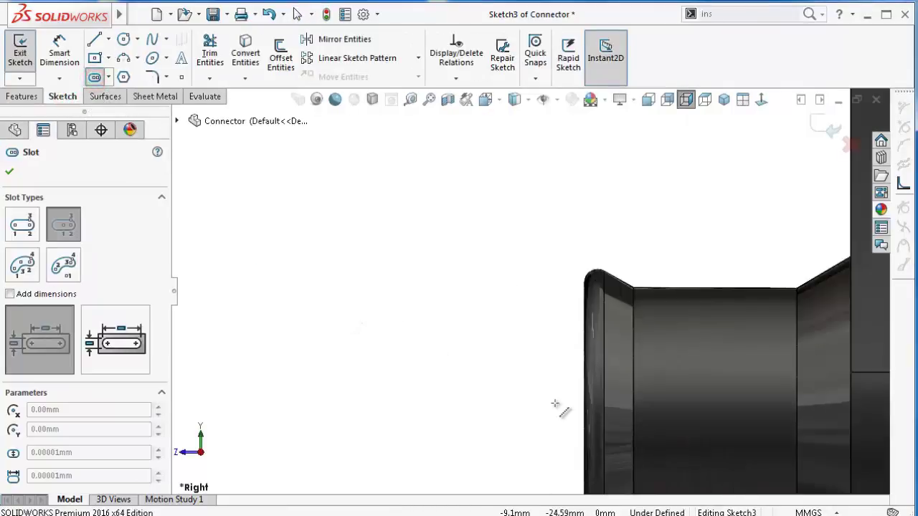
pyautogui.click(584, 430)
pyautogui.scroll(2, 681, 441)
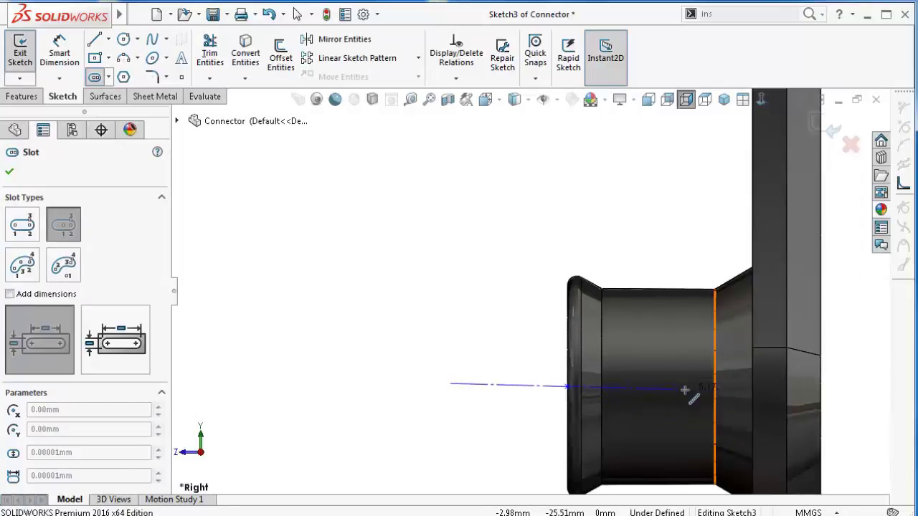
pyautogui.click(684, 387)
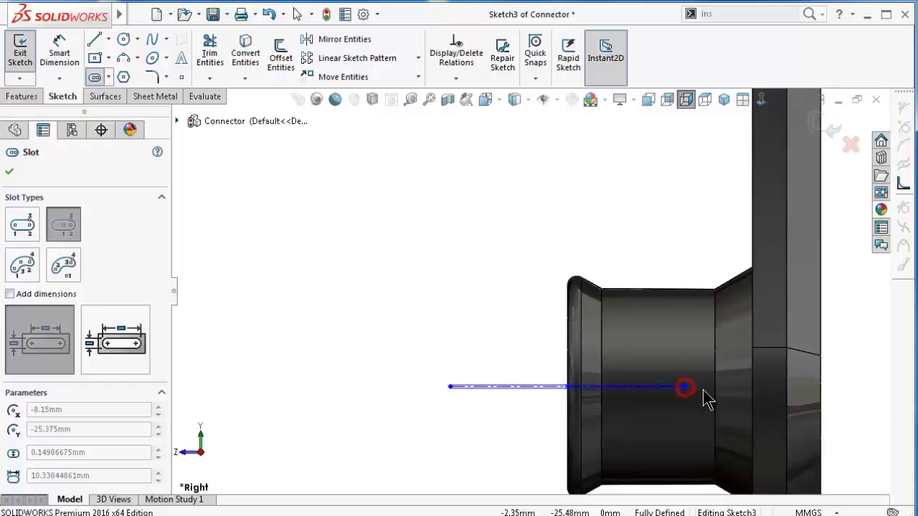
pyautogui.click(715, 417)
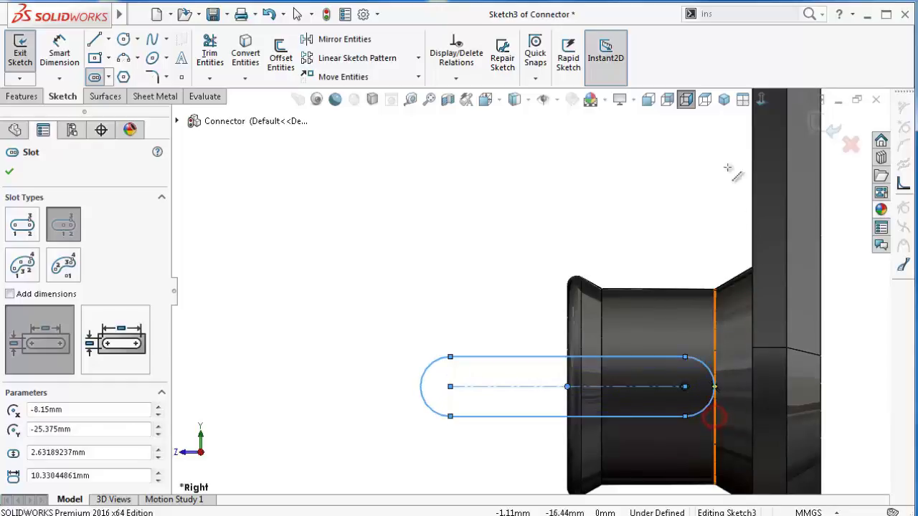
pyautogui.click(762, 102)
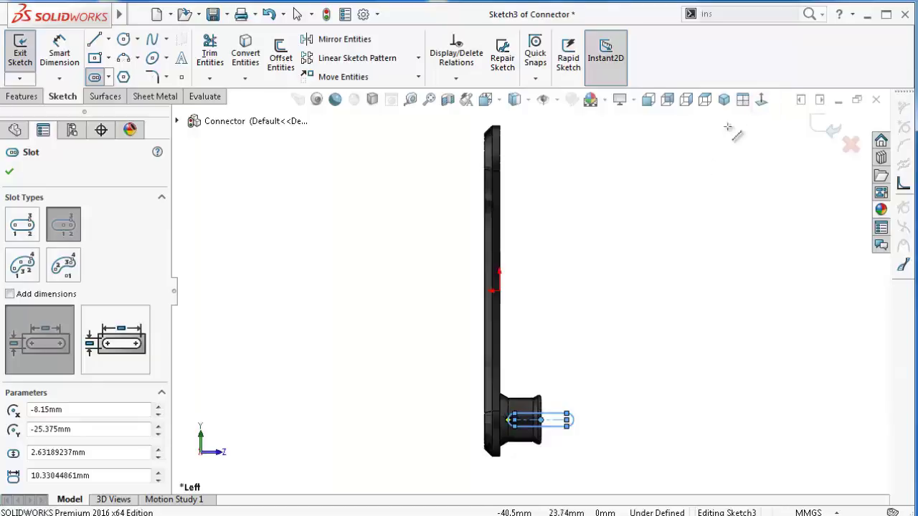
pyautogui.click(762, 104)
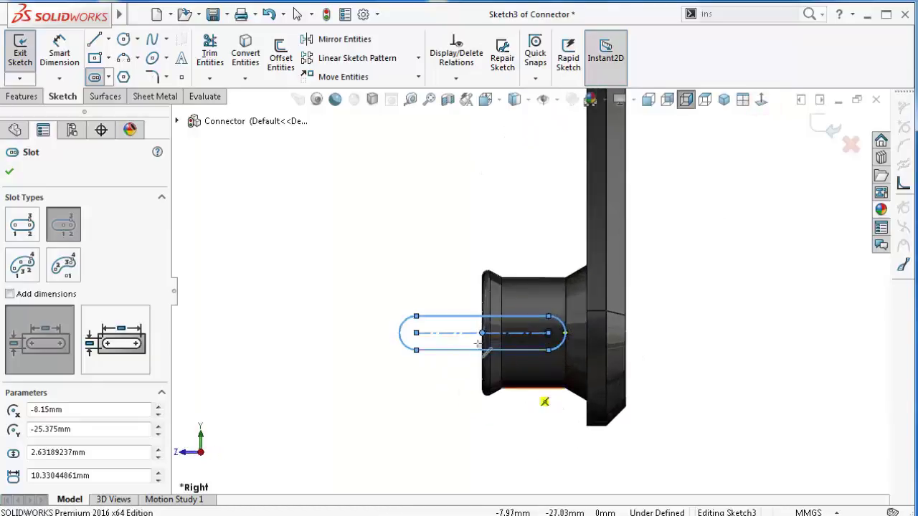
pyautogui.scroll(-2, 478, 344)
# Dimension the slot width to 1.25 mm
pyautogui.moveTo(338, 235); pyautogui.dragTo(342, 195, button='right')
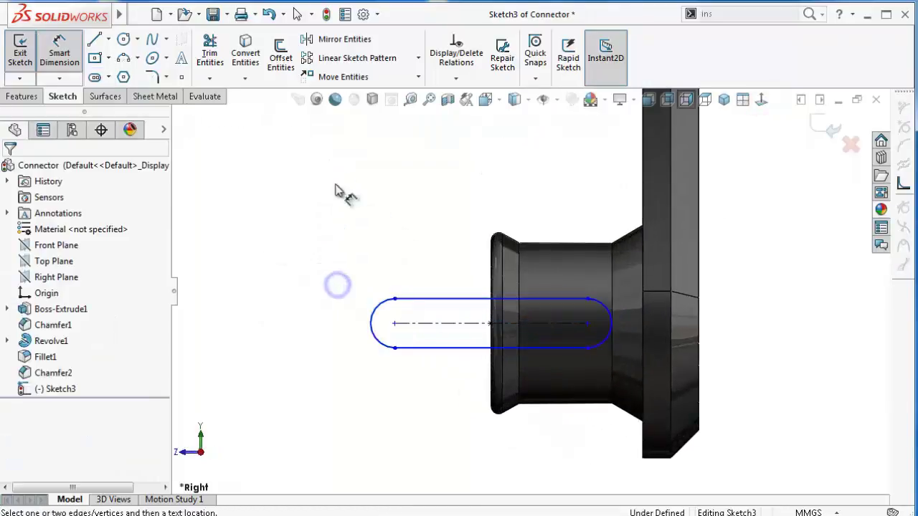
pyautogui.click(420, 299)
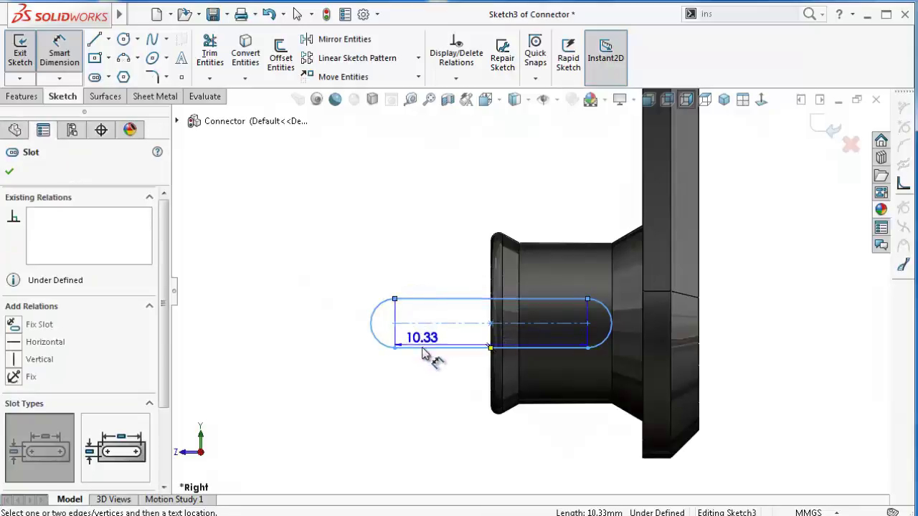
pyautogui.click(420, 348)
pyautogui.click(324, 326)
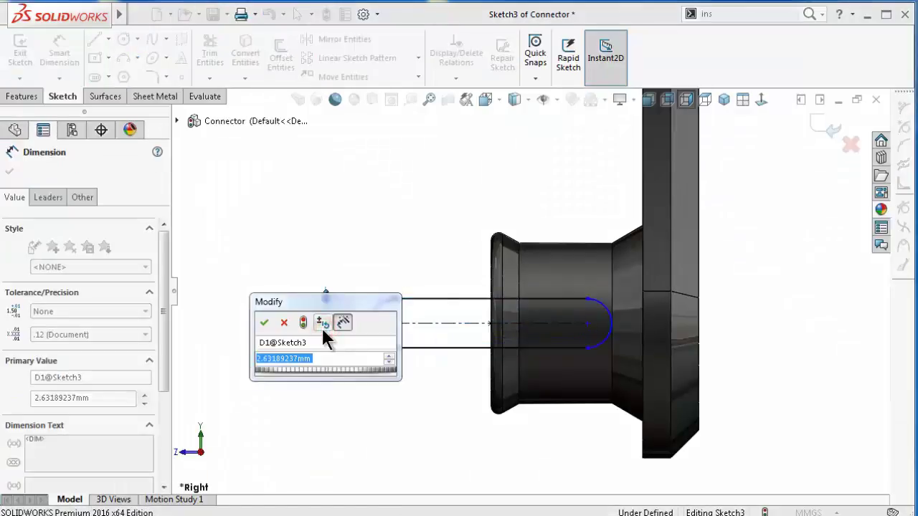
pyautogui.write('1.25')
pyautogui.press('Return')
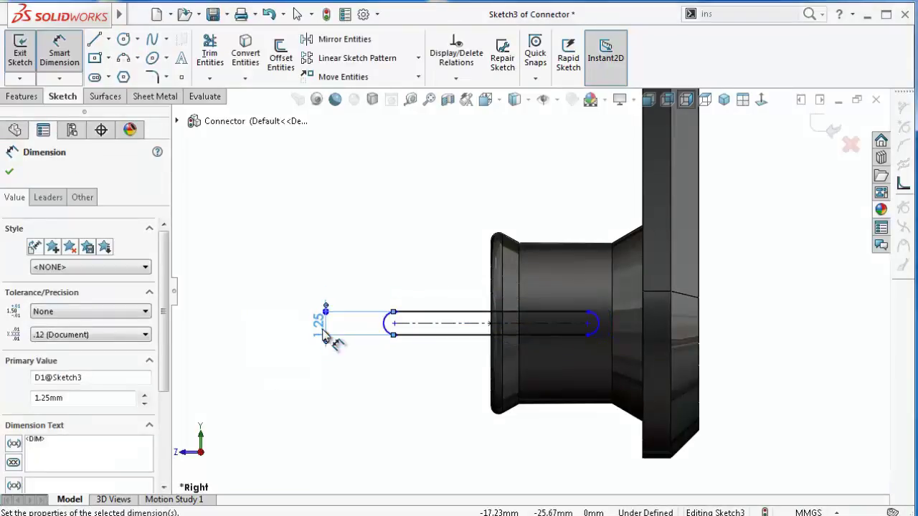
pyautogui.click(354, 255)
pyautogui.scroll(3, 534, 336)
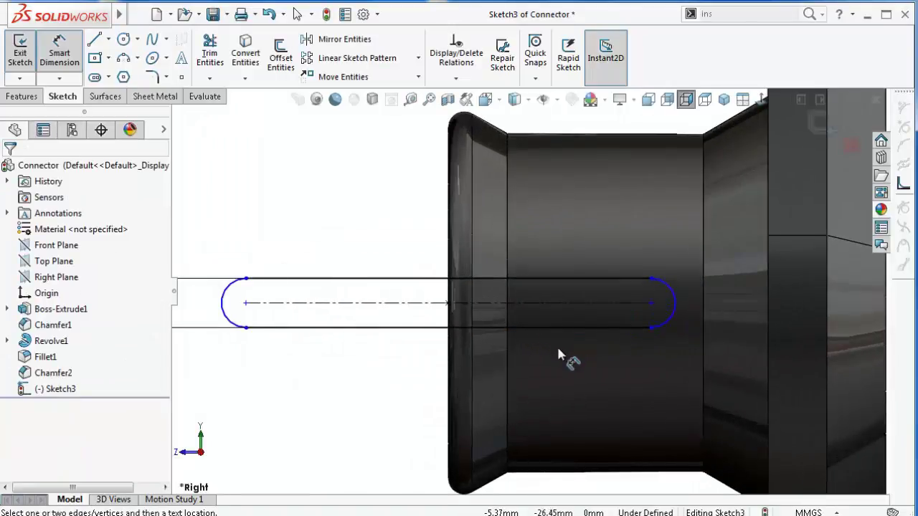
pyautogui.press('Escape')
# Add a Tangent relation between the slot's end arc and the boss edge
pyautogui.click(675, 319)
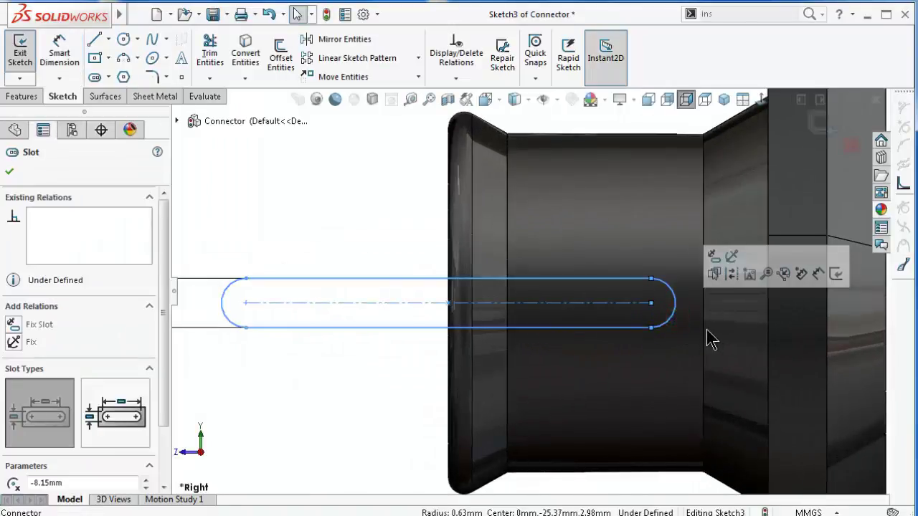
pyautogui.click(707, 332)
pyautogui.click(674, 315)
pyautogui.keyDown('ctrl'); pyautogui.click(703, 337); pyautogui.keyUp('ctrl')
pyautogui.click(742, 265)
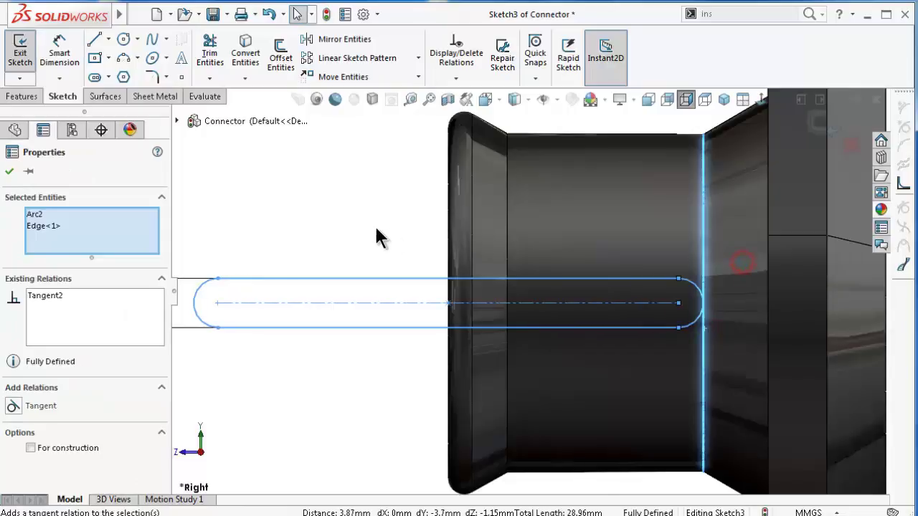
pyautogui.click(377, 229)
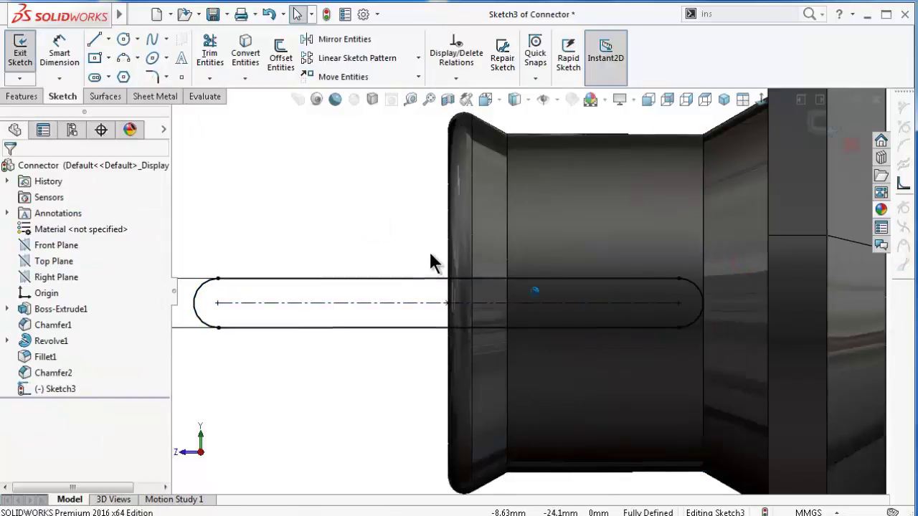
pyautogui.press('Right')
pyautogui.press('Right')
pyautogui.press('Right')
pyautogui.press('Down')
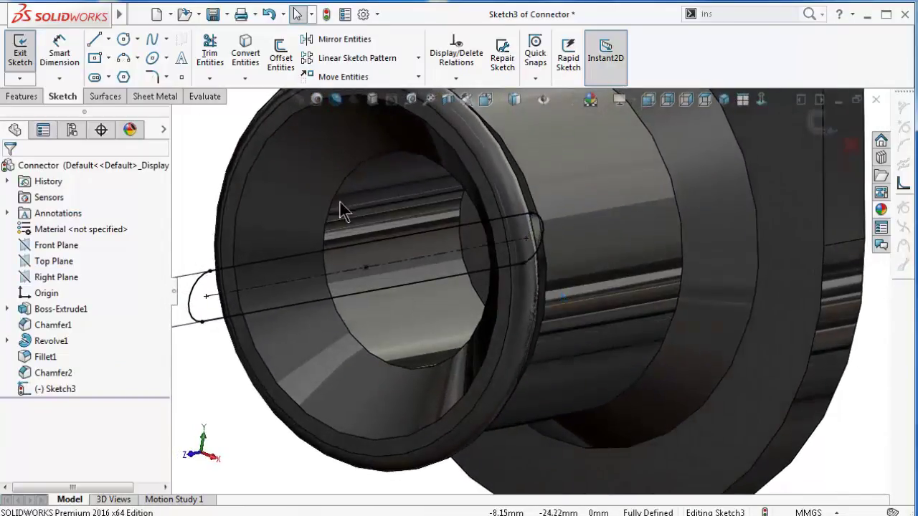
# Extrude-cut the slot sketch Through All in the flipped direction, creating Cut-Extrude1
pyautogui.click(21, 98)
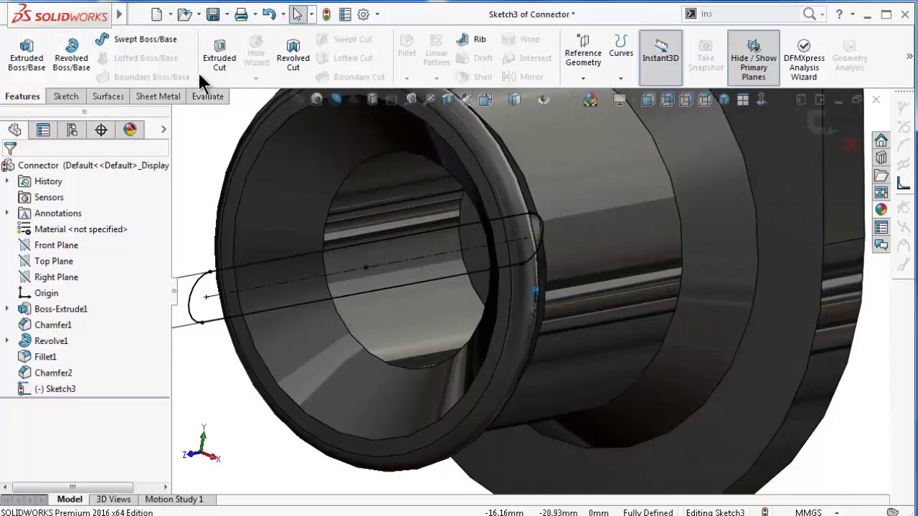
pyautogui.click(217, 58)
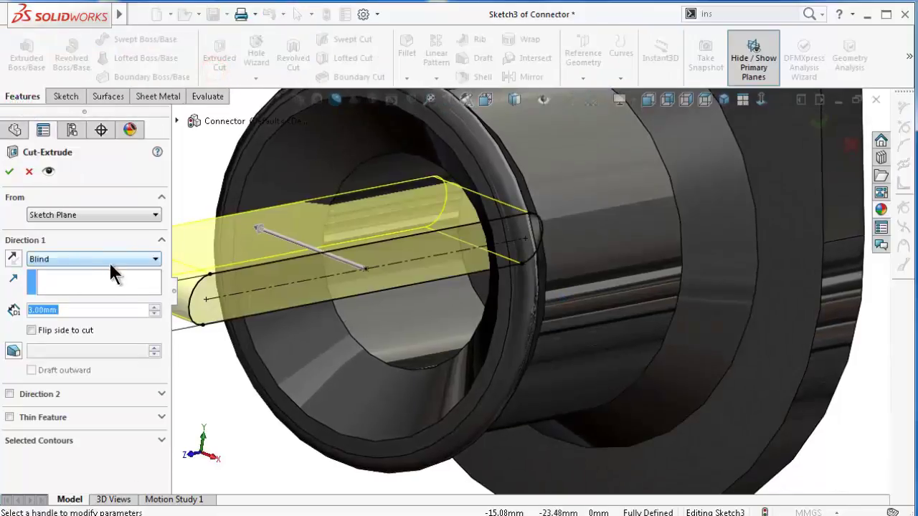
pyautogui.click(11, 283)
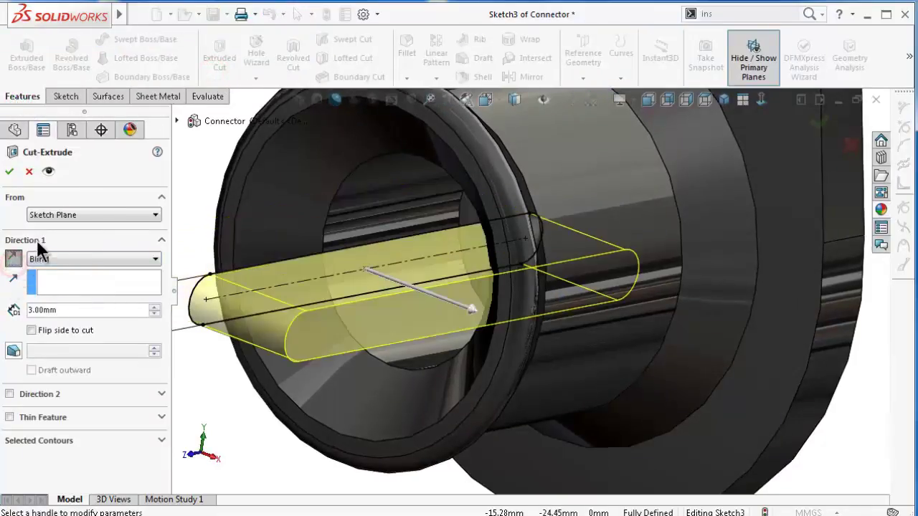
pyautogui.click(45, 257)
pyautogui.click(62, 282)
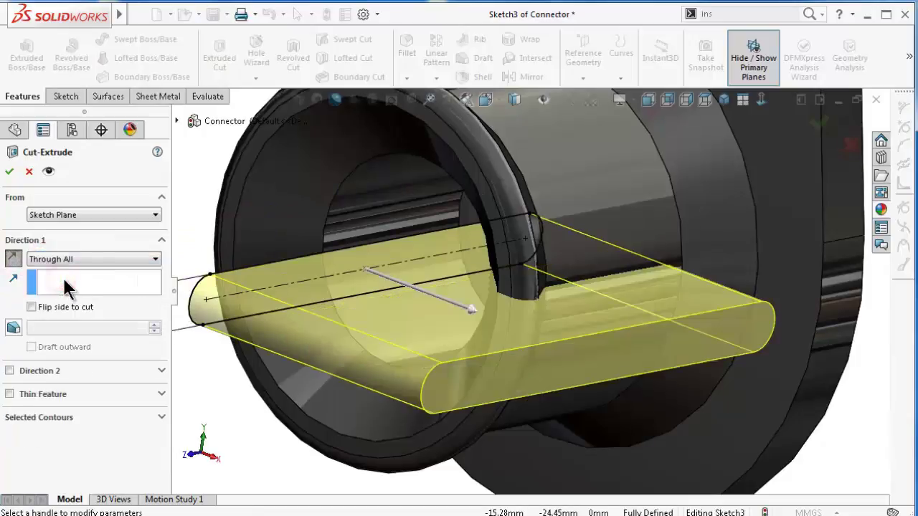
pyautogui.click(10, 172)
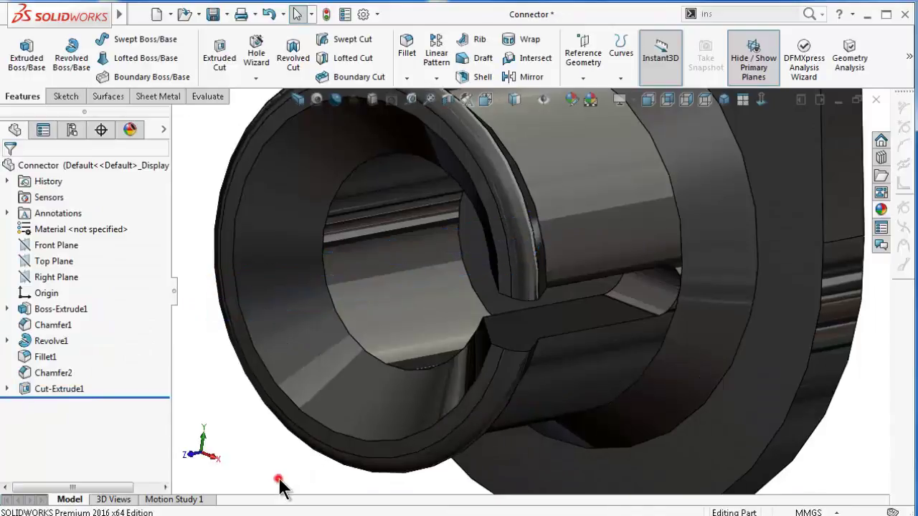
pyautogui.moveTo(280, 480); pyautogui.dragTo(291, 459, button='middle')
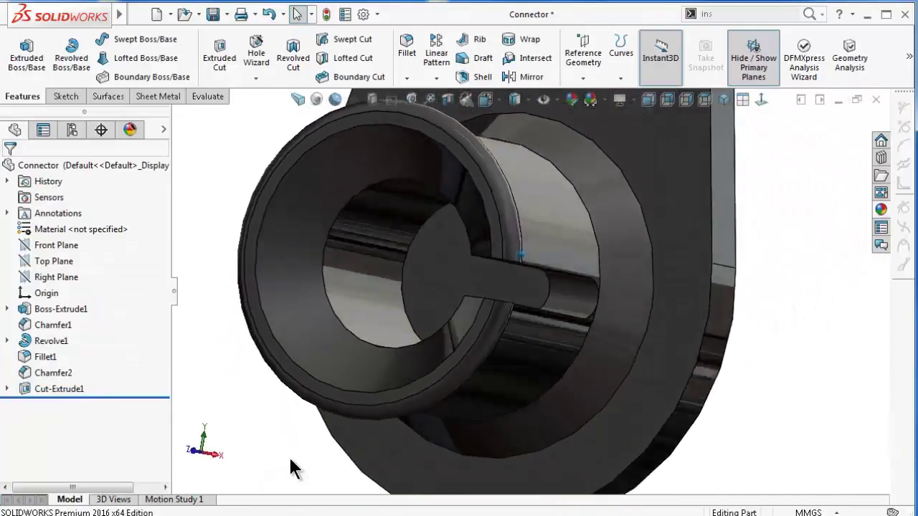
pyautogui.press('Up')
pyautogui.press('Up')
pyautogui.press('Up')
pyautogui.press('Up')
pyautogui.press('Up')
pyautogui.press('Up')
pyautogui.press('Up')
pyautogui.press('Up')
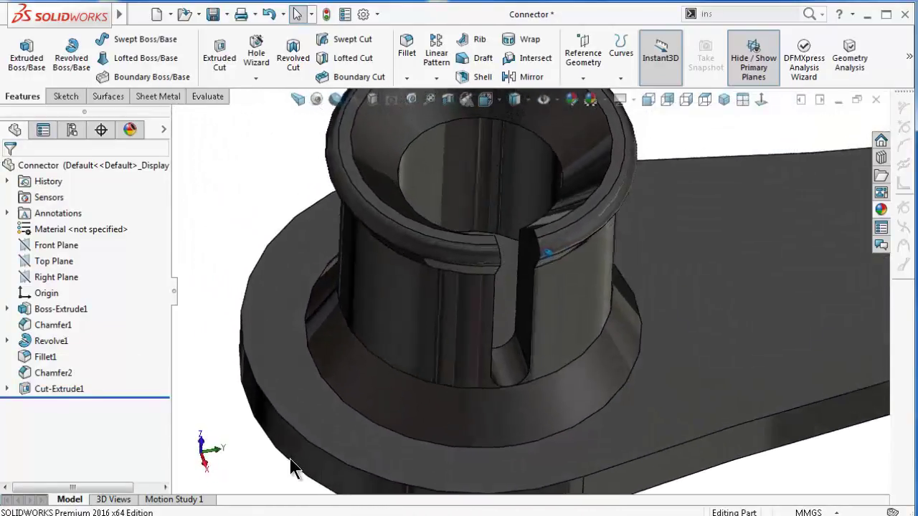
# Circular-pattern Cut-Extrude1 into 3 instances around the boss cylinder axis as CirPattern1
pyautogui.click(432, 76)
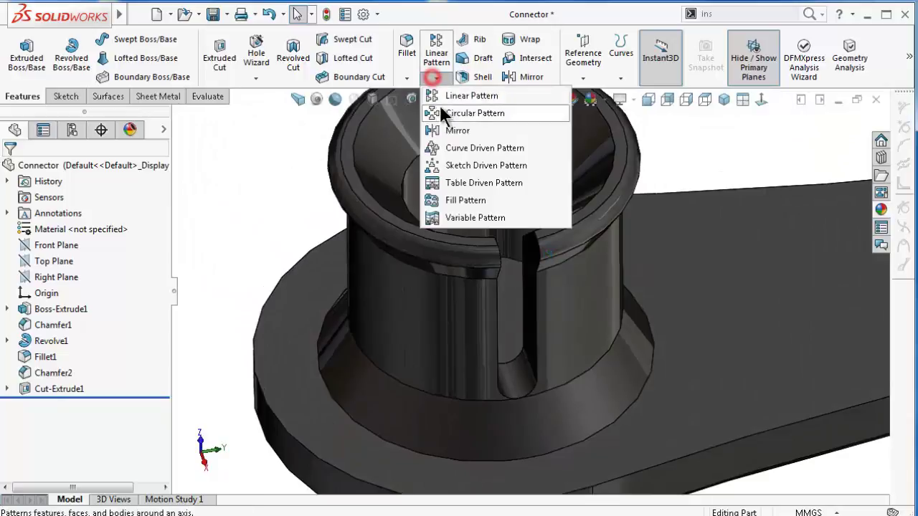
pyautogui.click(442, 112)
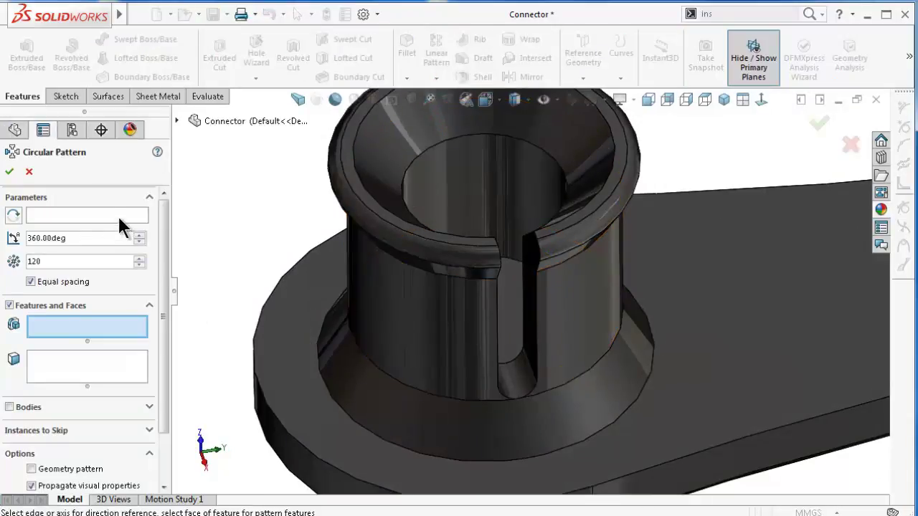
pyautogui.click(118, 215)
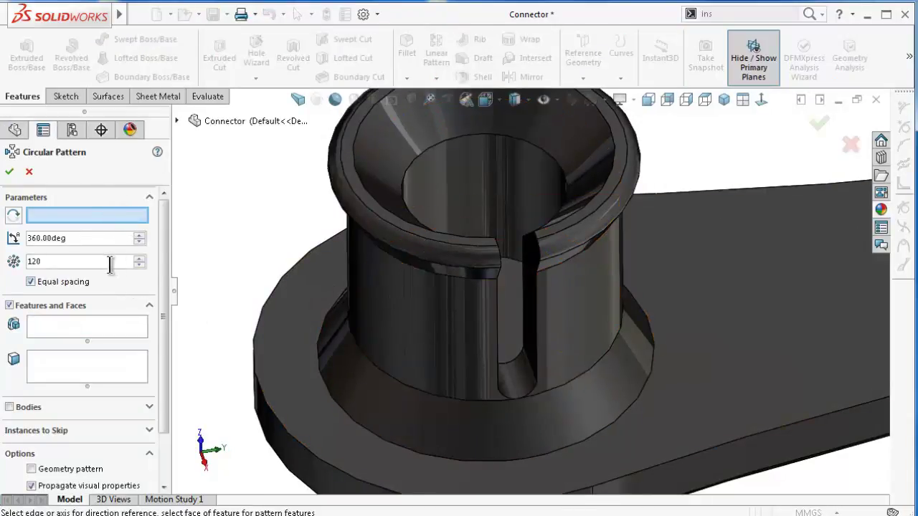
pyautogui.write('3')
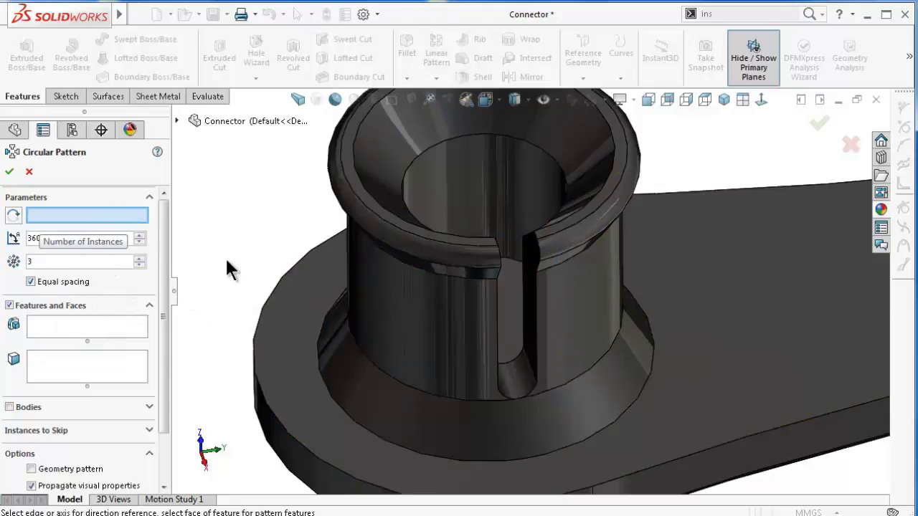
pyautogui.click(406, 301)
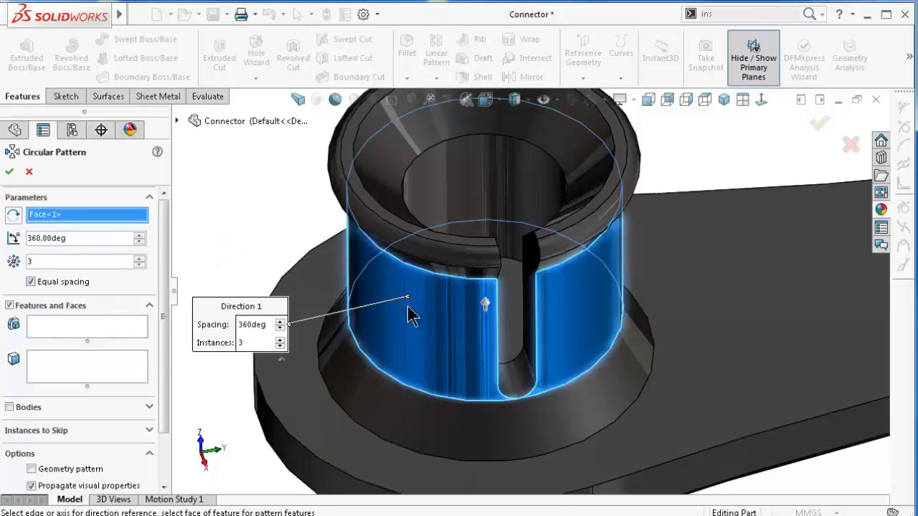
pyautogui.click(95, 328)
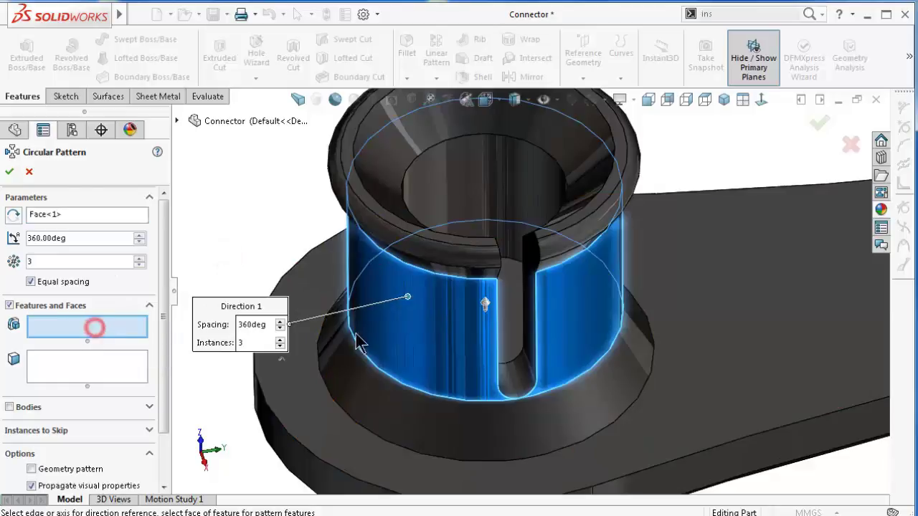
pyautogui.click(524, 382)
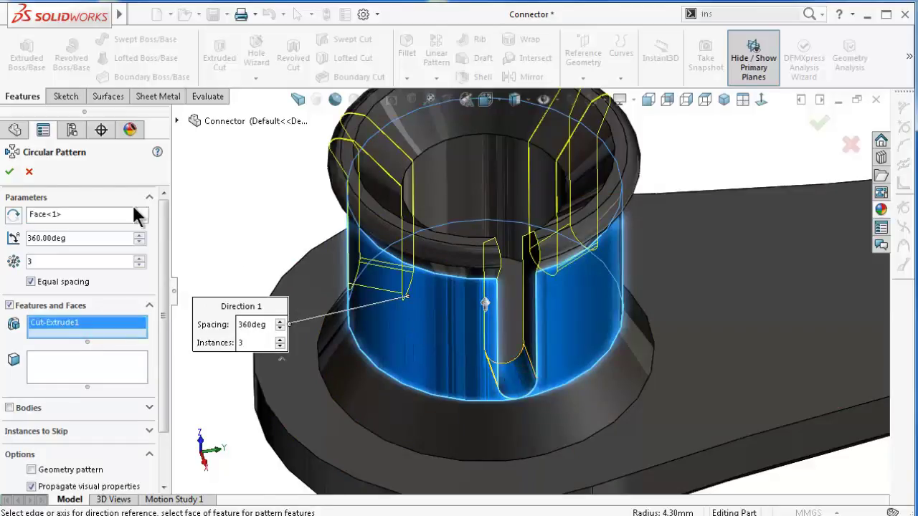
pyautogui.click(10, 171)
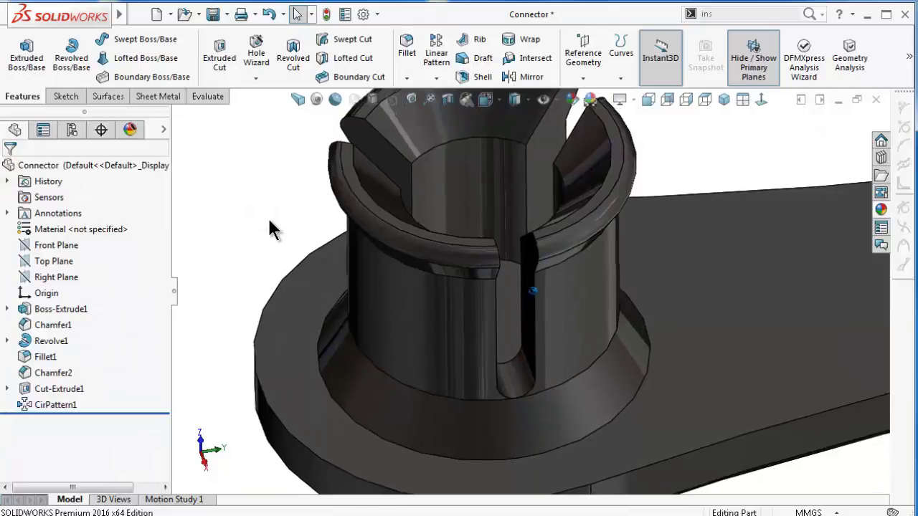
pyautogui.scroll(-2, 267, 217)
pyautogui.scroll(-2, 268, 217)
pyautogui.press('Down')
pyautogui.press('Down')
pyautogui.press('Down')
pyautogui.press('Down')
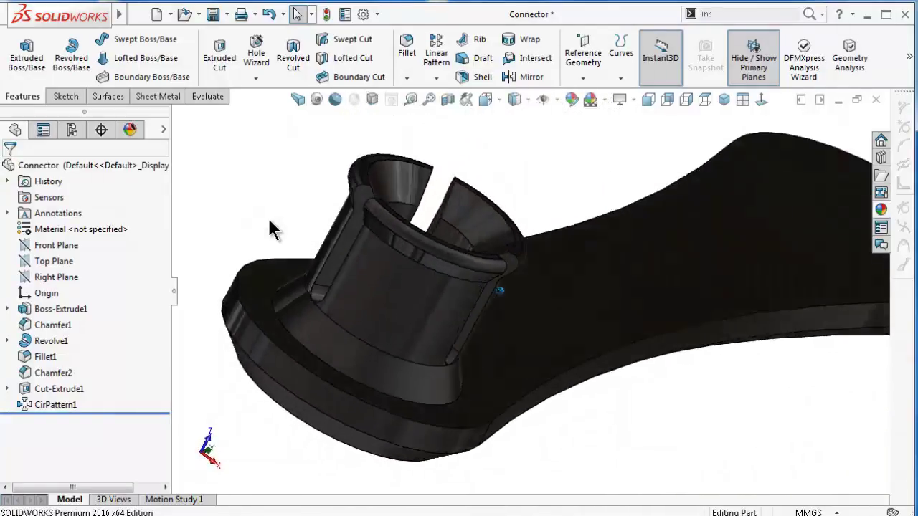
pyautogui.press('Down')
pyautogui.press('Down')
pyautogui.press('Down')
pyautogui.press('Down')
pyautogui.press('Down')
pyautogui.press('Down')
pyautogui.press('Down')
pyautogui.press('Down')
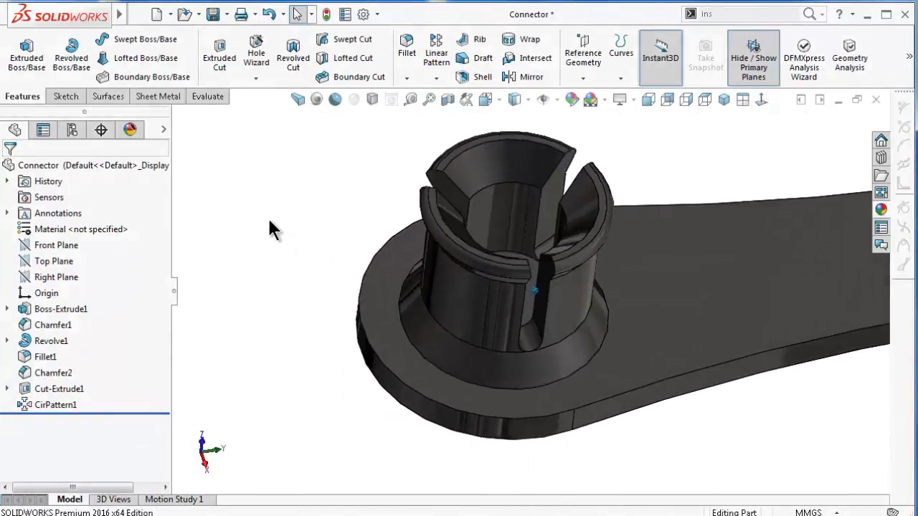
pyautogui.press('Down')
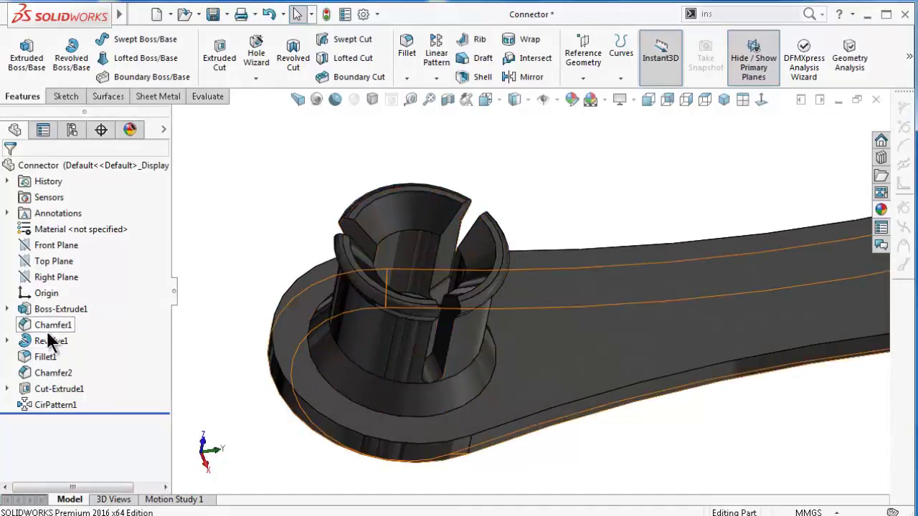
# Fillet the edges of the arm's two flat faces with a 0.25 mm radius as Fillet2
pyautogui.click(409, 50)
pyautogui.write('0.25')
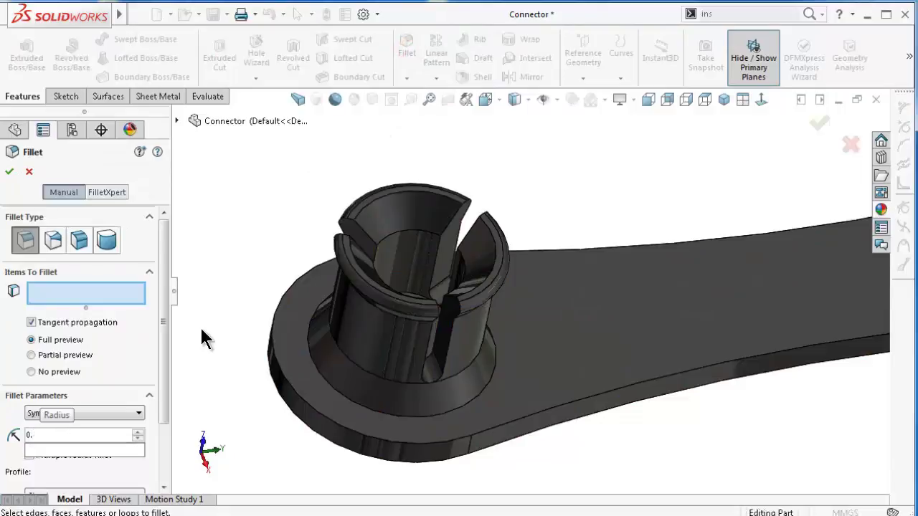
pyautogui.click(341, 415)
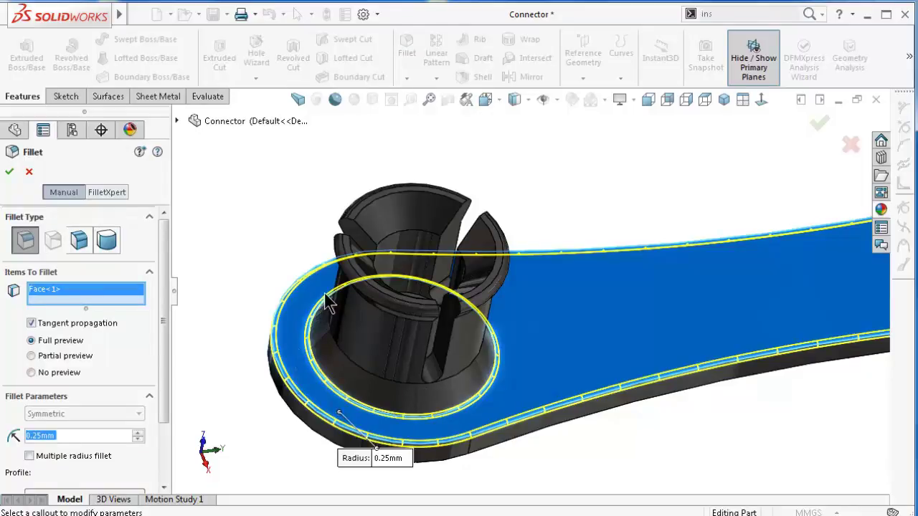
pyautogui.moveTo(327, 303)
pyautogui.mouseDown(button='middle')
pyautogui.moveTo(283, 362)
pyautogui.moveTo(384, 378)
pyautogui.mouseUp(button='middle')
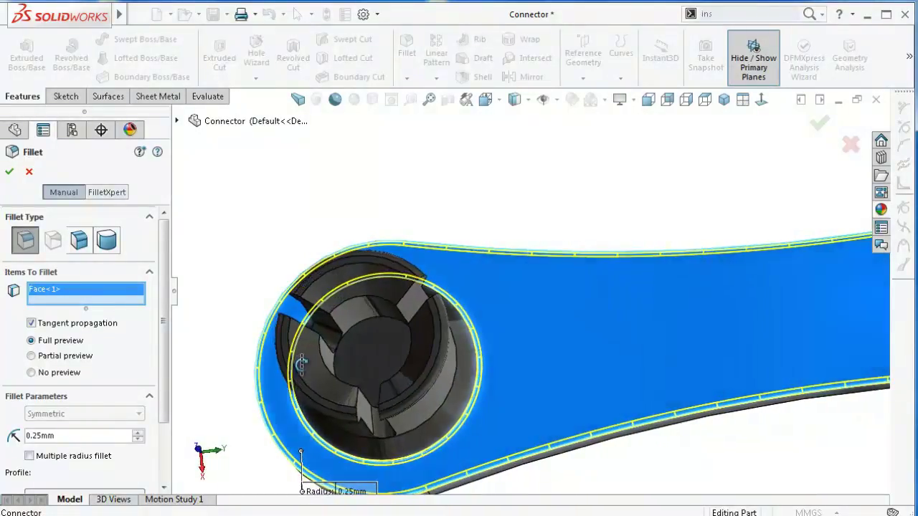
pyautogui.click(384, 378)
pyautogui.moveTo(370, 364)
pyautogui.mouseDown(button='middle')
pyautogui.moveTo(375, 352)
pyautogui.moveTo(411, 387)
pyautogui.moveTo(305, 269)
pyautogui.mouseUp(button='middle')
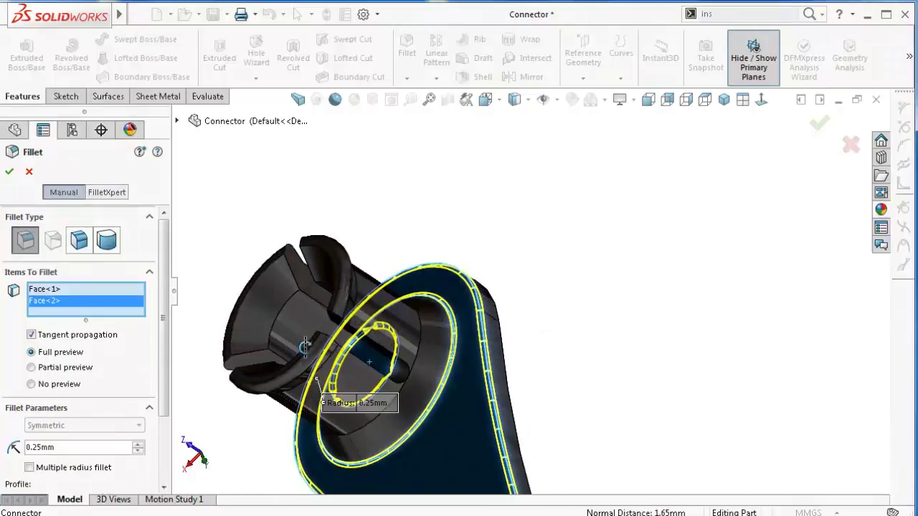
pyautogui.moveTo(302, 346); pyautogui.dragTo(85, 192, button='middle')
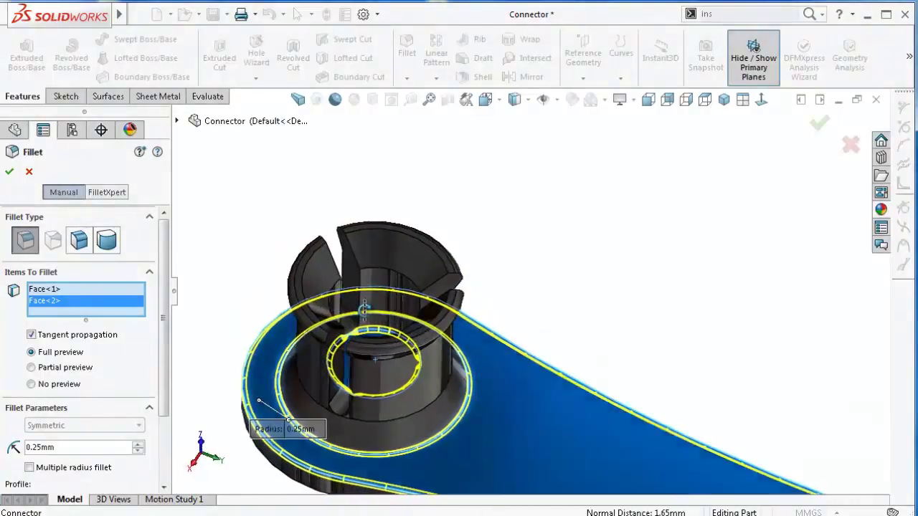
pyautogui.click(10, 172)
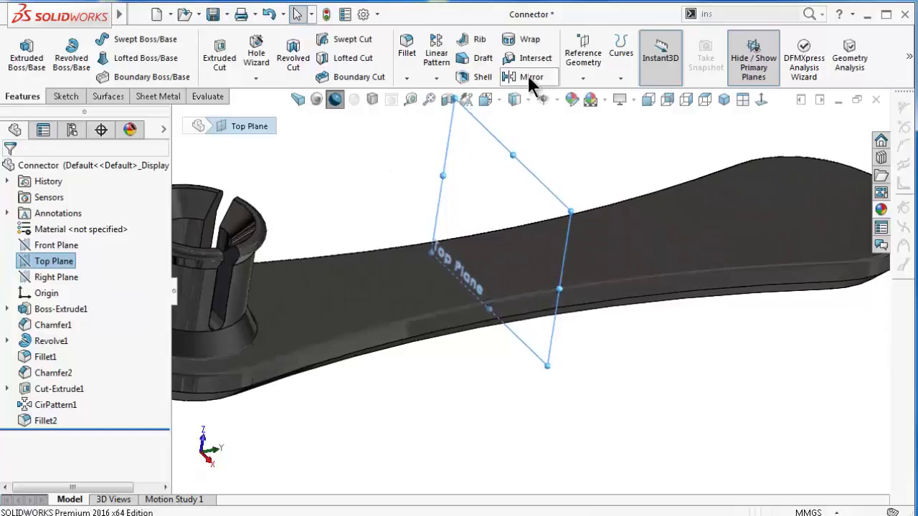
# Start a mirror about the Top Plane and expand the flyout feature tree
pyautogui.click(528, 75)
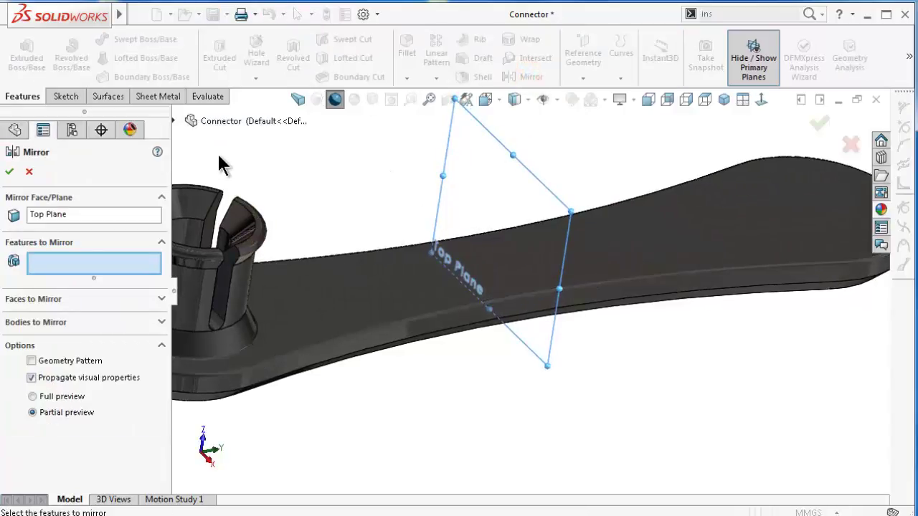
pyautogui.moveTo(285, 168)
pyautogui.mouseDown(button='middle')
pyautogui.moveTo(301, 242)
pyautogui.moveTo(279, 170)
pyautogui.mouseUp(button='middle')
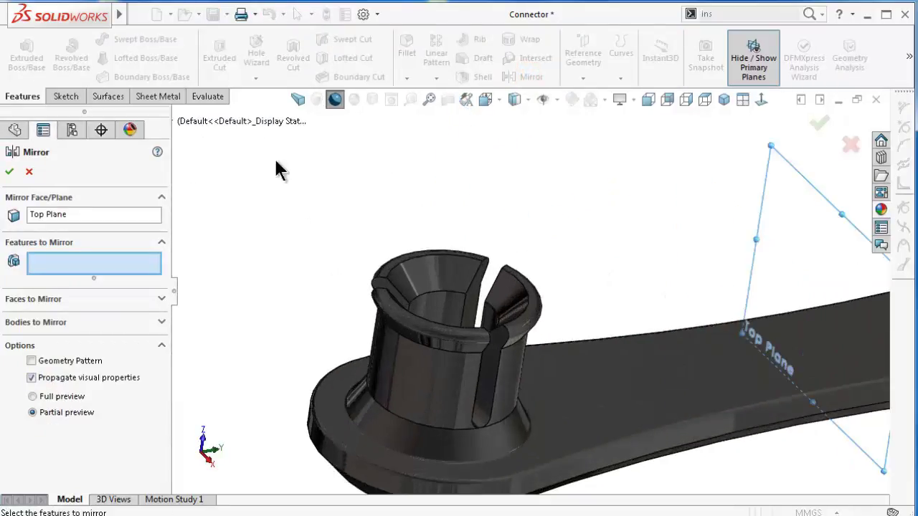
pyautogui.moveTo(190, 144); pyautogui.dragTo(194, 154, button='middle')
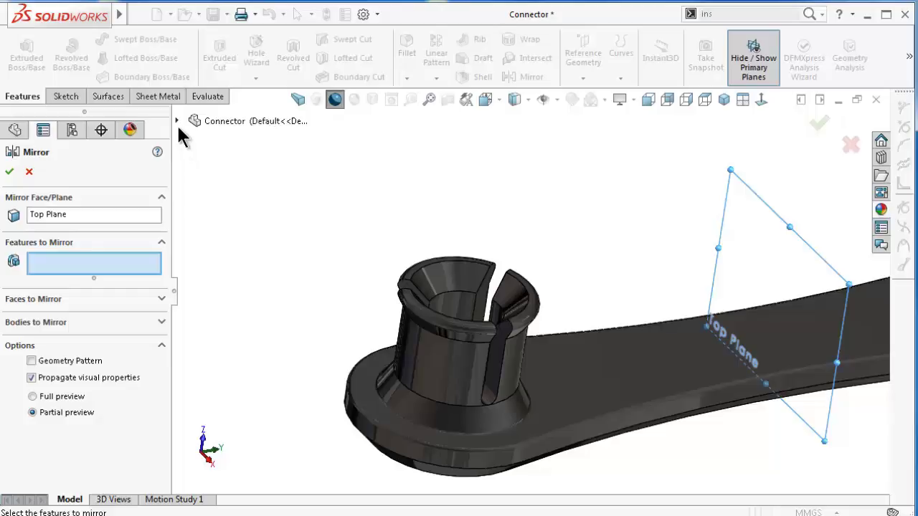
pyautogui.click(177, 120)
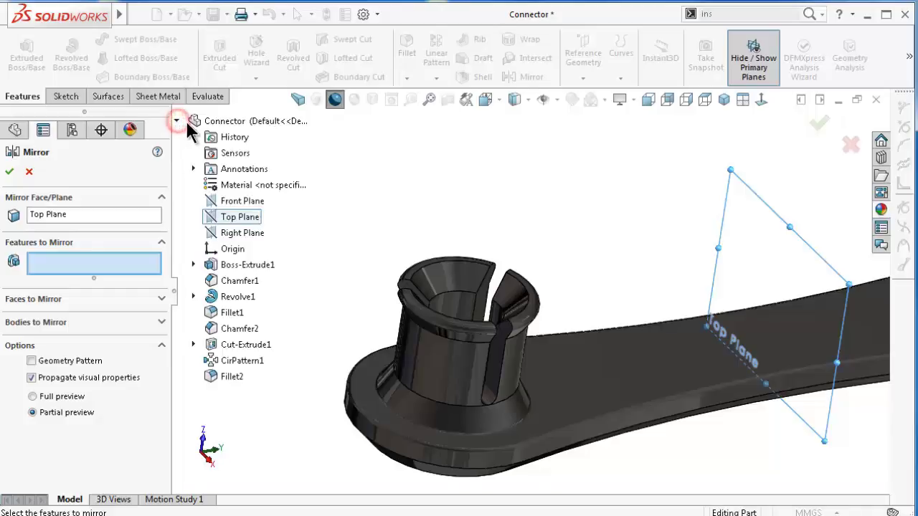
# Choose Revolve1, Fillet1, Chamfer2, Cut-Extrude1, CirPattern1 and Fillet2 as the features to mirror
pyautogui.click(243, 296)
pyautogui.click(236, 311)
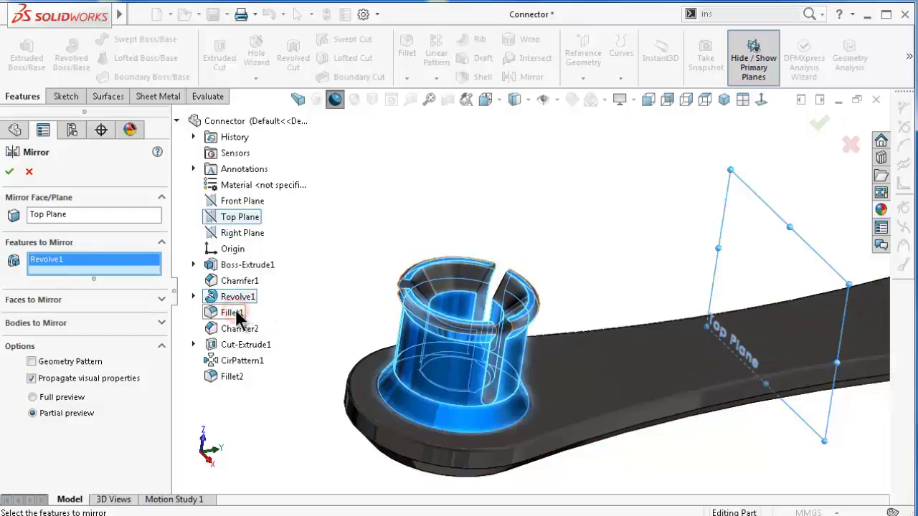
pyautogui.click(231, 313)
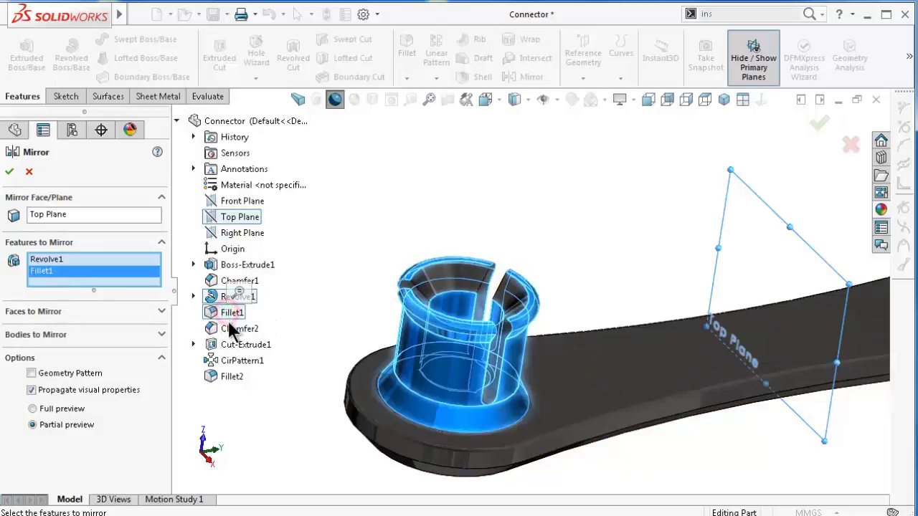
pyautogui.click(233, 331)
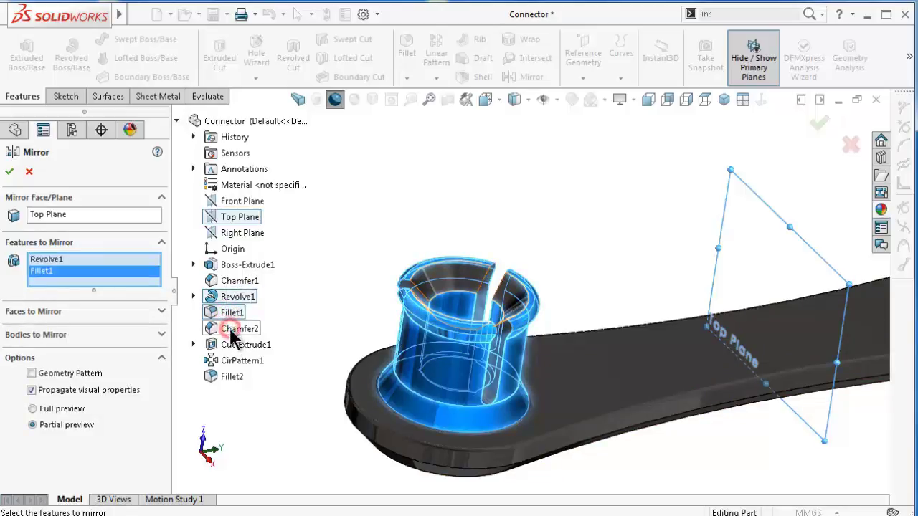
pyautogui.click(232, 332)
pyautogui.click(232, 345)
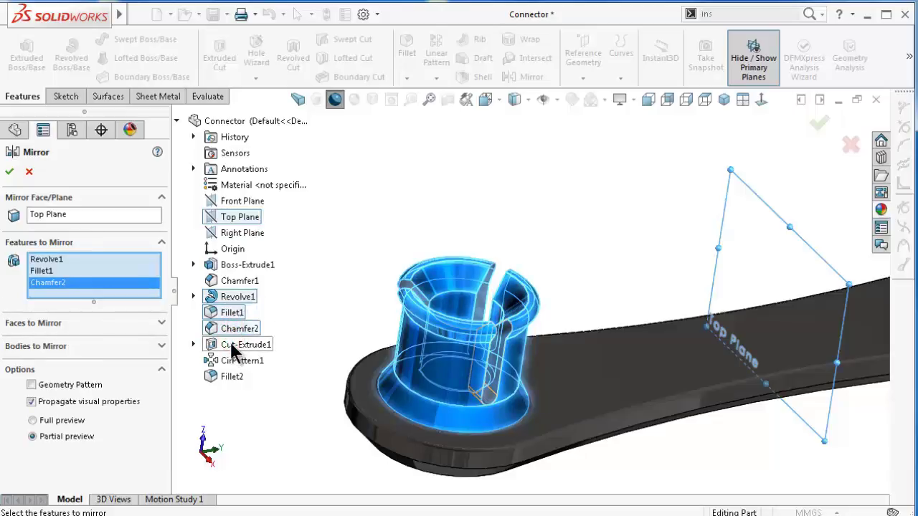
pyautogui.click(231, 360)
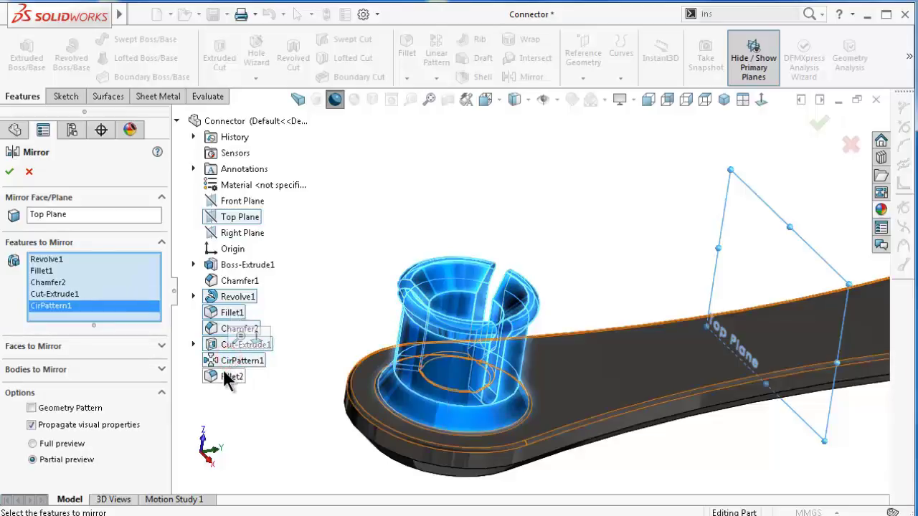
pyautogui.click(229, 378)
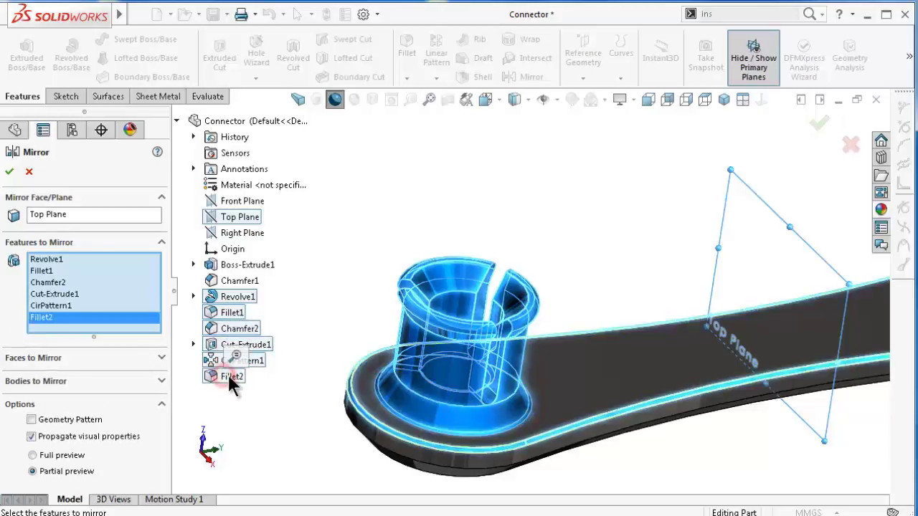
# Accept Mirror1 and rotate the part through underside and side-on views for inspection
pyautogui.hotkey('ctrl', '7')
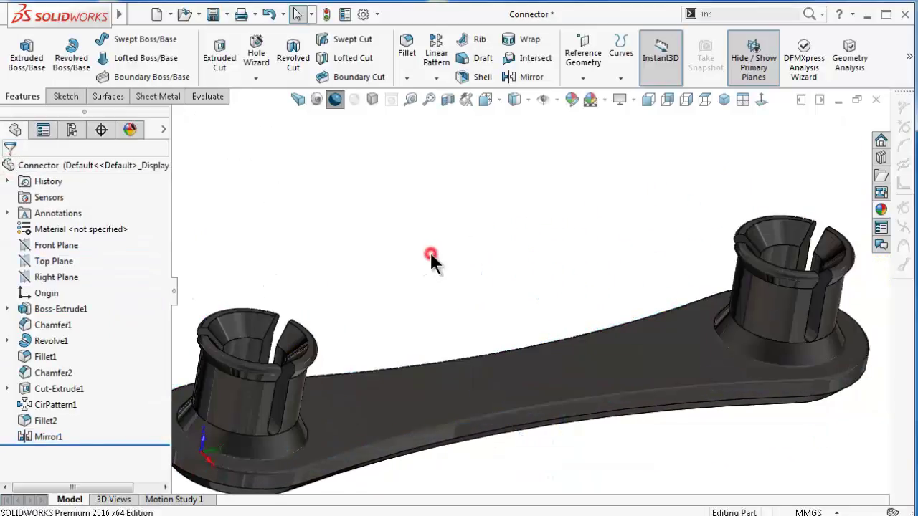
pyautogui.press('Down')
pyautogui.press('Down')
pyautogui.press('Down')
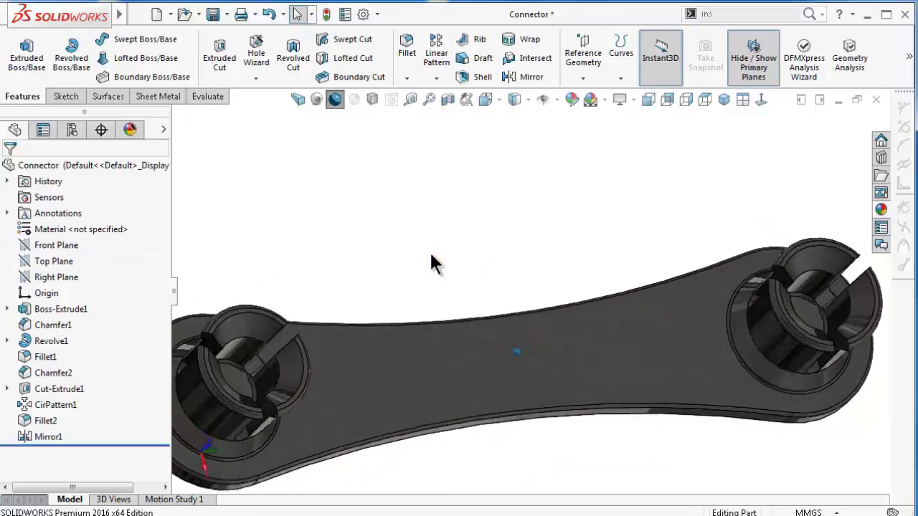
pyautogui.press('Down')
pyautogui.press('Down')
pyautogui.press('Down')
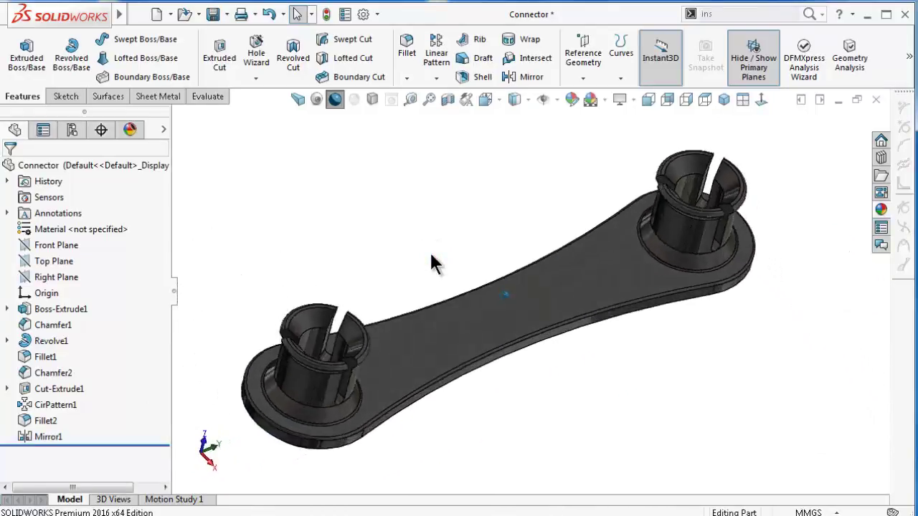
pyautogui.press('Down')
pyautogui.press('Down')
pyautogui.press('Down')
pyautogui.press('Down')
pyautogui.press('Down')
pyautogui.press('Down')
pyautogui.press('Down')
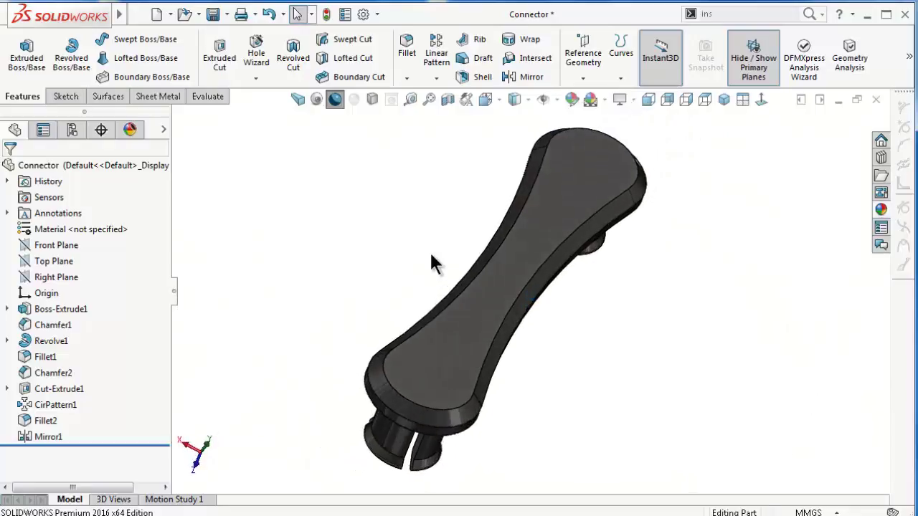
pyautogui.hotkey('ctrl', '6')
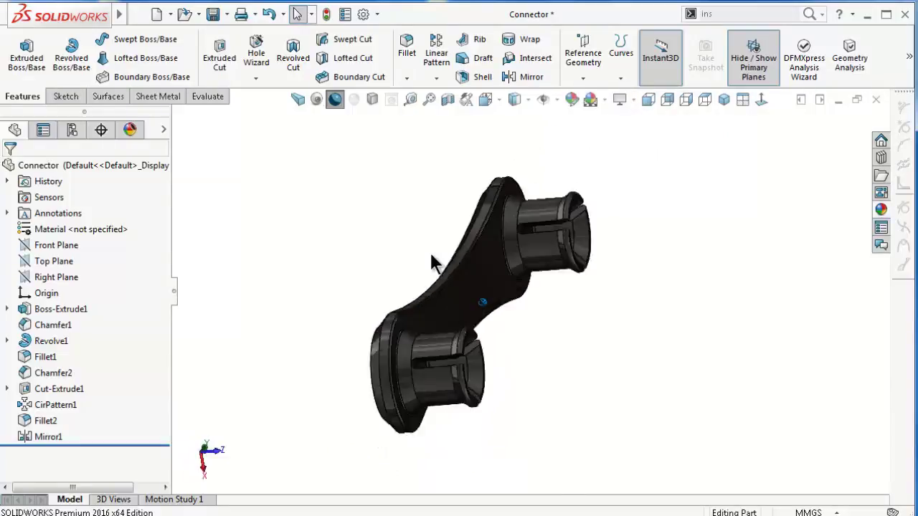
pyautogui.hotkey('ctrl', '7')
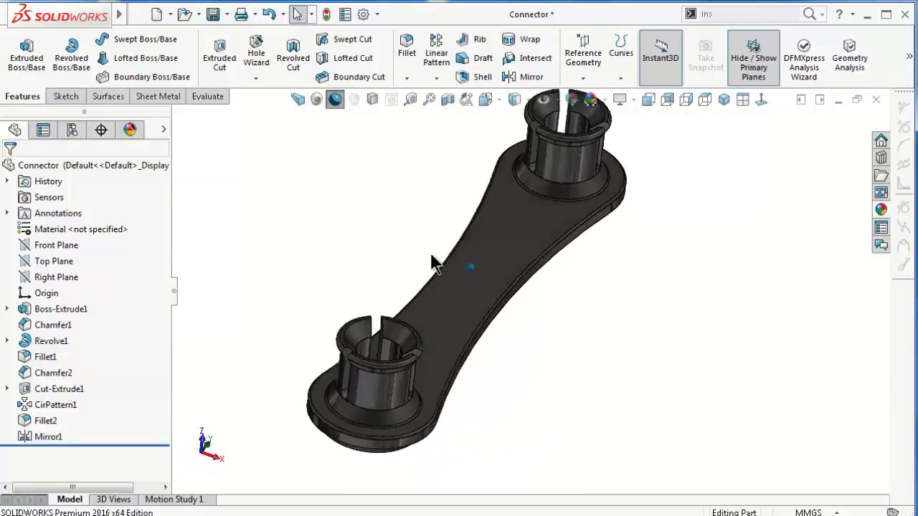
pyautogui.press('Left')
pyautogui.press('Left')
pyautogui.press('Left')
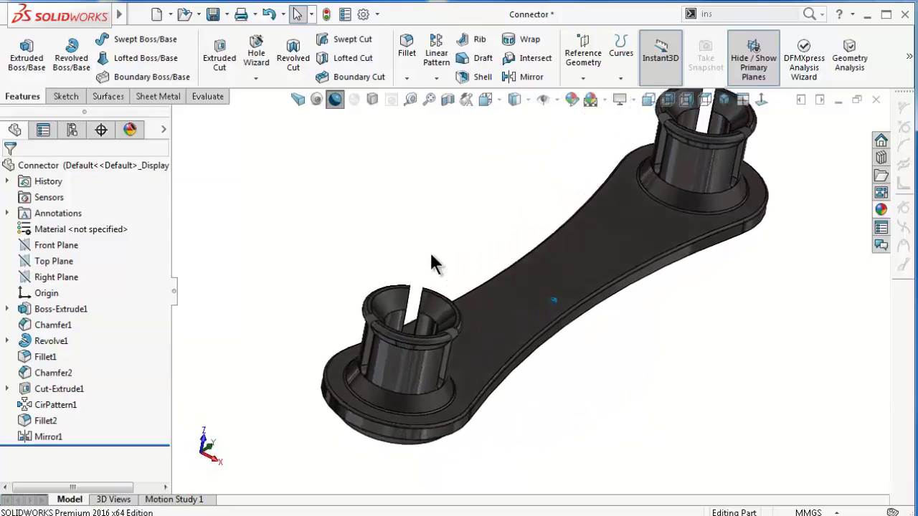
pyautogui.press('Left')
pyautogui.press('Left')
pyautogui.press('Left')
pyautogui.press('Left')
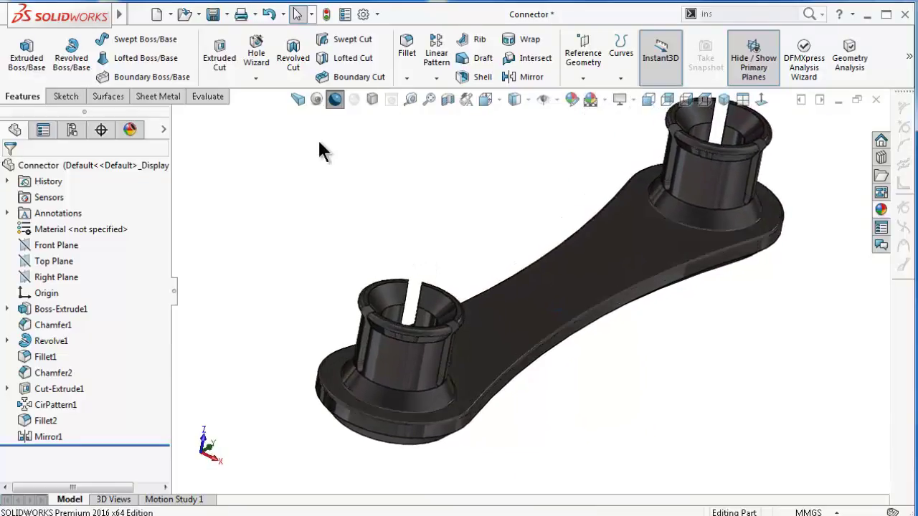
# Change the part's shading display, reorient the view, and collapse the feature tree
pyautogui.click(307, 98)
pyautogui.moveTo(444, 190); pyautogui.dragTo(520, 262, button='middle')
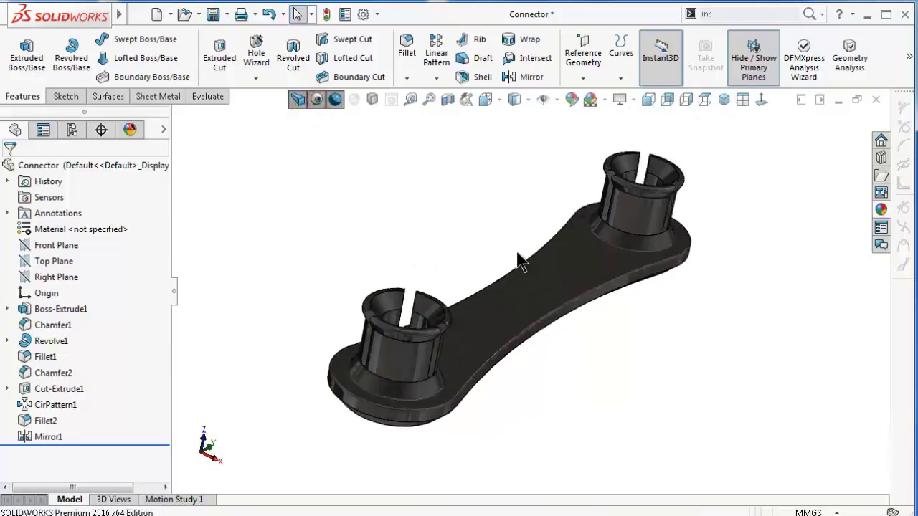
pyautogui.scroll(-3, 519, 262)
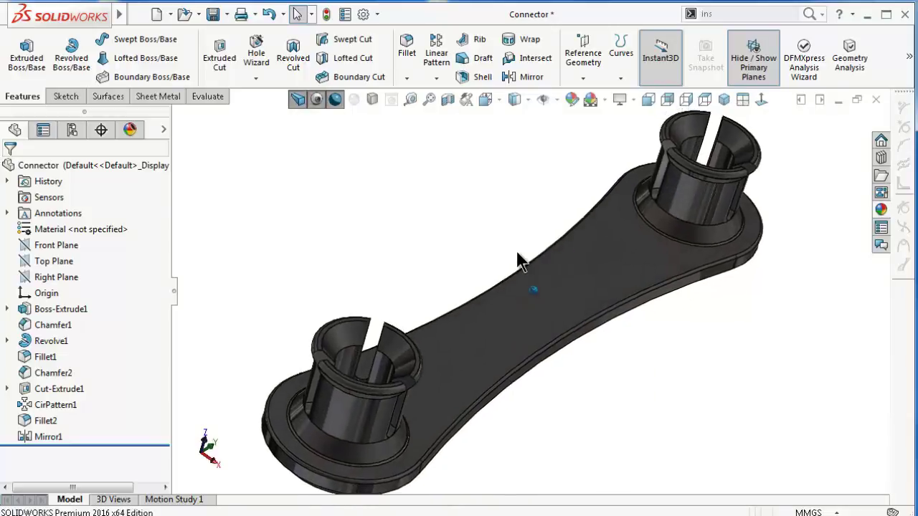
pyautogui.click(372, 99)
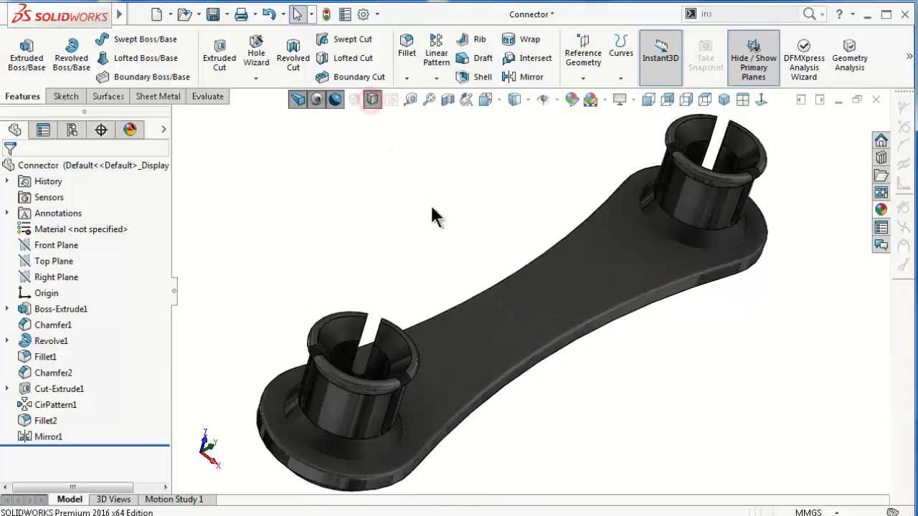
pyautogui.click(174, 288)
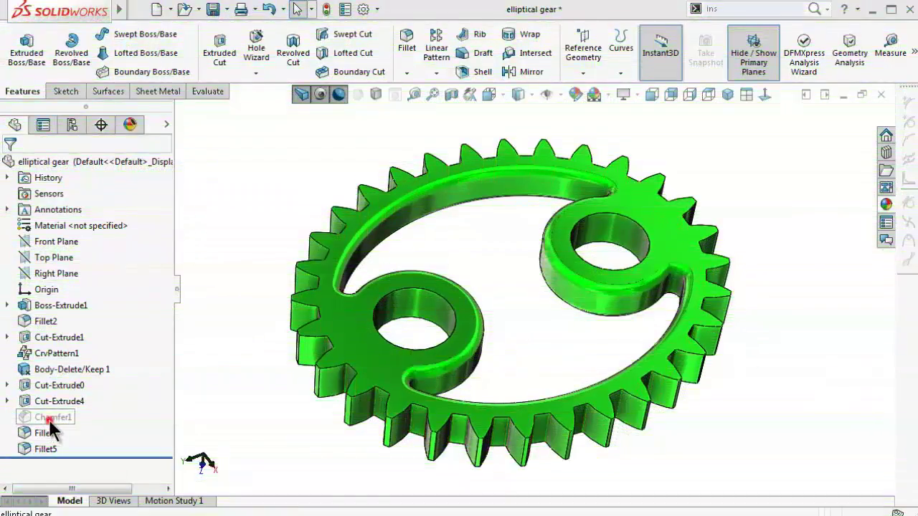
# Start an angle-distance chamfer on the gear with 0.5 mm distance and 45° angle
pyautogui.click(54, 419)
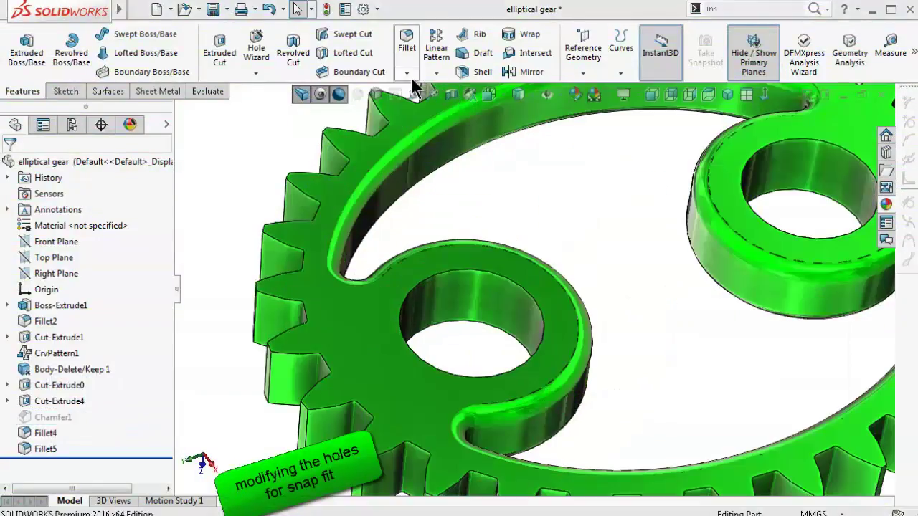
pyautogui.click(406, 73)
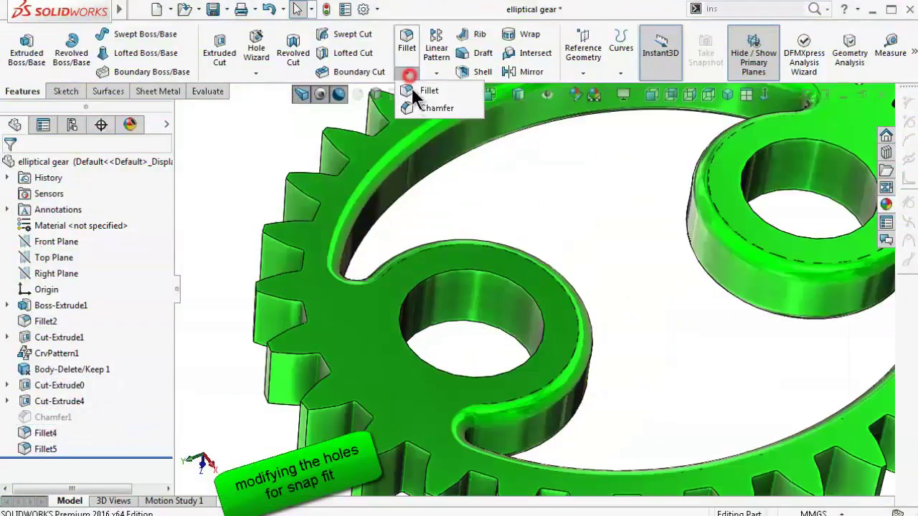
pyautogui.click(434, 108)
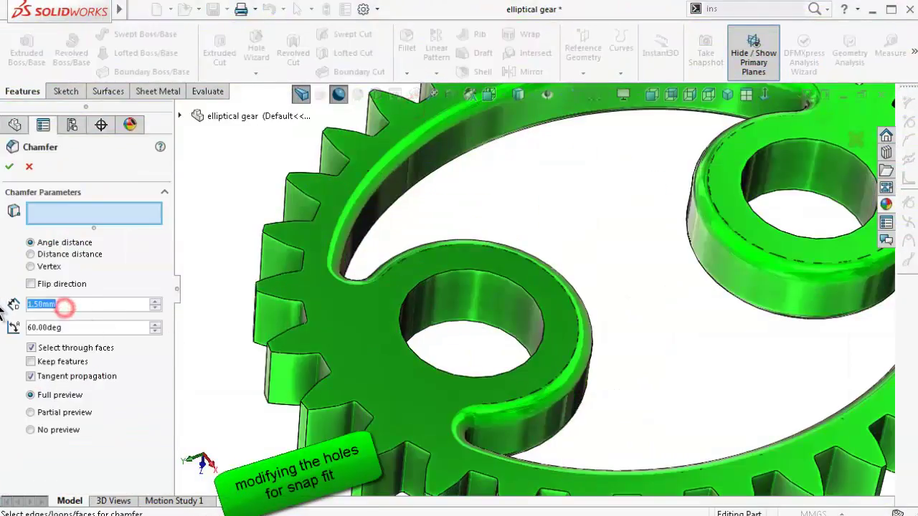
pyautogui.write('0.5')
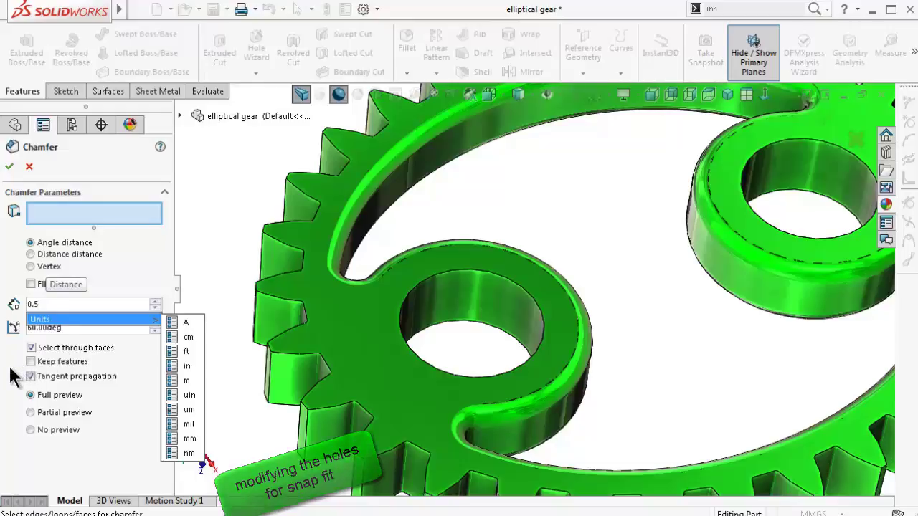
pyautogui.click(13, 377)
pyautogui.click(53, 327)
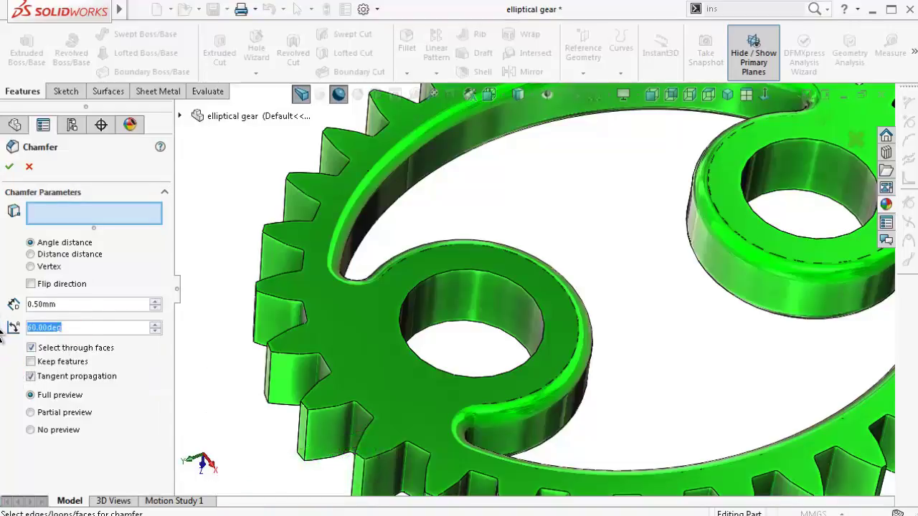
pyautogui.write('45')
pyautogui.click(218, 205)
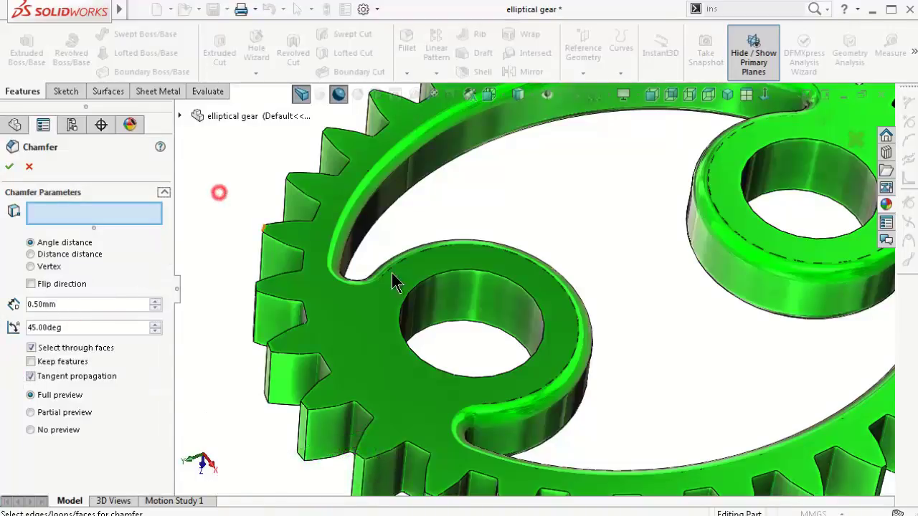
# Pick the top edges of both bore holes and change the chamfer distance to 0.75 mm
pyautogui.click(511, 279)
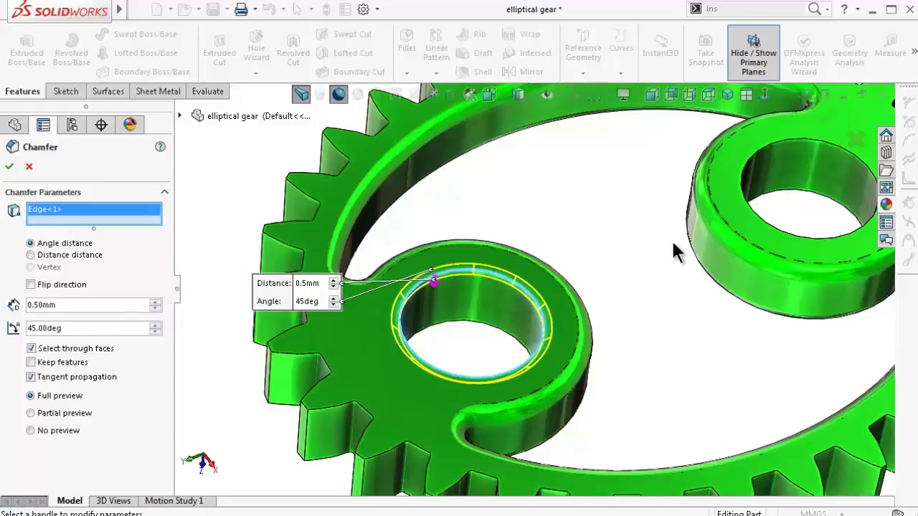
pyautogui.click(771, 150)
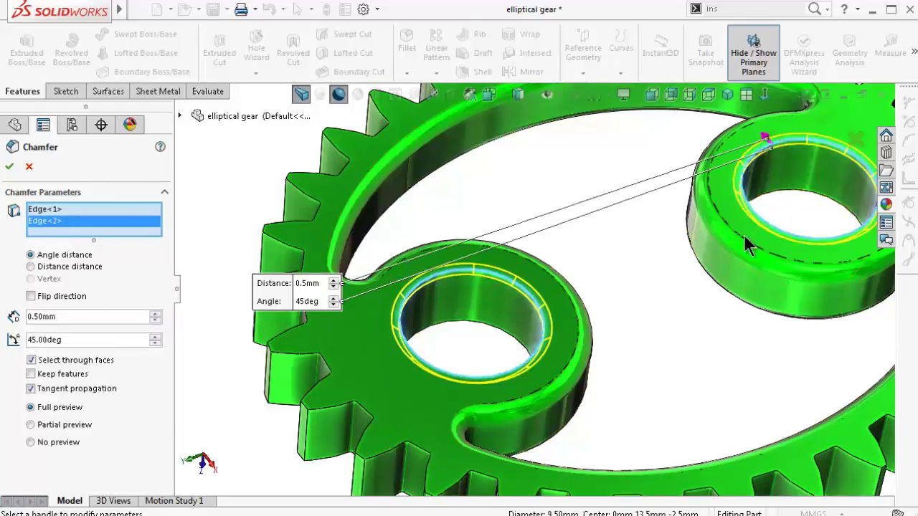
pyautogui.moveTo(746, 250)
pyautogui.mouseDown(button='middle')
pyautogui.moveTo(702, 276)
pyautogui.moveTo(709, 262)
pyautogui.moveTo(410, 318)
pyautogui.mouseUp(button='middle')
pyautogui.scroll(3, 708, 262)
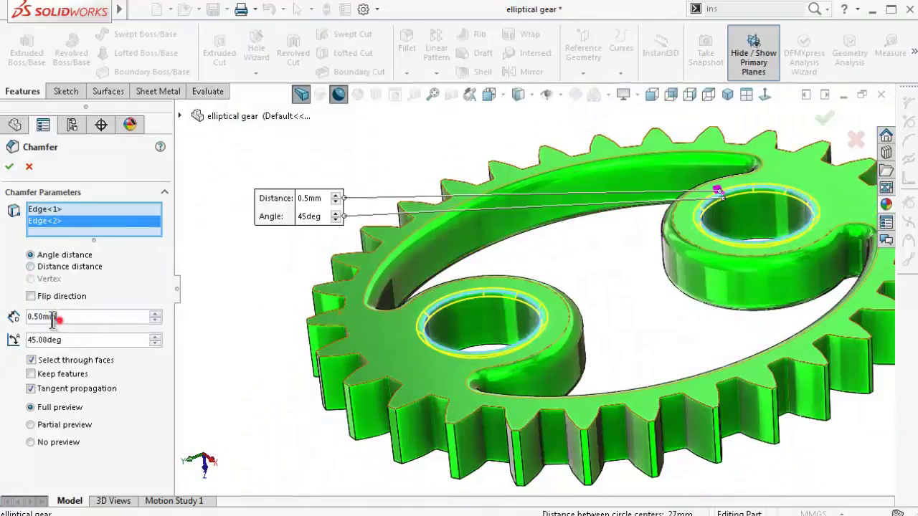
pyautogui.write('0.')
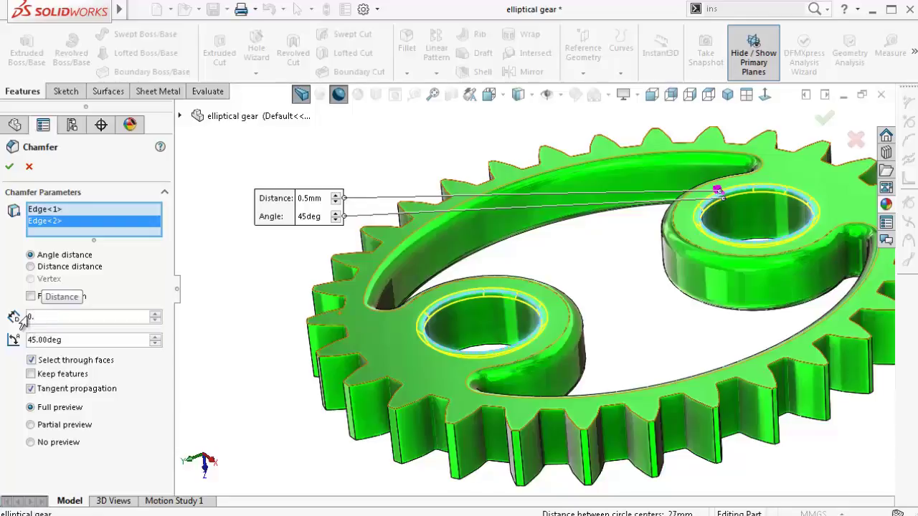
pyautogui.write('75')
pyautogui.press('Return')
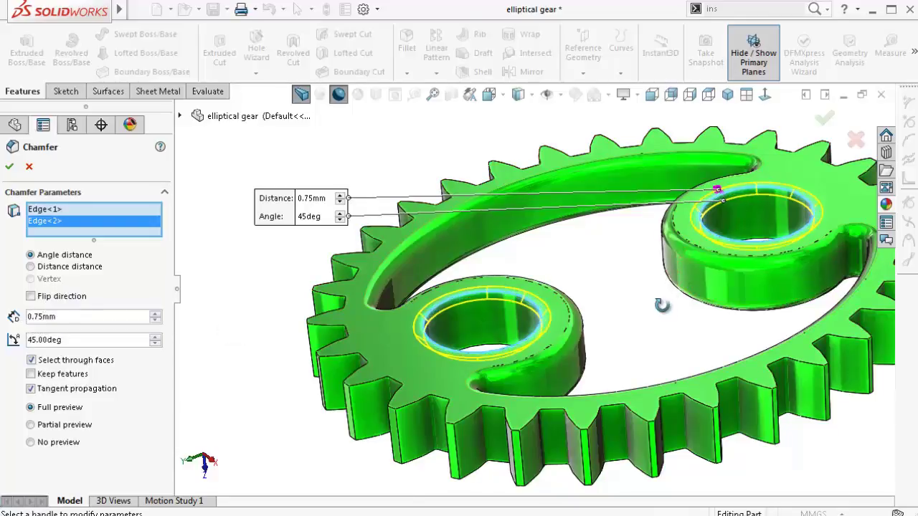
# Add the other edge of each bore hole and finish the four-edge chamfer
pyautogui.moveTo(661, 305)
pyautogui.mouseDown(button='middle')
pyautogui.moveTo(659, 344)
pyautogui.moveTo(582, 337)
pyautogui.moveTo(578, 303)
pyautogui.moveTo(594, 266)
pyautogui.mouseUp(button='middle')
pyautogui.scroll(-3, 582, 337)
pyautogui.scroll(-4, 461, 313)
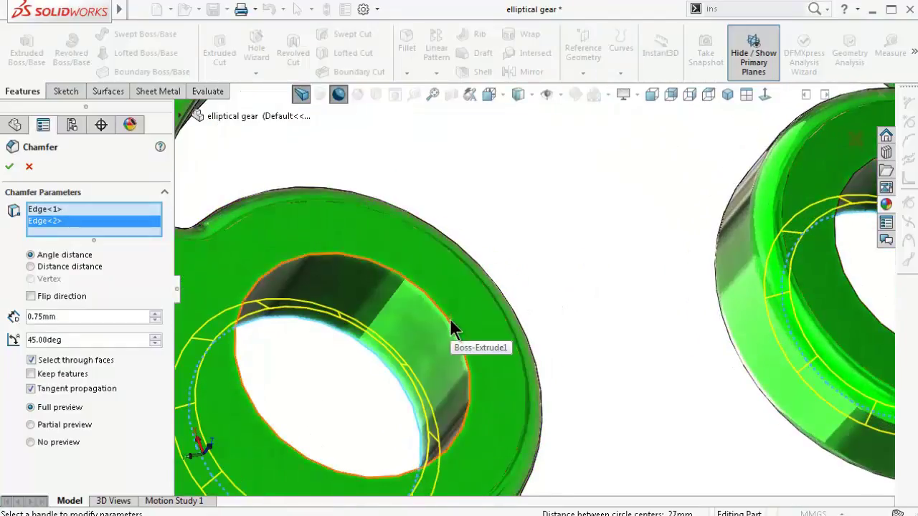
pyautogui.click(450, 326)
pyautogui.scroll(3, 658, 271)
pyautogui.scroll(-4, 789, 215)
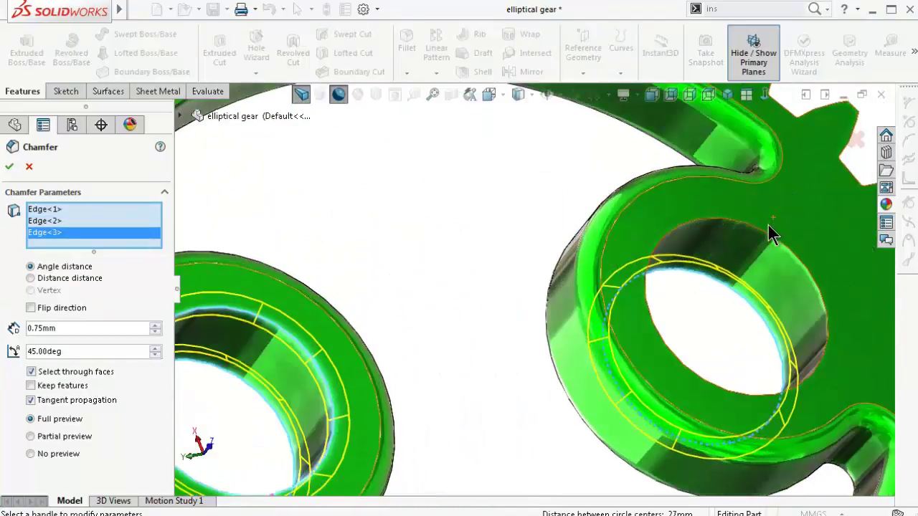
pyautogui.click(768, 232)
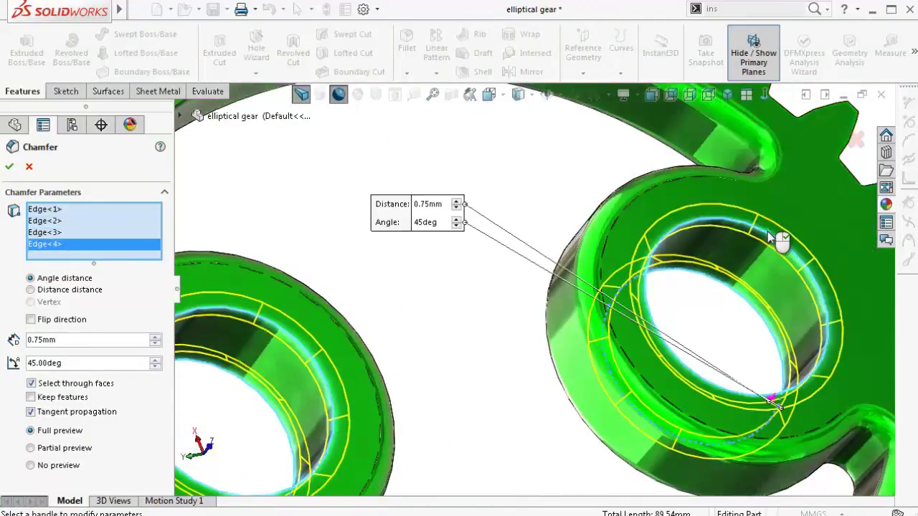
pyautogui.rightClick(767, 230)
pyautogui.scroll(3, 500, 248)
pyautogui.scroll(3, 500, 249)
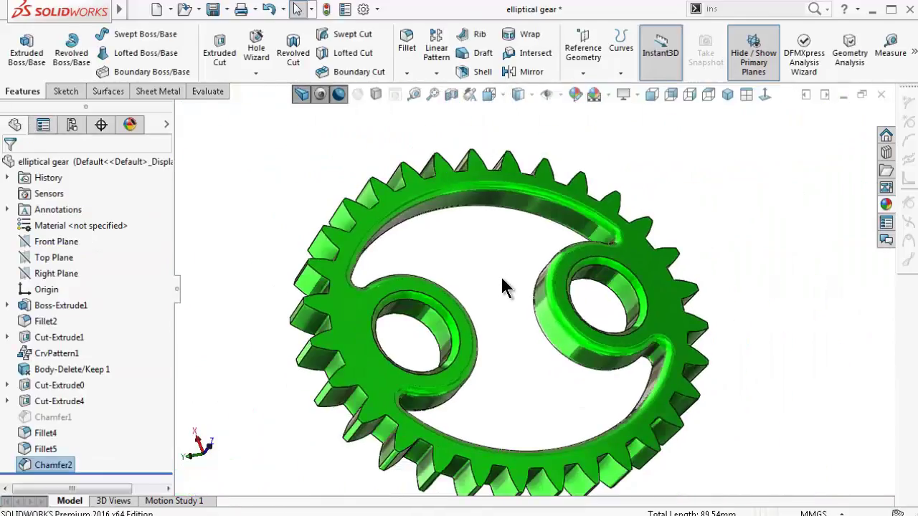
pyautogui.moveTo(474, 382); pyautogui.dragTo(319, 198, button='middle')
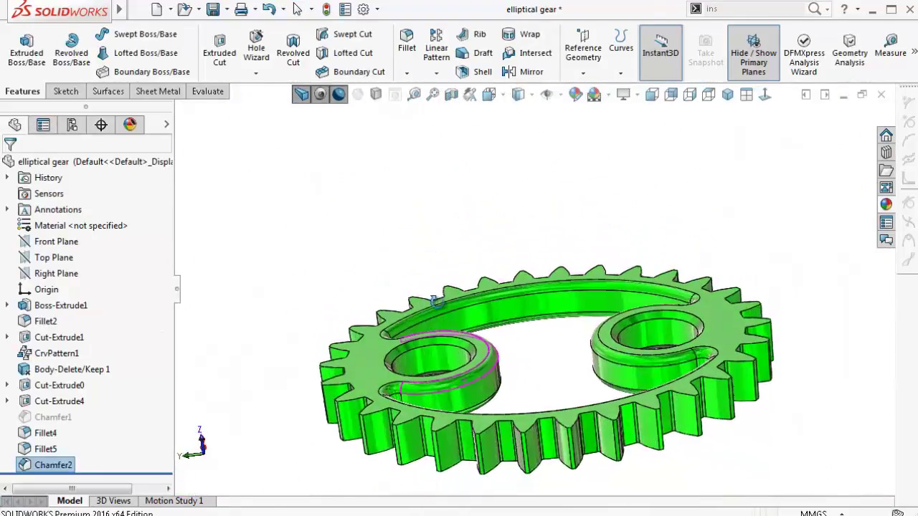
# Start a fillet with a 0.1 mm radius and select the gear's top face
pyautogui.click(407, 43)
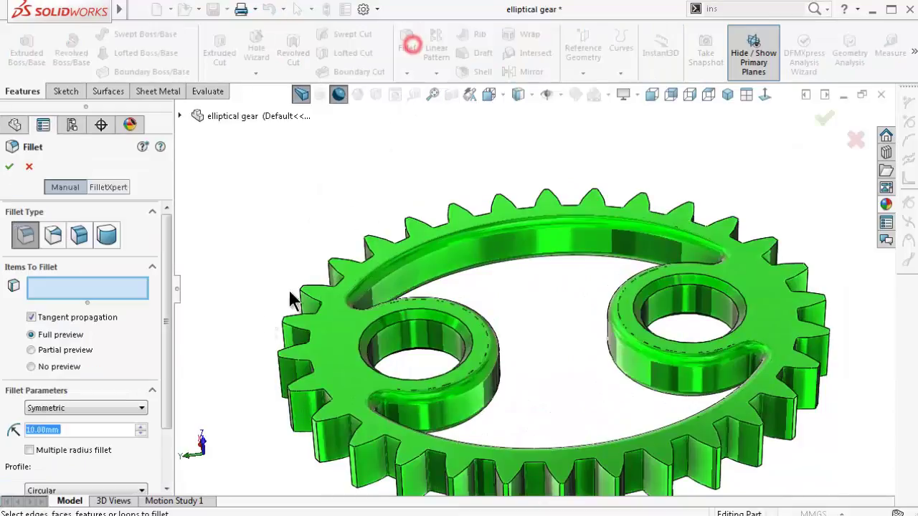
pyautogui.write('0')
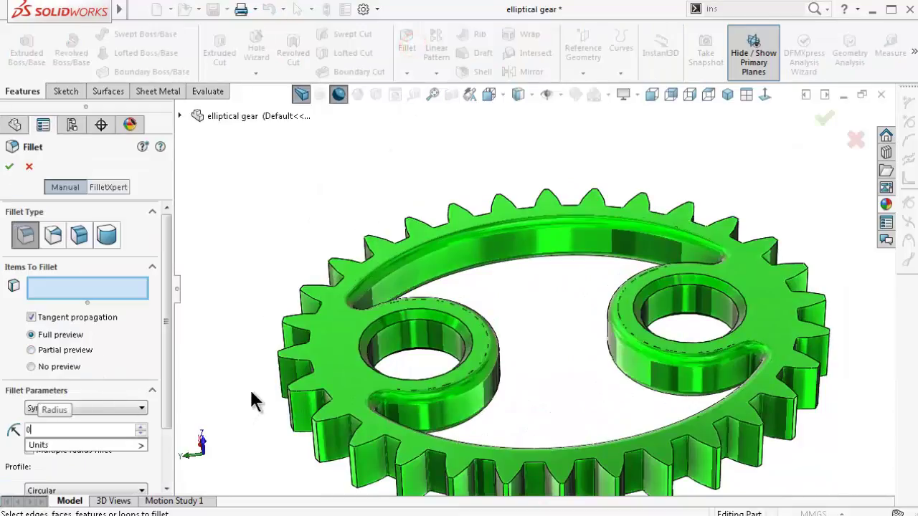
pyautogui.write('.25')
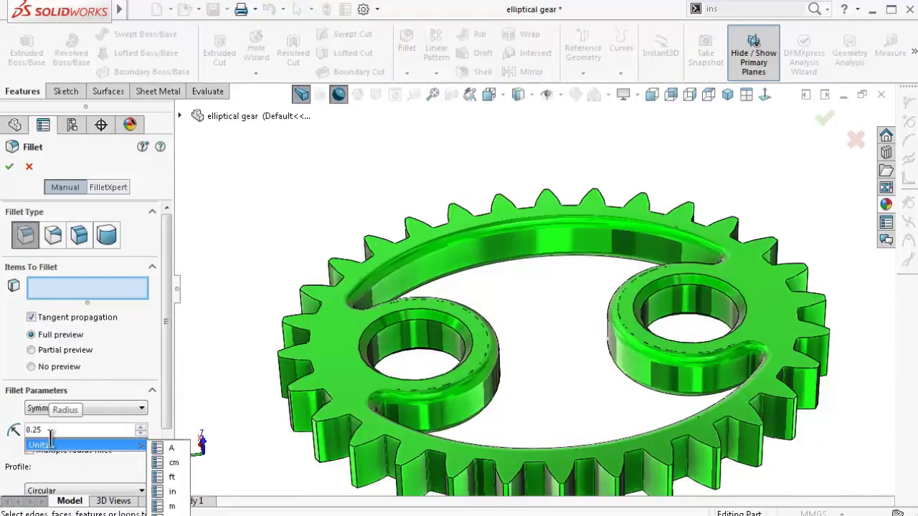
pyautogui.click(50, 431)
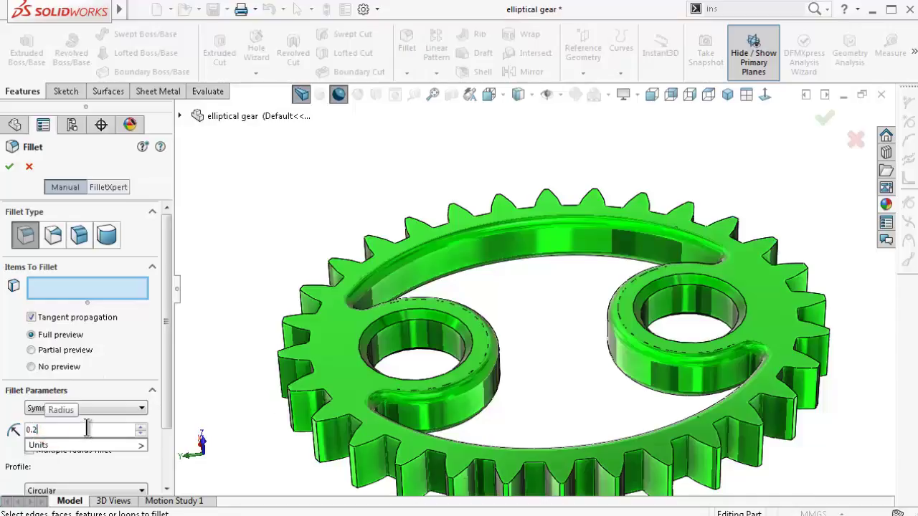
pyautogui.press('BackSpace')
pyautogui.write('1')
pyautogui.click(237, 293)
pyautogui.click(327, 349)
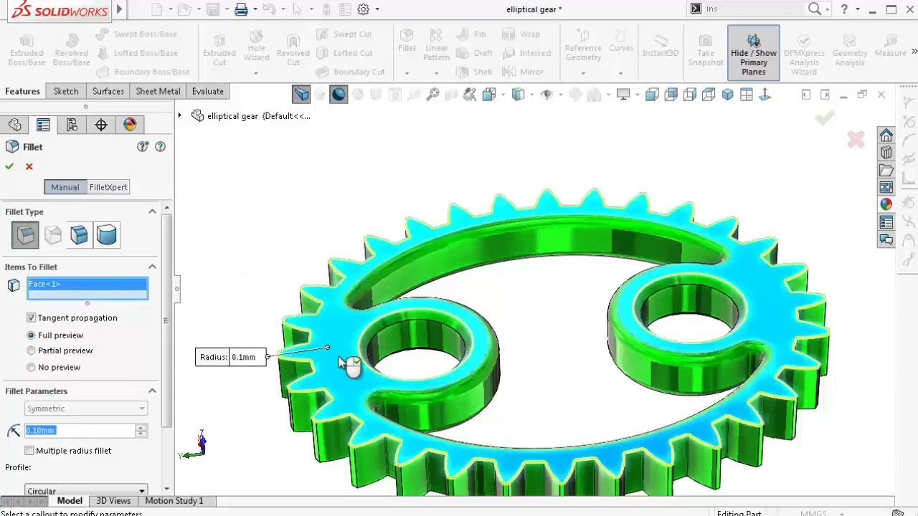
# Change the fillet radius to 0.25 mm, add the bottom face, and finish
pyautogui.doubleClick(51, 430)
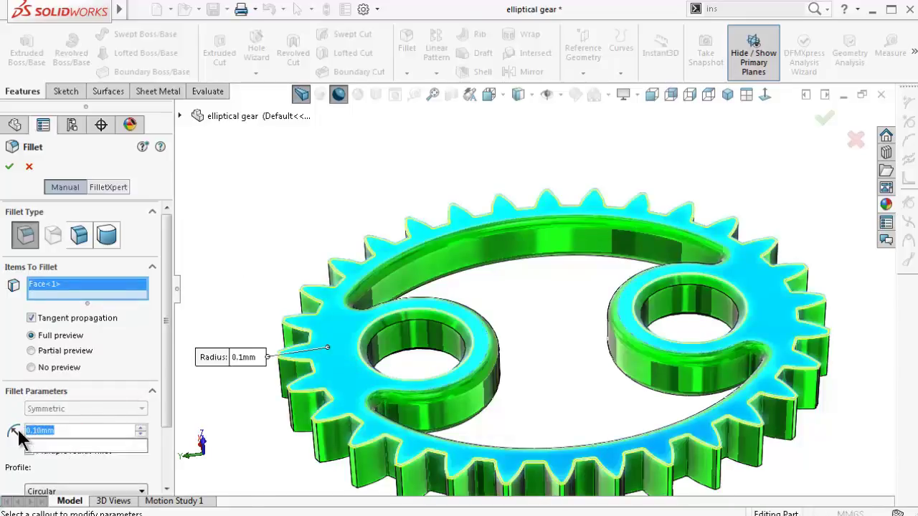
pyautogui.write('0.25')
pyautogui.press('Return')
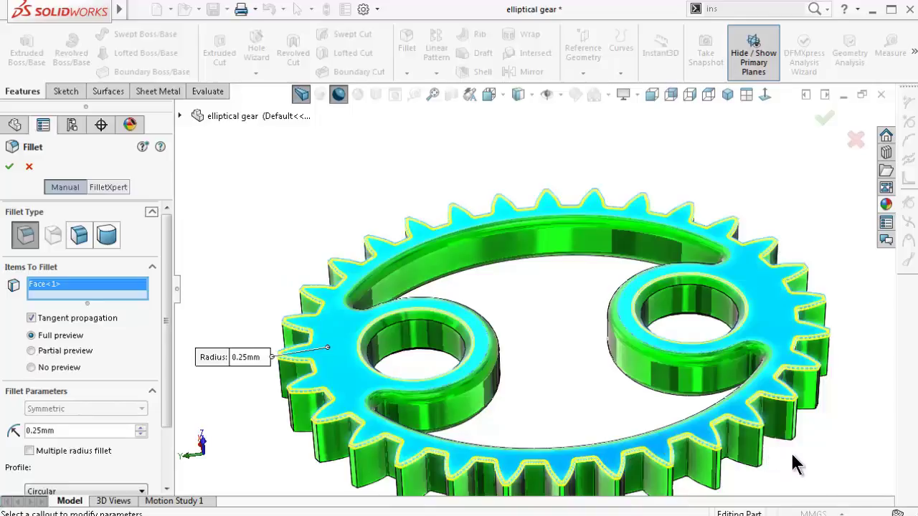
pyautogui.moveTo(790, 451)
pyautogui.mouseDown(button='middle')
pyautogui.moveTo(748, 277)
pyautogui.moveTo(738, 437)
pyautogui.mouseUp(button='middle')
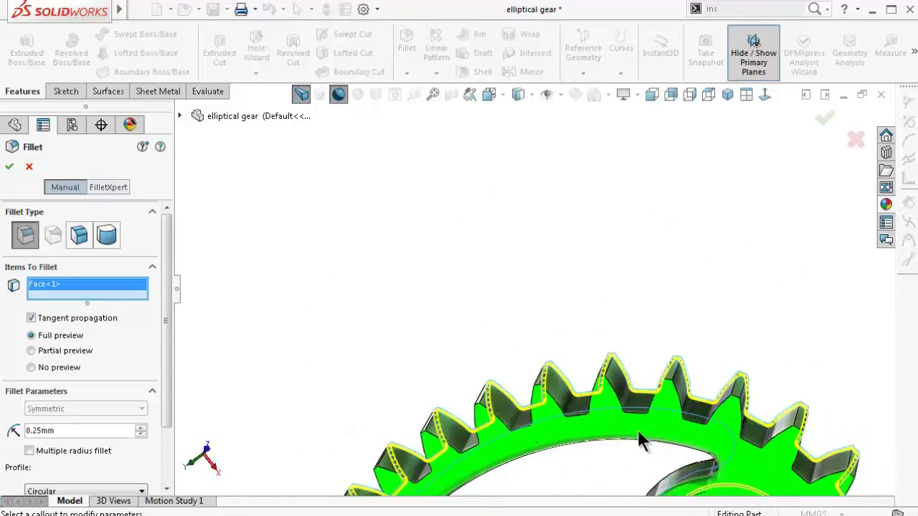
pyautogui.click(612, 426)
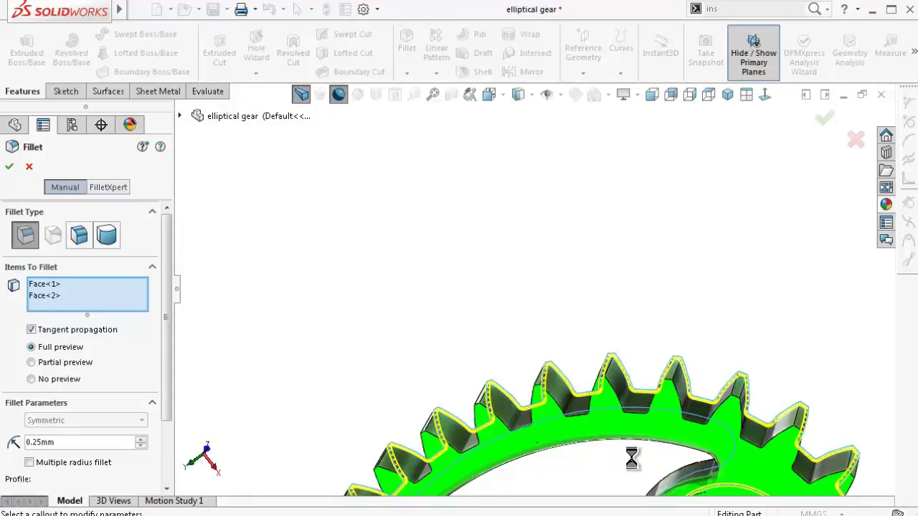
pyautogui.click(822, 138)
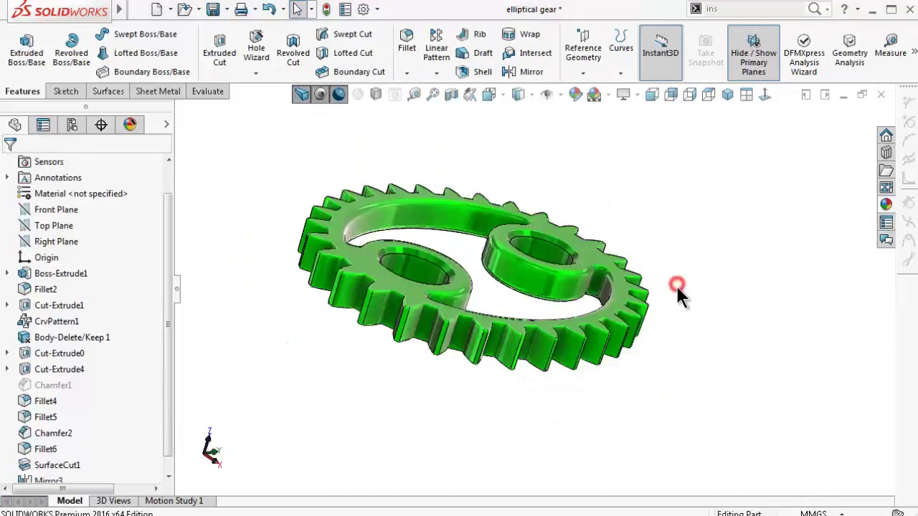
pyautogui.scroll(-5, 675, 287)
pyautogui.press('Down')
pyautogui.press('Down')
pyautogui.press('Down')
pyautogui.press('Down')
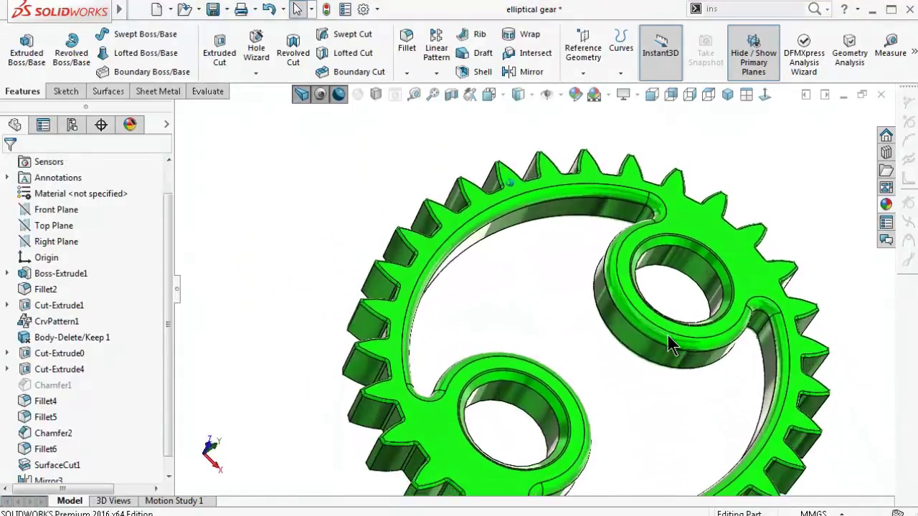
pyautogui.press('Down')
pyautogui.press('Down')
pyautogui.press('Down')
pyautogui.press('Down')
pyautogui.moveTo(666, 332)
pyautogui.mouseDown(button='middle')
pyautogui.moveTo(643, 242)
pyautogui.moveTo(641, 166)
pyautogui.moveTo(636, 221)
pyautogui.moveTo(330, 118)
pyautogui.moveTo(522, 160)
pyautogui.mouseUp(button='middle')
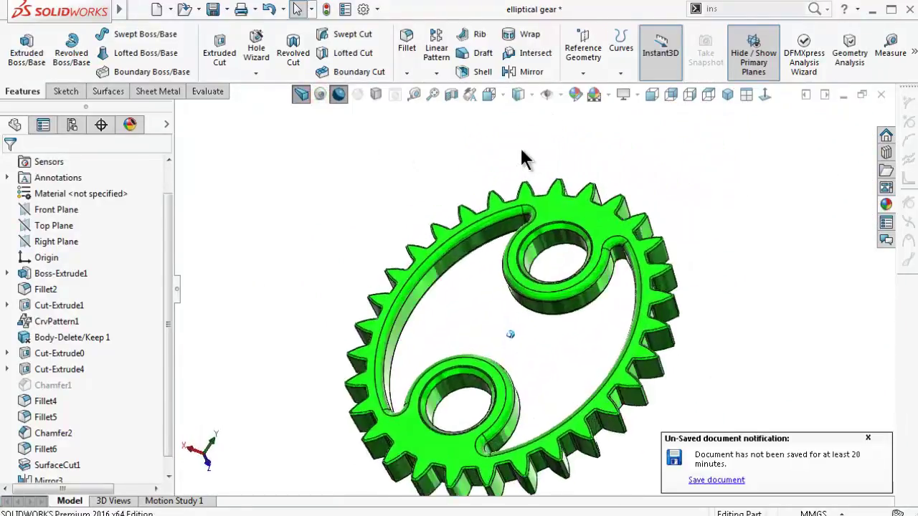
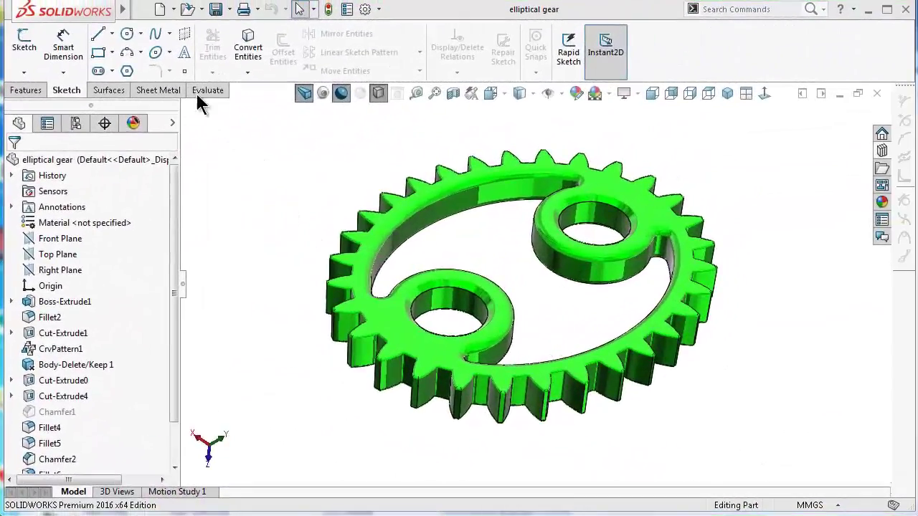
# Create a new assembly document and turn on origin display in the graphics area
pyautogui.click(160, 10)
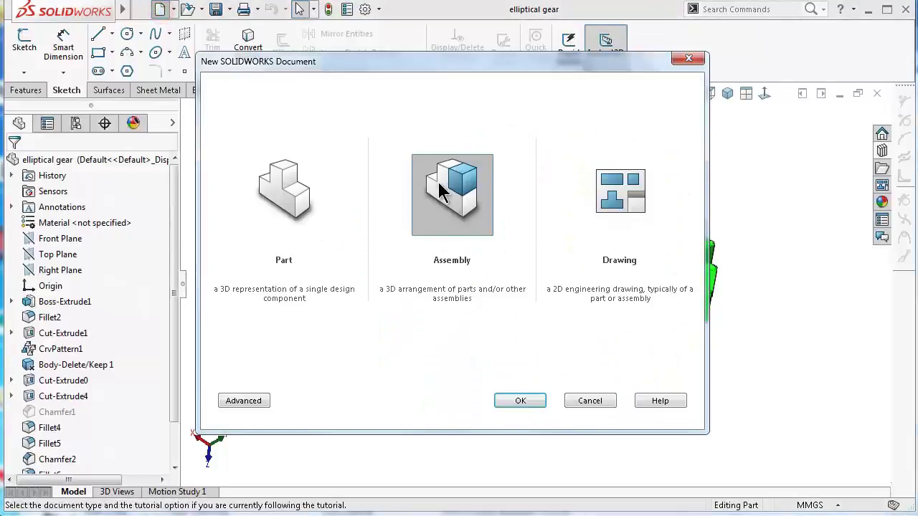
pyautogui.click(519, 401)
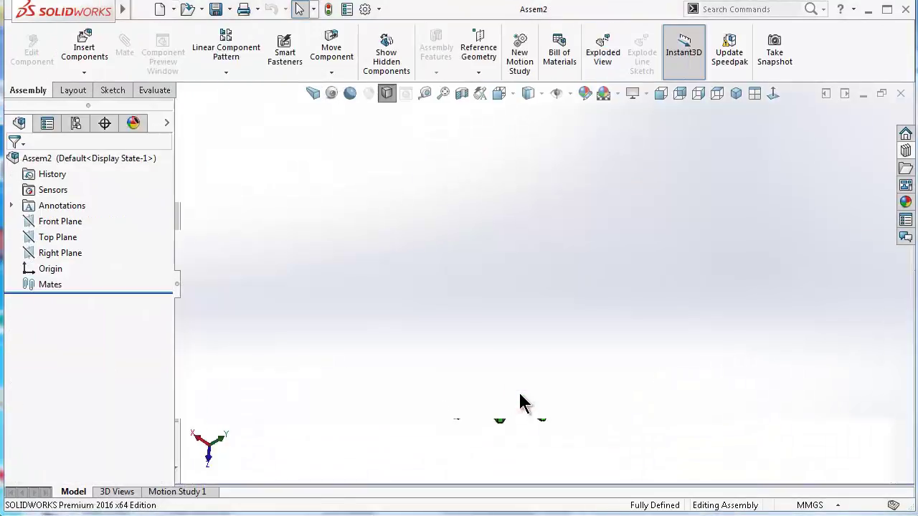
pyautogui.click(570, 94)
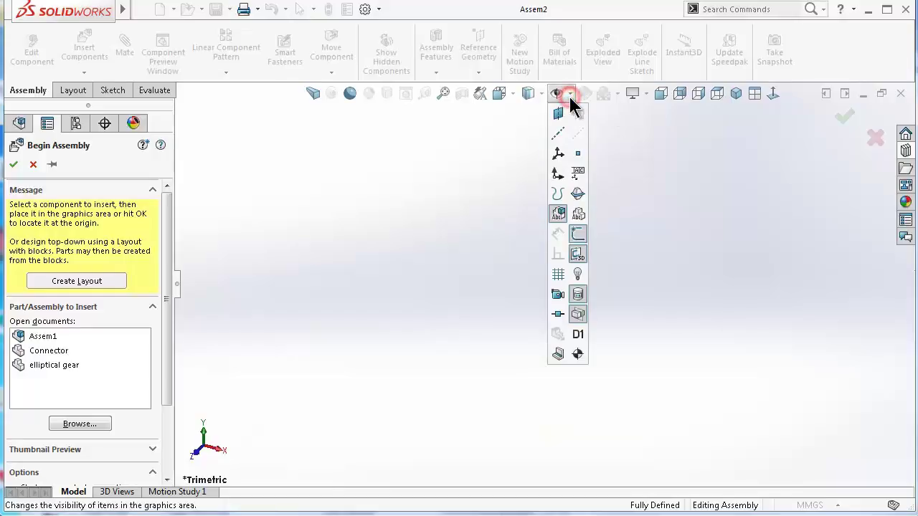
pyautogui.click(556, 175)
pyautogui.click(494, 206)
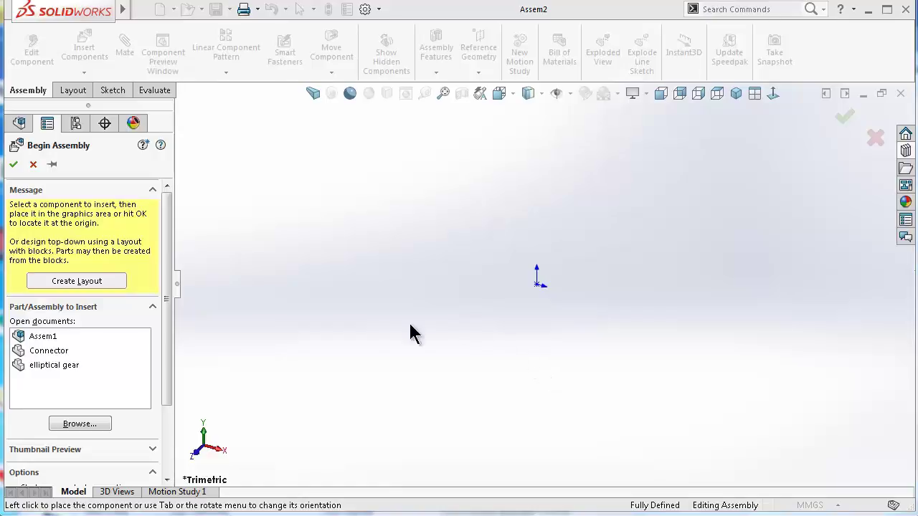
# Place the Connector part at the assembly origin and rotate the view to a flatter angle
pyautogui.click(45, 350)
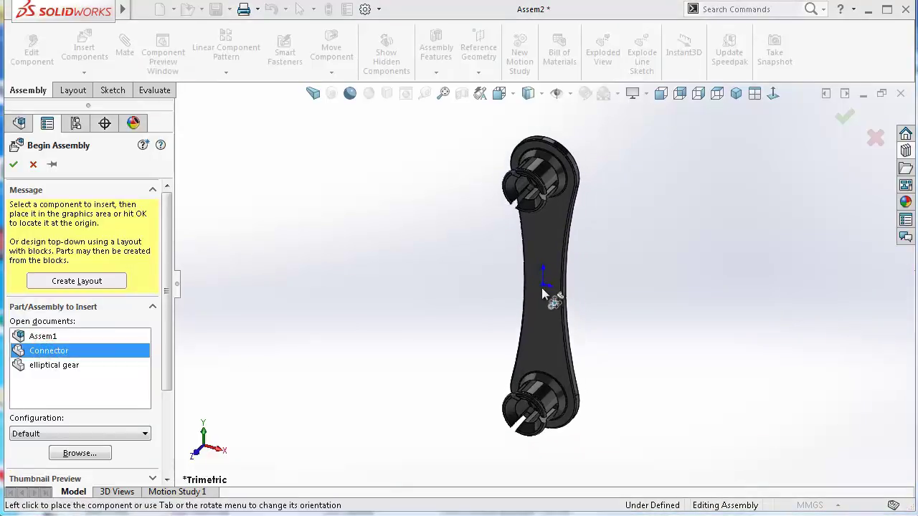
pyautogui.click(543, 292)
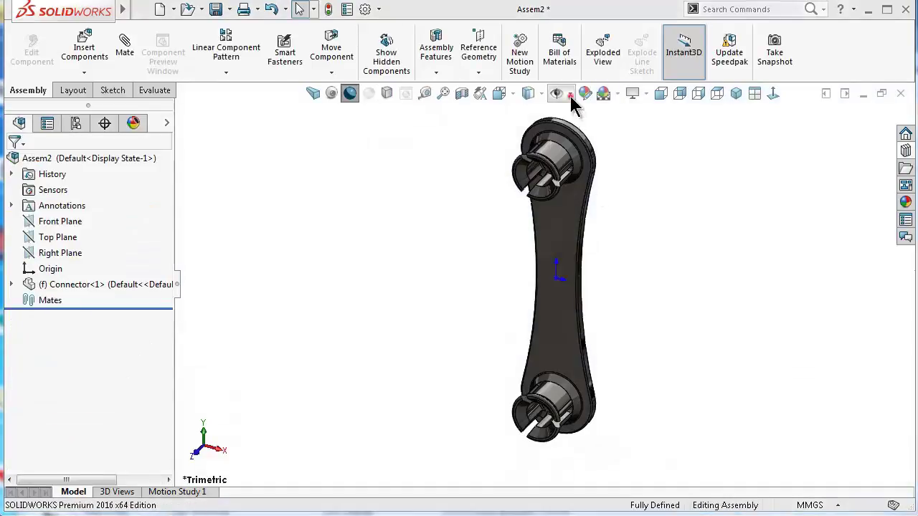
pyautogui.click(570, 94)
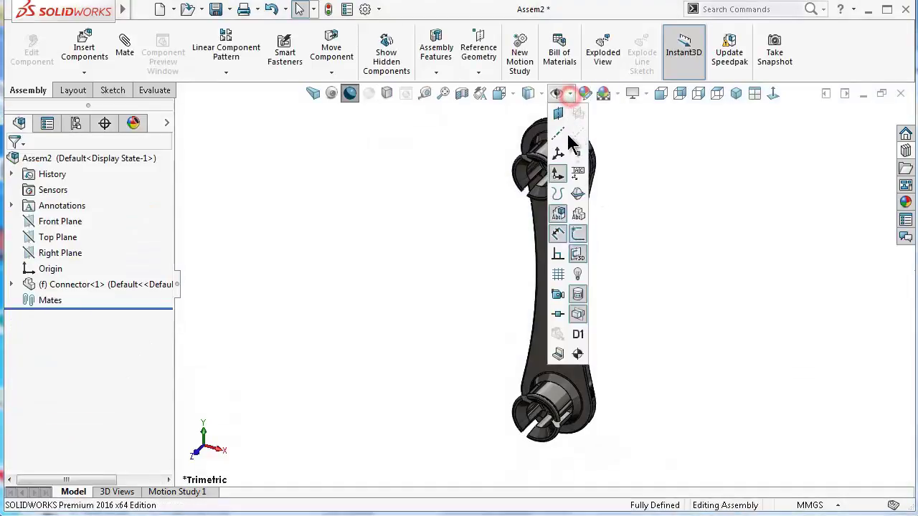
pyautogui.click(674, 246)
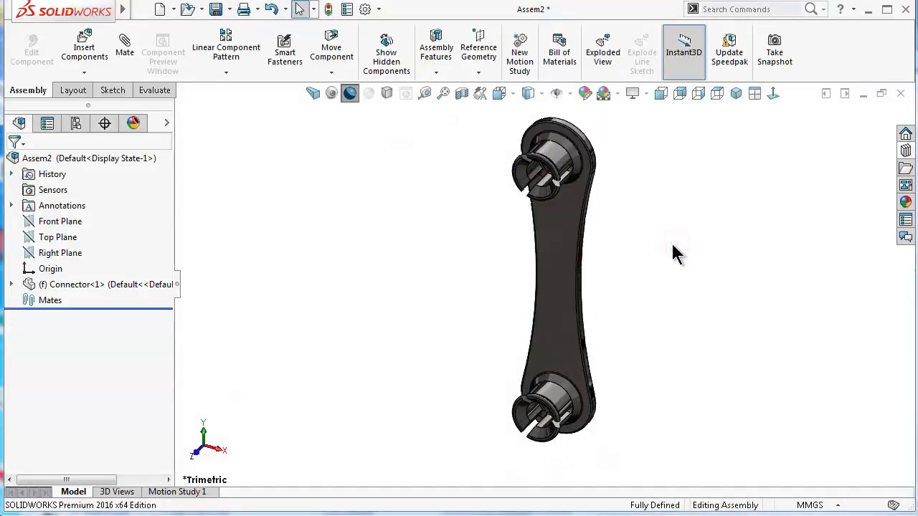
pyautogui.hotkey('shift', 'Up')
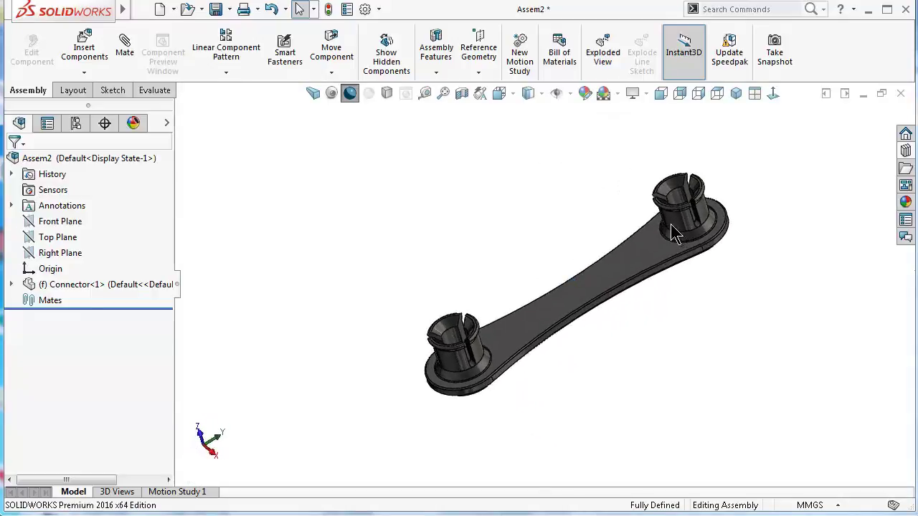
pyautogui.press('Left')
pyautogui.press('Left')
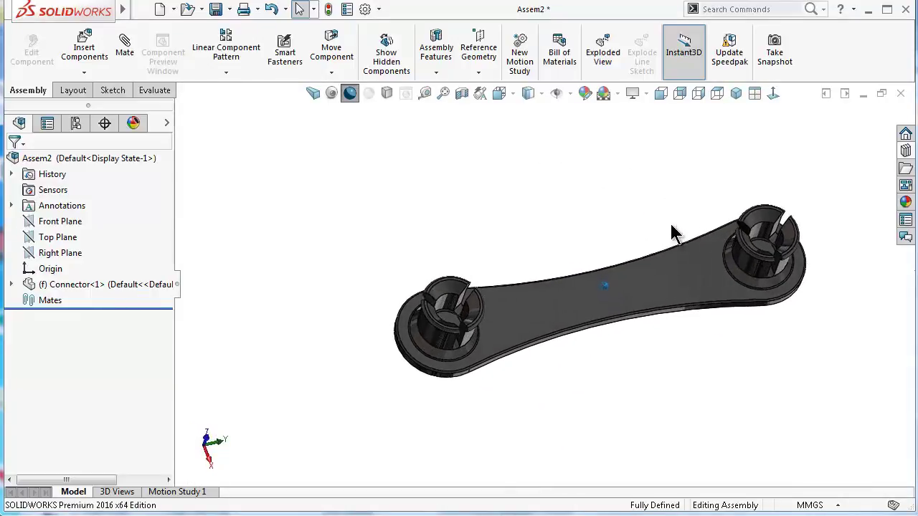
# Insert the elliptical gear component into the assembly
pyautogui.click(83, 45)
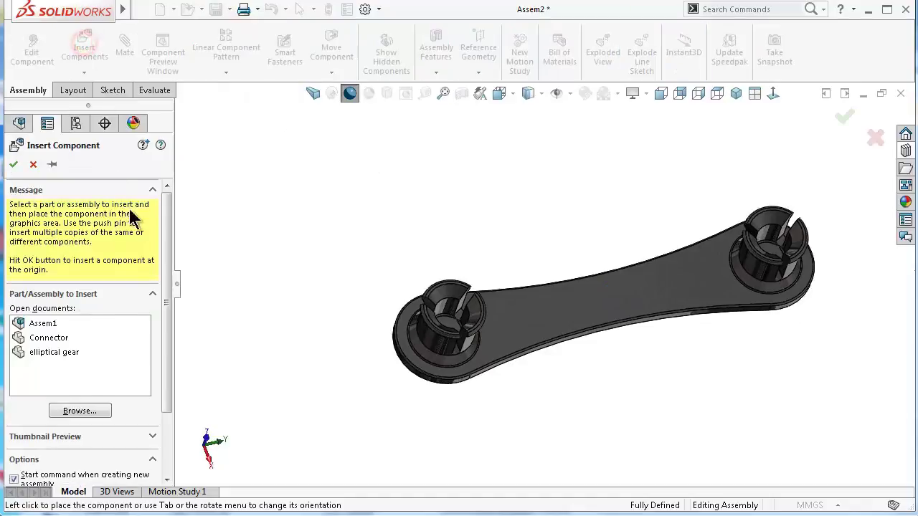
pyautogui.click(52, 352)
pyautogui.click(362, 249)
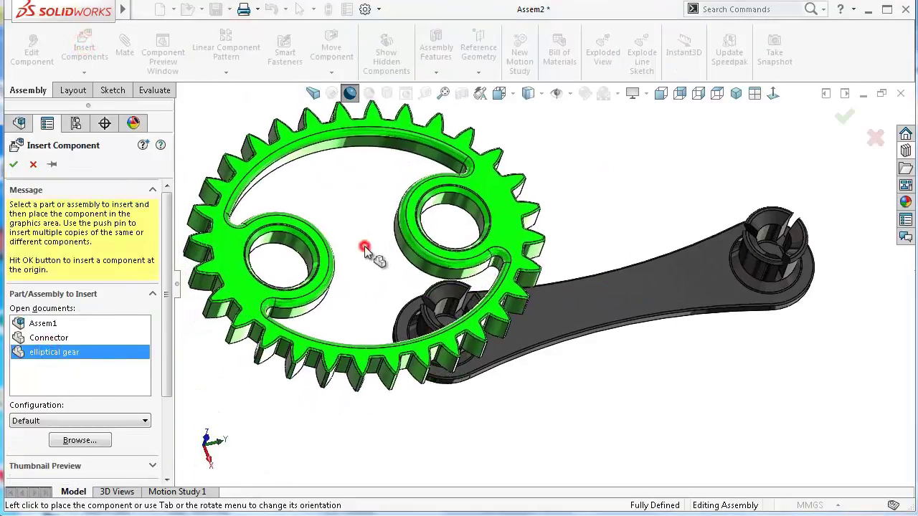
pyautogui.scroll(-3, 337, 249)
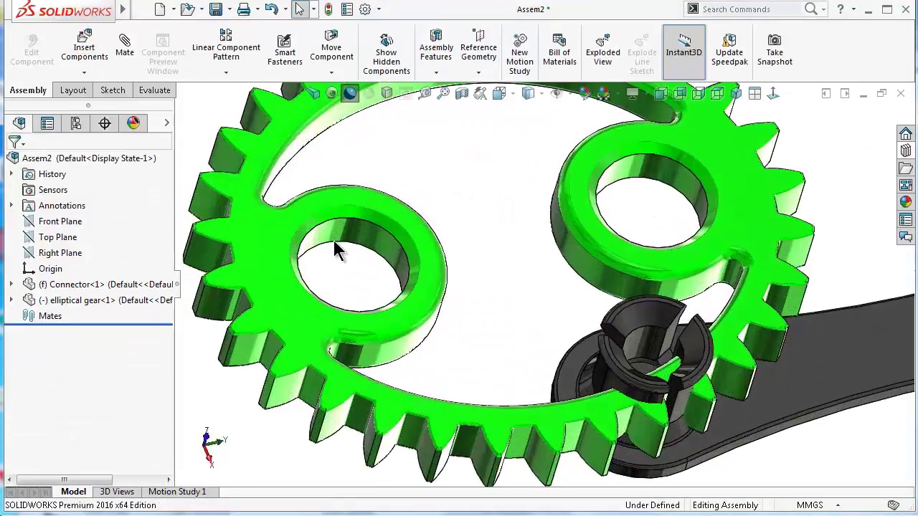
# Mate the gear's hole face concentric to the connector's shaft face
pyautogui.click(341, 242)
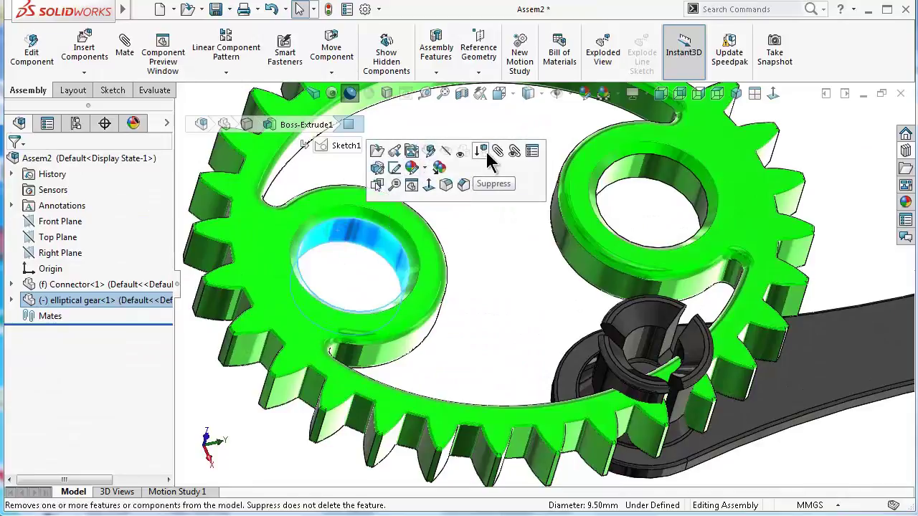
pyautogui.moveTo(494, 152); pyautogui.dragTo(645, 359, button='right')
pyautogui.click(643, 336)
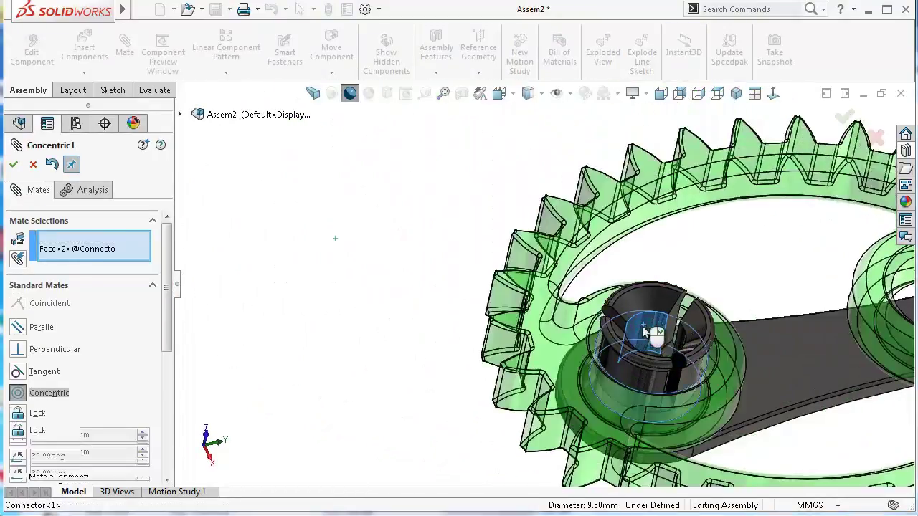
pyautogui.click(822, 353)
# Mate the gear hole's rim edge coincident with the connector face, then close the mate tool
pyautogui.moveTo(825, 355)
pyautogui.mouseDown(button='middle')
pyautogui.moveTo(682, 352)
pyautogui.moveTo(651, 283)
pyautogui.mouseUp(button='middle')
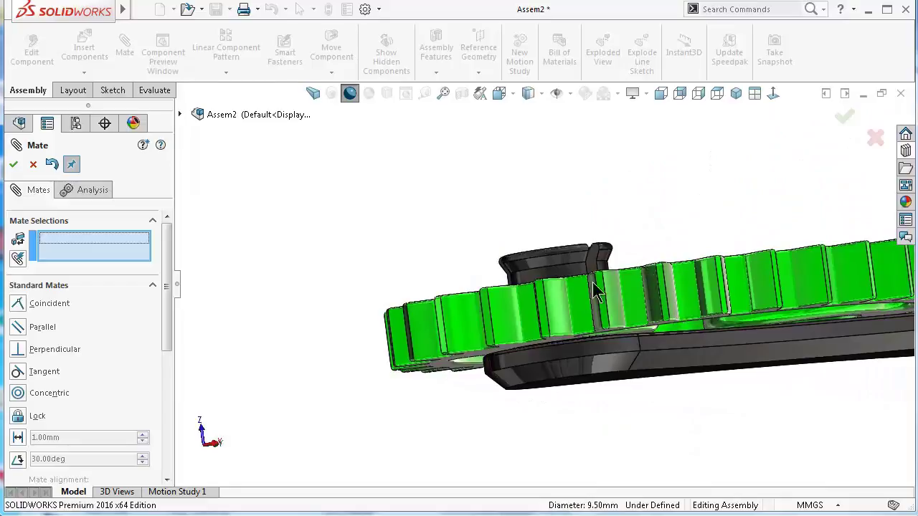
pyautogui.moveTo(580, 295)
pyautogui.mouseDown(button='middle')
pyautogui.moveTo(506, 136)
pyautogui.moveTo(547, 246)
pyautogui.moveTo(545, 221)
pyautogui.mouseUp(button='middle')
pyautogui.scroll(-1, 549, 222)
pyautogui.scroll(-2, 555, 233)
pyautogui.scroll(-3, 570, 236)
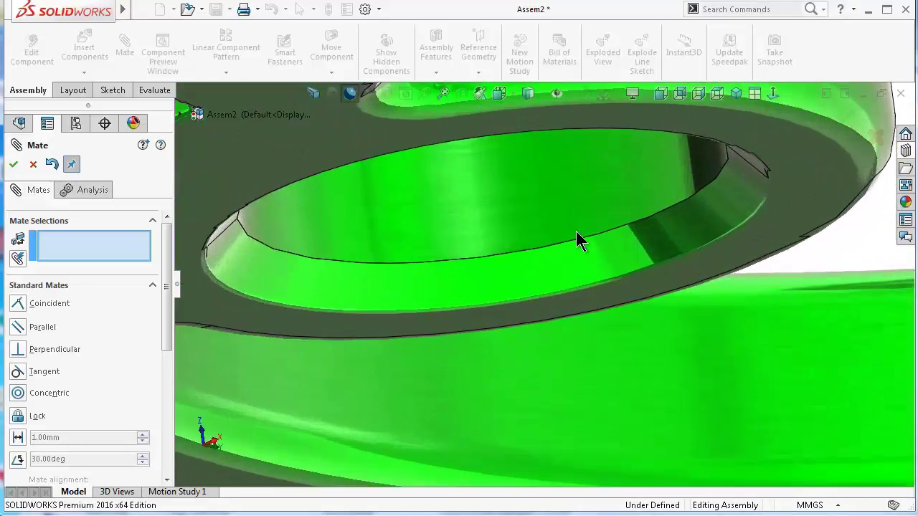
pyautogui.click(598, 235)
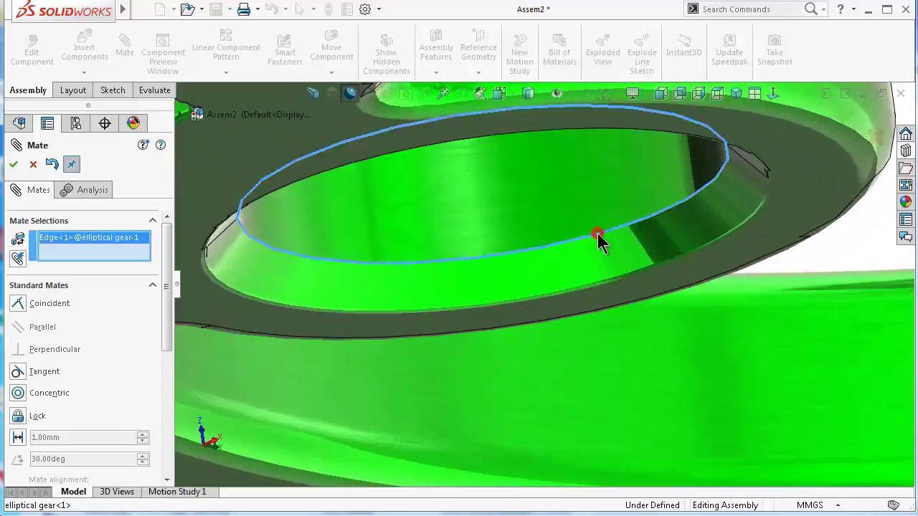
pyautogui.scroll(1, 616, 362)
pyautogui.scroll(1, 611, 364)
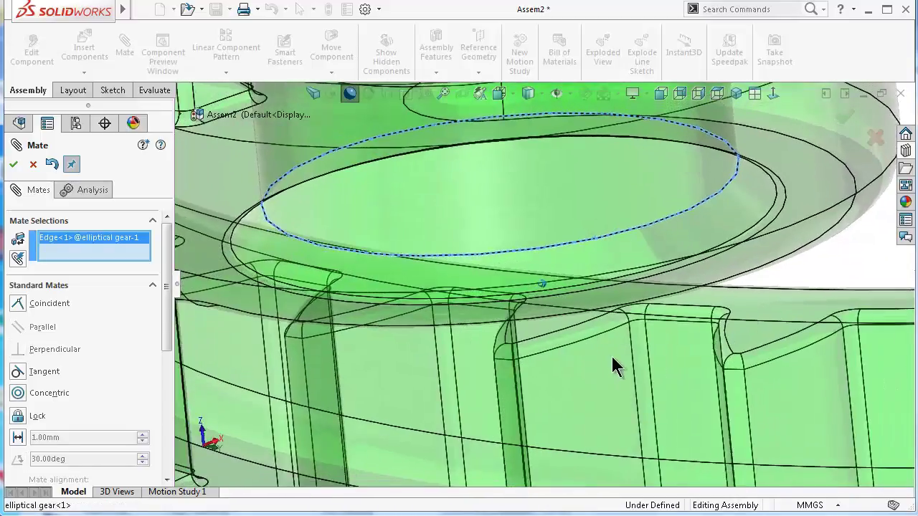
pyautogui.scroll(1, 607, 366)
pyautogui.scroll(2, 603, 365)
pyautogui.moveTo(600, 362)
pyautogui.mouseDown(button='middle')
pyautogui.moveTo(564, 478)
pyautogui.moveTo(527, 483)
pyautogui.moveTo(487, 470)
pyautogui.mouseUp(button='middle')
pyautogui.click(485, 473)
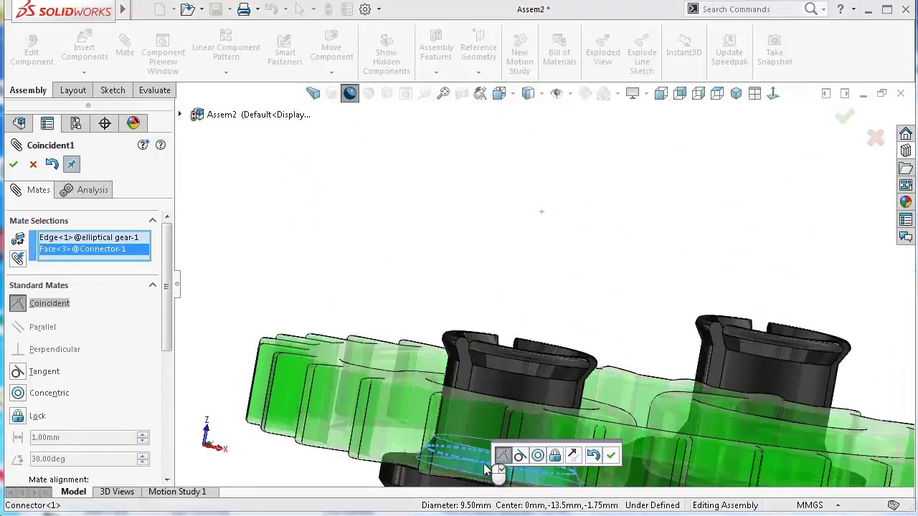
pyautogui.click(611, 456)
pyautogui.moveTo(549, 283)
pyautogui.mouseDown(button='middle')
pyautogui.moveTo(528, 248)
pyautogui.moveTo(502, 237)
pyautogui.mouseUp(button='middle')
pyautogui.click(15, 165)
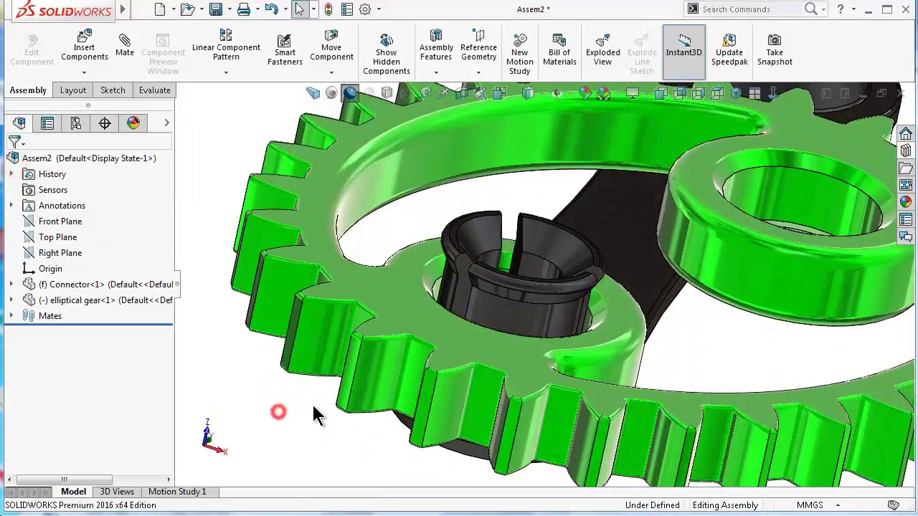
# Edit the Connector part in place, viewing its shaft sketch face-on
pyautogui.scroll(2, 313, 413)
pyautogui.scroll(2, 314, 414)
pyautogui.scroll(2, 313, 414)
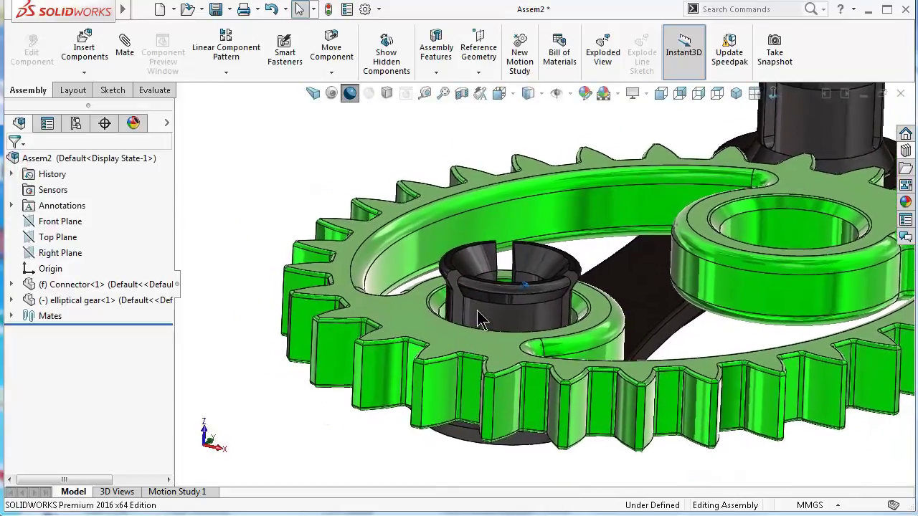
pyautogui.click(481, 319)
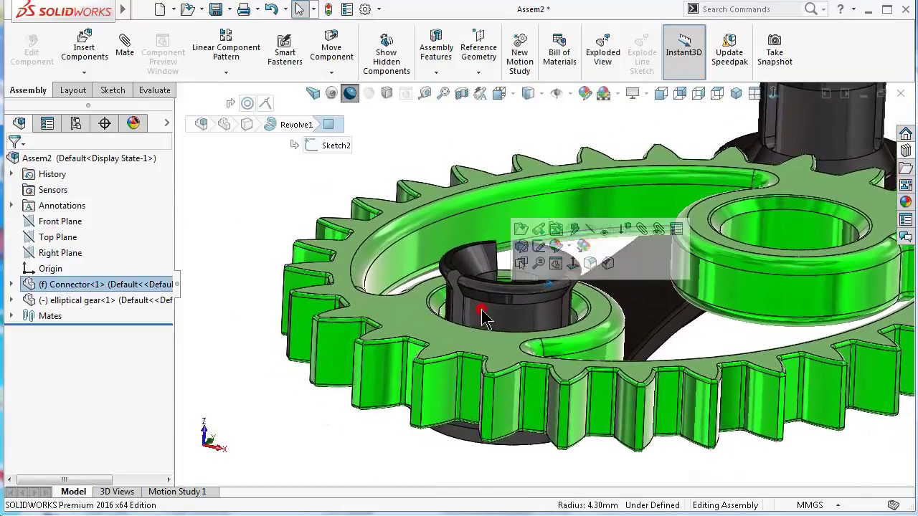
pyautogui.click(573, 229)
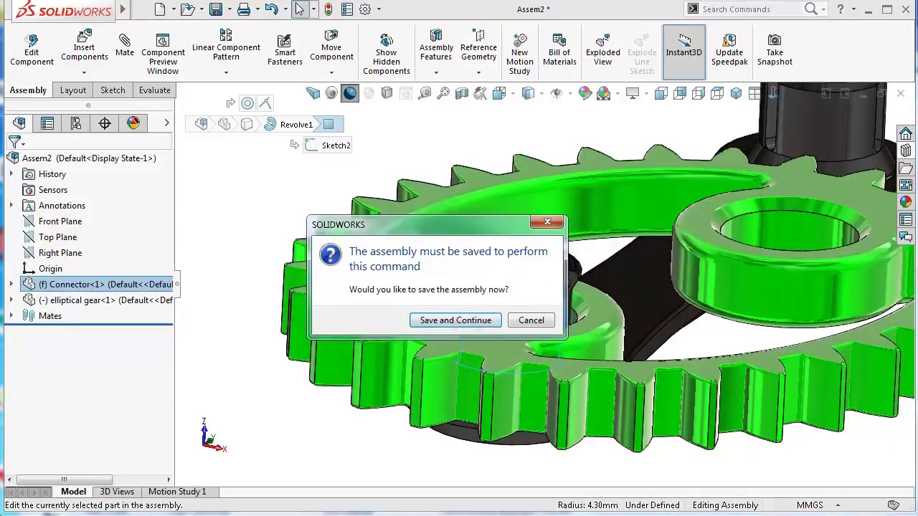
pyautogui.click(437, 321)
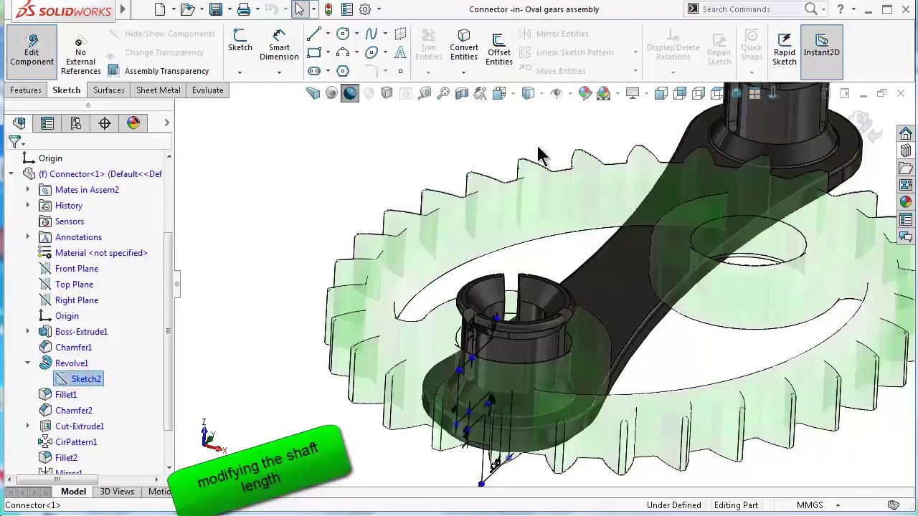
pyautogui.click(773, 97)
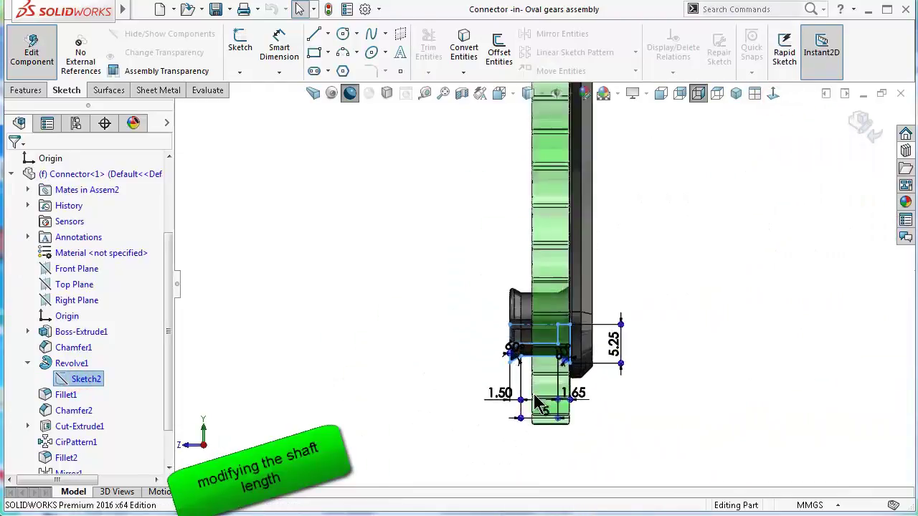
pyautogui.scroll(-3, 588, 388)
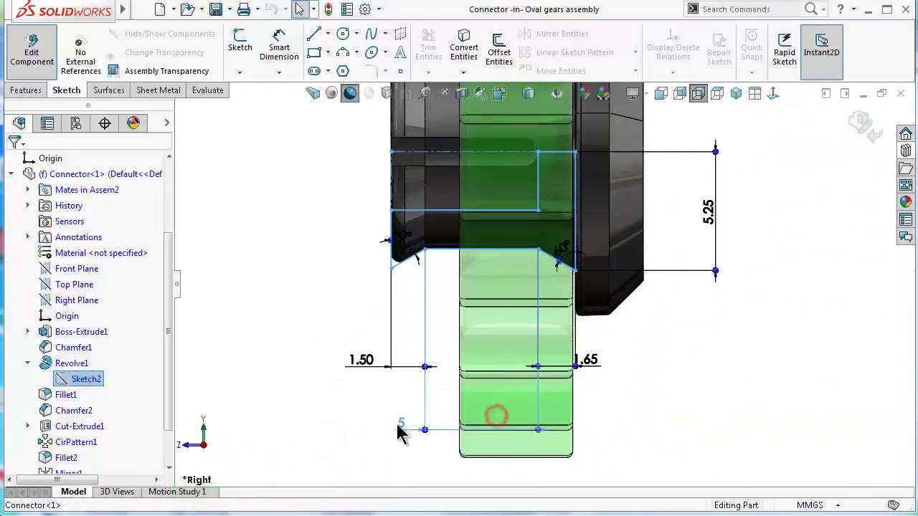
# Change the shaft dimension from 5.00 mm to 2.25 mm, rebuild, and return to the assembly
pyautogui.doubleClick(400, 426)
pyautogui.write('2.25')
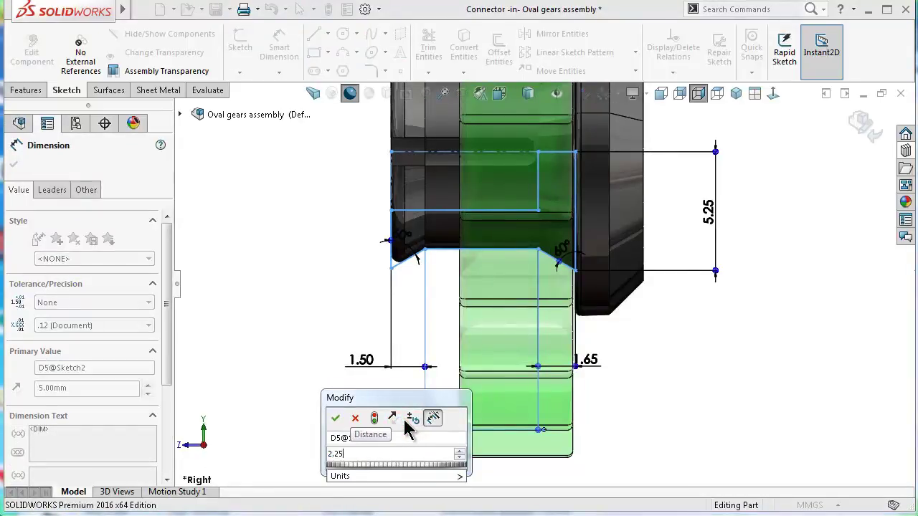
pyautogui.click(334, 419)
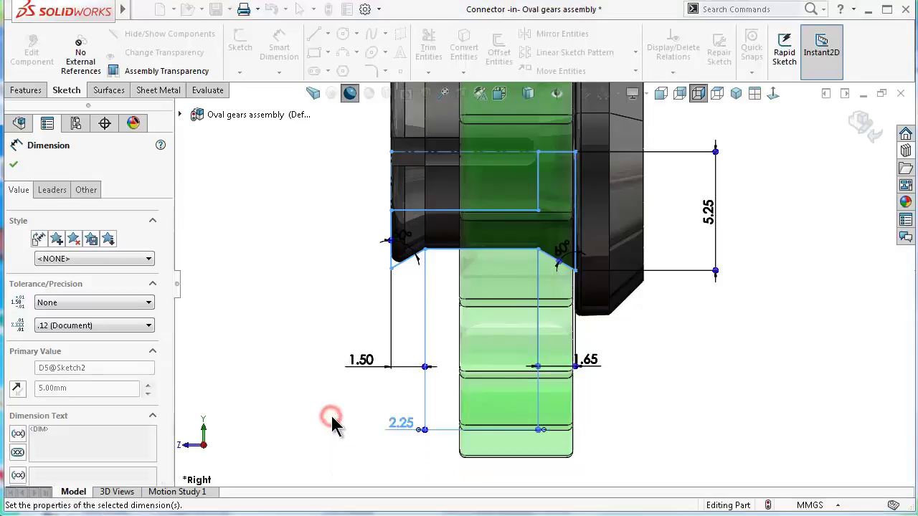
pyautogui.click(328, 10)
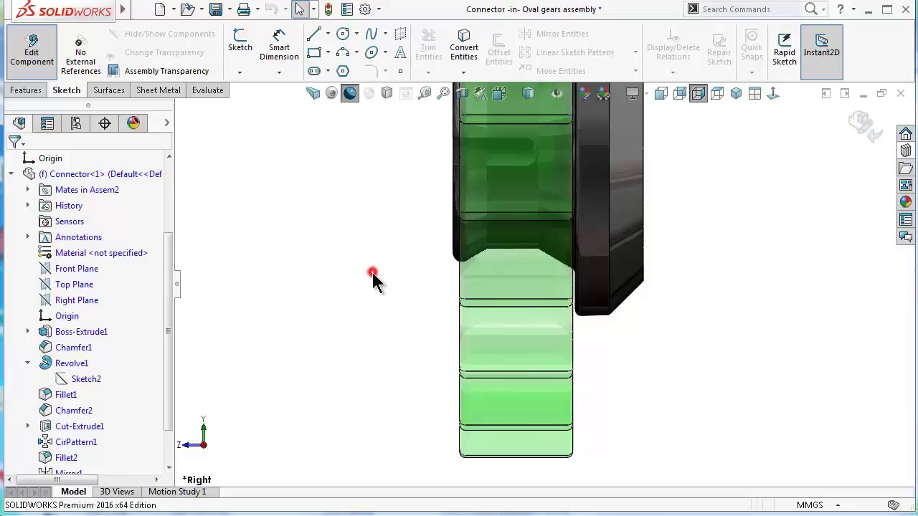
pyautogui.click(859, 123)
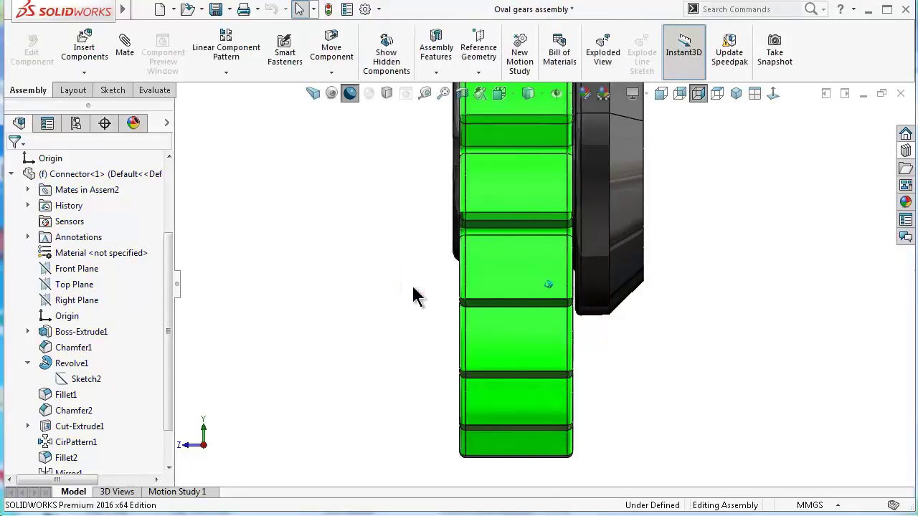
# Save all modified documents with Save All
pyautogui.press('Left')
pyautogui.press('Left')
pyautogui.press('Left')
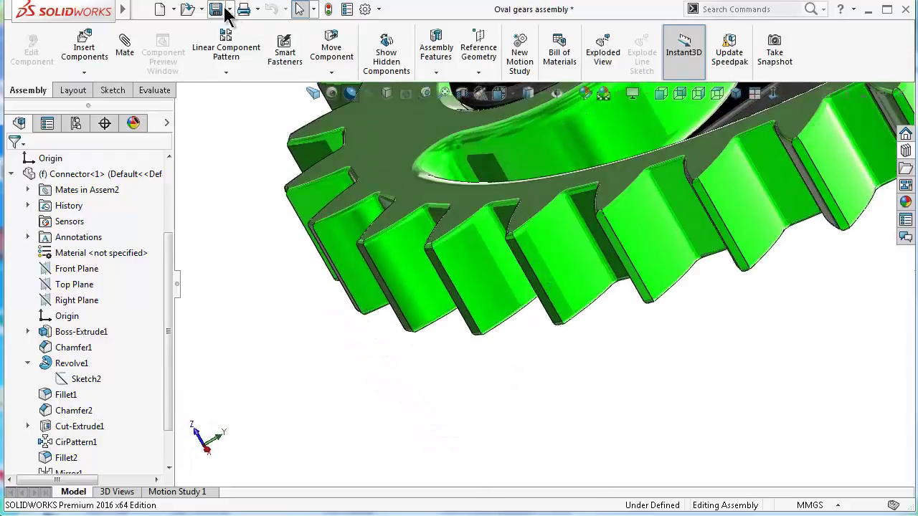
pyautogui.click(217, 10)
pyautogui.click(170, 218)
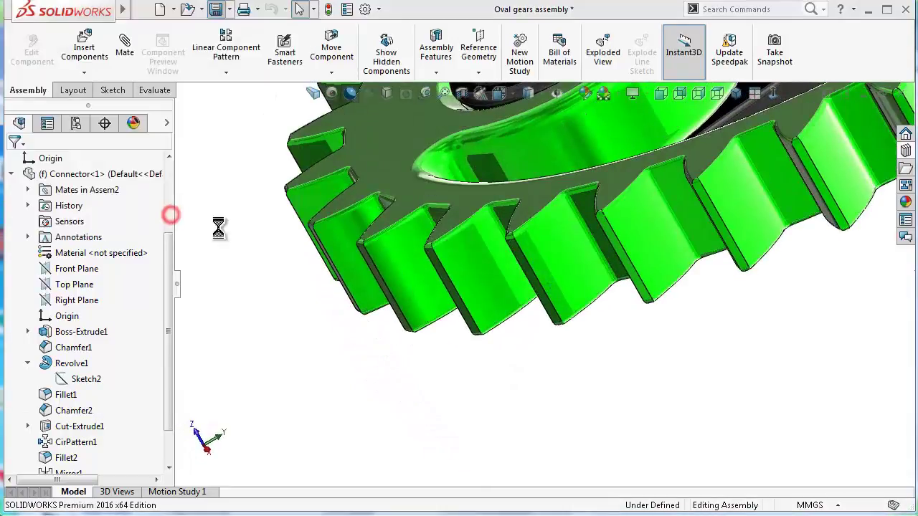
# Spin the elliptical gear about the connector hub to confirm it turns freely
pyautogui.press('Up')
pyautogui.press('Up')
pyautogui.press('Up')
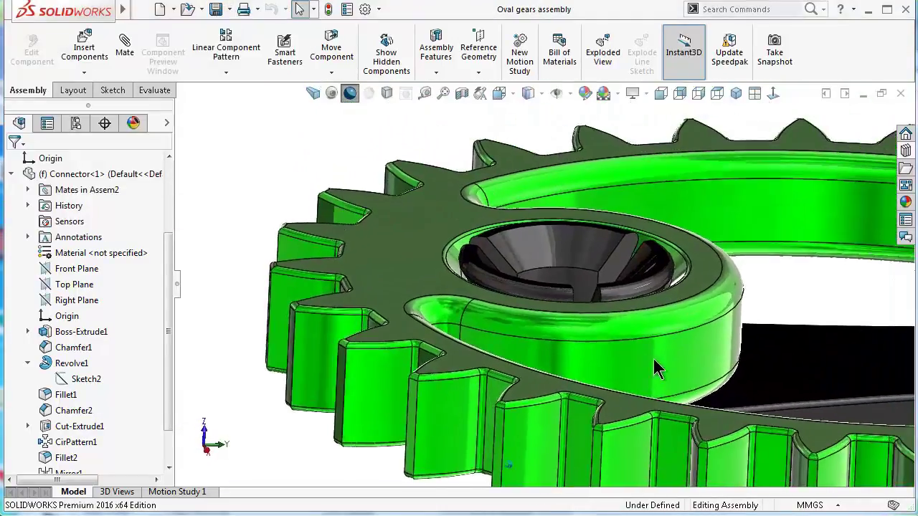
pyautogui.press('Up')
pyautogui.press('Up')
pyautogui.hotkey('ctrl', '7')
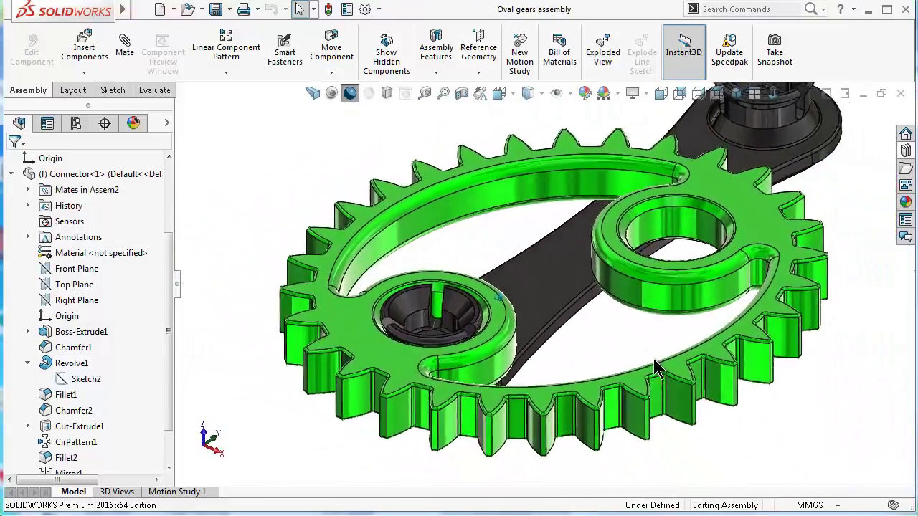
pyautogui.moveTo(653, 367); pyautogui.dragTo(659, 294, button='middle')
pyautogui.moveTo(706, 251); pyautogui.dragTo(450, 413)
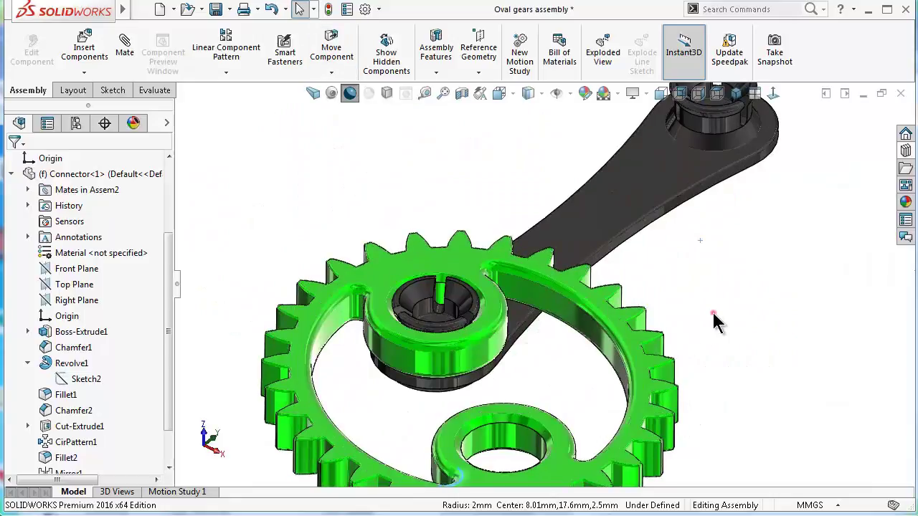
pyautogui.moveTo(713, 317)
pyautogui.mouseDown(button='middle')
pyautogui.moveTo(685, 342)
pyautogui.moveTo(563, 405)
pyautogui.mouseUp(button='middle')
# Copy the elliptical gear with mates, mapping Concentric1 and Coincident1 to the other hub's faces
pyautogui.rightClick(540, 410)
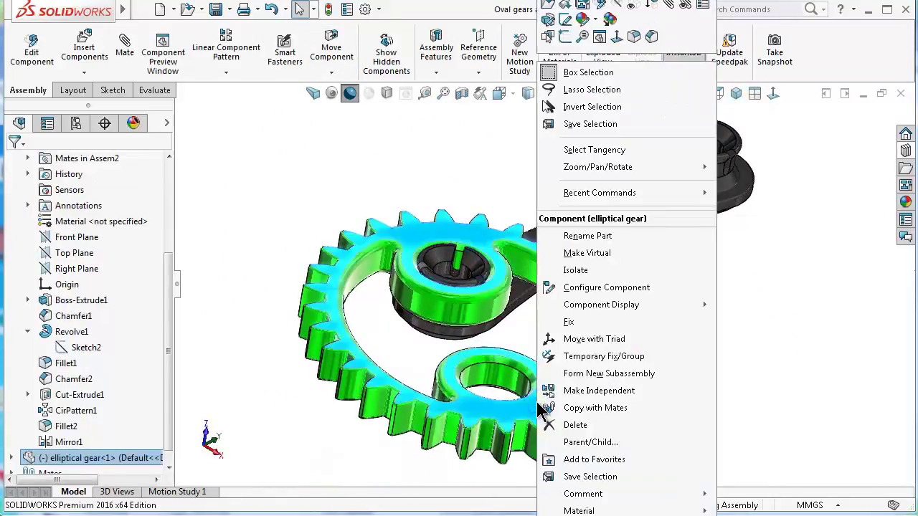
pyautogui.click(630, 410)
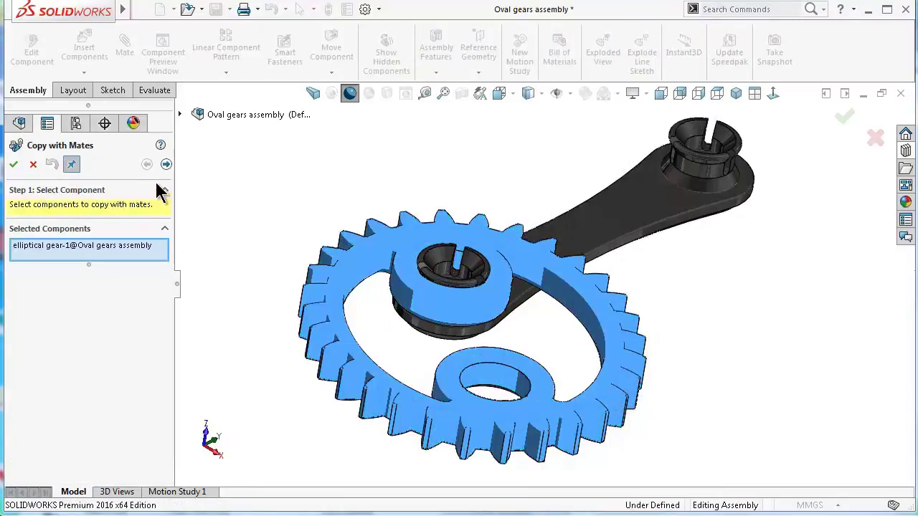
pyautogui.click(165, 164)
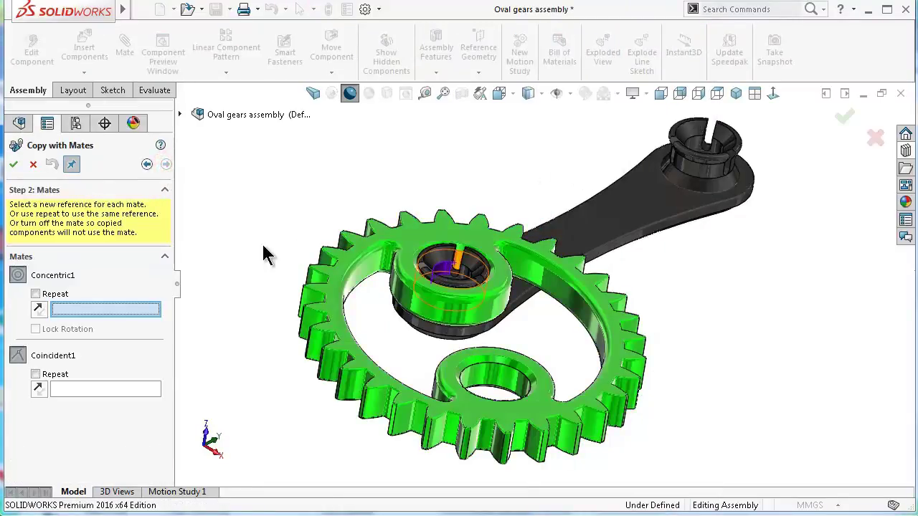
pyautogui.scroll(-3, 703, 205)
pyautogui.scroll(-3, 720, 183)
pyautogui.click(721, 176)
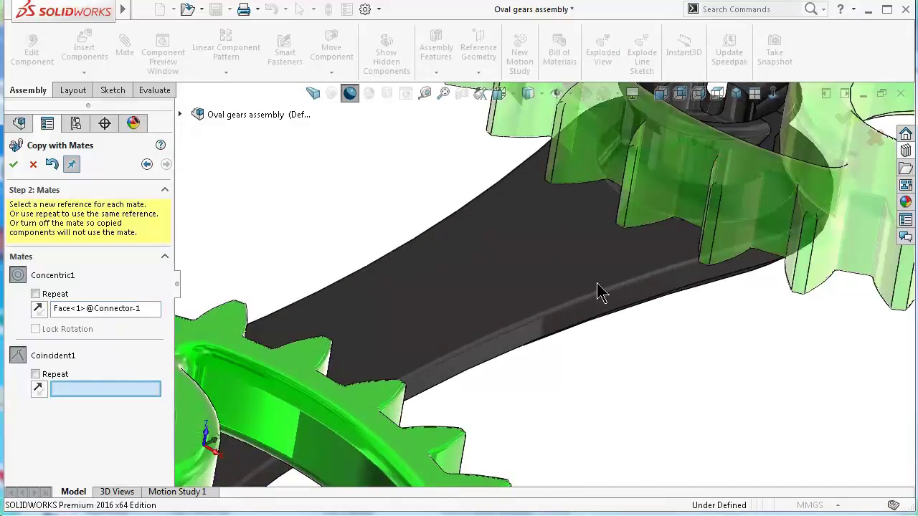
pyautogui.moveTo(661, 326); pyautogui.dragTo(661, 219, button='middle')
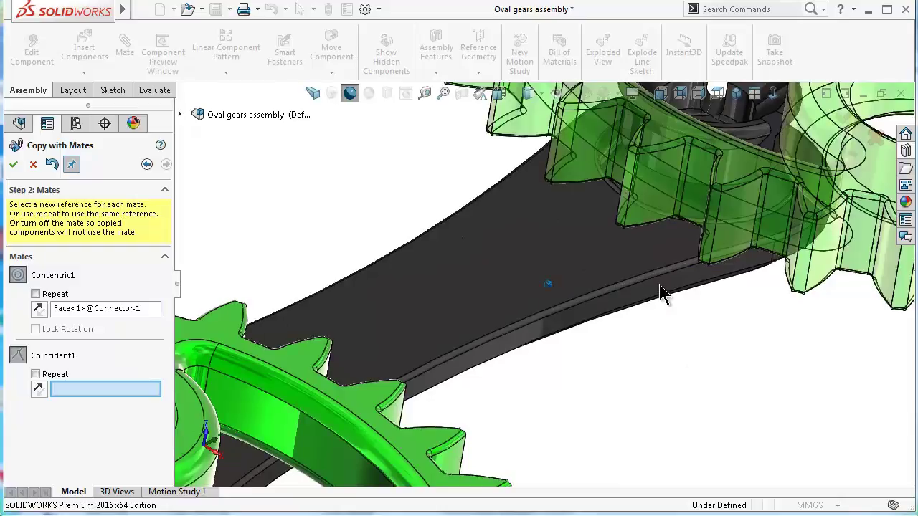
pyautogui.click(657, 211)
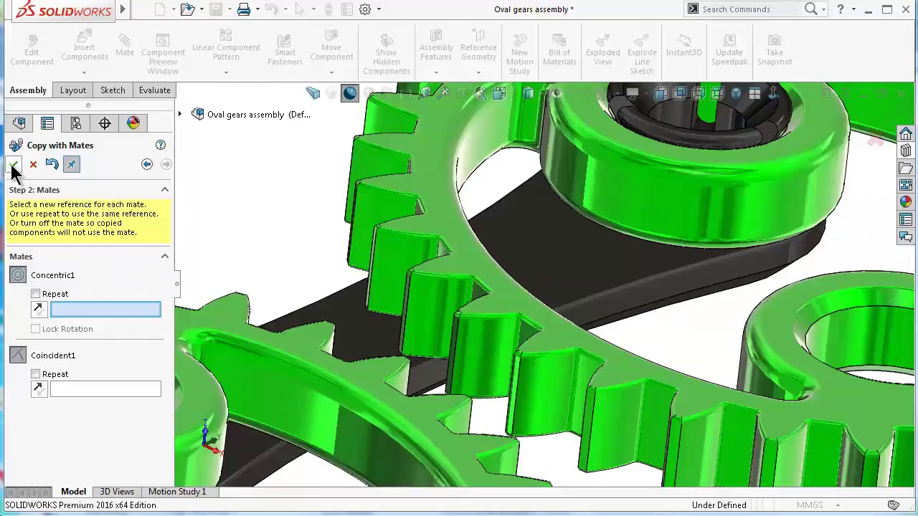
# Accept the copied gear and turn both gears until their teeth mesh
pyautogui.click(32, 167)
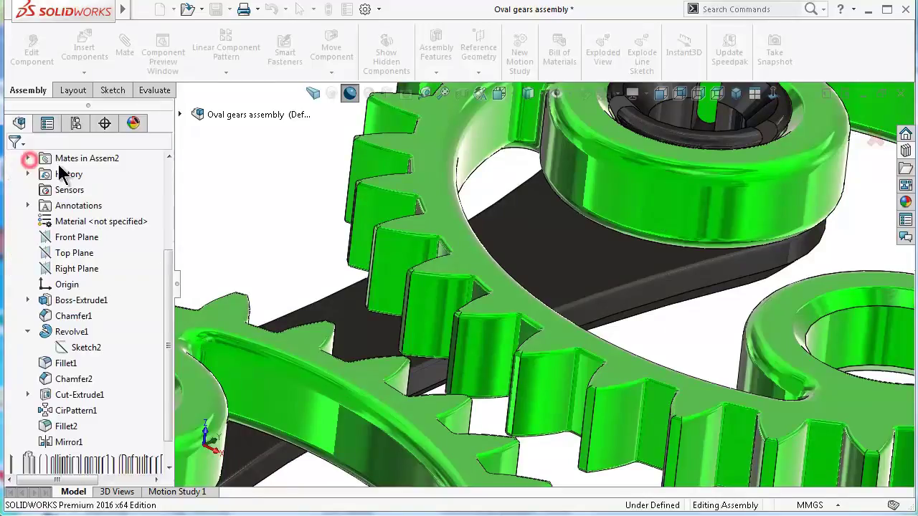
pyautogui.scroll(3, 661, 316)
pyautogui.scroll(3, 670, 334)
pyautogui.press('Down')
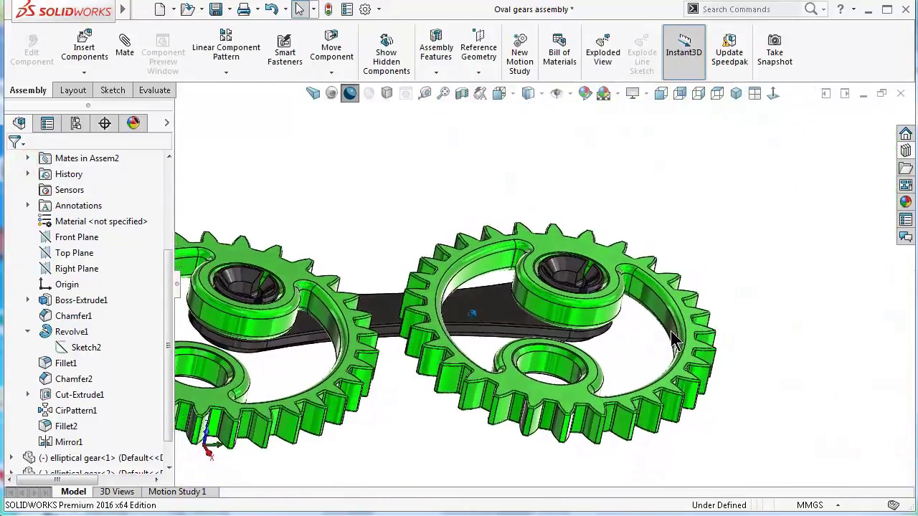
pyautogui.press('Down')
pyautogui.press('Down')
pyautogui.press('Down')
pyautogui.press('Down')
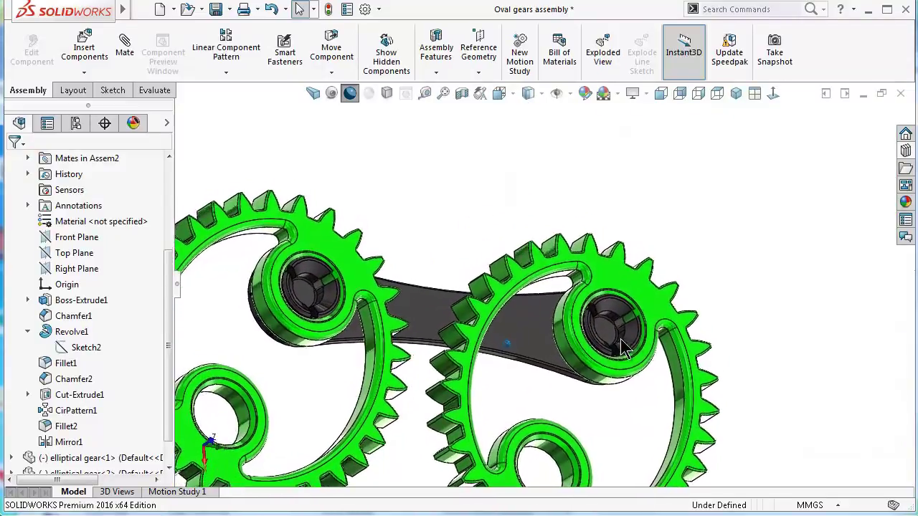
pyautogui.press('Down')
pyautogui.press('Down')
pyautogui.press('Down')
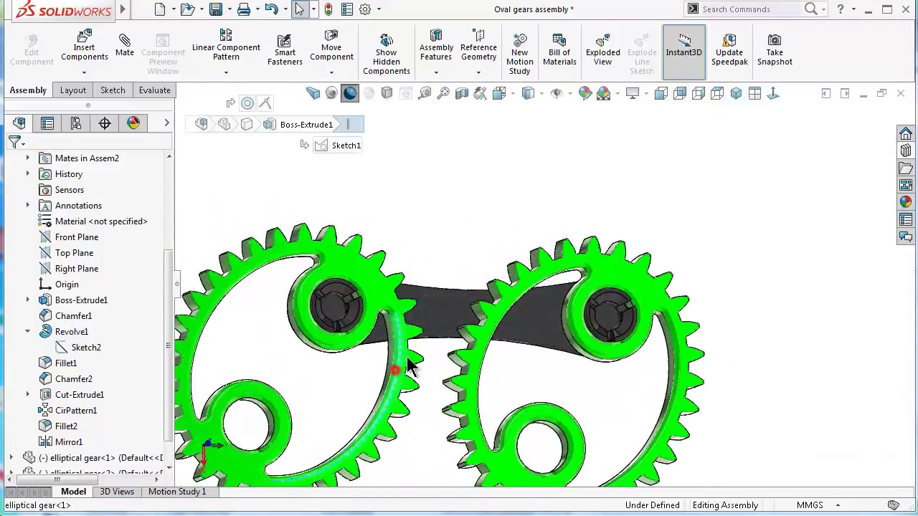
pyautogui.moveTo(408, 367); pyautogui.dragTo(486, 328)
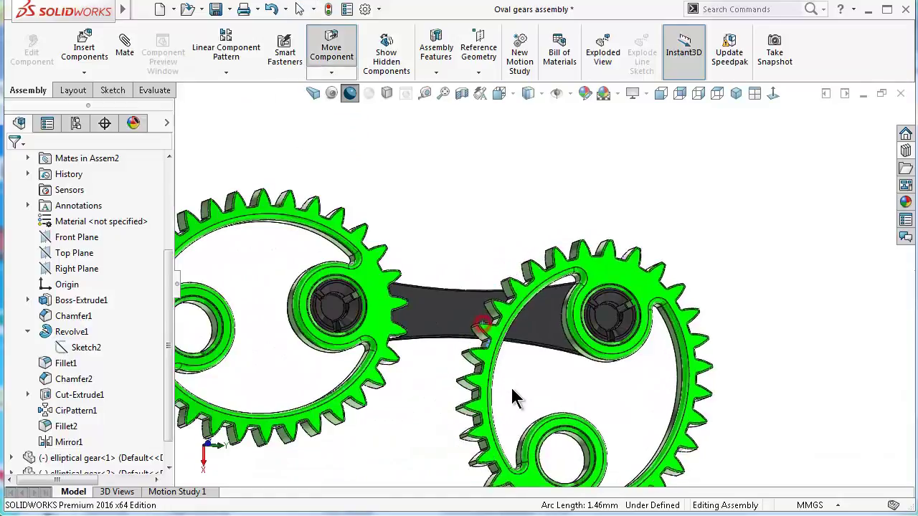
pyautogui.moveTo(515, 398); pyautogui.dragTo(137, 107)
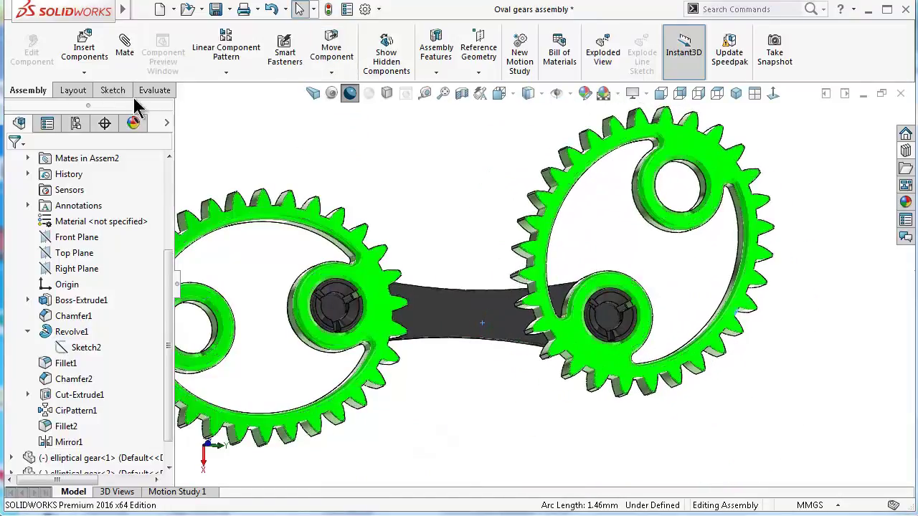
# Insert a second Connector above the gears and rotate it about its pin into rough position
pyautogui.click(96, 53)
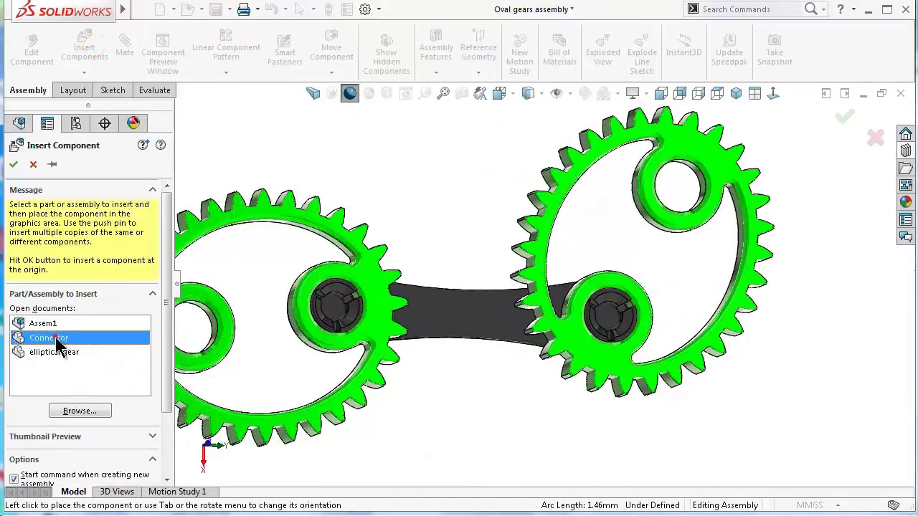
pyautogui.click(415, 187)
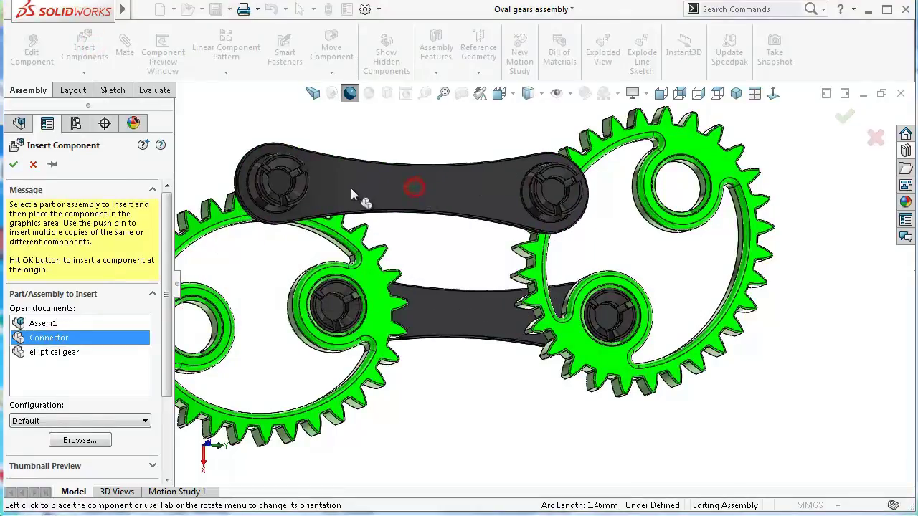
pyautogui.scroll(-3, 338, 196)
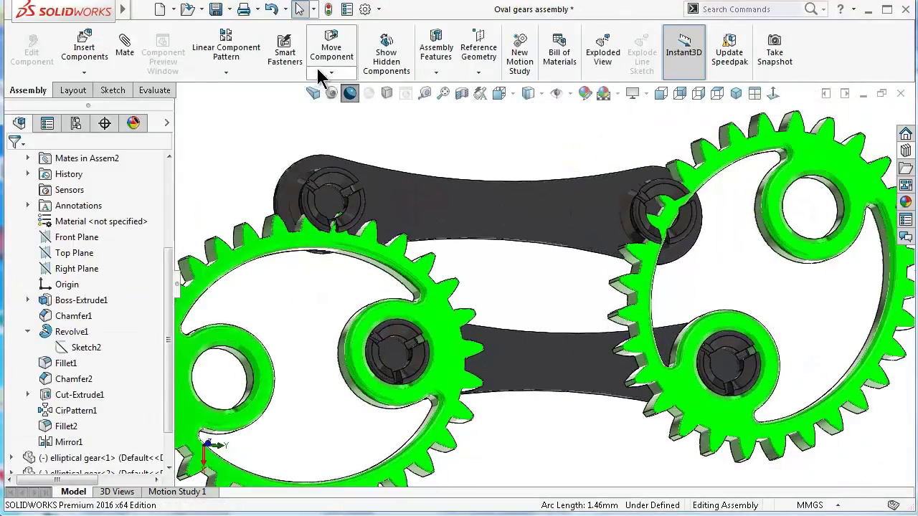
pyautogui.moveTo(436, 229)
pyautogui.mouseDown()
pyautogui.moveTo(517, 269)
pyautogui.moveTo(557, 224)
pyautogui.moveTo(557, 238)
pyautogui.moveTo(588, 133)
pyautogui.moveTo(552, 151)
pyautogui.mouseUp()
pyautogui.press('Escape')
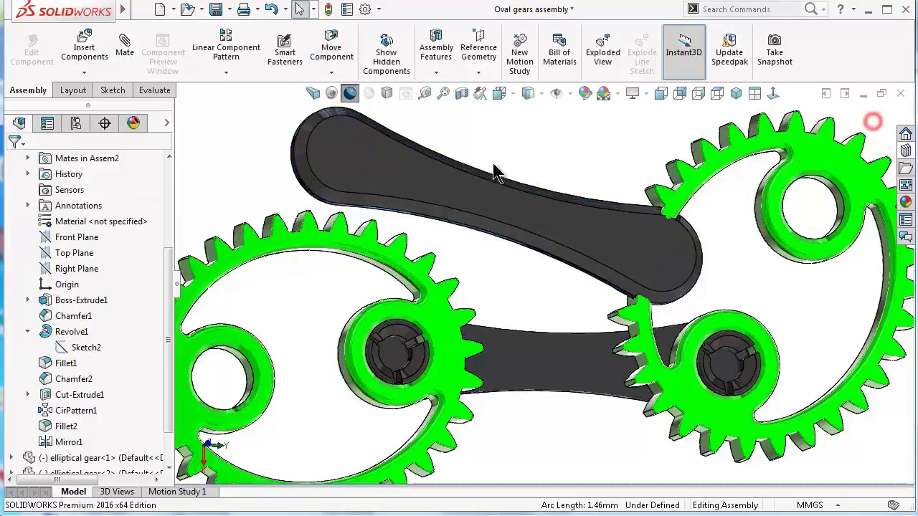
pyautogui.moveTo(494, 170)
pyautogui.mouseDown(button='middle')
pyautogui.moveTo(467, 180)
pyautogui.moveTo(492, 191)
pyautogui.moveTo(558, 178)
pyautogui.mouseUp(button='middle')
pyautogui.scroll(-3, 487, 180)
# Mate the new connector's face concentric to the gear bore
pyautogui.click(556, 170)
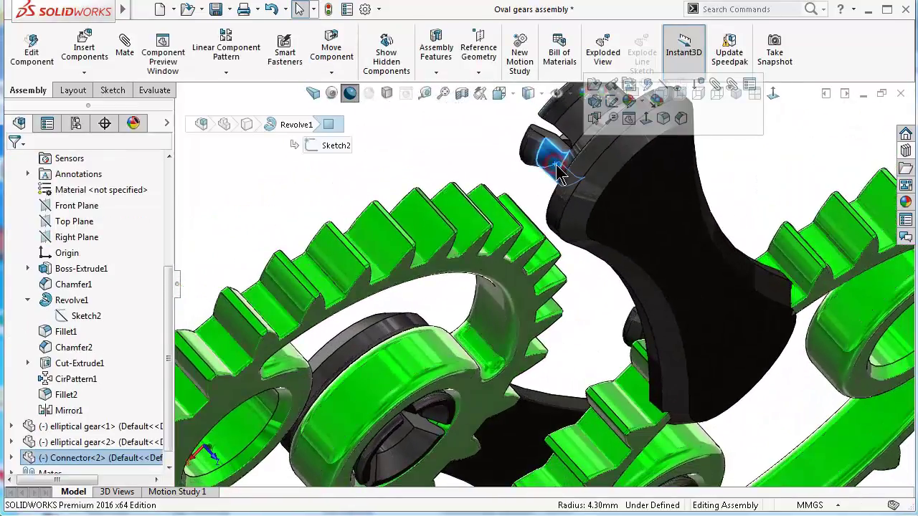
pyautogui.click(714, 84)
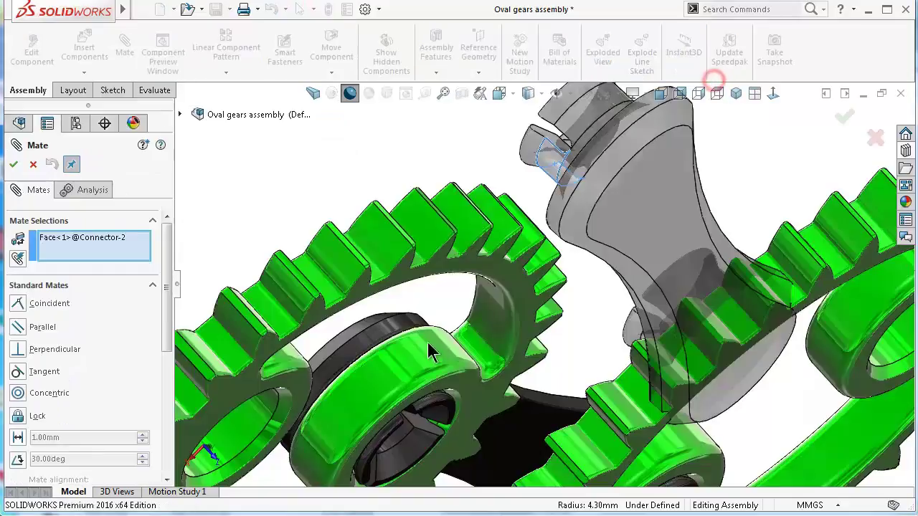
pyautogui.click(248, 441)
pyautogui.click(230, 451)
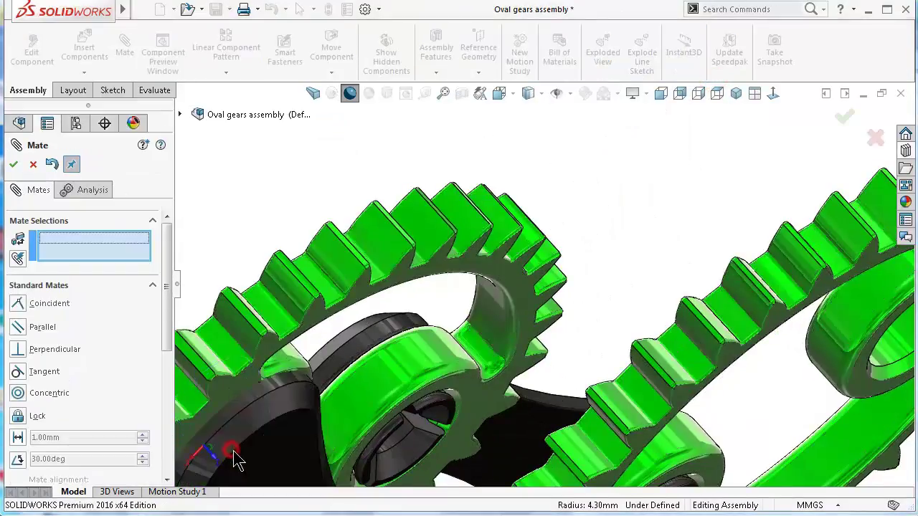
# Mate the gear hole's inner edge coincident with the second connector's face
pyautogui.scroll(5, 237, 458)
pyautogui.scroll(3, 322, 406)
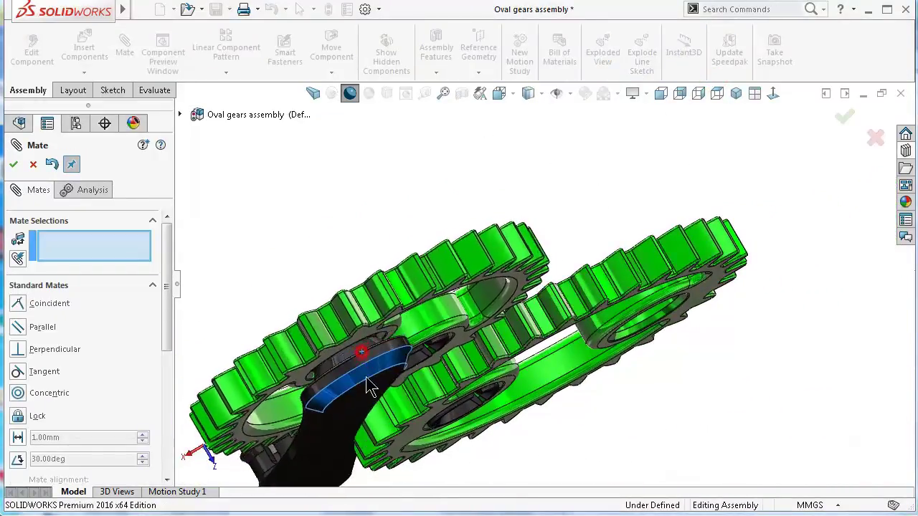
pyautogui.moveTo(366, 384); pyautogui.dragTo(383, 434, button='middle')
pyautogui.scroll(-3, 378, 410)
pyautogui.scroll(-3, 365, 378)
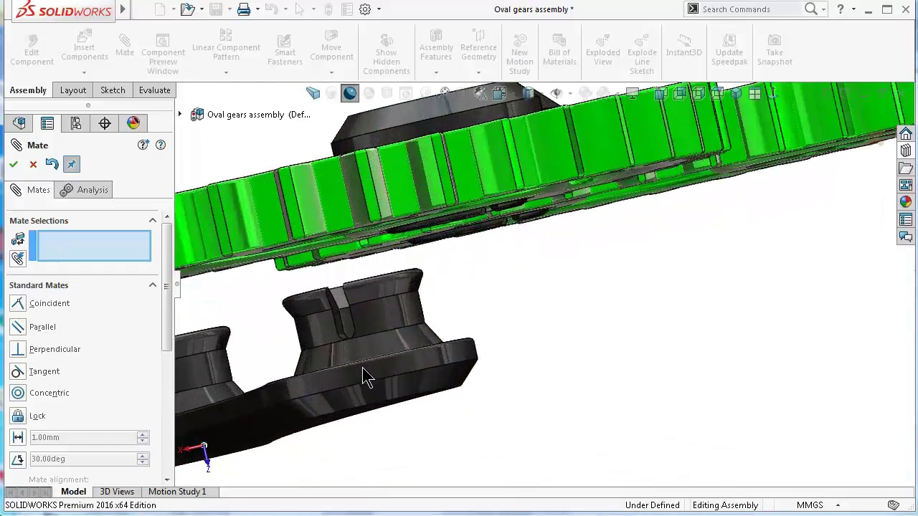
pyautogui.moveTo(371, 350)
pyautogui.mouseDown(button='middle')
pyautogui.moveTo(365, 283)
pyautogui.moveTo(356, 281)
pyautogui.moveTo(449, 258)
pyautogui.moveTo(500, 271)
pyautogui.mouseUp(button='middle')
pyautogui.scroll(-1, 504, 276)
pyautogui.scroll(-2, 509, 283)
pyautogui.scroll(-2, 515, 291)
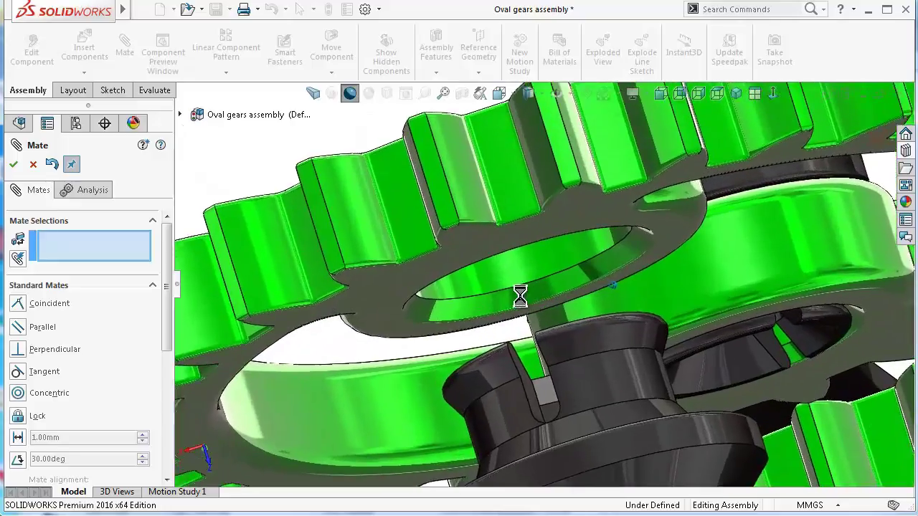
pyautogui.scroll(-2, 523, 300)
pyautogui.click(528, 294)
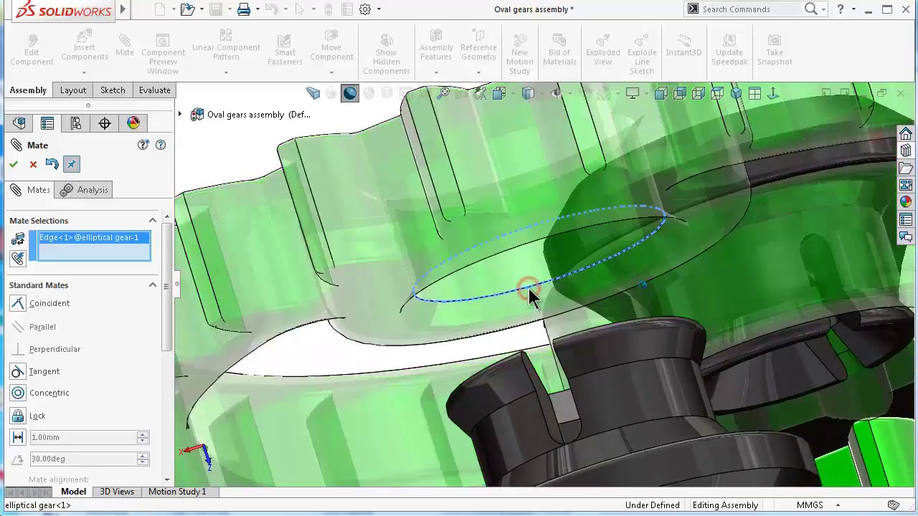
pyautogui.moveTo(529, 294); pyautogui.dragTo(529, 441, button='middle')
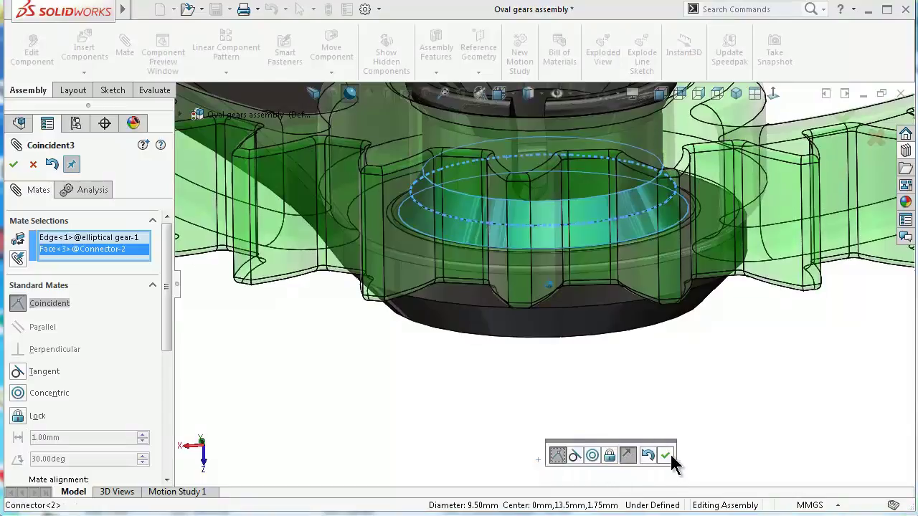
pyautogui.click(666, 457)
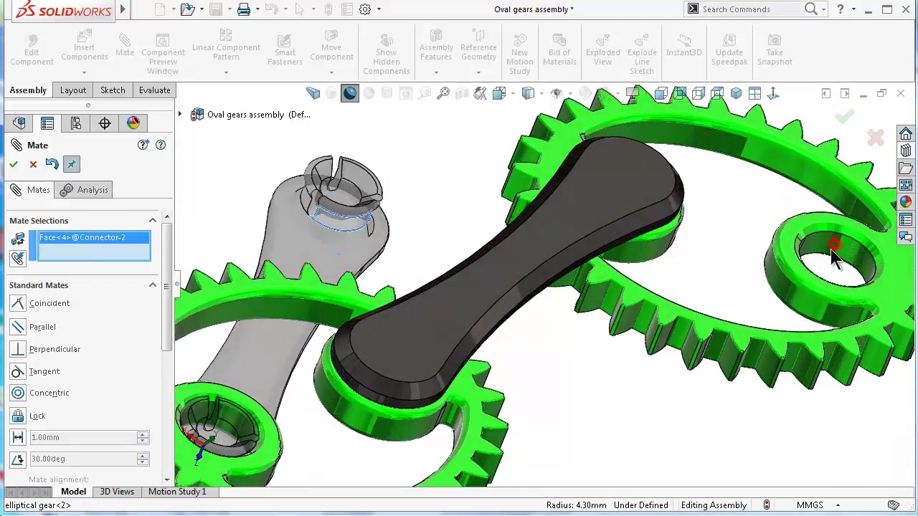
# Add a concentric mate between Connector<2> and elliptical gear<2>, then finish mating
pyautogui.click(832, 258)
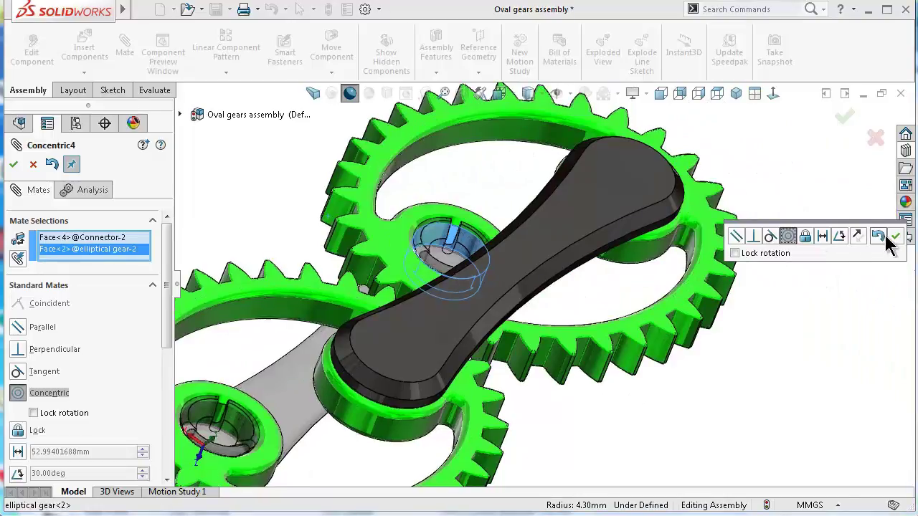
pyautogui.click(894, 236)
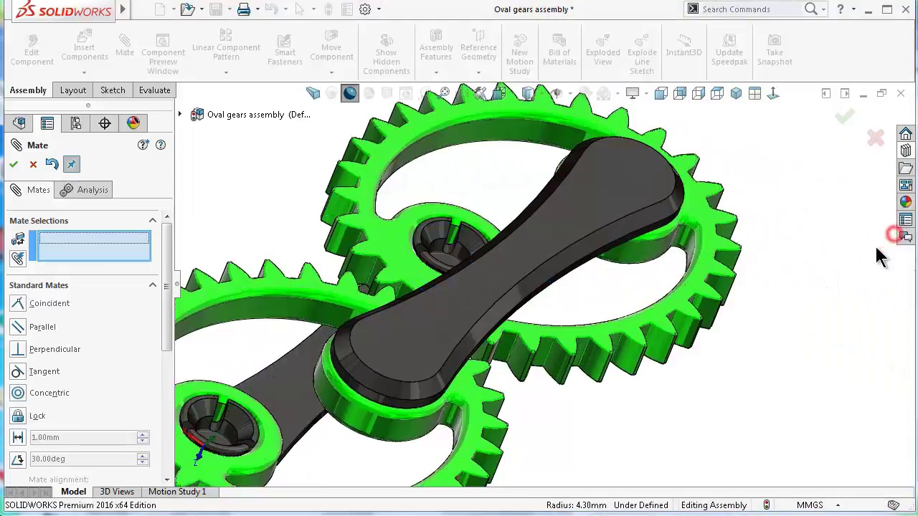
pyautogui.click(13, 164)
pyautogui.hotkey('ctrl', '8')
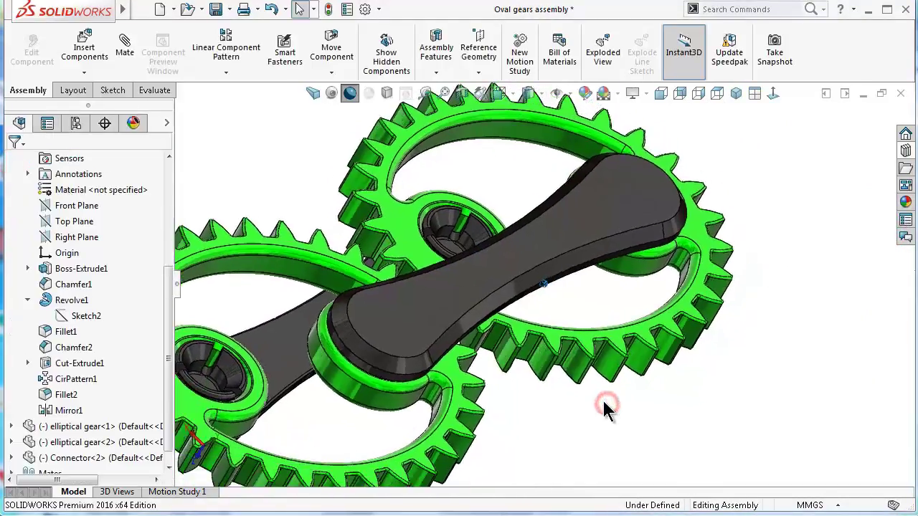
pyautogui.press('Down')
pyautogui.press('Down')
pyautogui.press('Down')
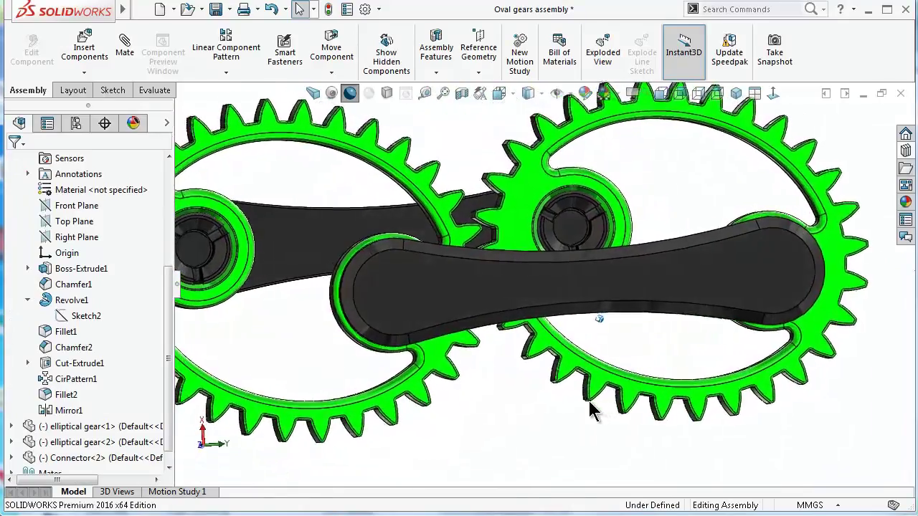
pyautogui.press('Down')
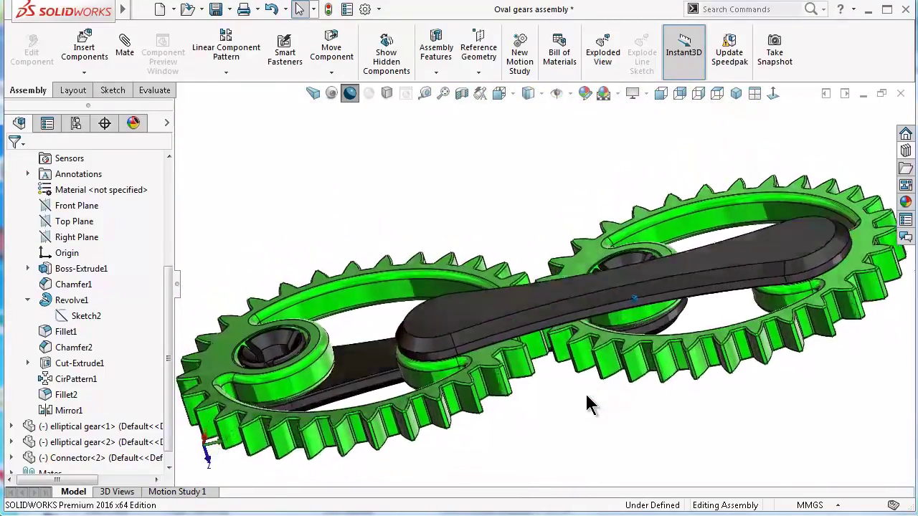
pyautogui.press('Down')
pyautogui.press('Down')
pyautogui.press('Down')
pyautogui.press('Down')
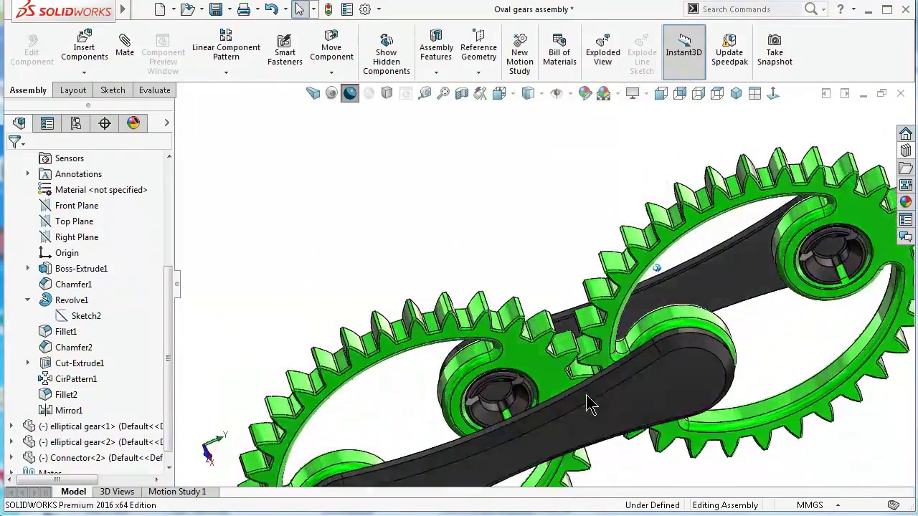
pyautogui.press('Down')
pyautogui.press('Down')
pyautogui.press('Down')
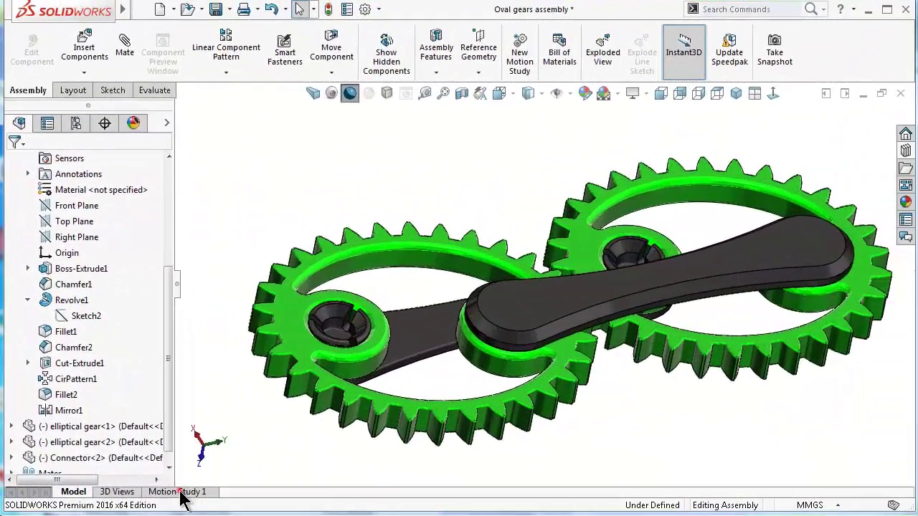
# Open the Motion Study 1 timeline, select the upper connector, and lay the gears out face-on horizontally
pyautogui.click(180, 493)
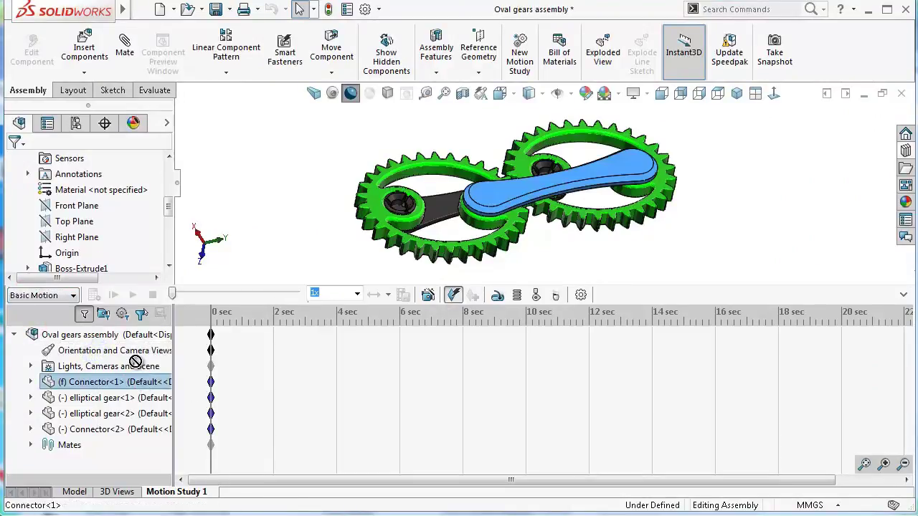
pyautogui.click(308, 172)
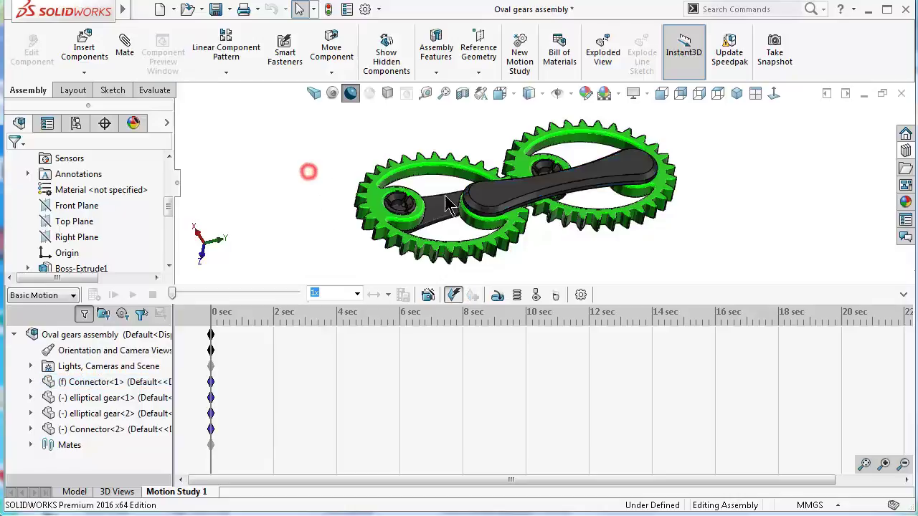
pyautogui.click(507, 201)
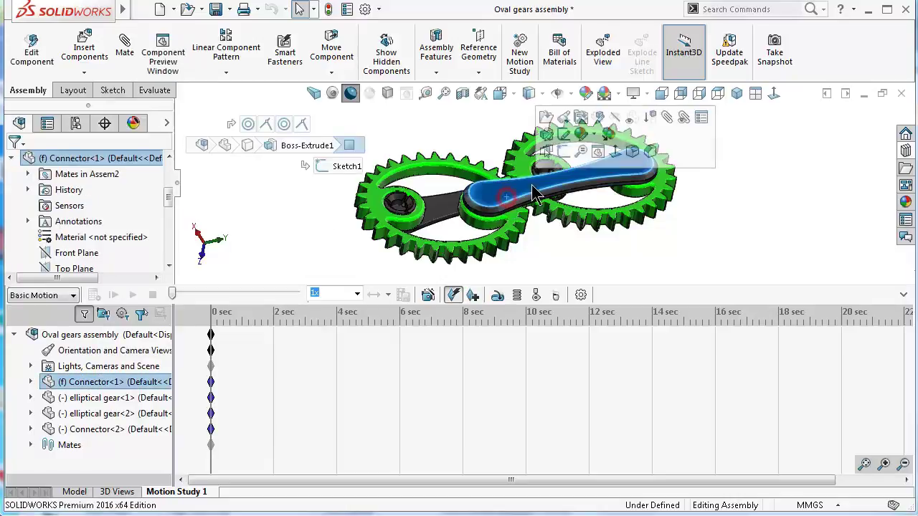
pyautogui.click(614, 150)
pyautogui.click(651, 175)
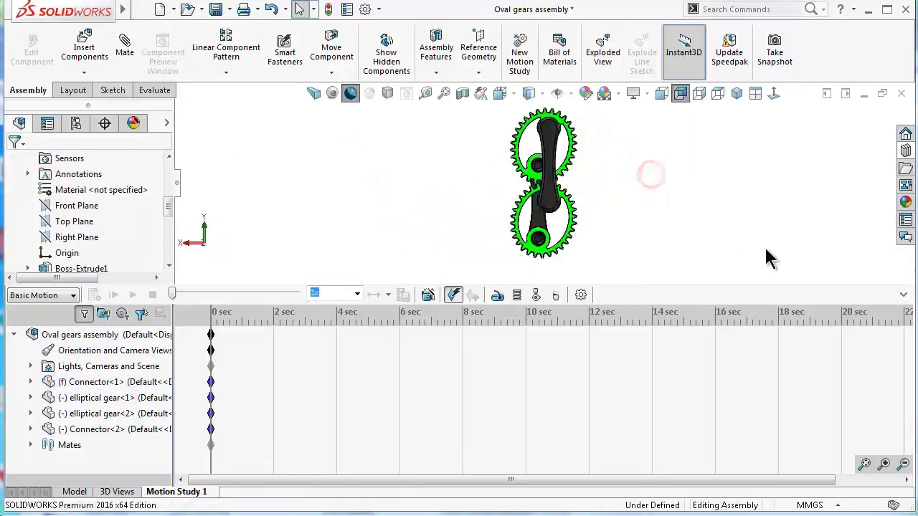
pyautogui.click(904, 300)
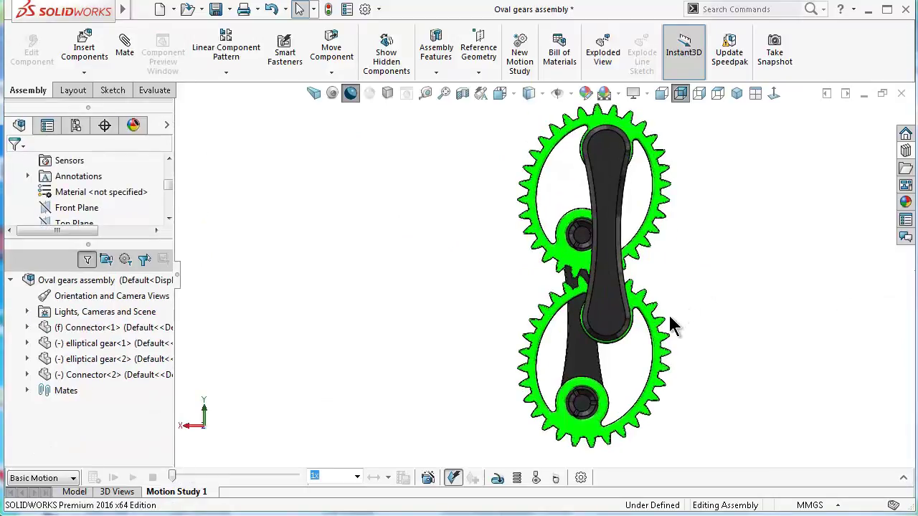
pyautogui.hotkey('alt', 'Right')
pyautogui.hotkey('alt', 'Right')
pyautogui.hotkey('alt', 'Right')
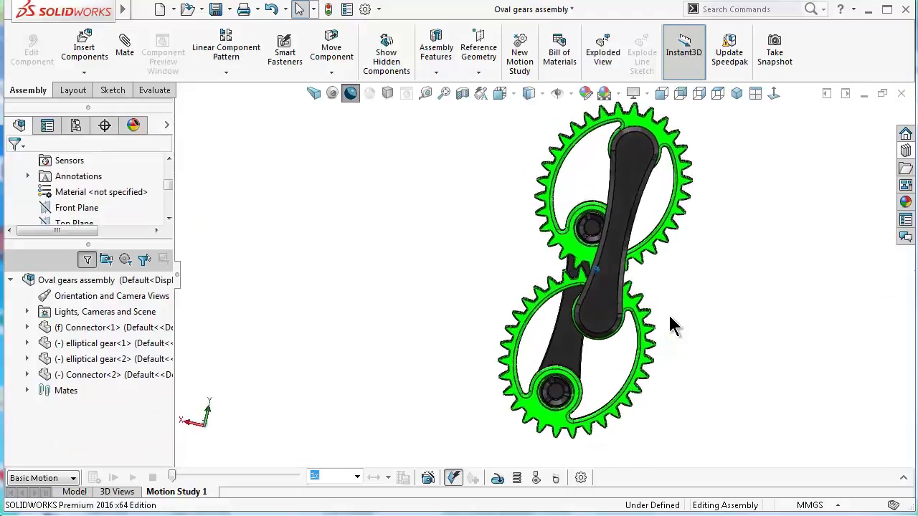
pyautogui.hotkey('alt', 'Right')
pyautogui.hotkey('alt', 'Right')
pyautogui.hotkey('alt', 'Right')
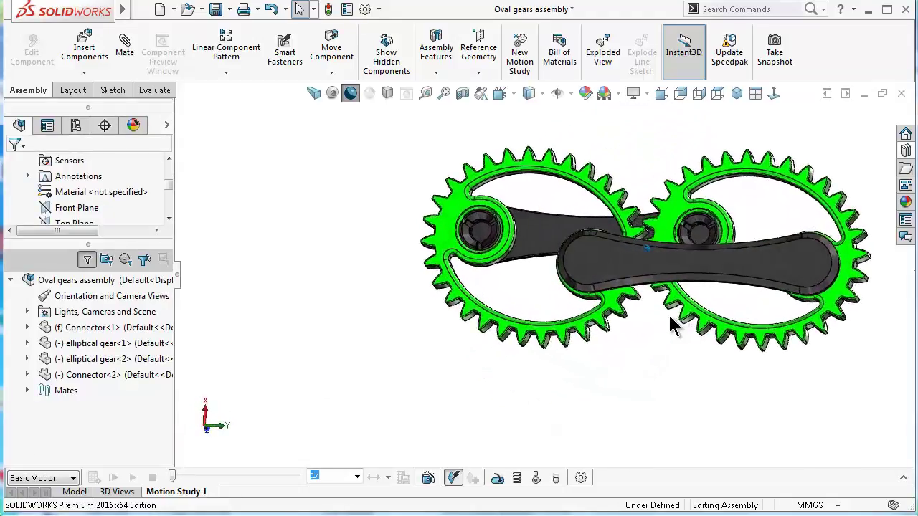
pyautogui.hotkey('alt', 'Right')
pyautogui.hotkey('alt', 'Left')
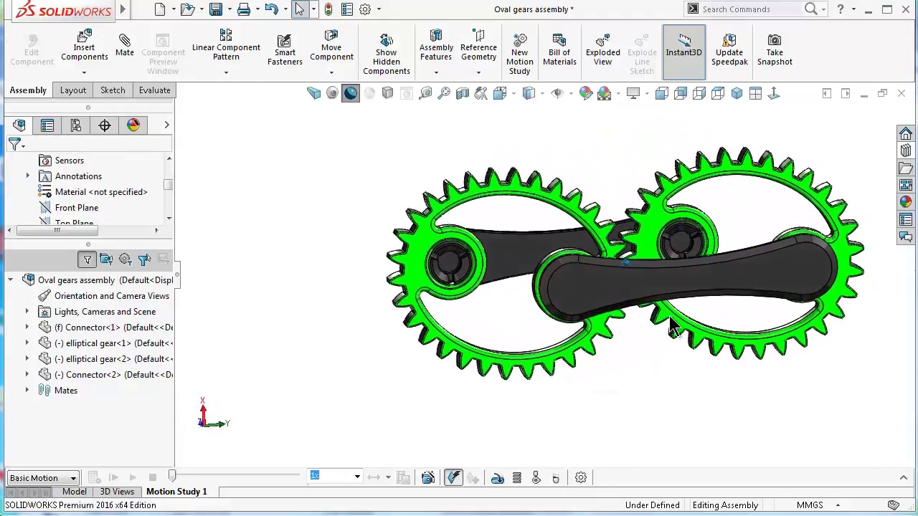
pyautogui.hotkey('ctrl', 'Left')
pyautogui.hotkey('ctrl', 'Left')
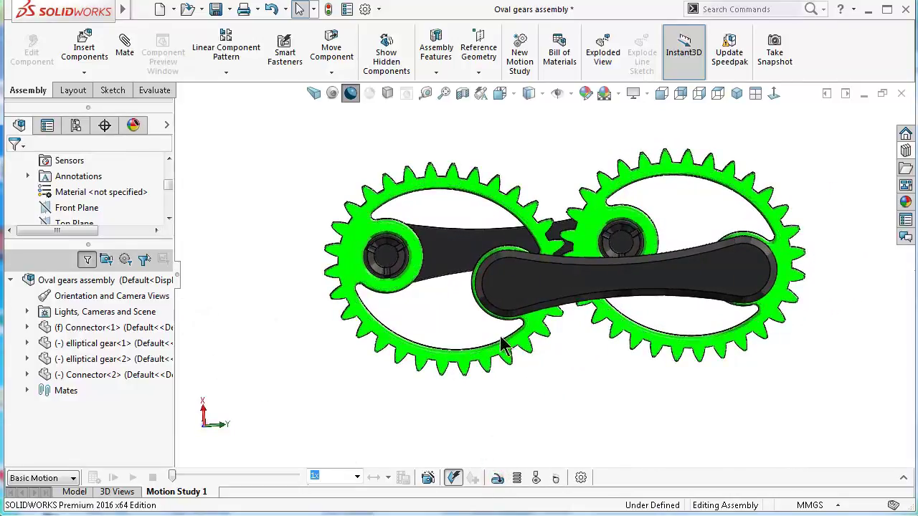
# Turn the left gear to check the gears mesh and carry the connectors
pyautogui.moveTo(534, 338)
pyautogui.mouseDown()
pyautogui.moveTo(509, 352)
pyautogui.moveTo(533, 324)
pyautogui.mouseUp()
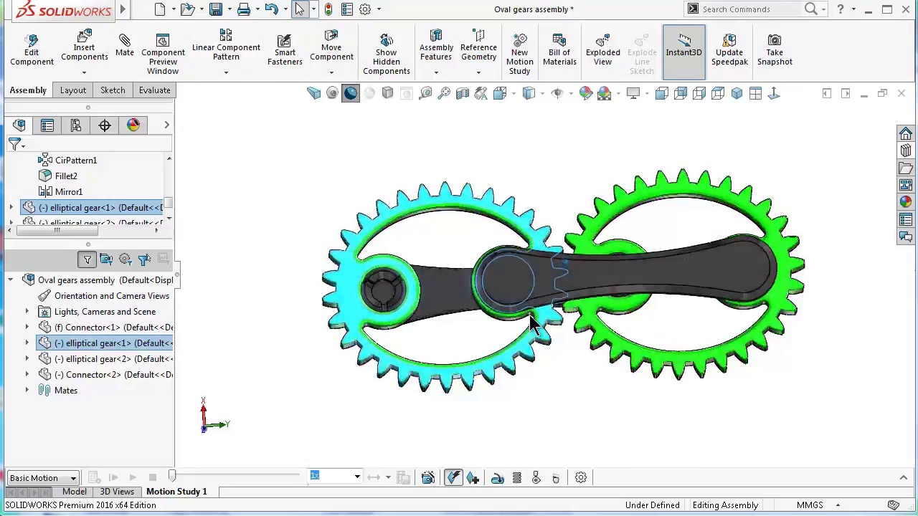
pyautogui.press('Escape')
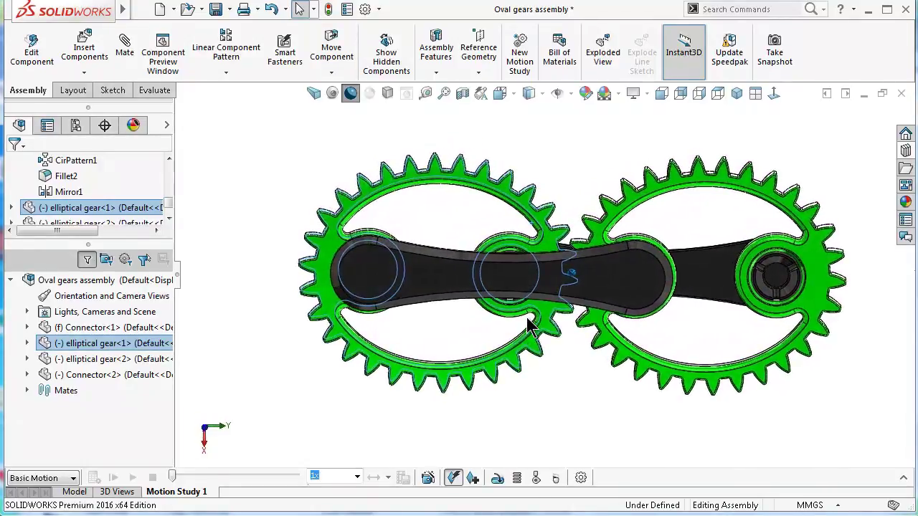
pyautogui.click(512, 355)
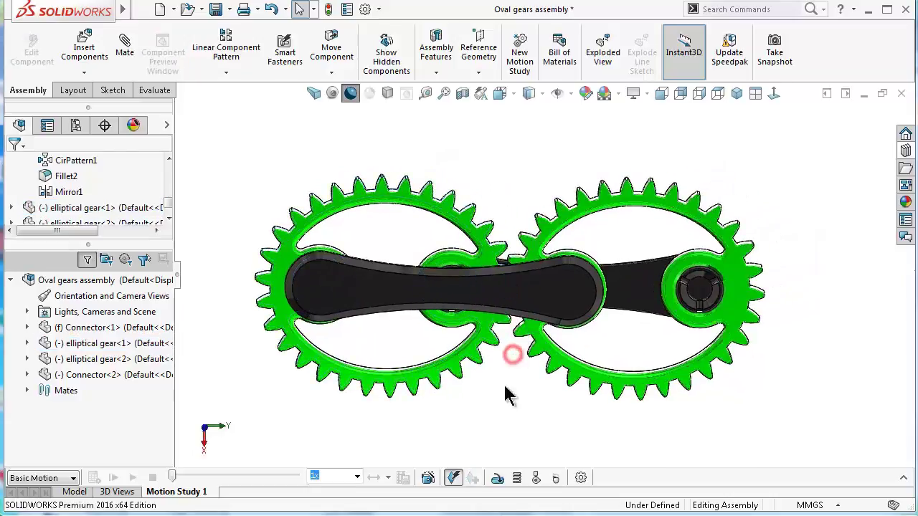
pyautogui.moveTo(484, 334)
pyautogui.mouseDown()
pyautogui.moveTo(425, 357)
pyautogui.moveTo(472, 300)
pyautogui.moveTo(621, 415)
pyautogui.mouseUp()
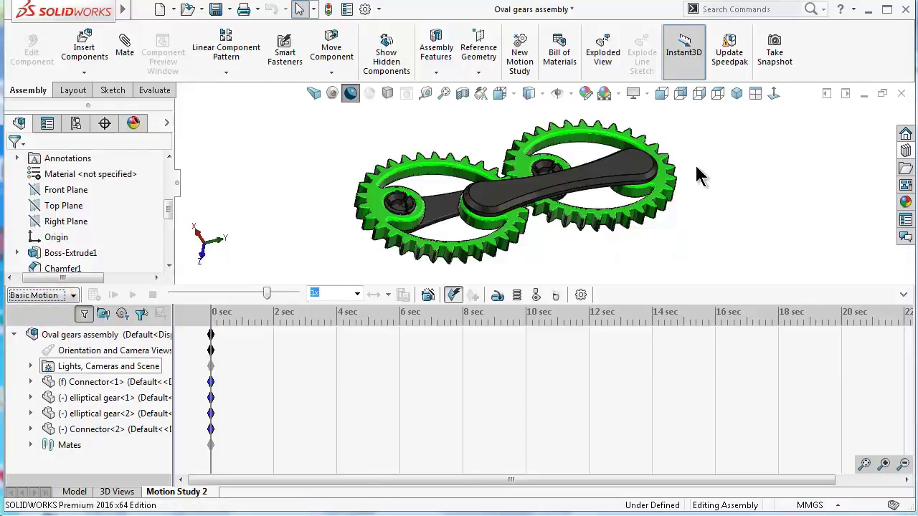
# Rotate the lower gear and elliptical gear<2> until the upper Connector lies roughly level
pyautogui.click(736, 95)
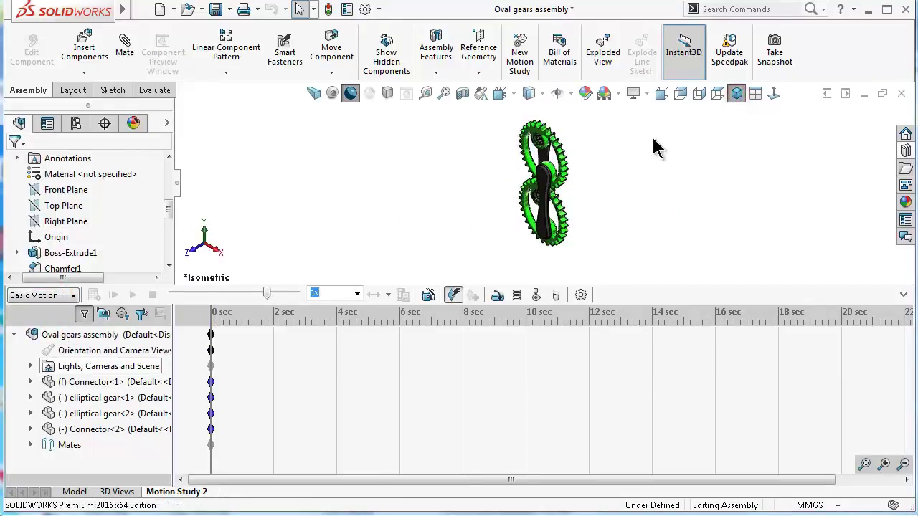
pyautogui.click(903, 295)
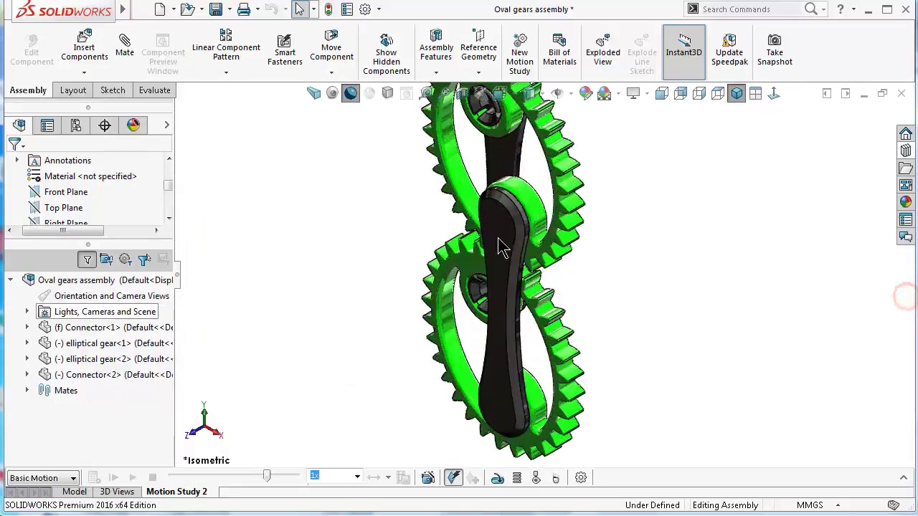
pyautogui.moveTo(462, 276)
pyautogui.mouseDown()
pyautogui.moveTo(479, 281)
pyautogui.moveTo(463, 252)
pyautogui.mouseUp()
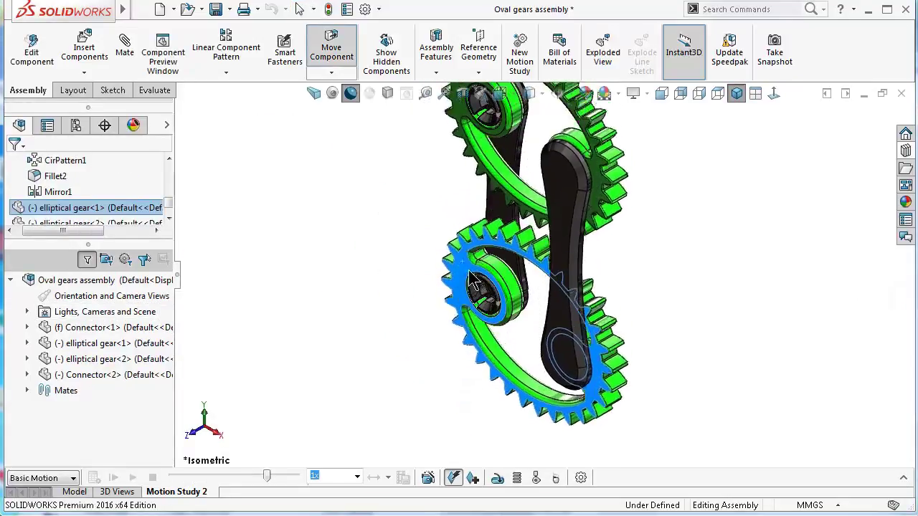
pyautogui.moveTo(462, 252); pyautogui.dragTo(552, 190)
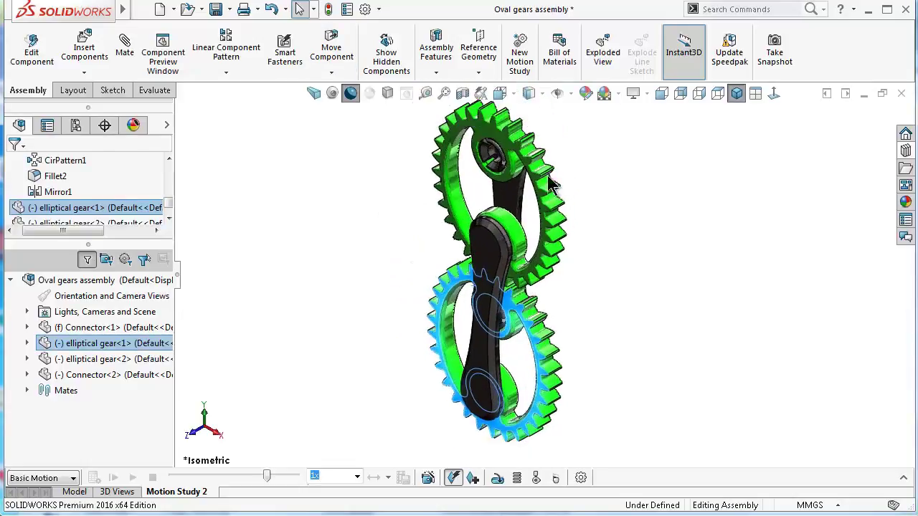
pyautogui.moveTo(553, 190)
pyautogui.mouseDown(button='middle')
pyautogui.moveTo(611, 178)
pyautogui.moveTo(580, 190)
pyautogui.moveTo(495, 289)
pyautogui.mouseUp(button='middle')
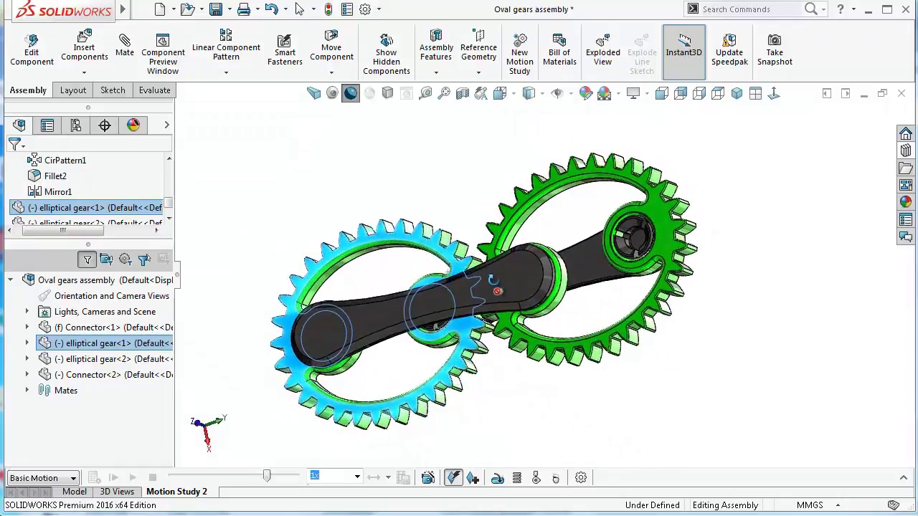
pyautogui.click(409, 188)
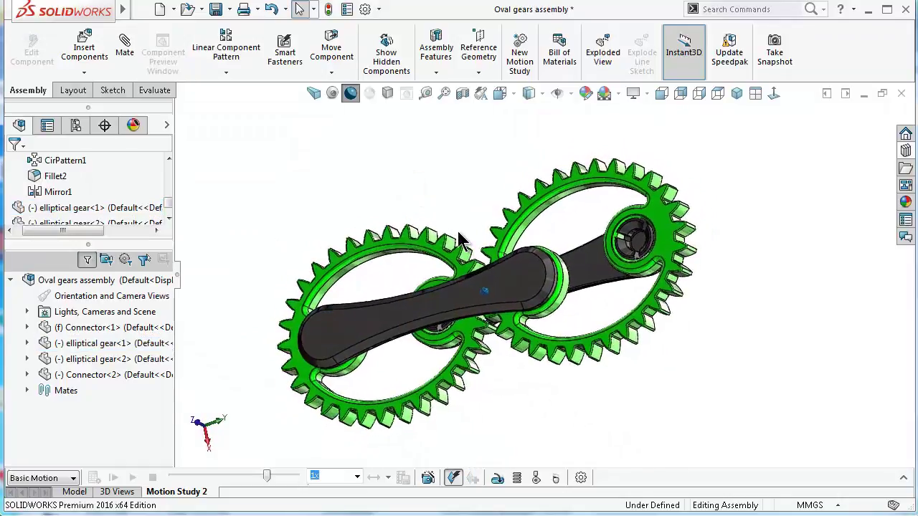
pyautogui.moveTo(409, 186); pyautogui.dragTo(475, 240, button='middle')
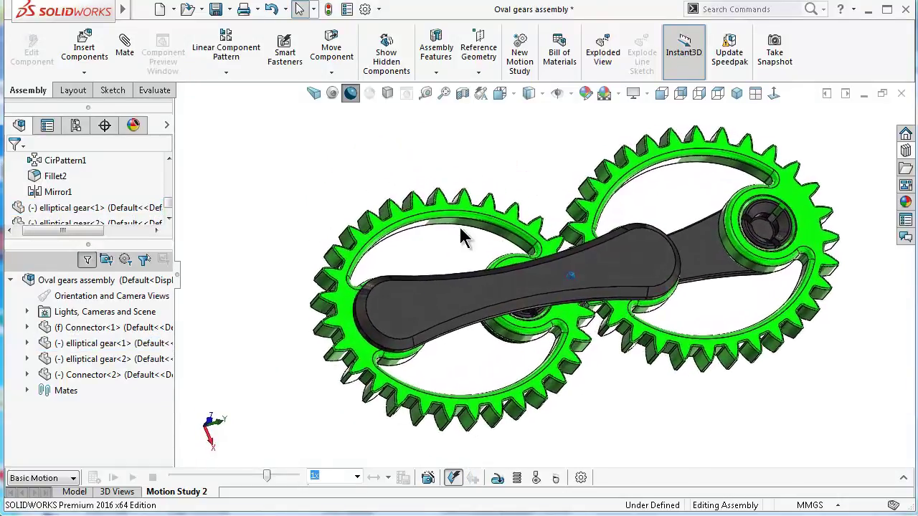
pyautogui.click(725, 271)
pyautogui.moveTo(683, 160); pyautogui.dragTo(592, 407)
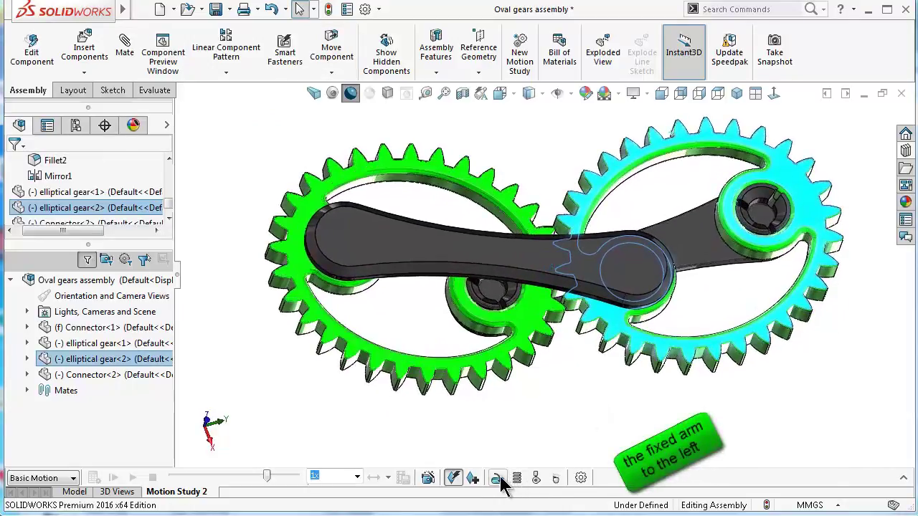
# Add a 10 RPM constant-speed rotary motor on the left elliptical gear's hub face
pyautogui.click(902, 479)
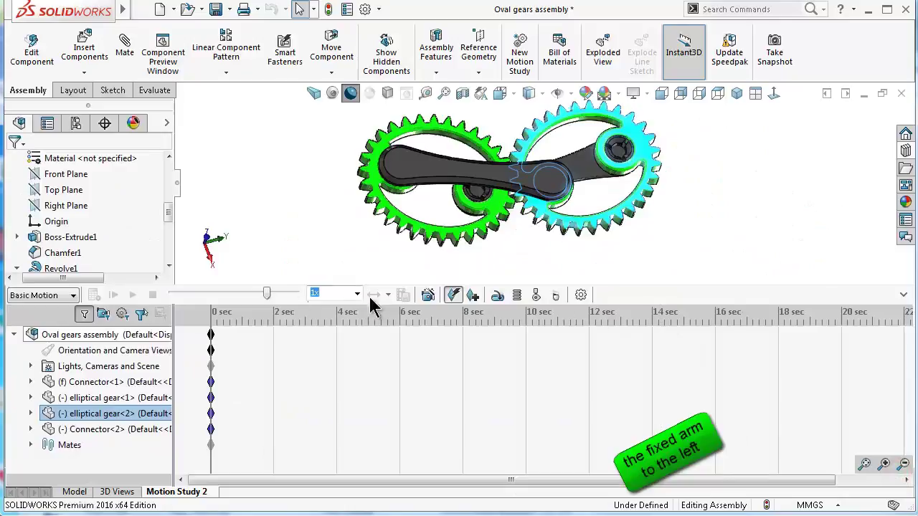
pyautogui.click(498, 296)
pyautogui.scroll(-3, 476, 223)
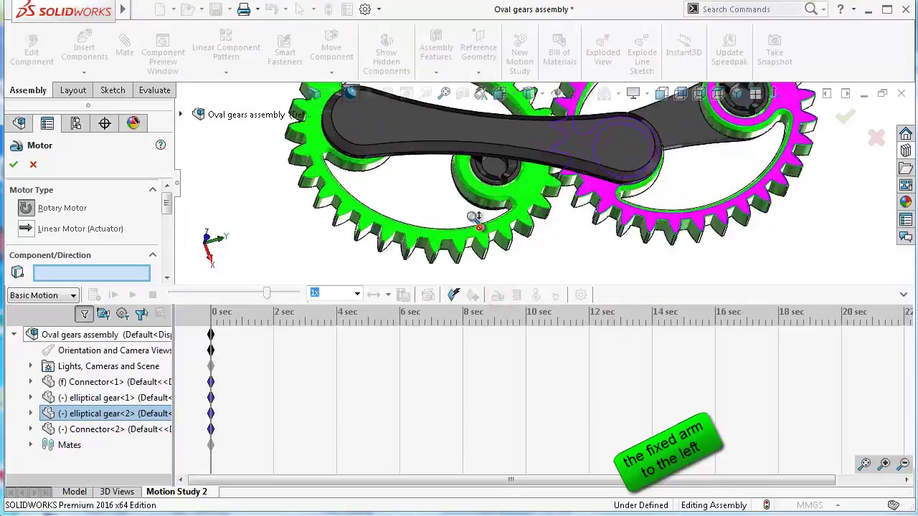
pyautogui.scroll(-2, 488, 208)
pyautogui.click(487, 200)
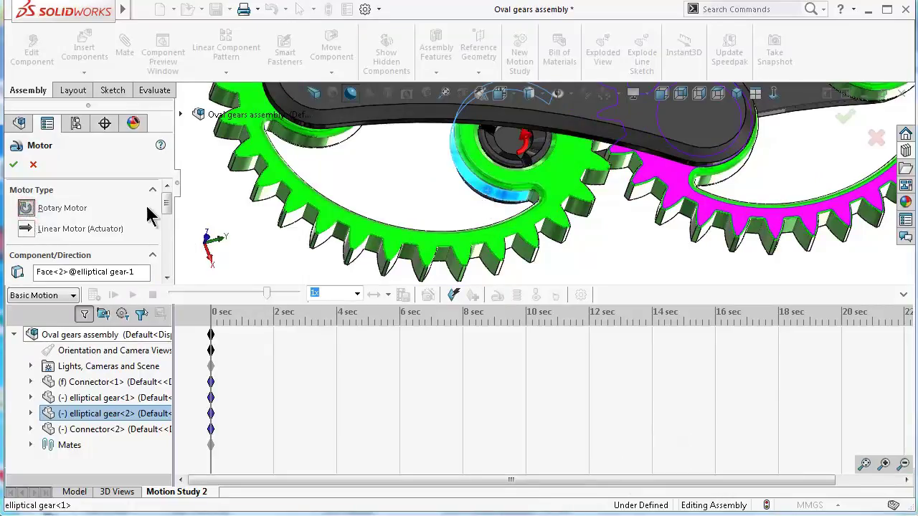
pyautogui.moveTo(170, 208); pyautogui.dragTo(169, 219)
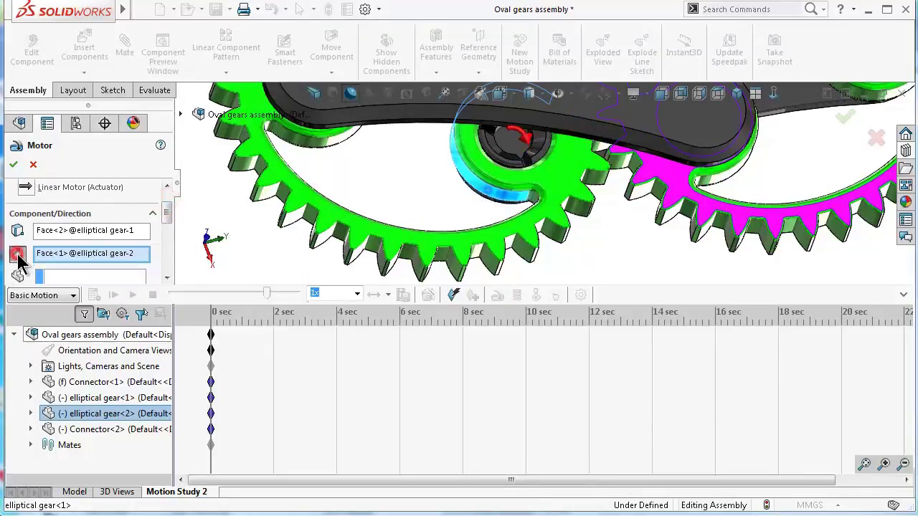
pyautogui.moveTo(166, 226); pyautogui.dragTo(167, 243)
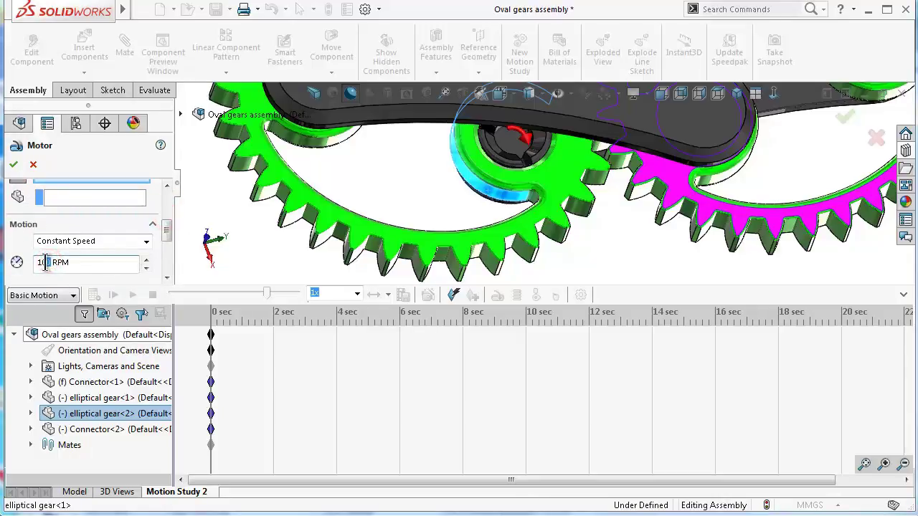
pyautogui.click(15, 166)
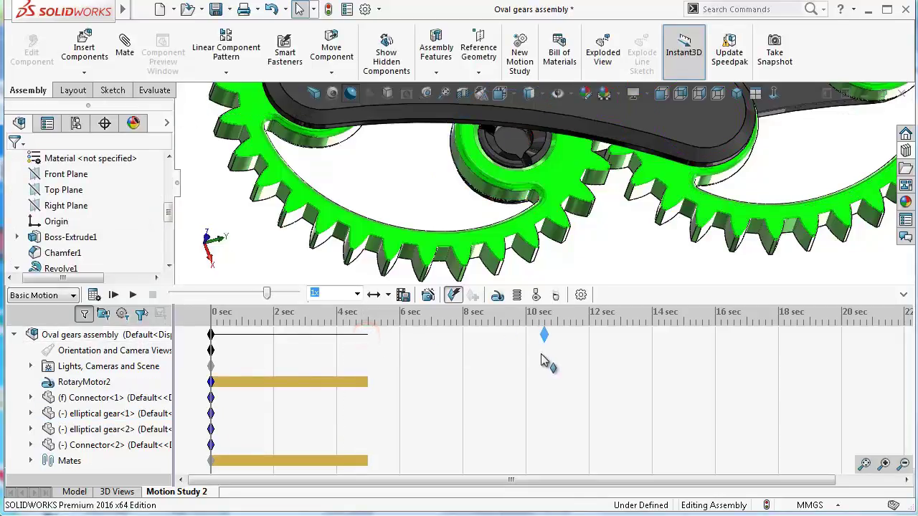
# Drag the study end to 12 sec and add Solid Body Contact2 between both elliptical gears
pyautogui.moveTo(582, 354); pyautogui.dragTo(584, 354)
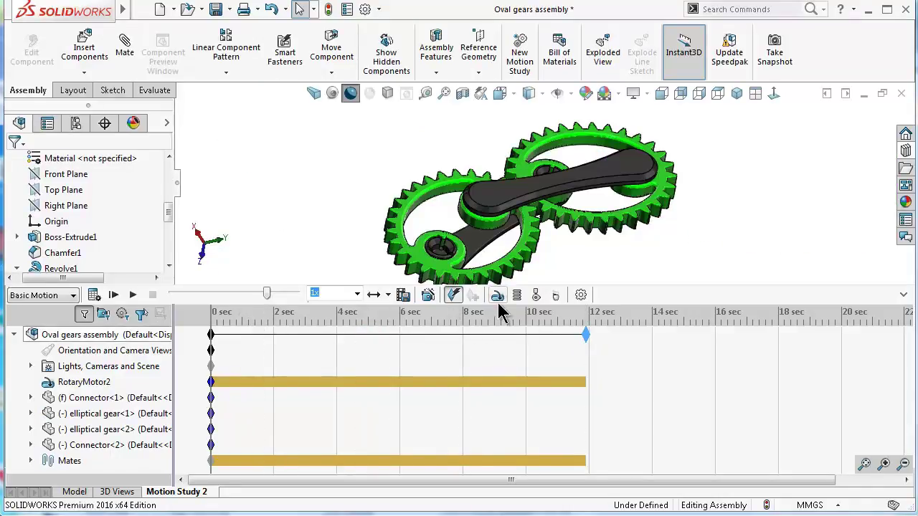
pyautogui.click(538, 298)
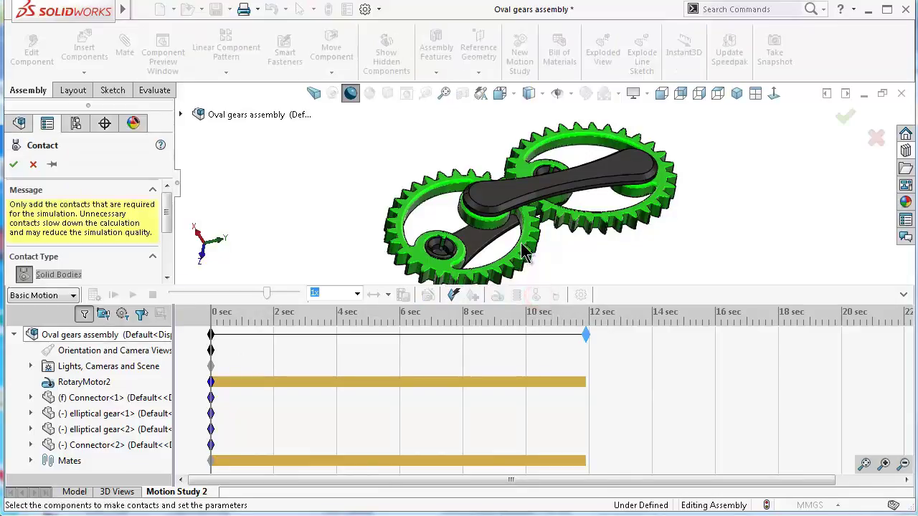
pyautogui.click(520, 243)
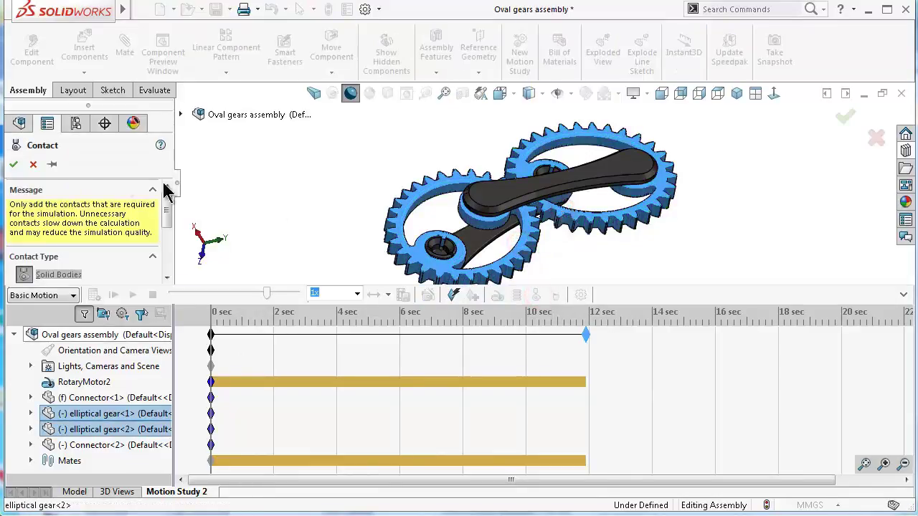
pyautogui.click(14, 164)
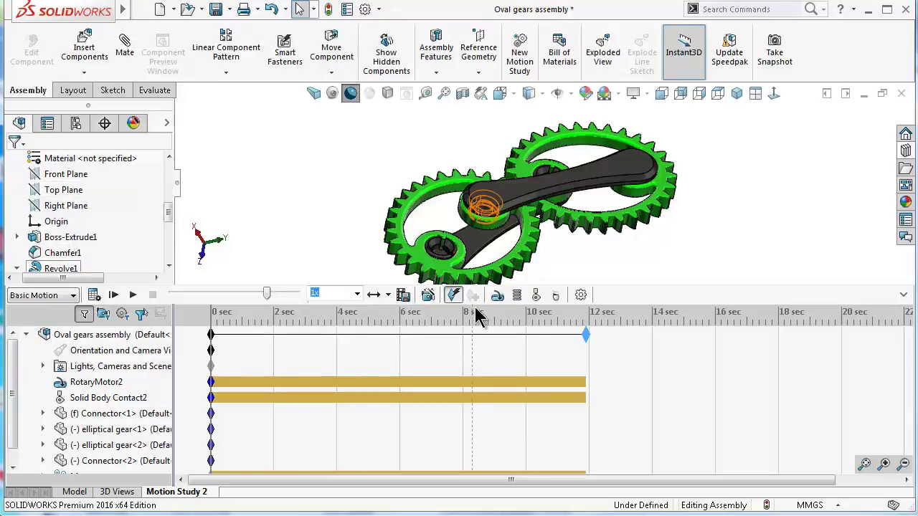
# Calculate Motion Study 2 and replay the gear animation with the MotionManager and FeatureManager collapsed
pyautogui.click(94, 295)
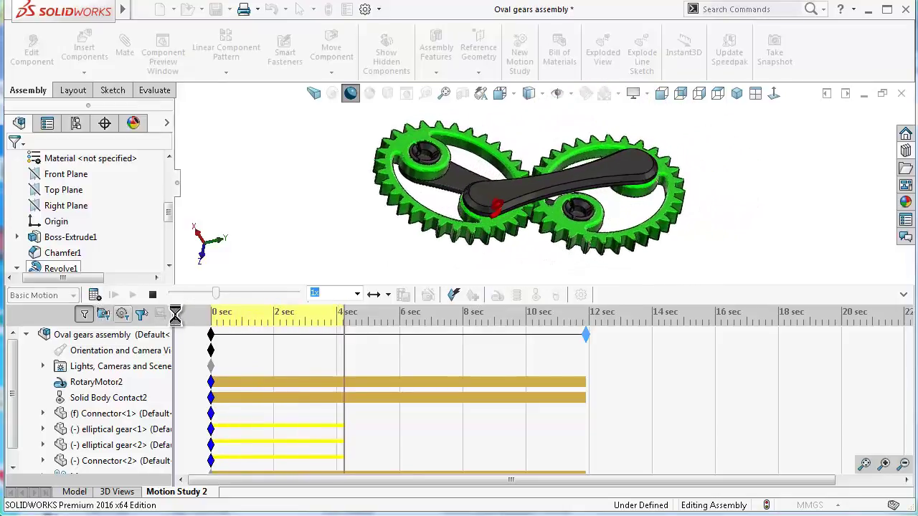
pyautogui.click(903, 294)
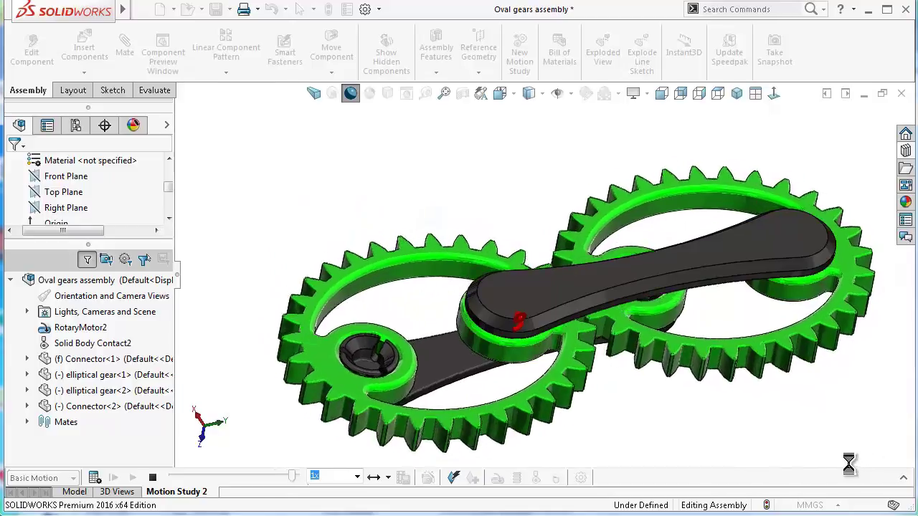
pyautogui.click(153, 478)
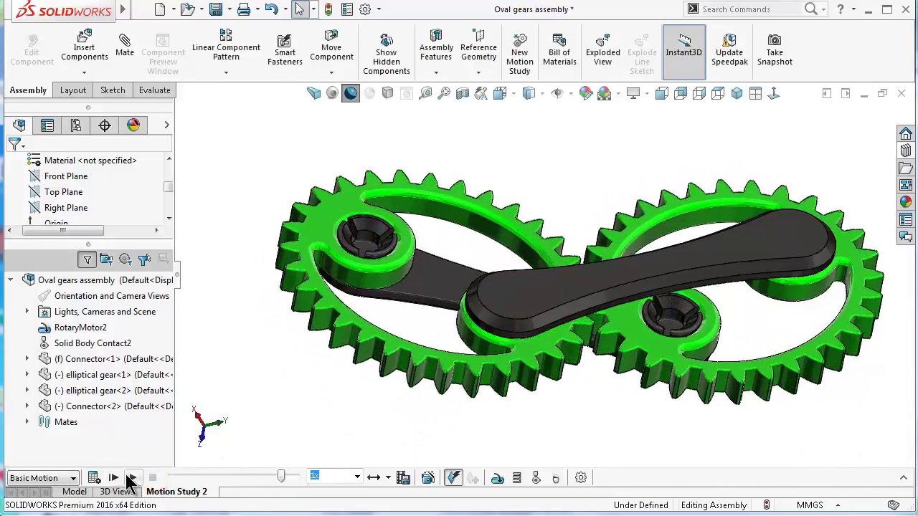
pyautogui.click(132, 478)
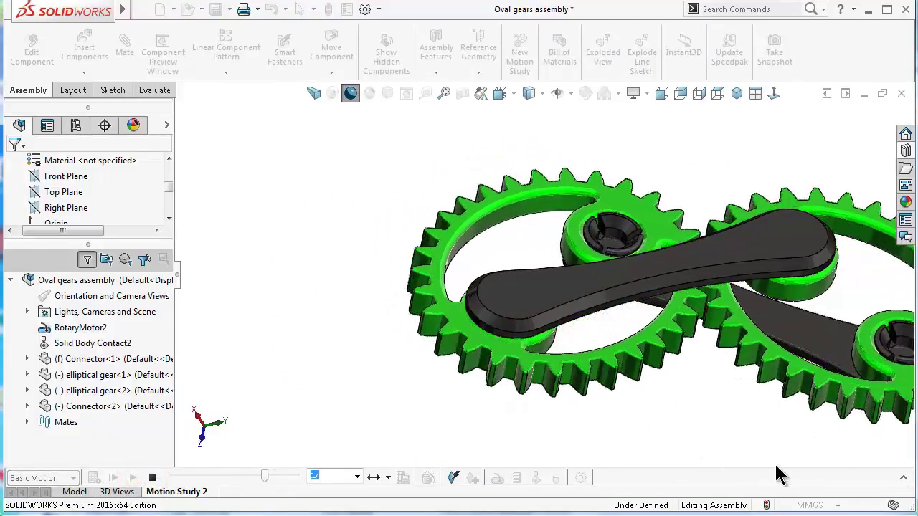
pyautogui.click(185, 283)
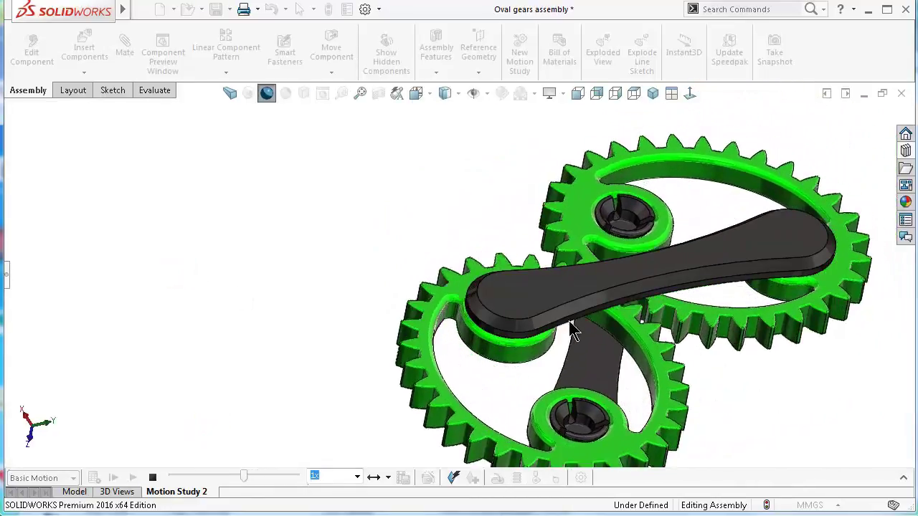
# View the running gears from the Isometric, Top, Right and Back orientations in turn
pyautogui.click(653, 93)
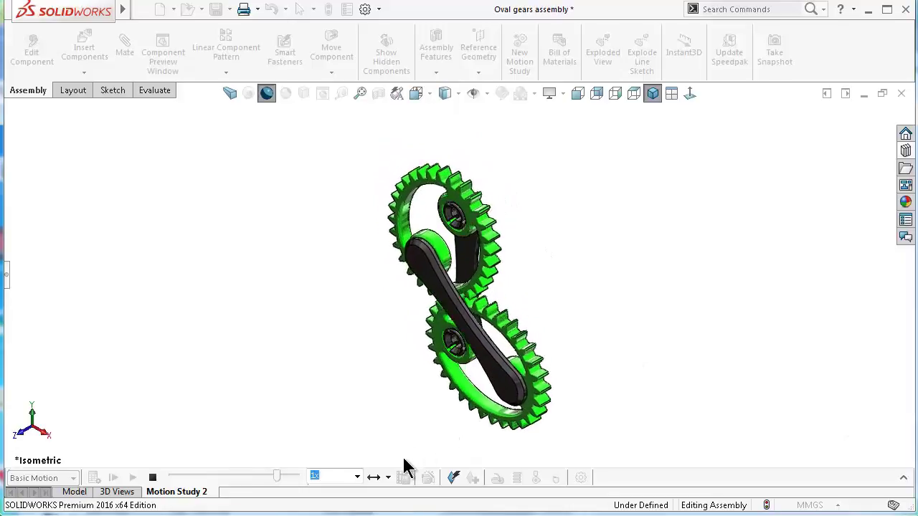
pyautogui.click(631, 97)
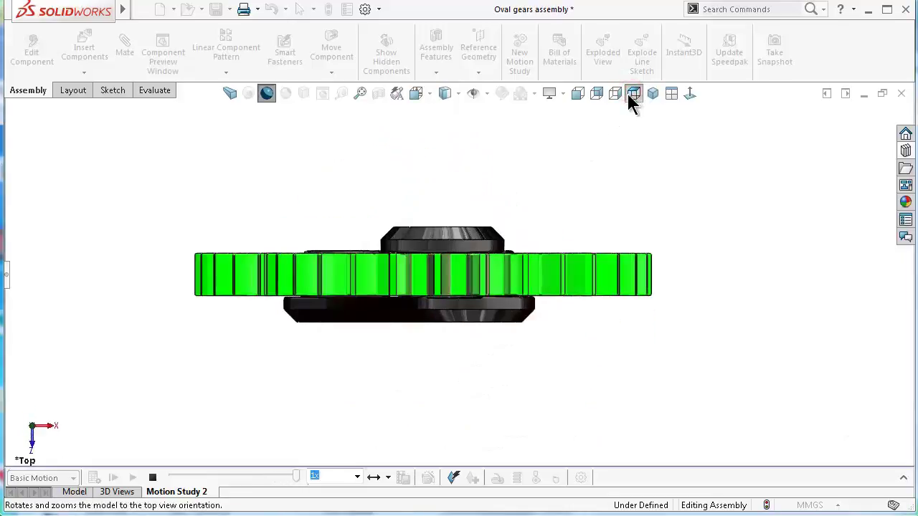
pyautogui.click(618, 98)
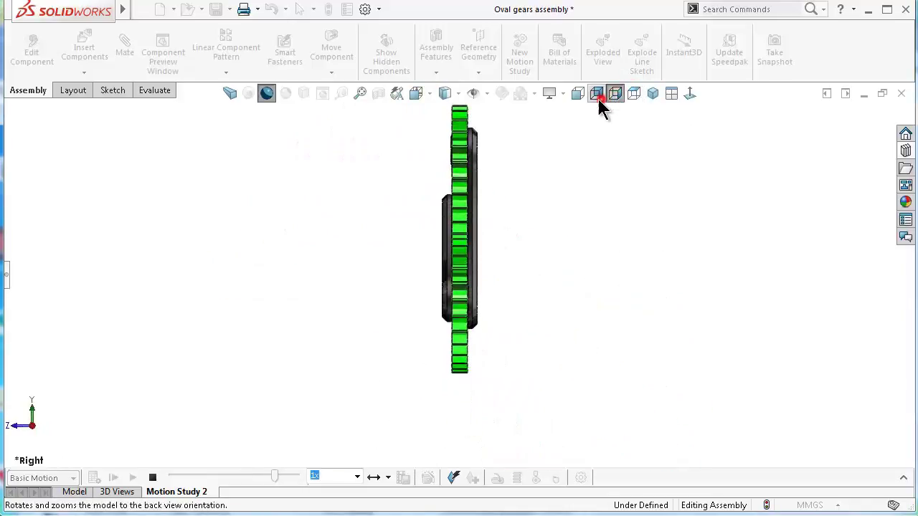
pyautogui.click(597, 99)
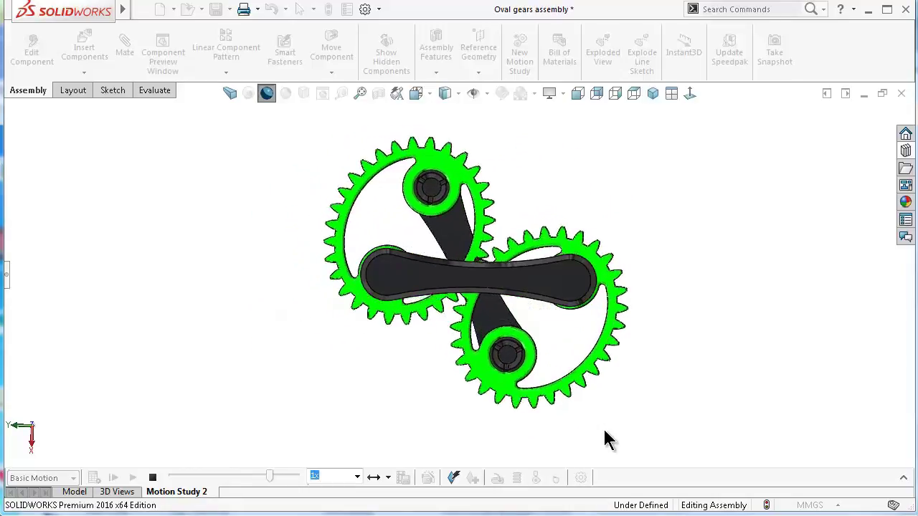
# Try playback speeds of 5x and then 0.5x
pyautogui.click(356, 478)
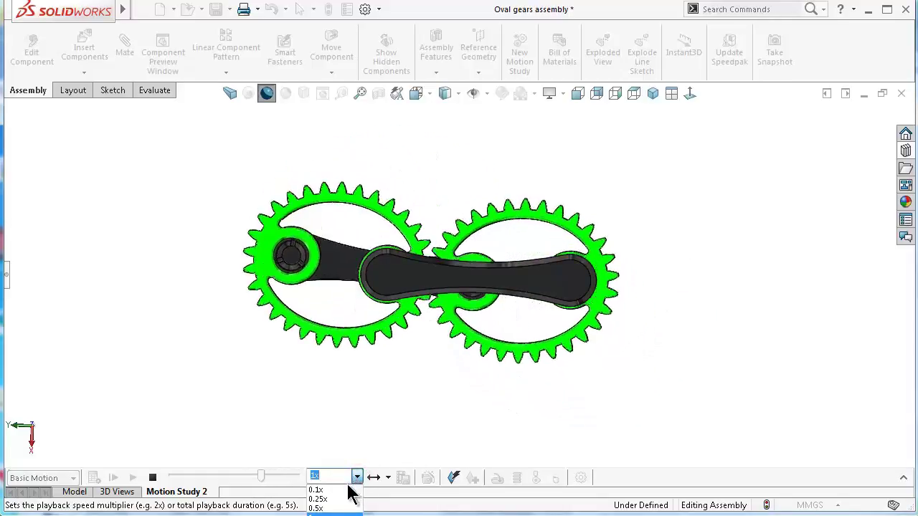
pyautogui.write('5x')
pyautogui.press('Return')
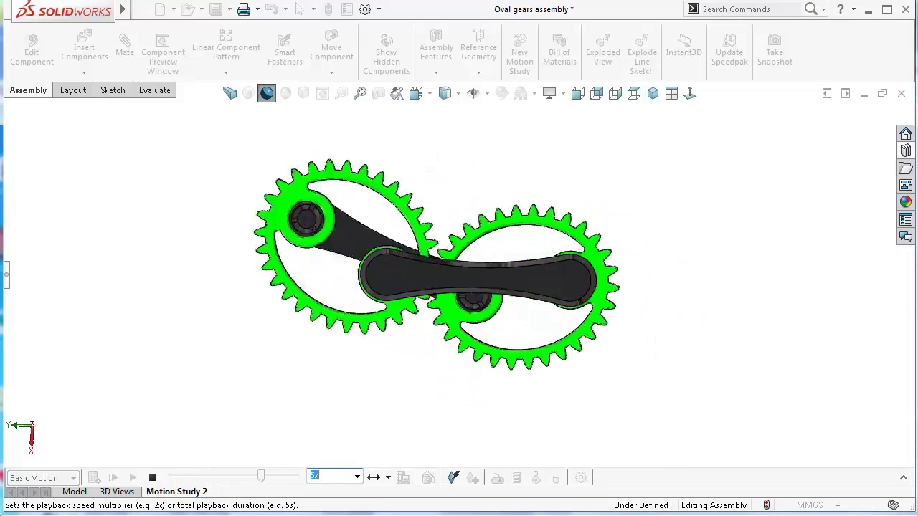
pyautogui.click(356, 477)
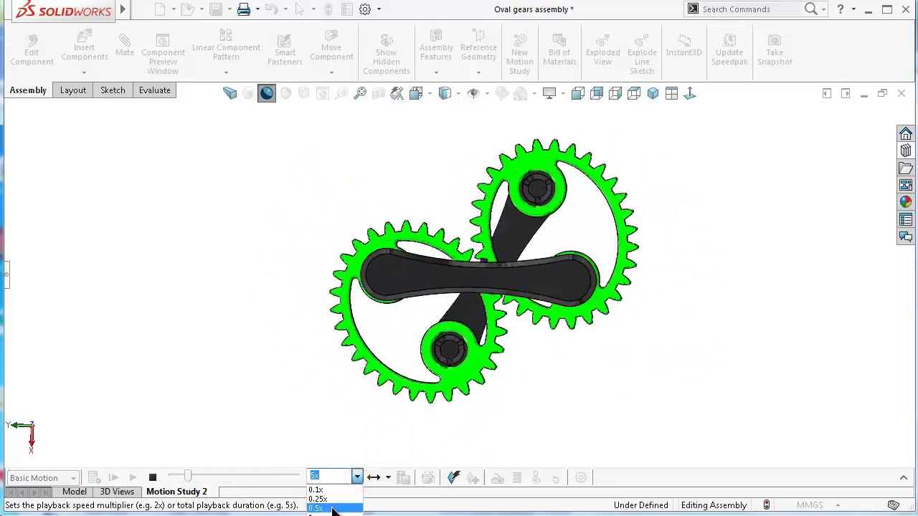
pyautogui.click(332, 508)
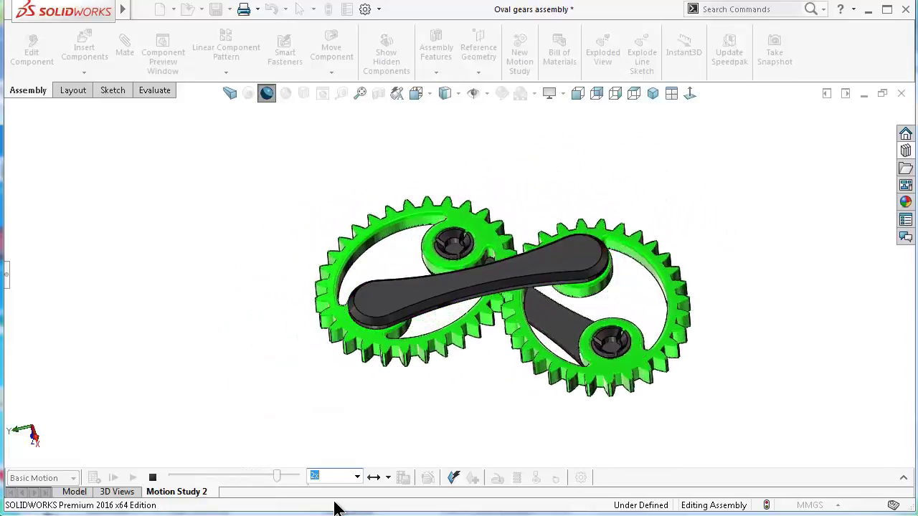
# Set the playback speed to 1.5x and replay the gear animation
pyautogui.click(356, 477)
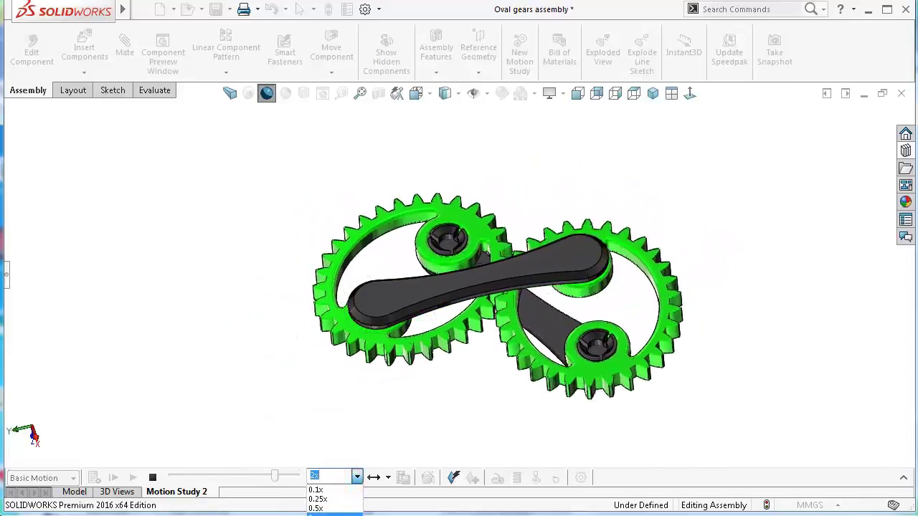
pyautogui.click(317, 506)
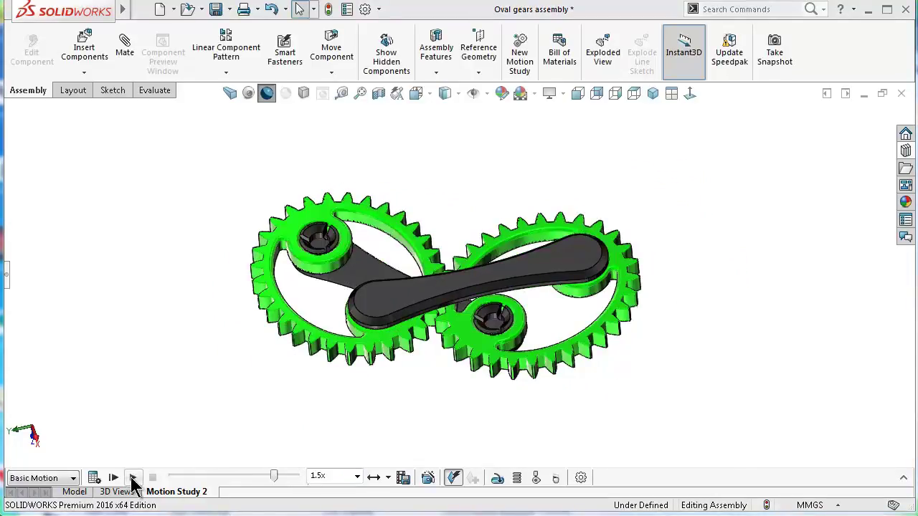
pyautogui.click(133, 478)
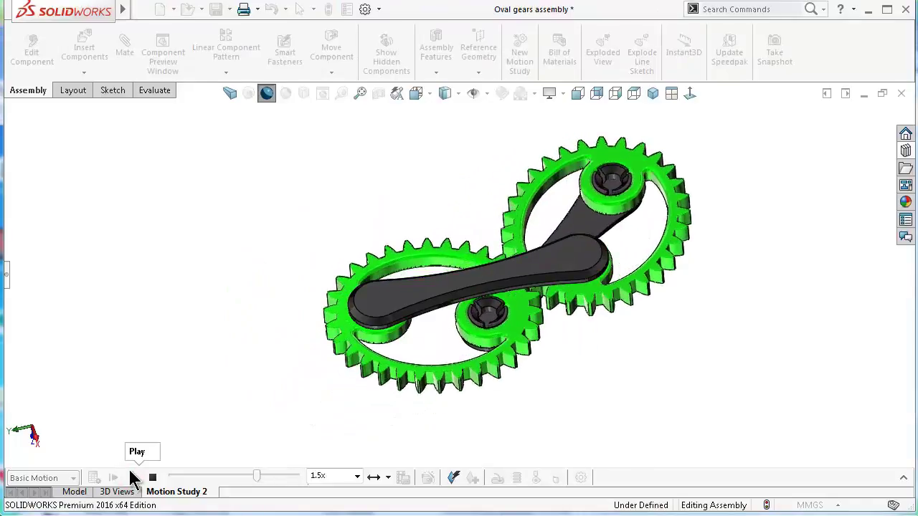